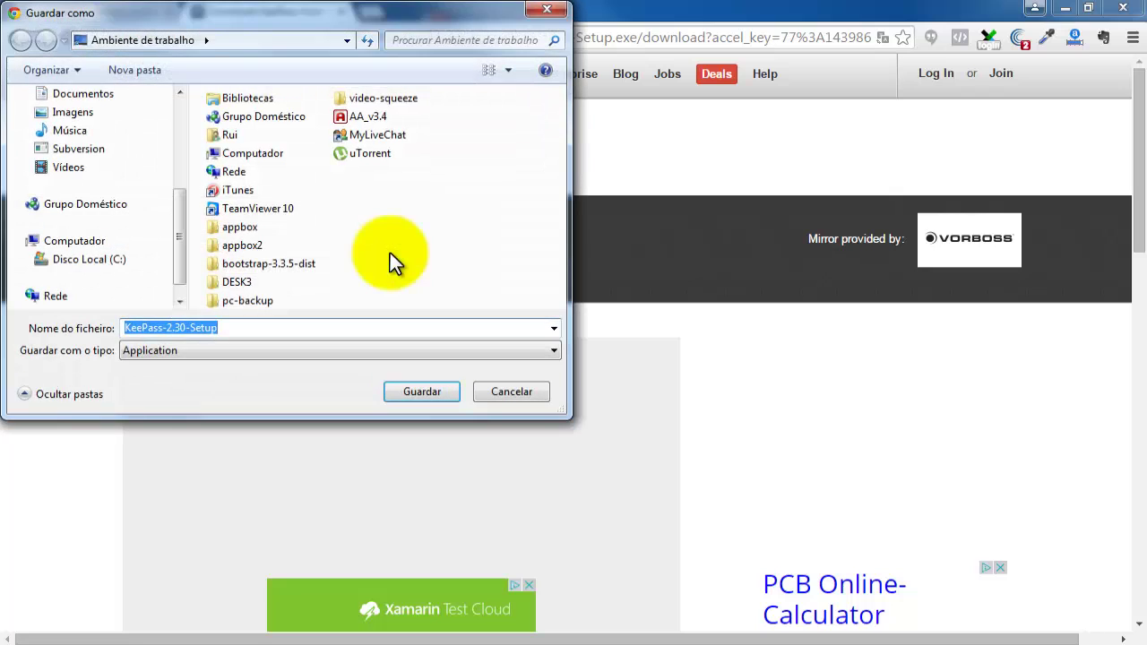
# Save KeePass-2.30-Setup.exe to the desktop, dismiss the downloads bar, and reveal the desktop.
pyautogui.moveTo(306, 16); pyautogui.dragTo(490, 92)
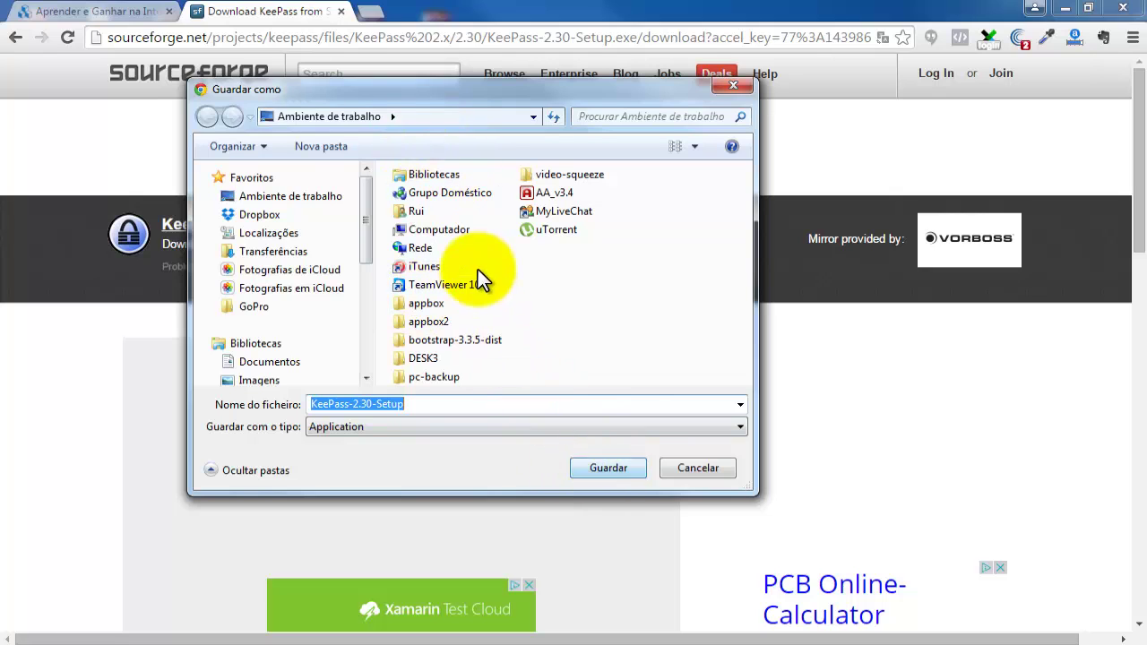
pyautogui.click(603, 467)
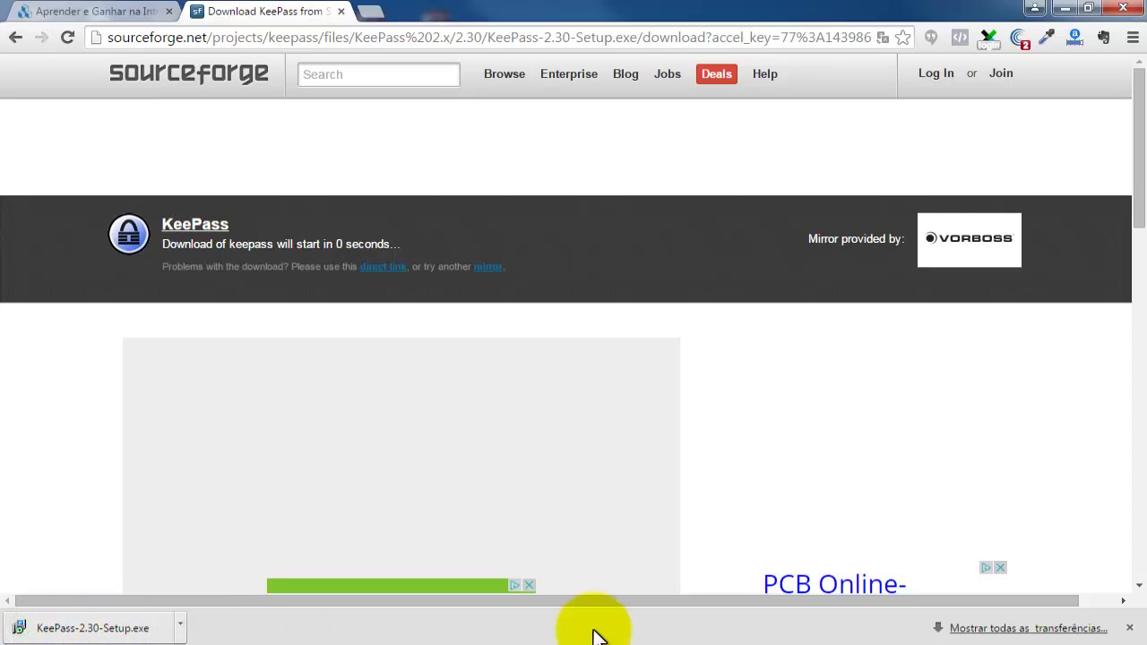
pyautogui.click(1130, 628)
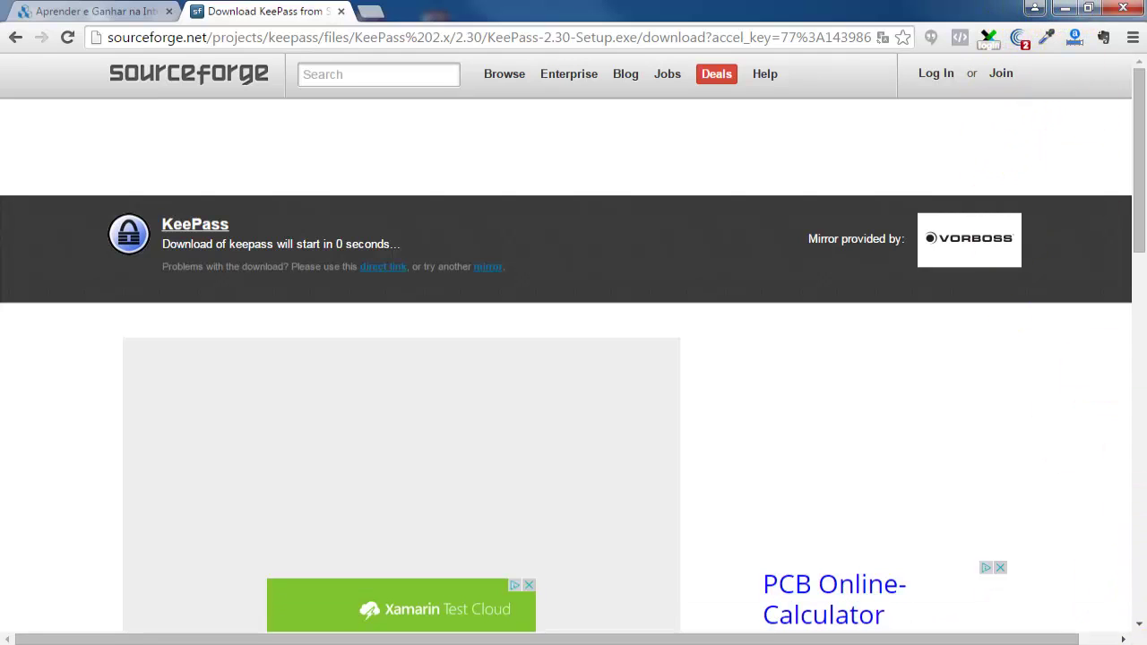
pyautogui.press('super+d')
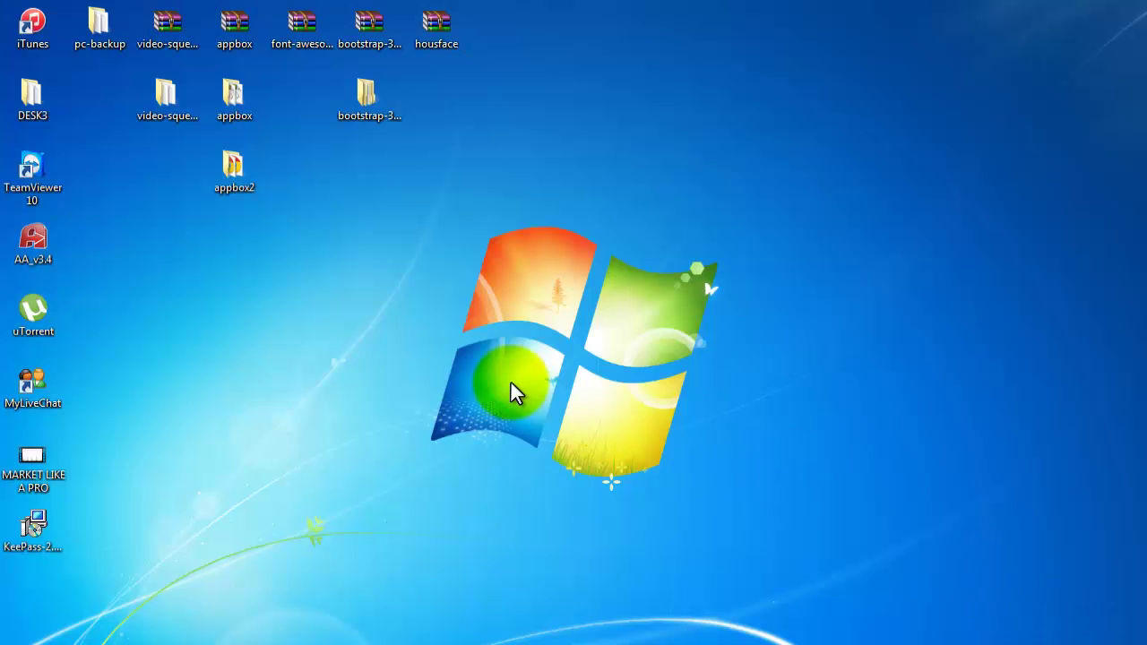
# Run the KeePass-2.30-Setup installer from the desktop, allowing it and choosing Português (Portugal).
pyautogui.moveTo(38, 529); pyautogui.dragTo(331, 370)
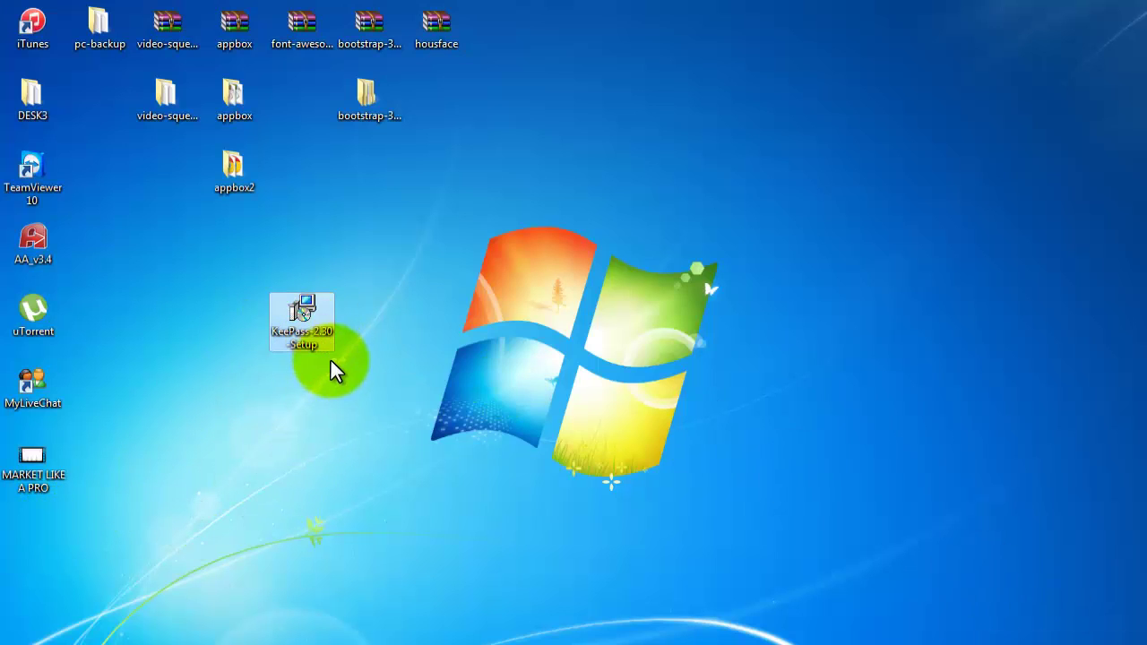
pyautogui.doubleClick(300, 321)
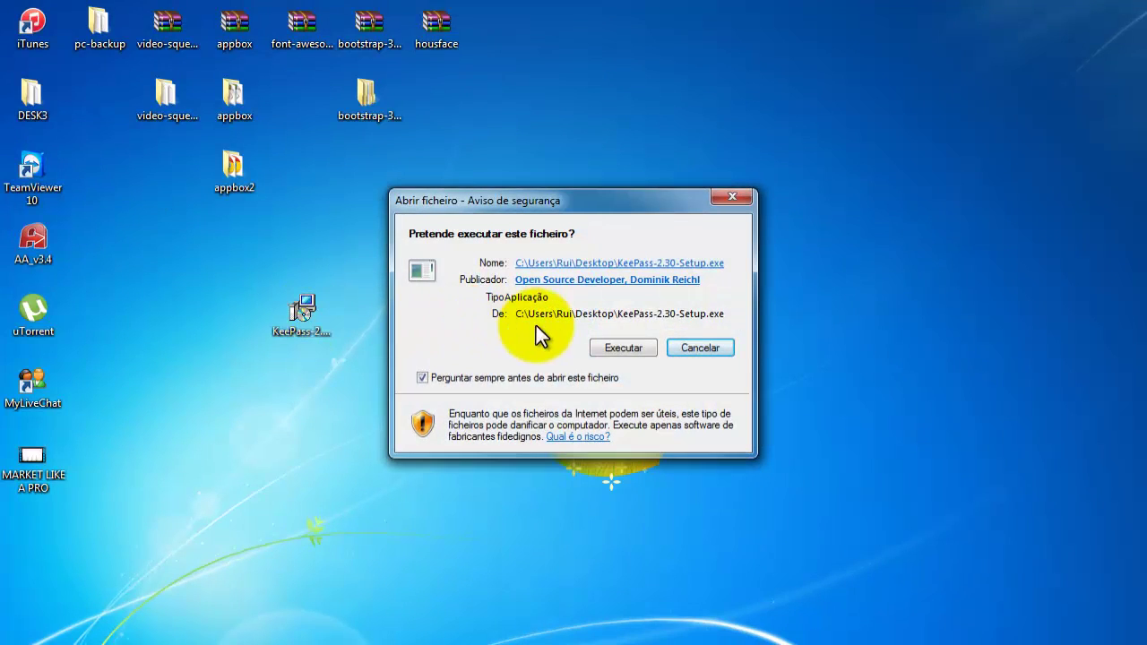
pyautogui.click(618, 348)
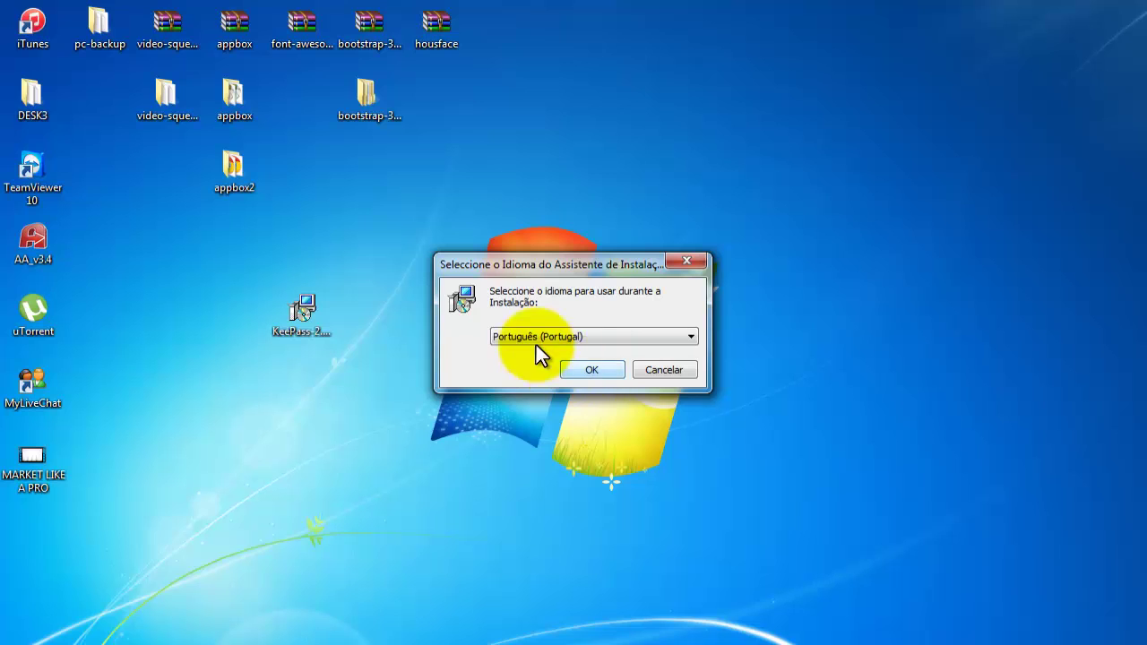
pyautogui.click(582, 370)
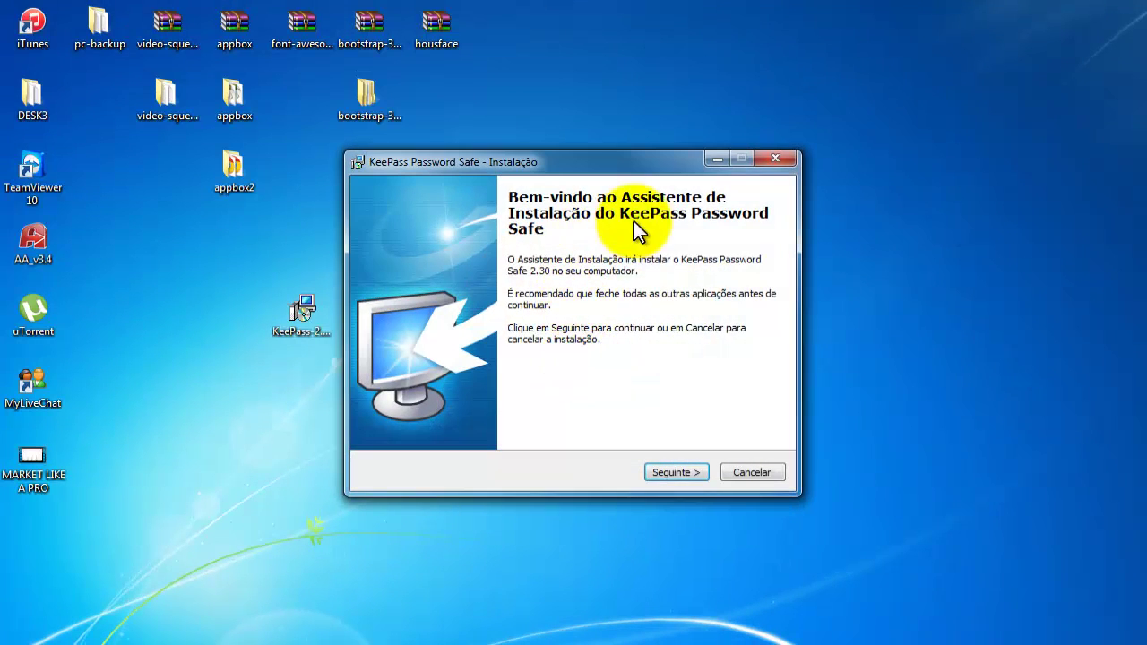
# Accept the license and confirm installing into the existing C:\Program Files (x86)\KeePass Password Safe 2 folder.
pyautogui.click(691, 475)
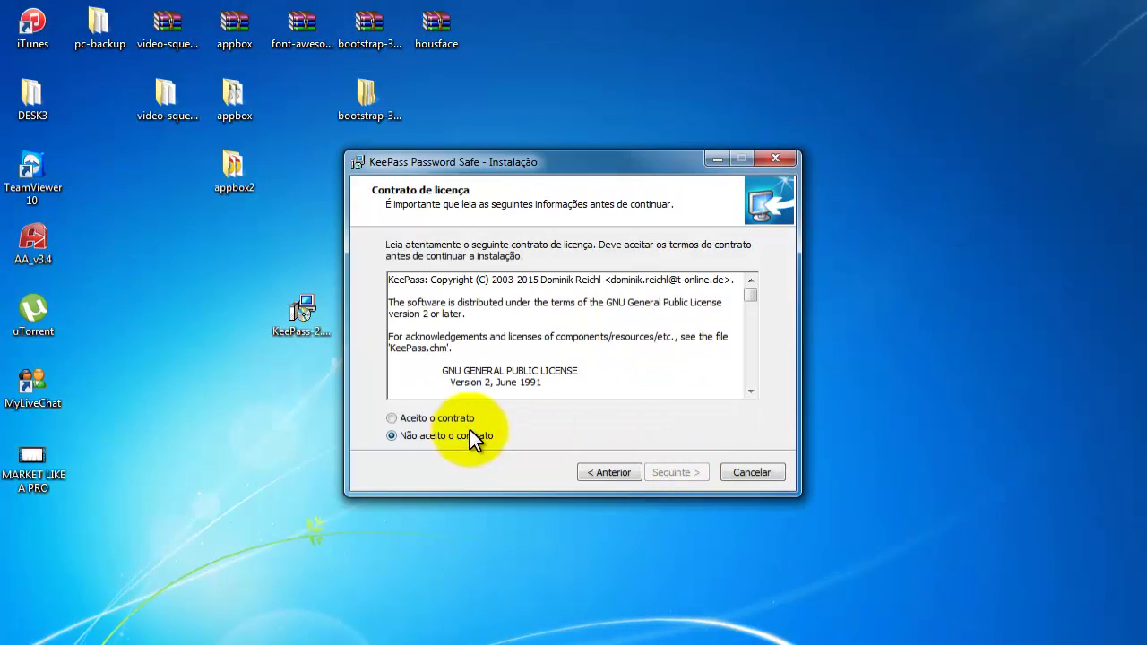
pyautogui.click(423, 421)
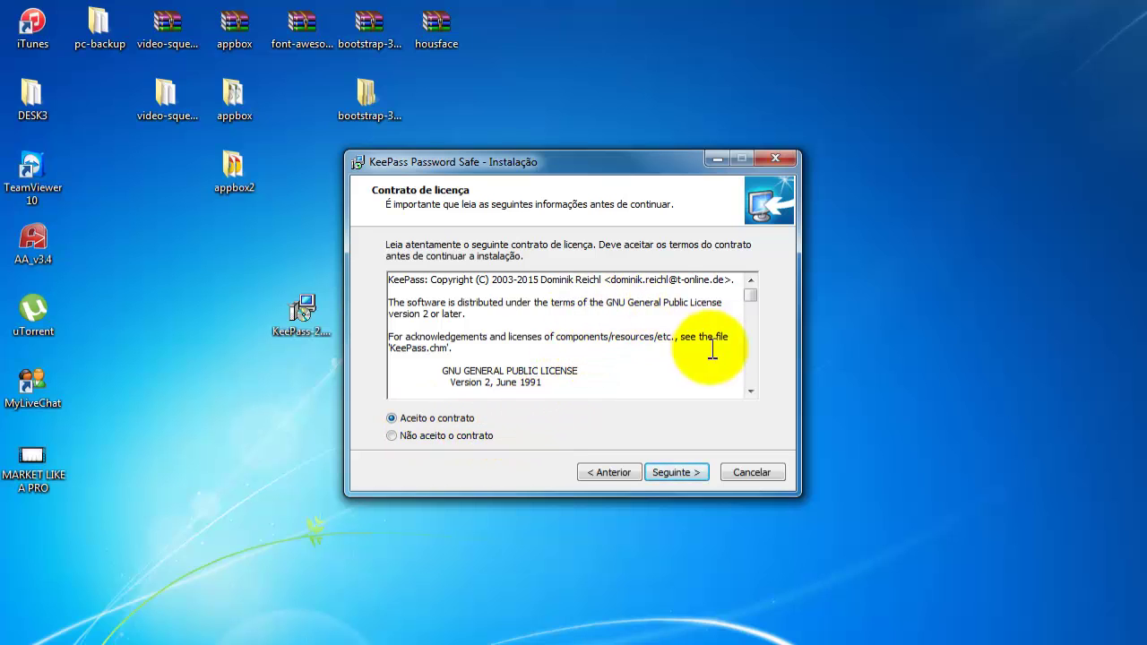
pyautogui.moveTo(750, 294); pyautogui.dragTo(752, 383)
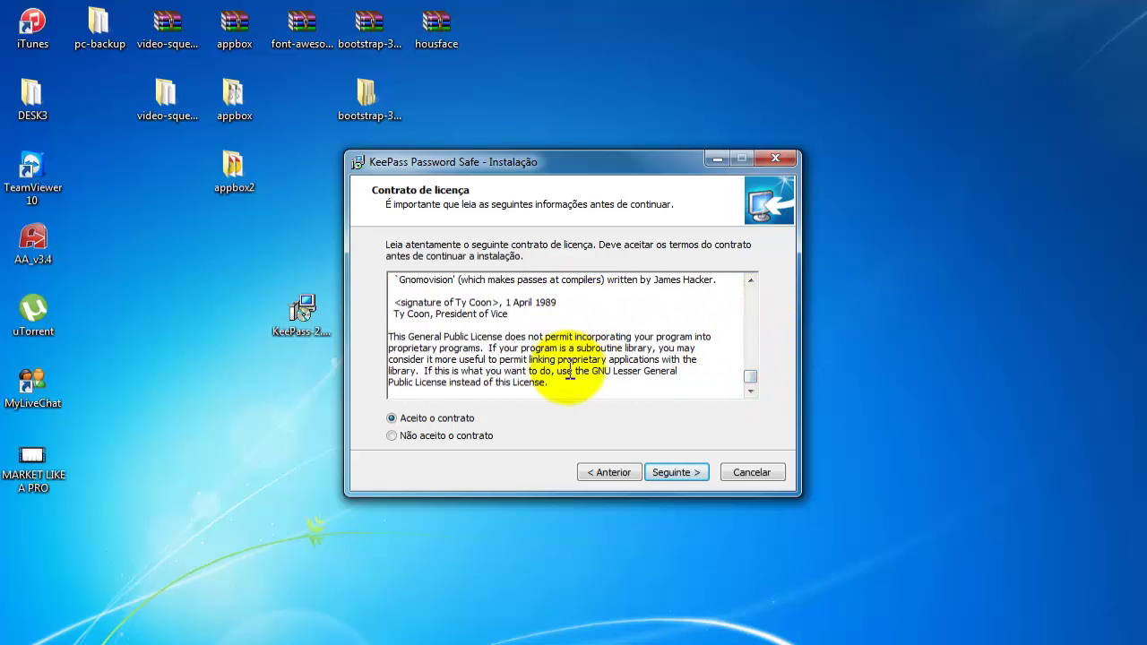
pyautogui.click(679, 471)
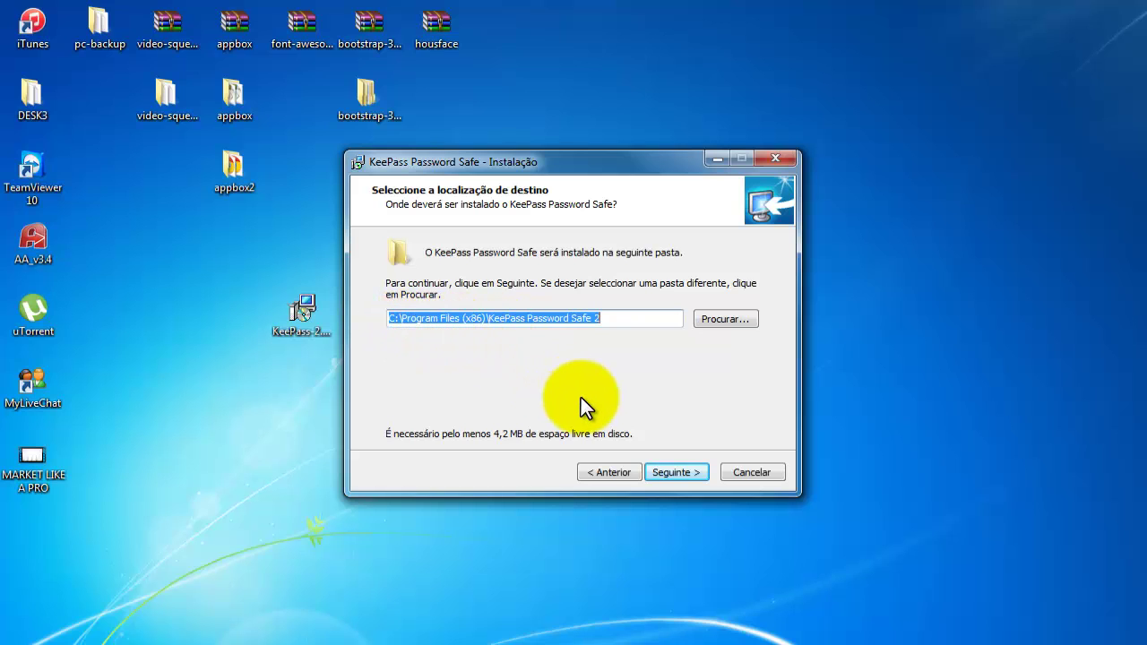
pyautogui.click(682, 470)
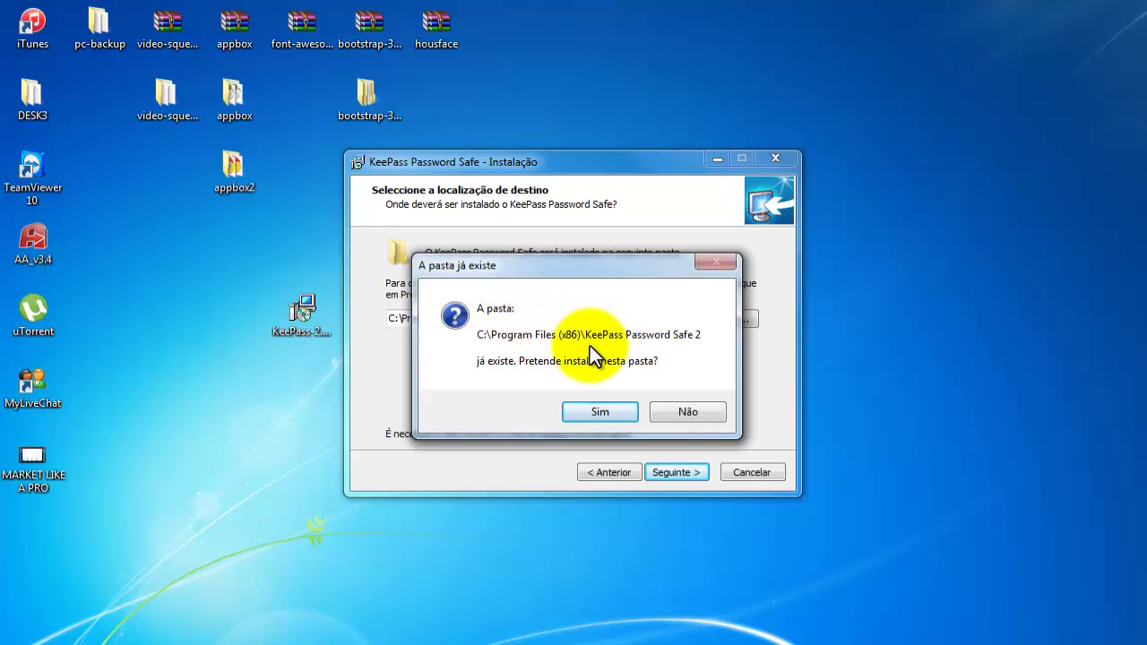
pyautogui.click(617, 416)
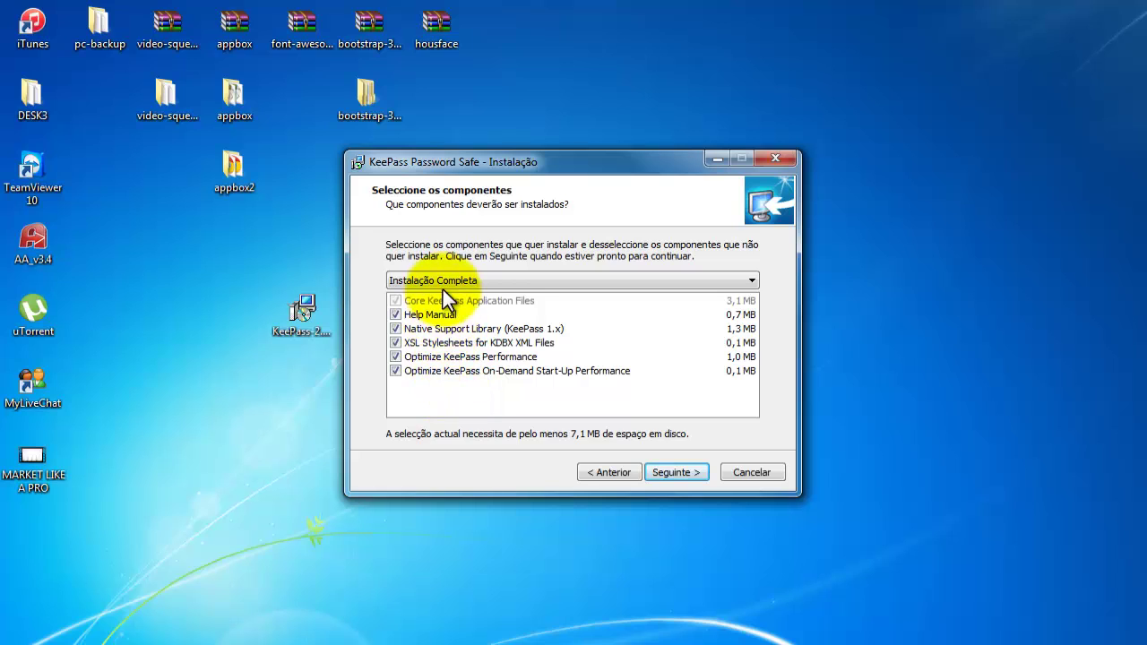
# Keep Instalação Completa as the installation type and continue to the additional tasks page.
pyautogui.click(487, 279)
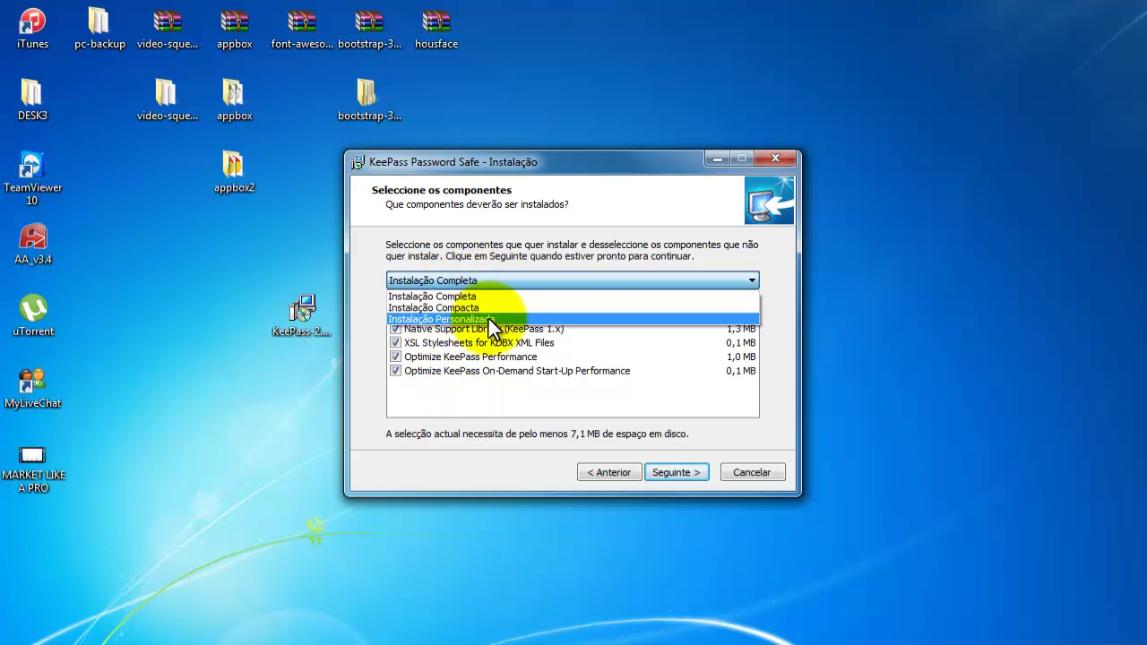
pyautogui.click(489, 318)
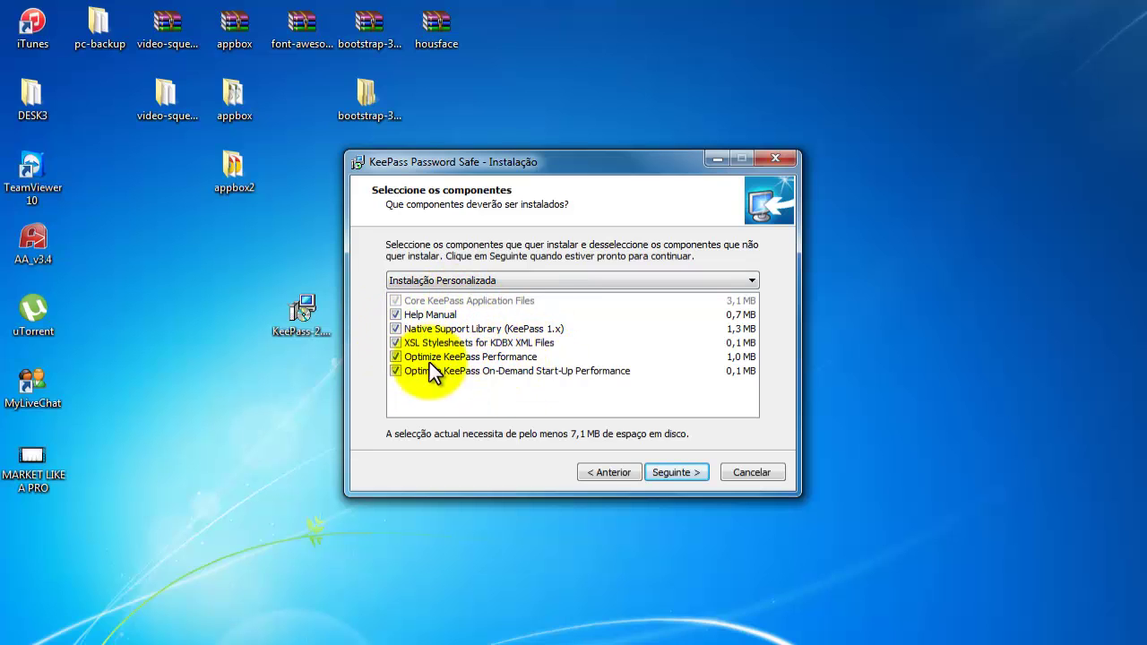
pyautogui.click(499, 281)
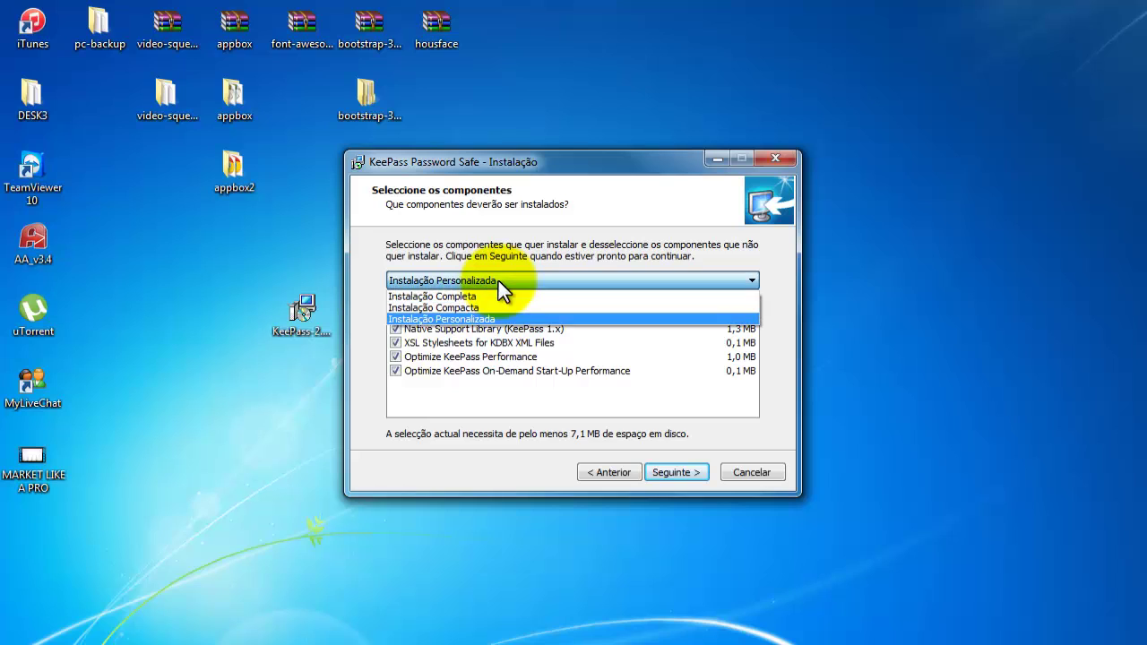
pyautogui.click(483, 293)
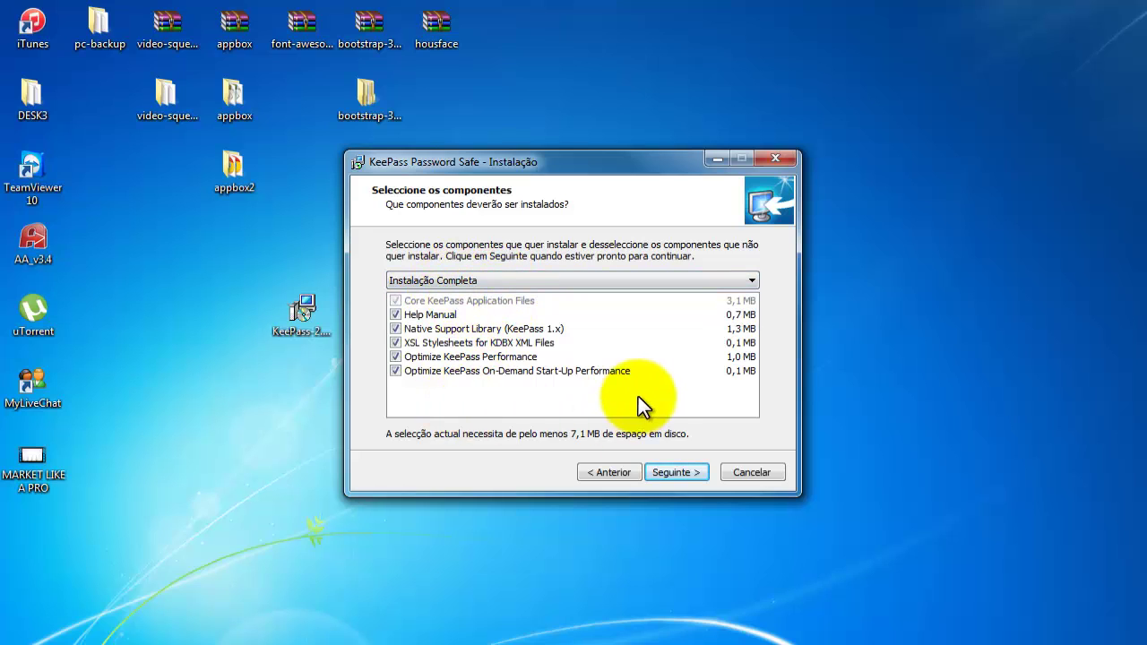
pyautogui.click(673, 470)
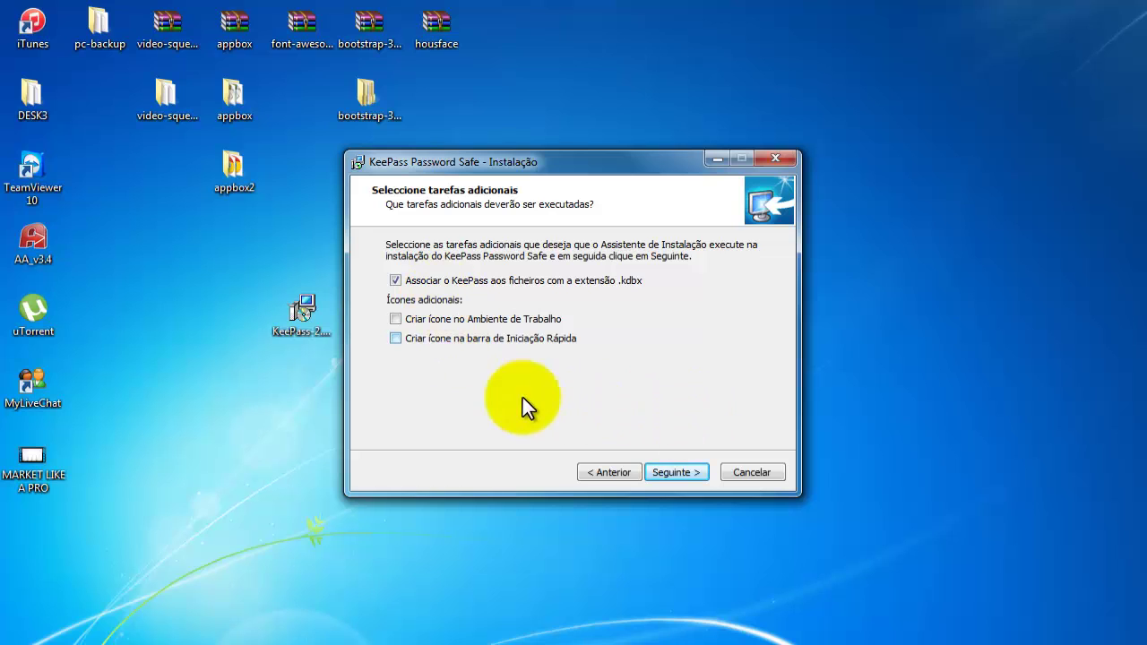
# Install KeePass Password Safe 2.30 and finish setup with KeePass launching.
pyautogui.click(679, 475)
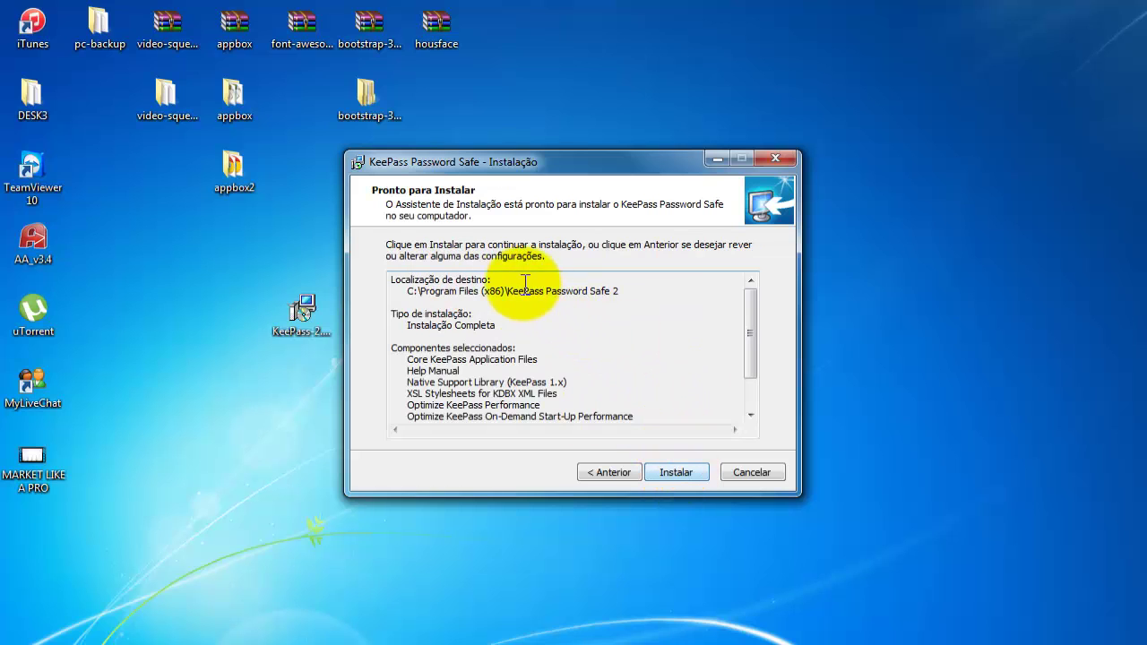
pyautogui.moveTo(752, 310)
pyautogui.mouseDown()
pyautogui.moveTo(752, 346)
pyautogui.moveTo(751, 308)
pyautogui.mouseUp()
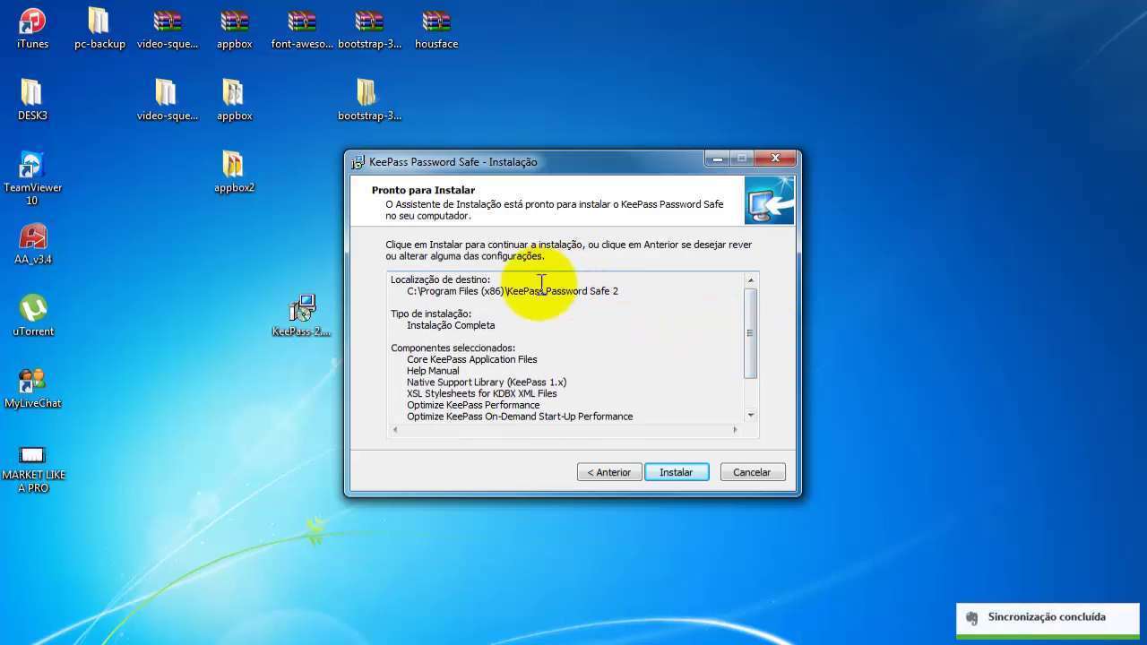
pyautogui.click(671, 471)
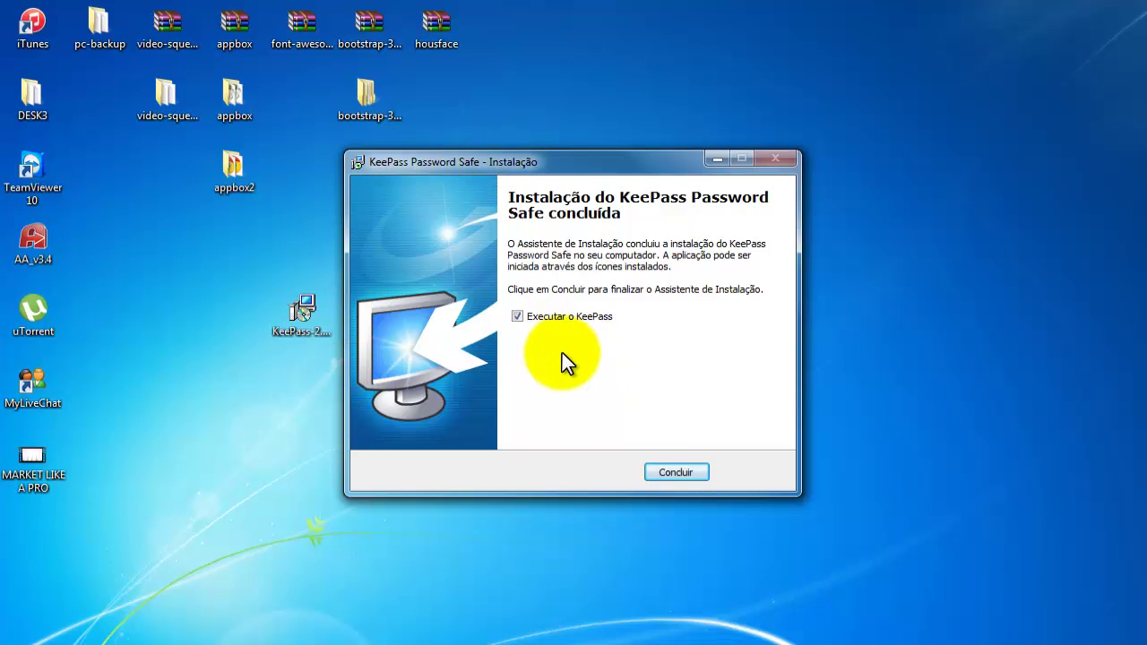
pyautogui.click(675, 472)
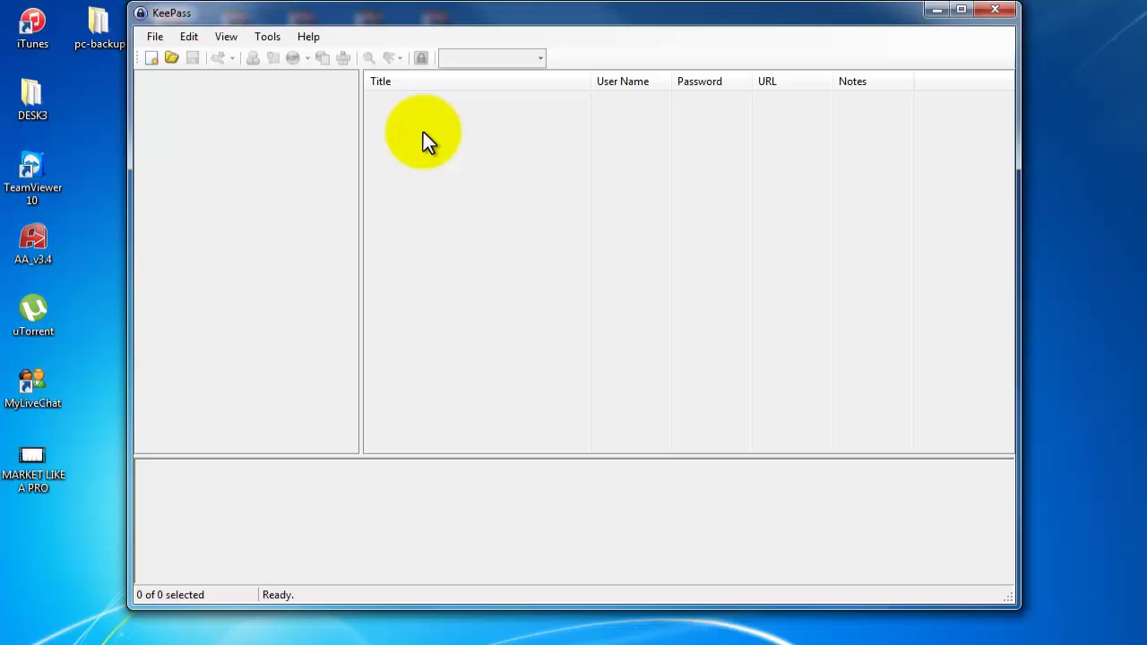
pyautogui.click(148, 57)
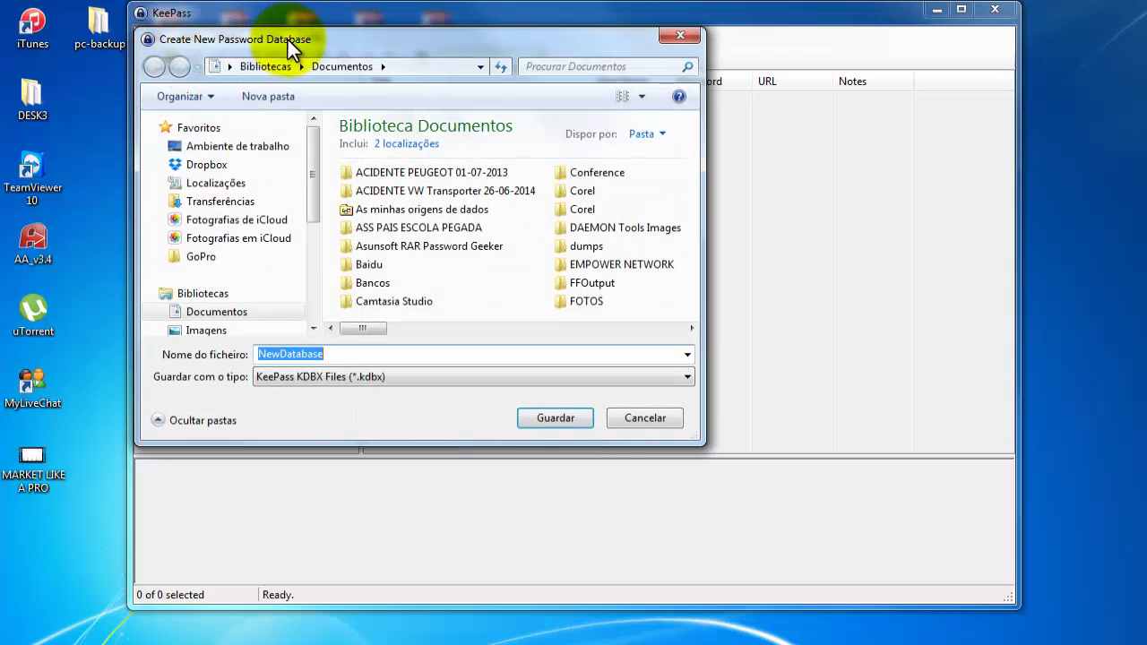
pyautogui.moveTo(288, 39); pyautogui.dragTo(380, 67)
pyautogui.click(724, 444)
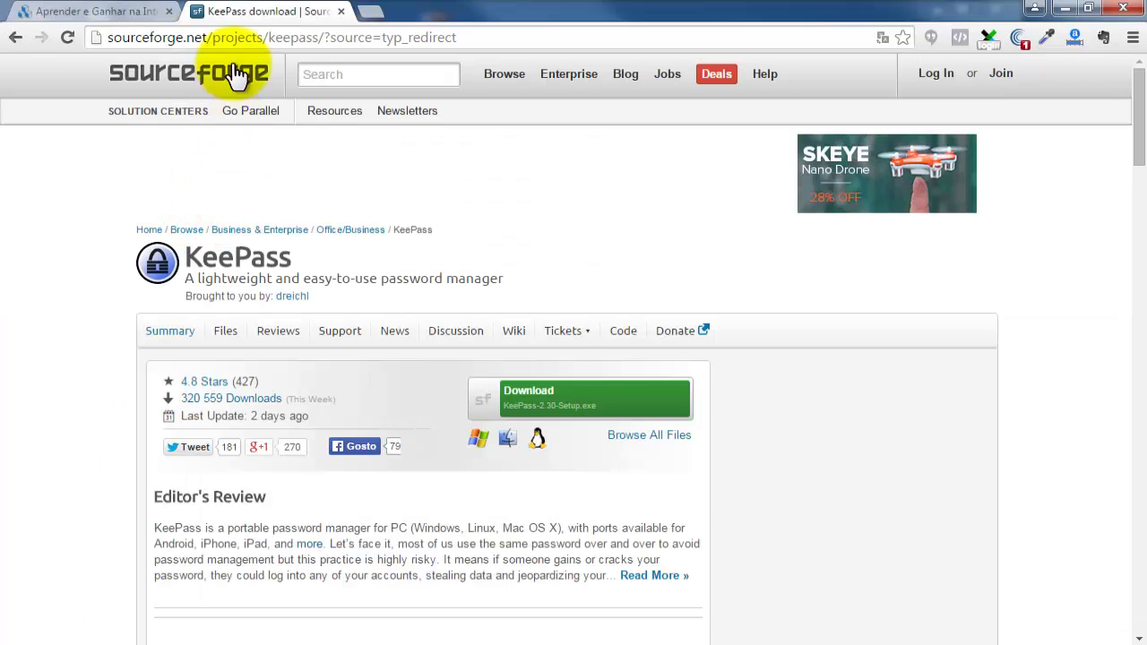
# Go back to the keepass.info downloads page and open the KeePass features page.
pyautogui.click(18, 40)
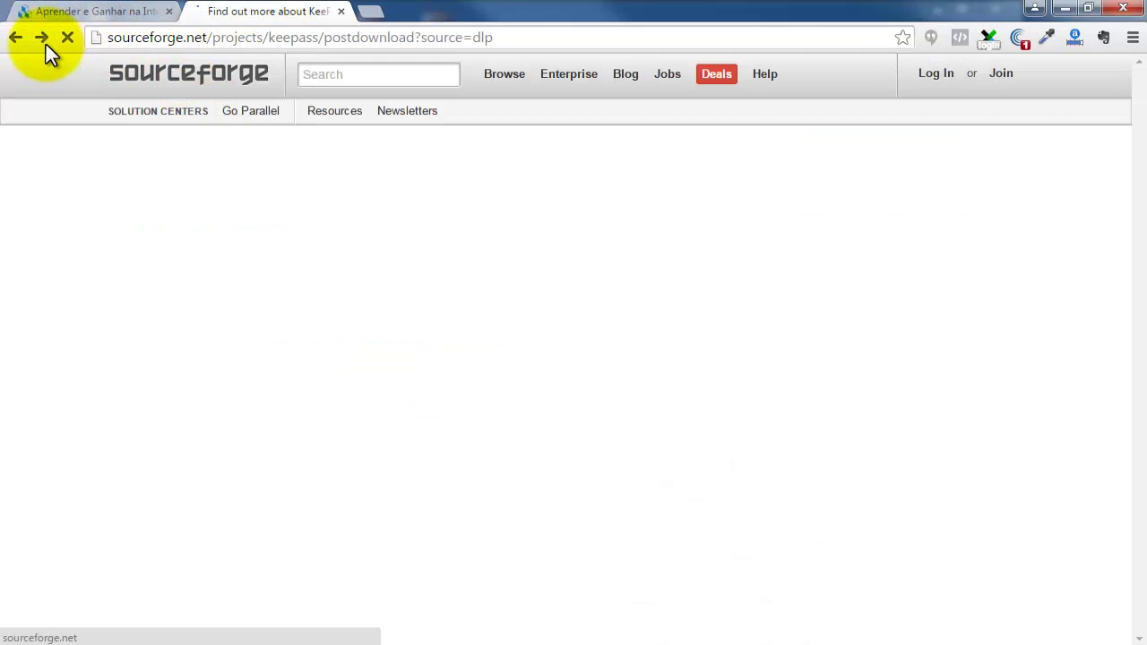
pyautogui.click(18, 40)
pyautogui.click(18, 41)
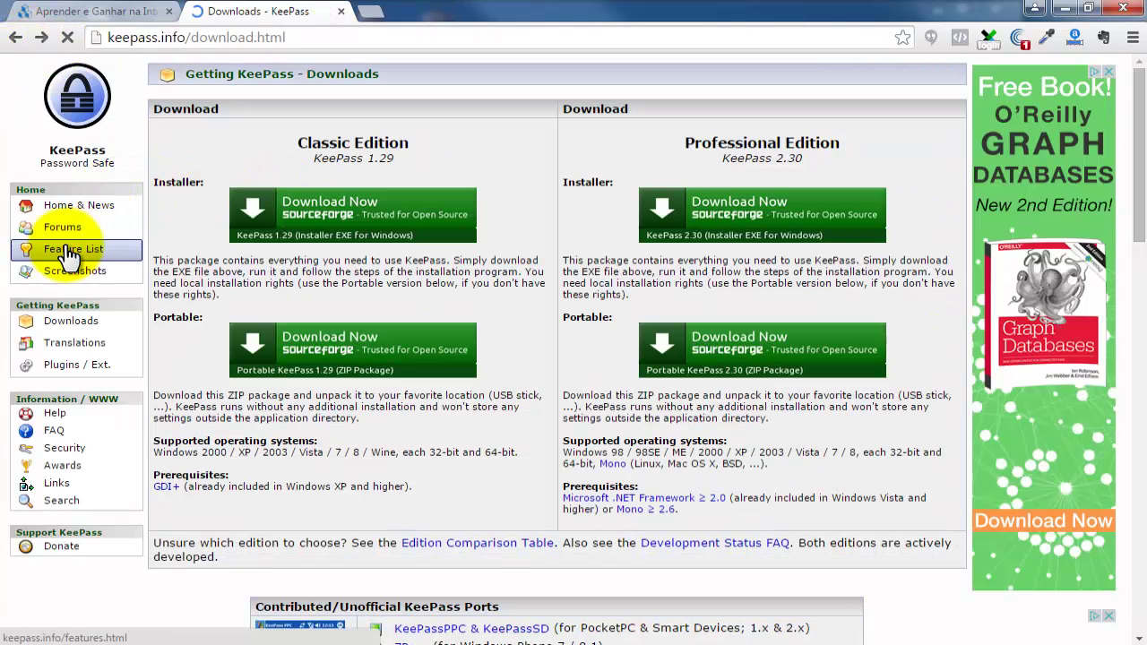
pyautogui.click(74, 251)
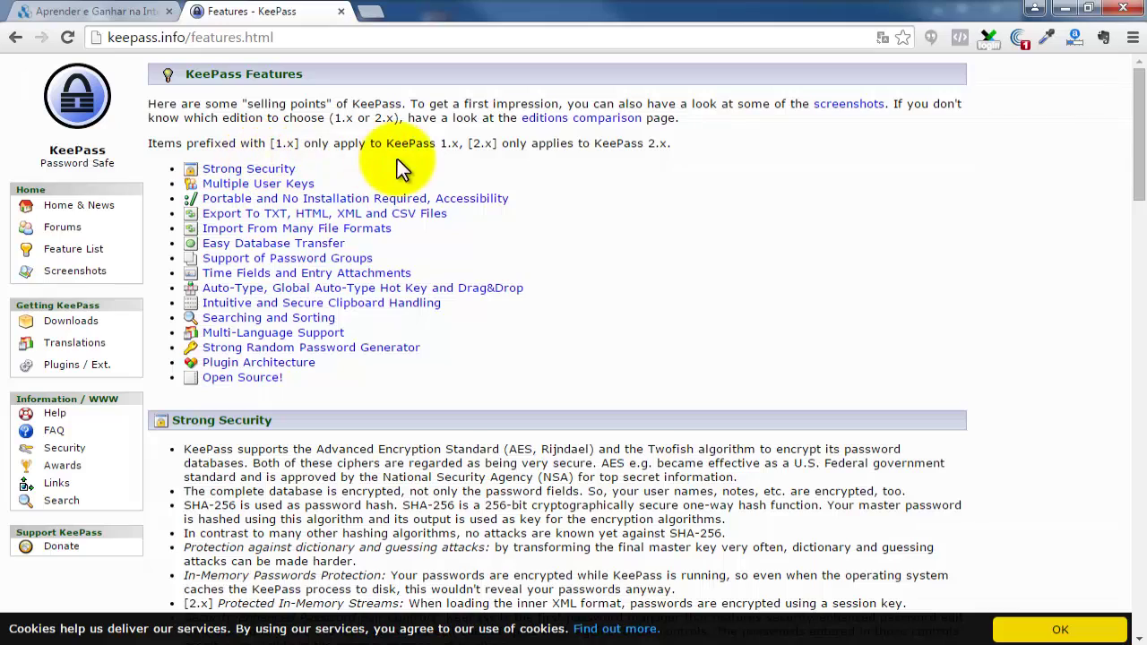
# Highlight the sentence about SHA-256 password hashing and scroll through the features page and back to the top.
pyautogui.scroll(-2, 570, 281)
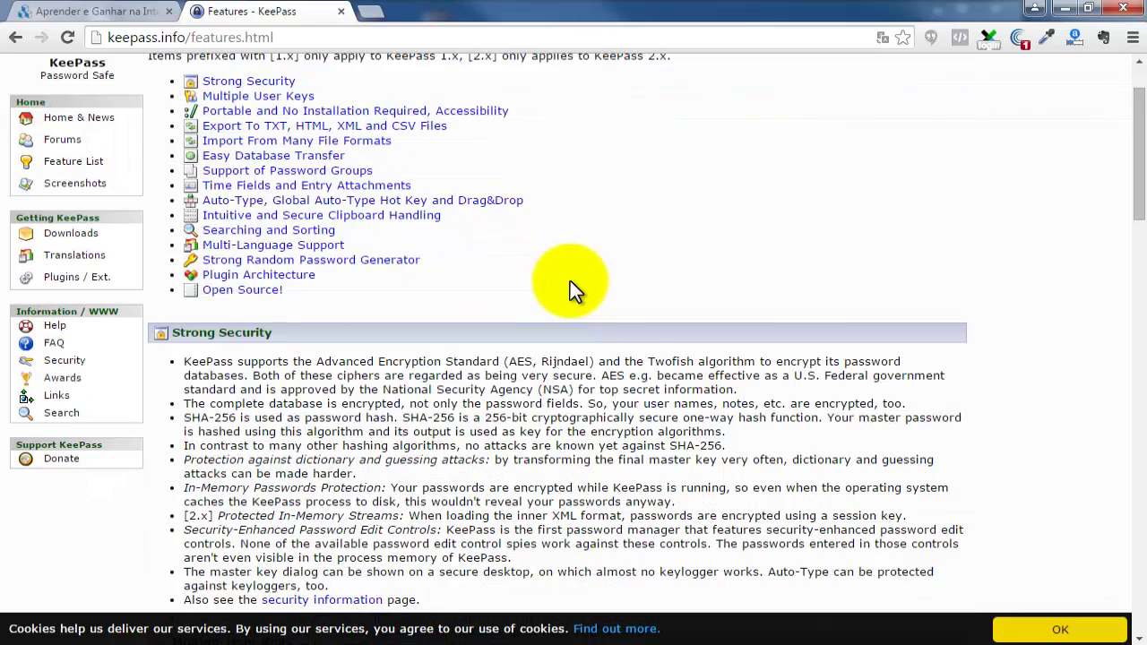
pyautogui.scroll(-1, 564, 281)
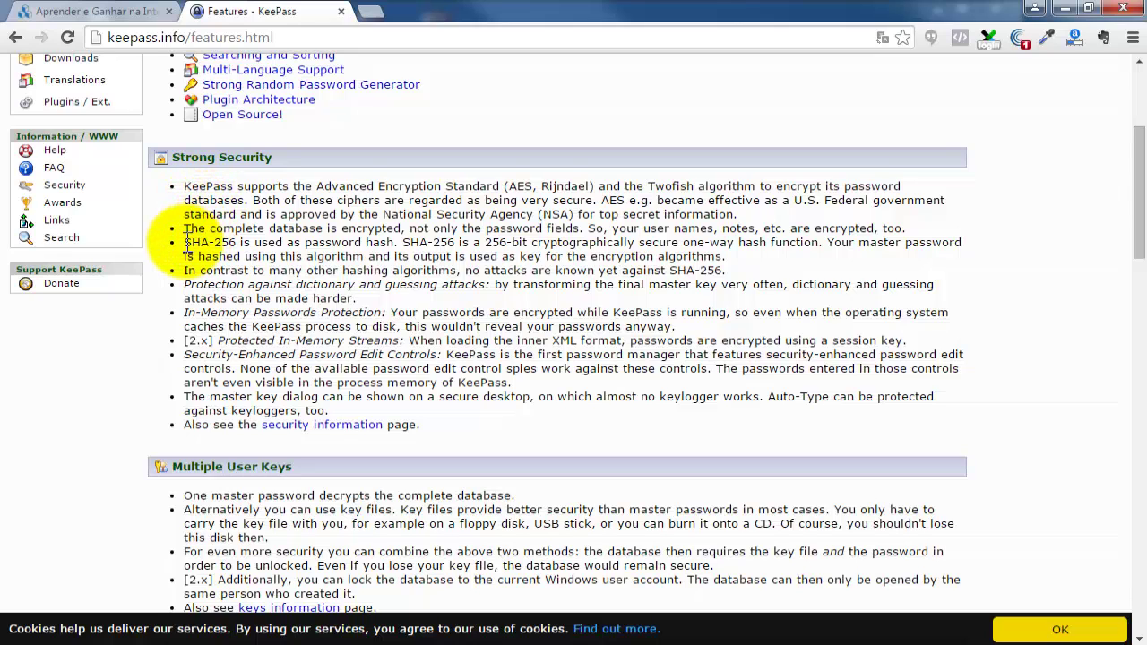
pyautogui.moveTo(184, 242); pyautogui.dragTo(397, 243)
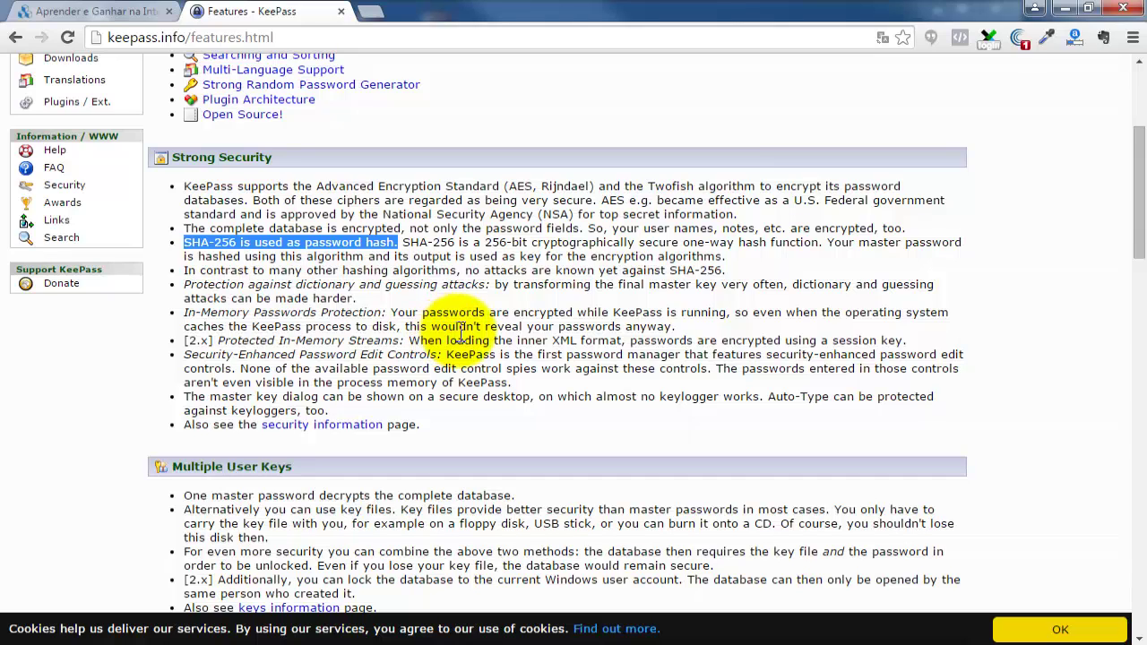
pyautogui.scroll(-4, 461, 330)
pyautogui.scroll(-9, 481, 334)
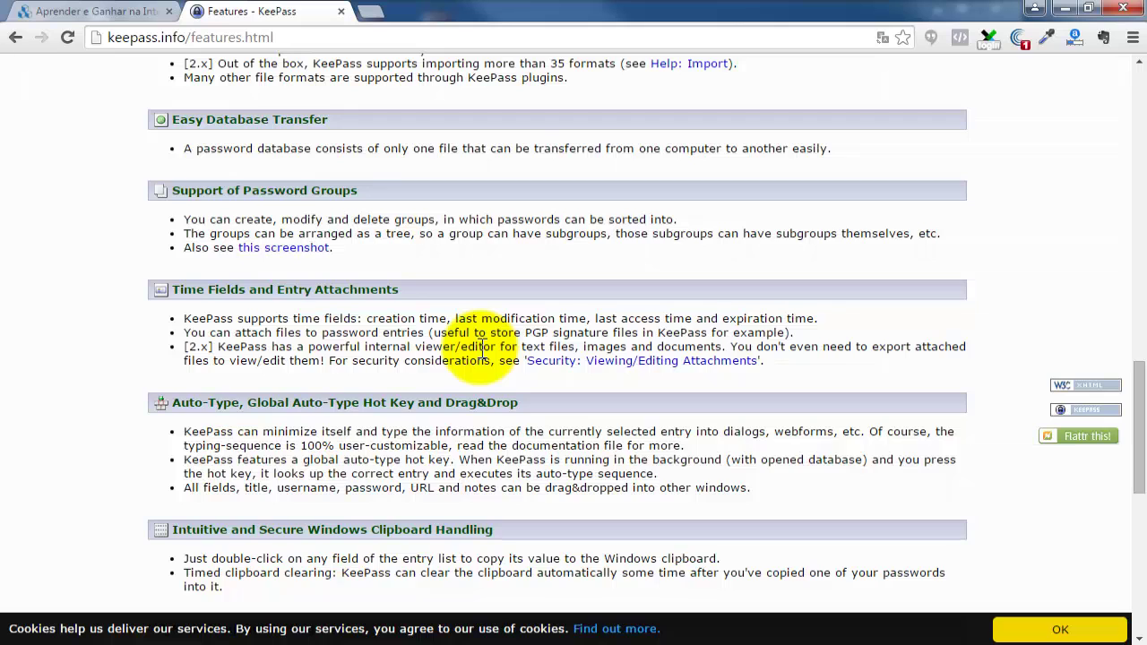
pyautogui.scroll(3, 481, 352)
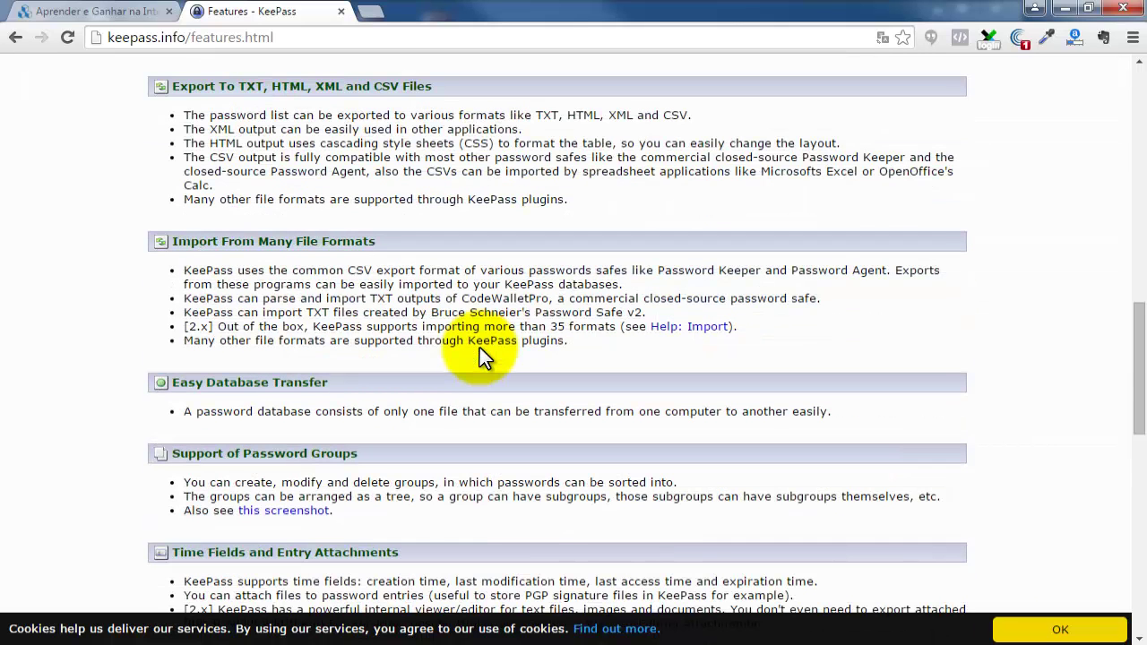
pyautogui.scroll(14, 480, 348)
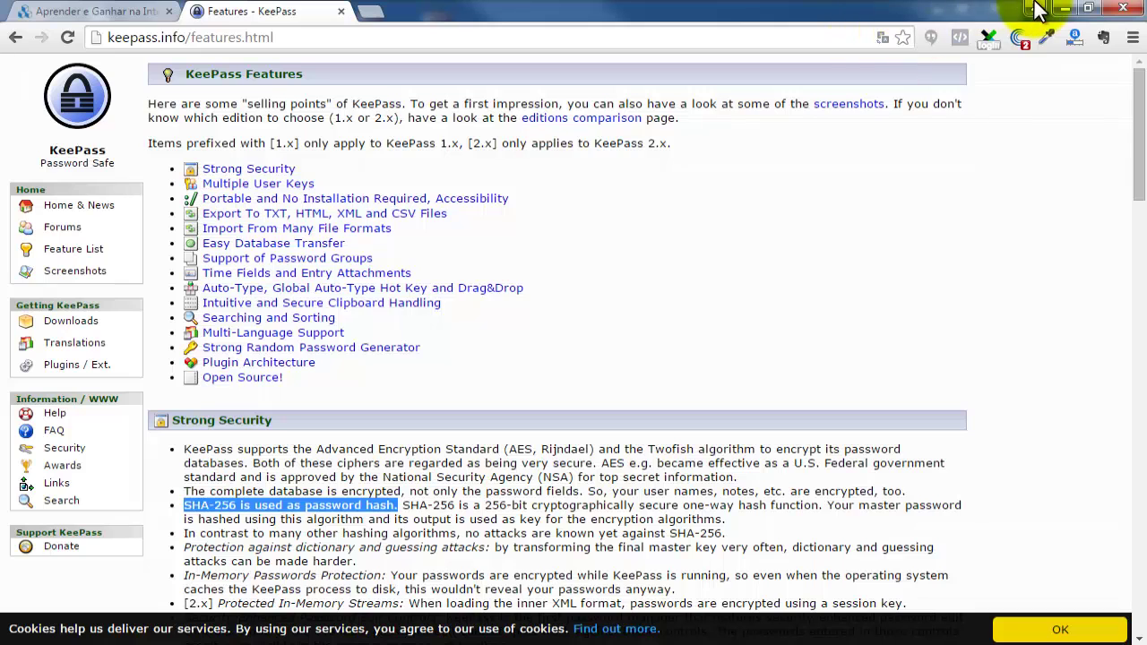
# Minimize Chrome and choose File > New in KeePass to create a new password database.
pyautogui.click(1065, 9)
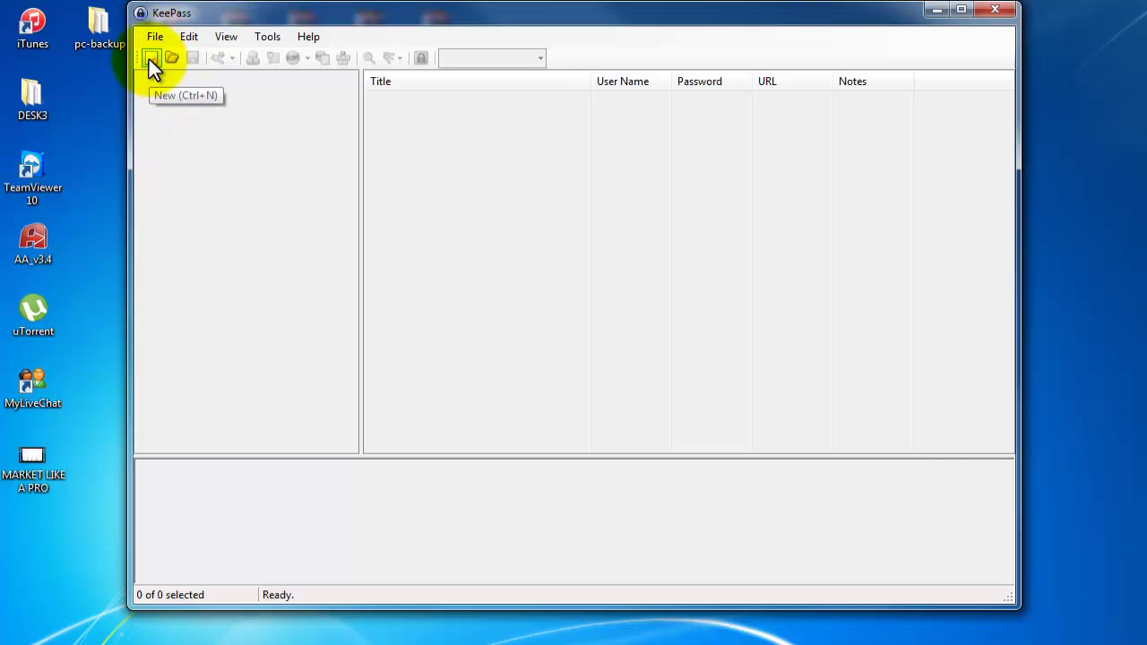
pyautogui.click(155, 36)
pyautogui.moveTo(183, 39)
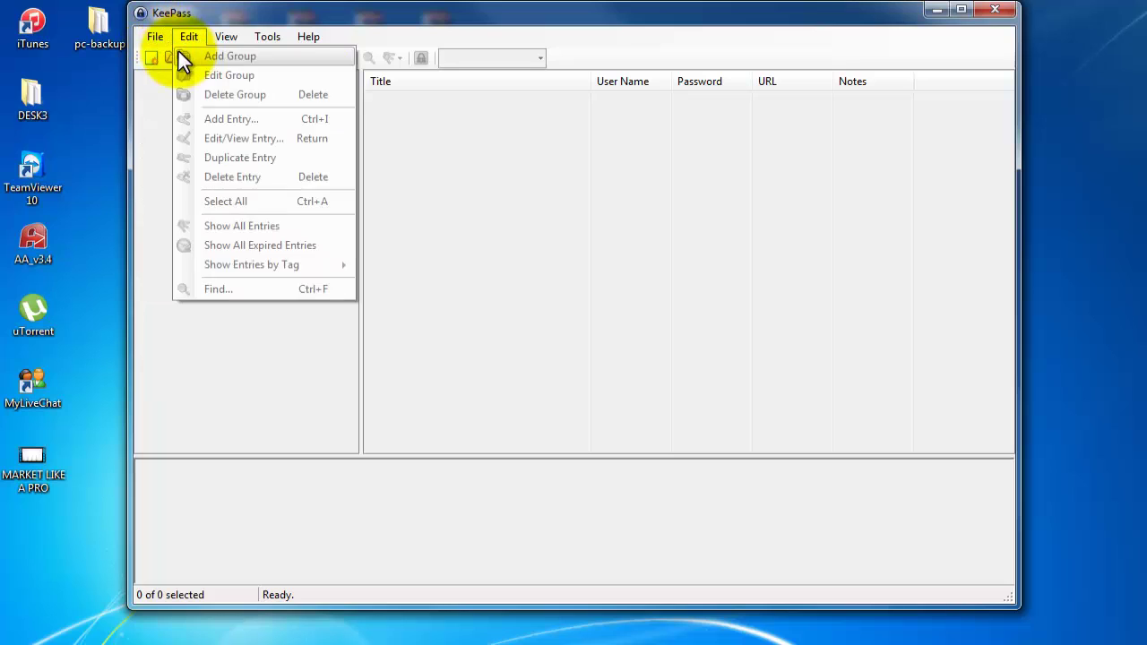
pyautogui.click(175, 57)
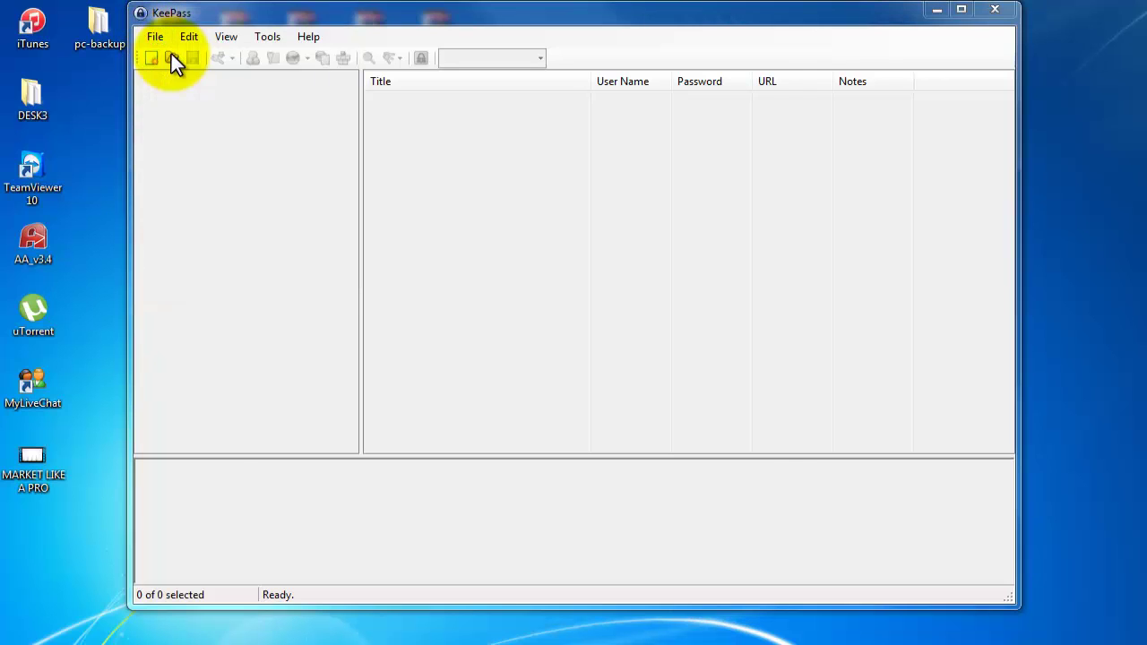
pyautogui.moveTo(415, 68); pyautogui.dragTo(532, 100)
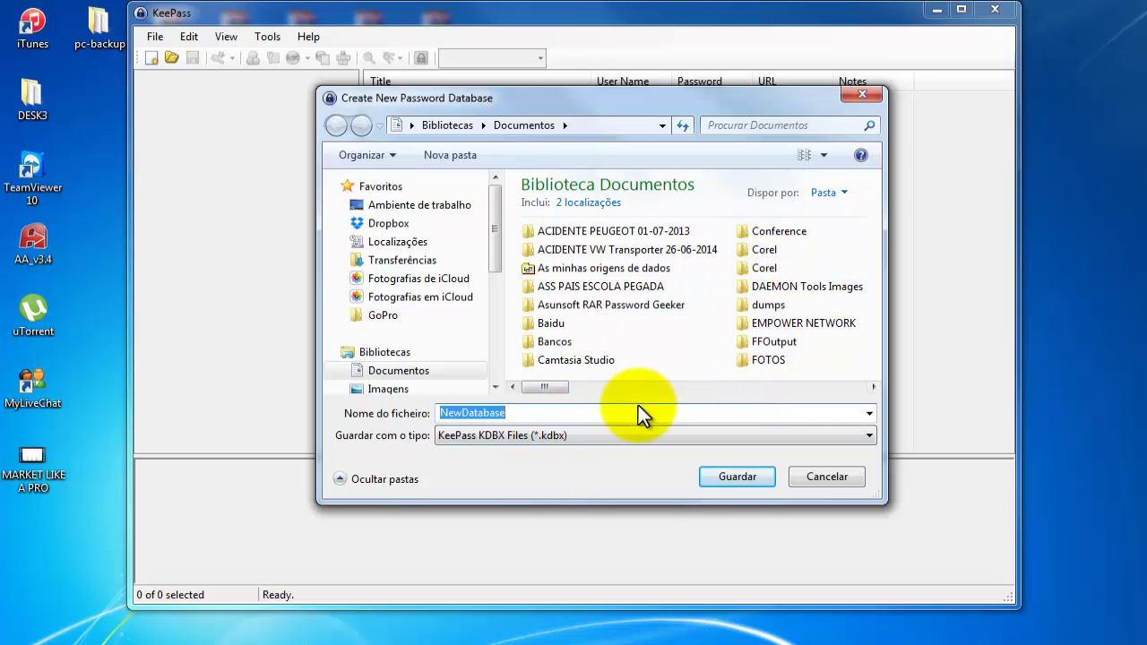
# Select the default NewDatabase file name in the save dialog for replacement.
pyautogui.click(549, 412)
pyautogui.moveTo(549, 412); pyautogui.dragTo(411, 412)
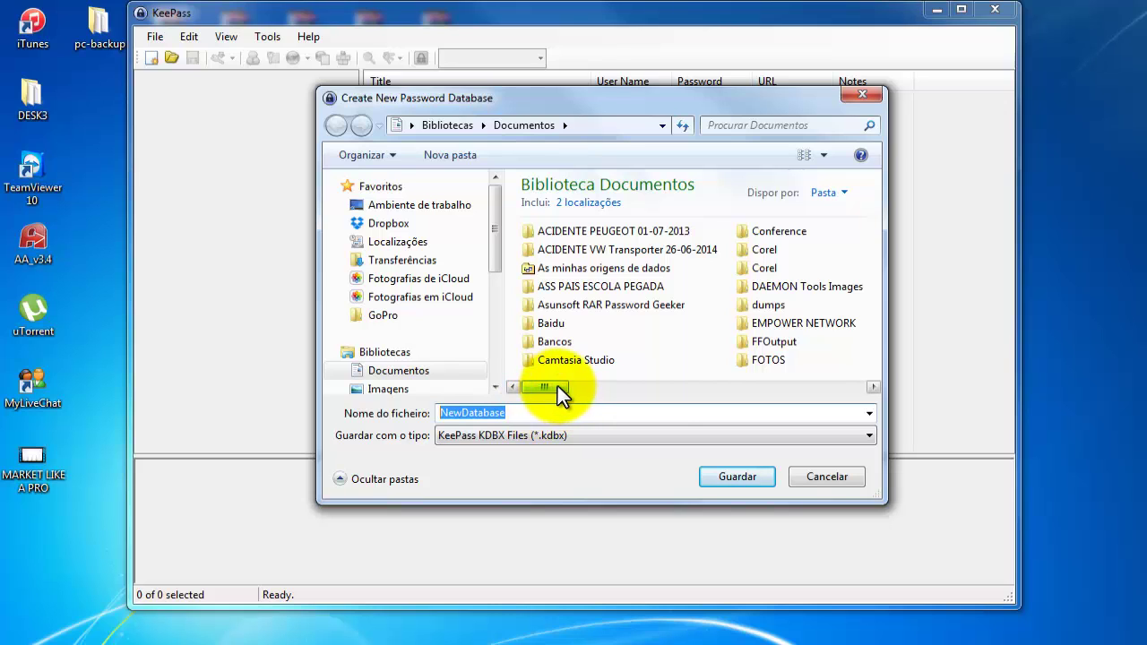
pyautogui.moveTo(557, 389); pyautogui.dragTo(690, 388)
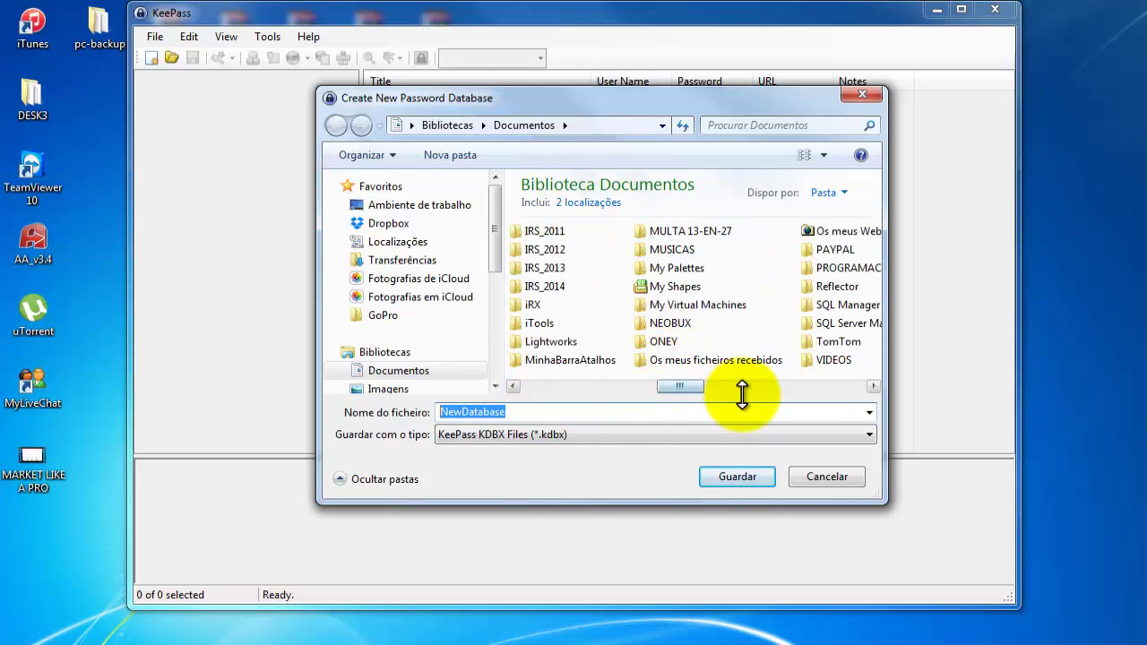
pyautogui.click(571, 411)
pyautogui.moveTo(571, 411); pyautogui.dragTo(388, 412)
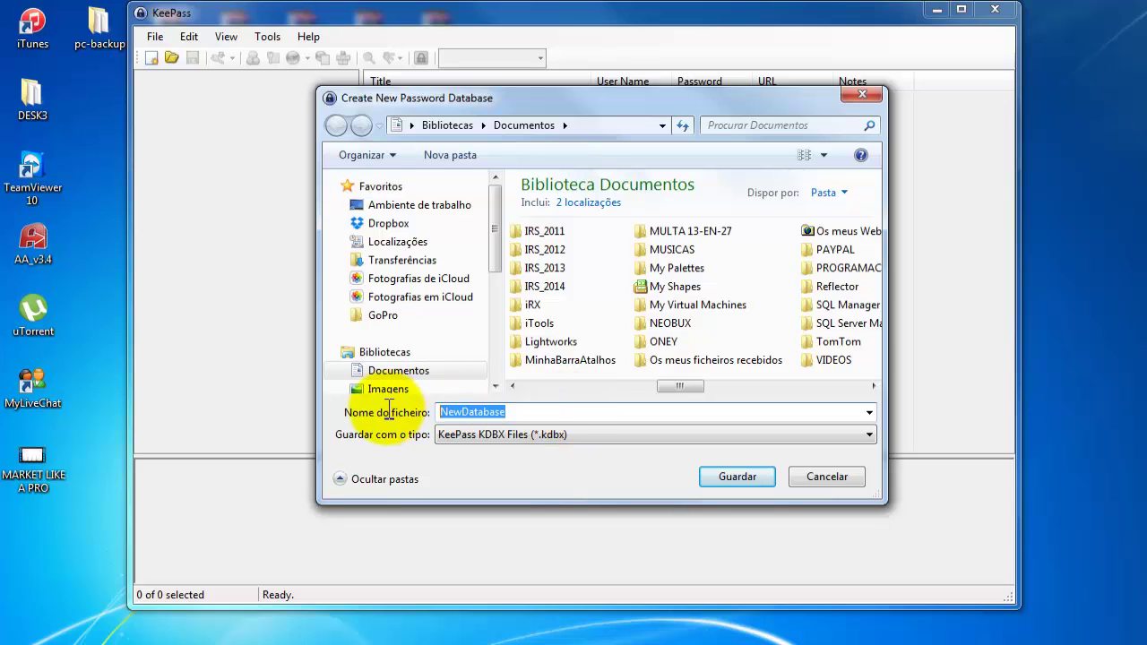
# Name the file varios and save the database as varios.kdbx in Documents.
pyautogui.write('varios')
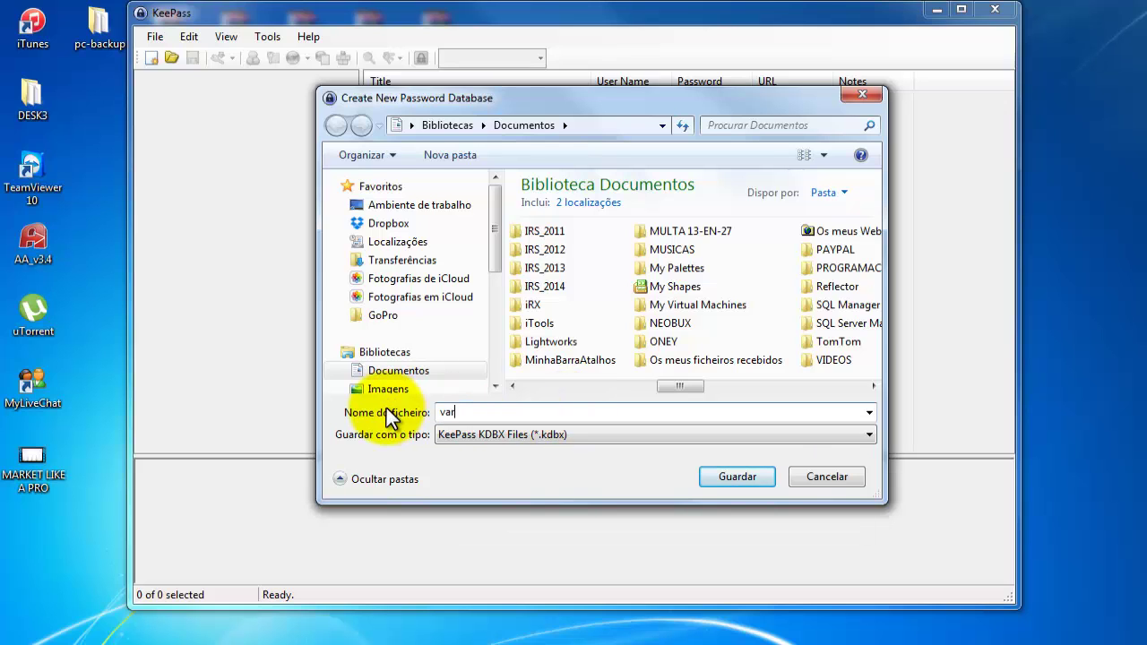
pyautogui.click(740, 474)
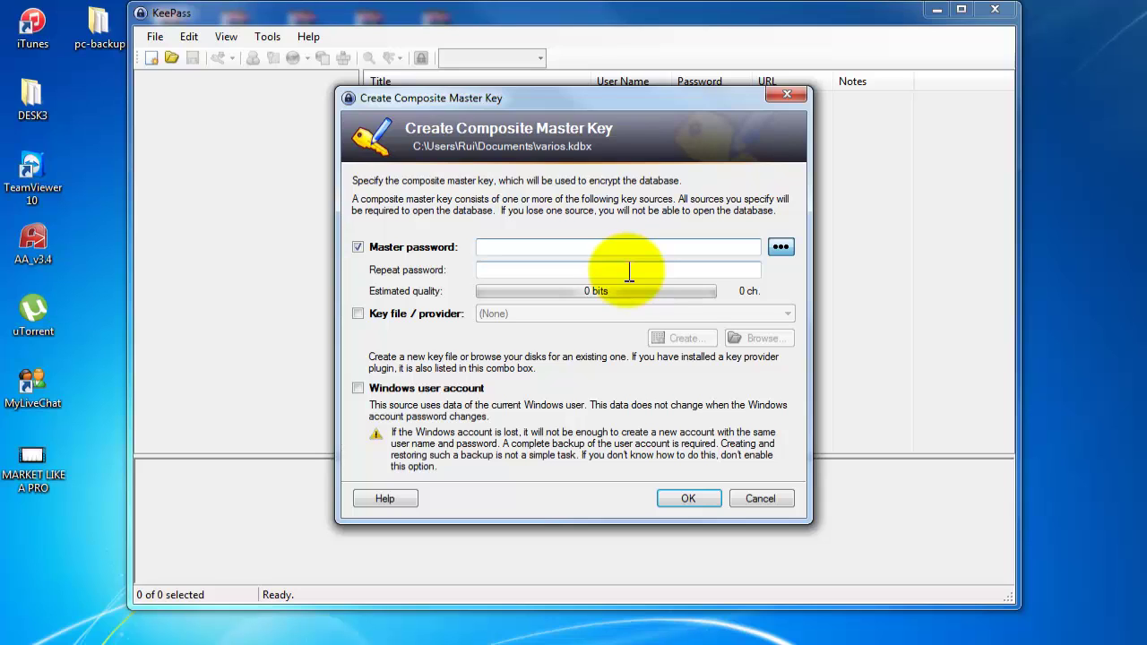
pyautogui.click(44, 628)
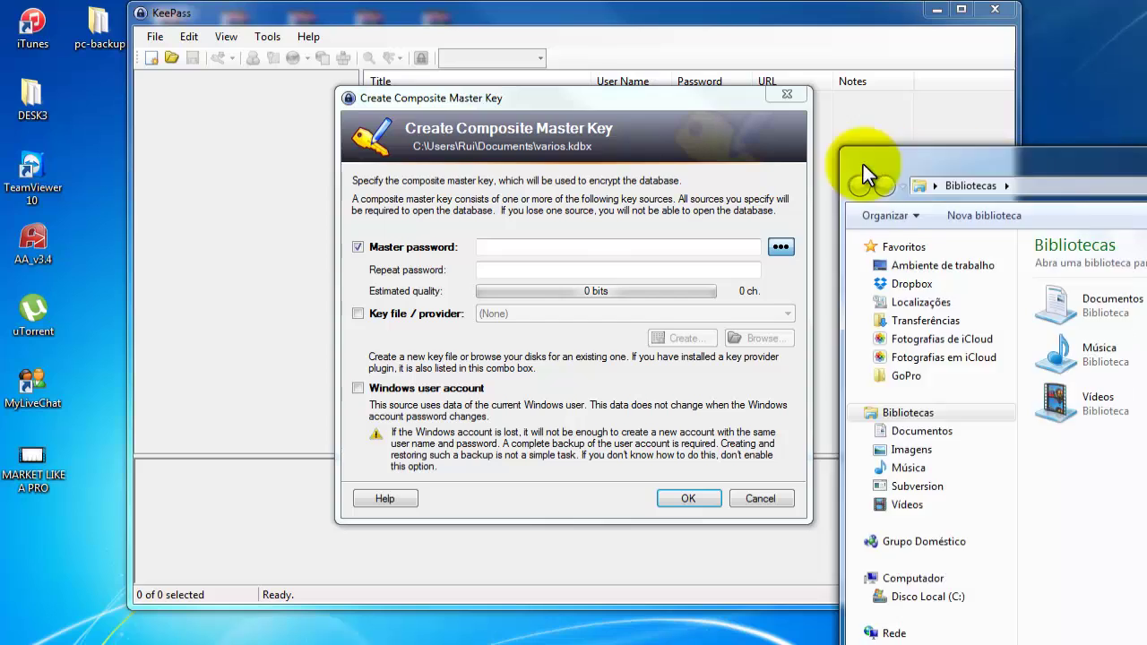
pyautogui.moveTo(865, 173); pyautogui.dragTo(587, 65)
pyautogui.doubleClick(512, 205)
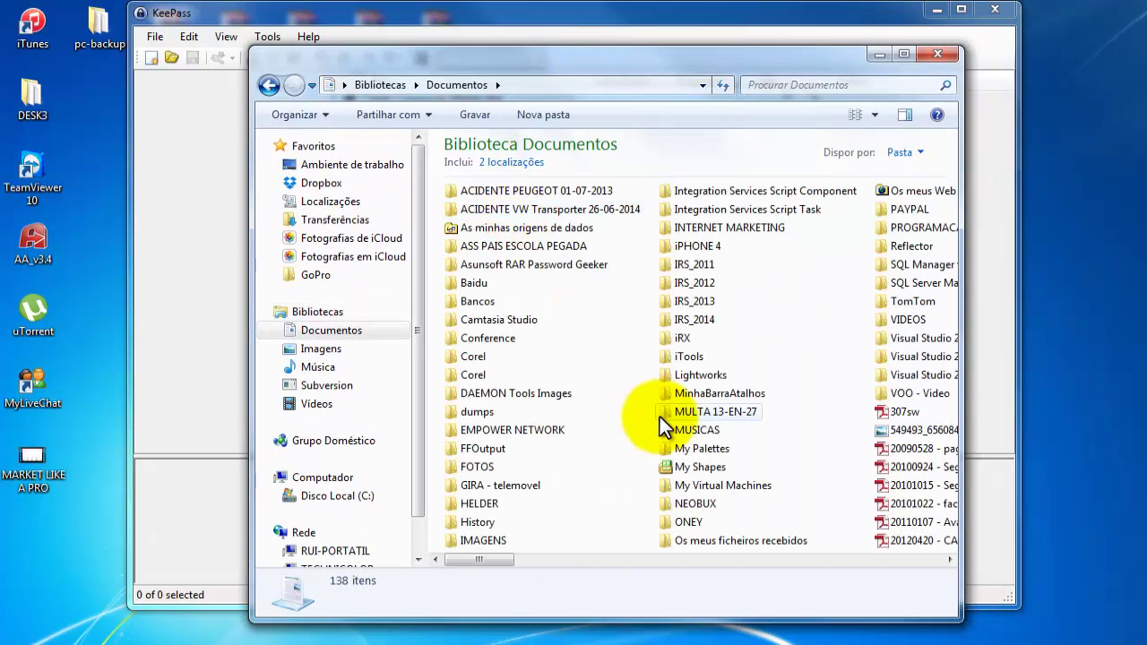
pyautogui.scroll(-5, 661, 421)
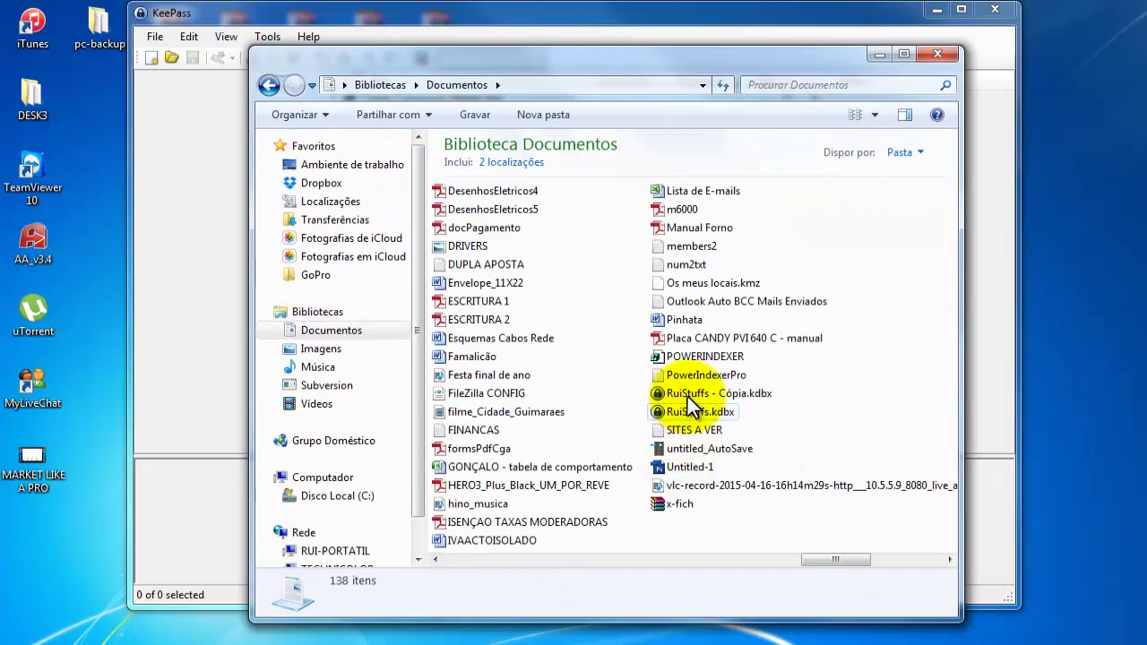
pyautogui.click(938, 54)
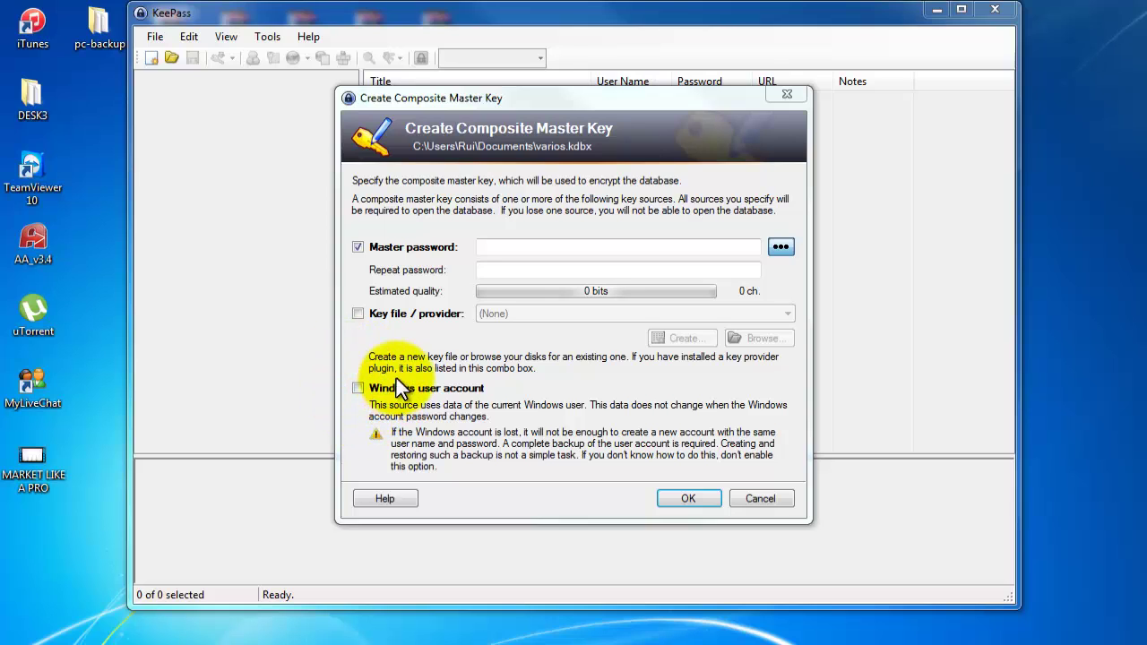
# Enable Master password and enter the 8-character master password in both password boxes.
pyautogui.click(358, 246)
pyautogui.click(502, 245)
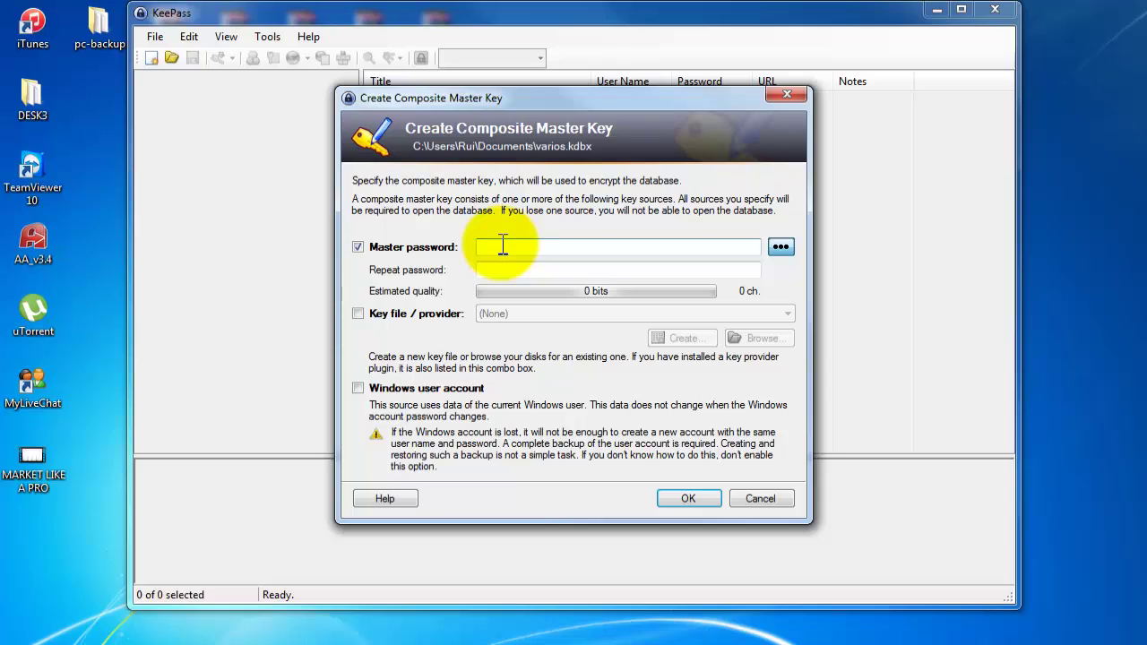
pyautogui.write('abc')
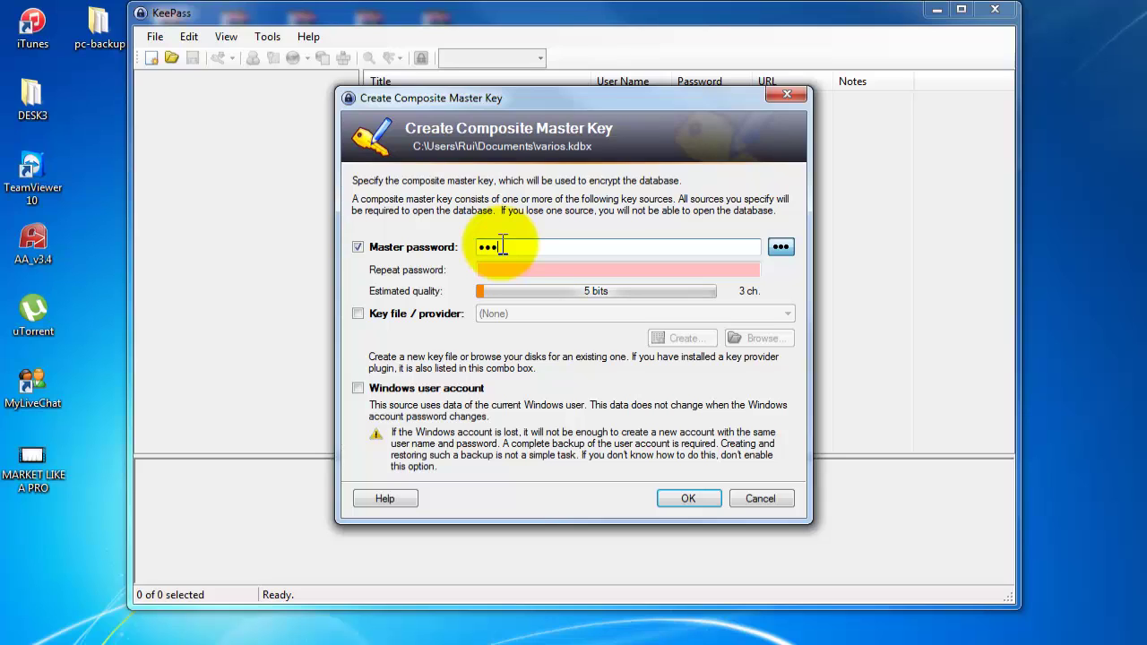
pyautogui.press('BackSpace')
pyautogui.press('BackSpace')
pyautogui.press('BackSpace')
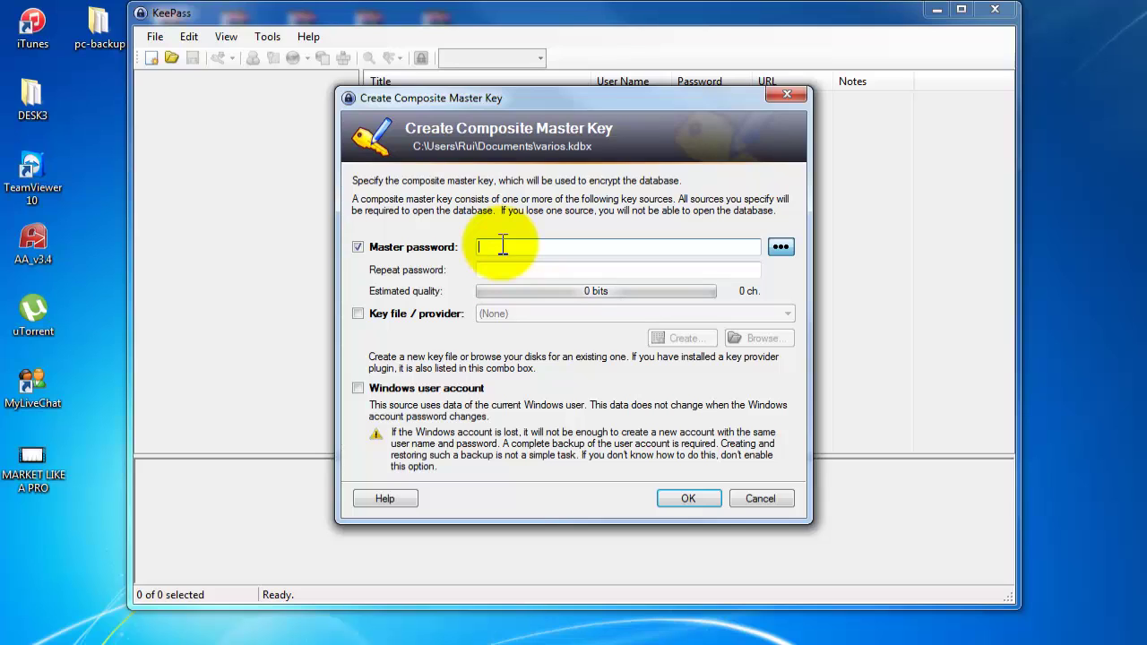
pyautogui.write('Pa55w0r')
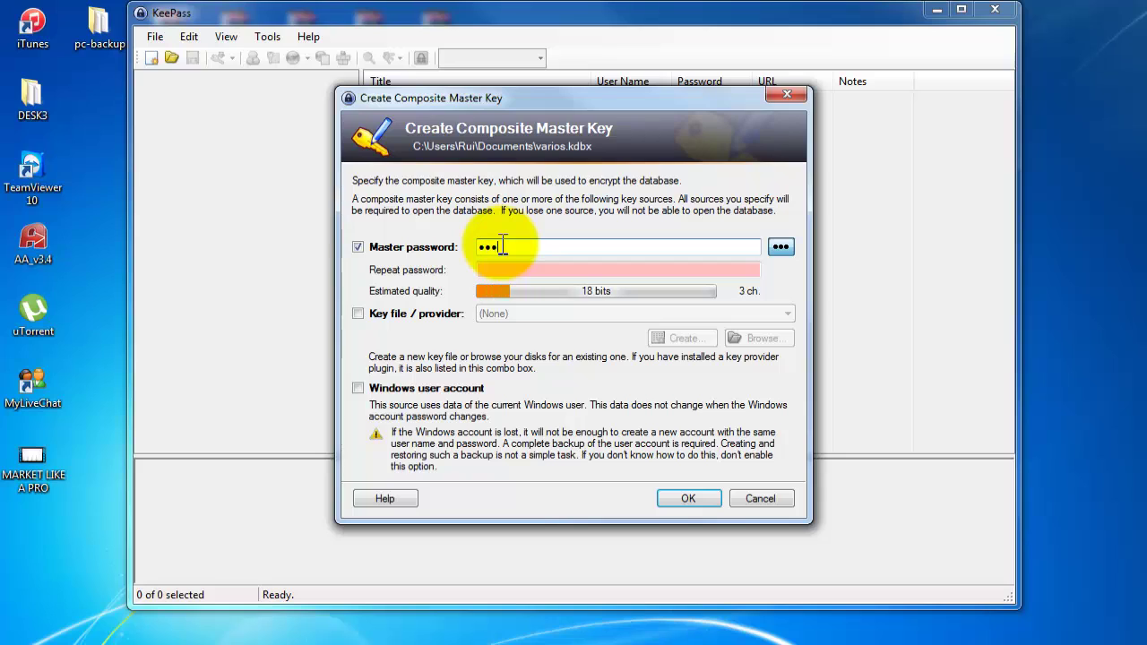
pyautogui.write('d')
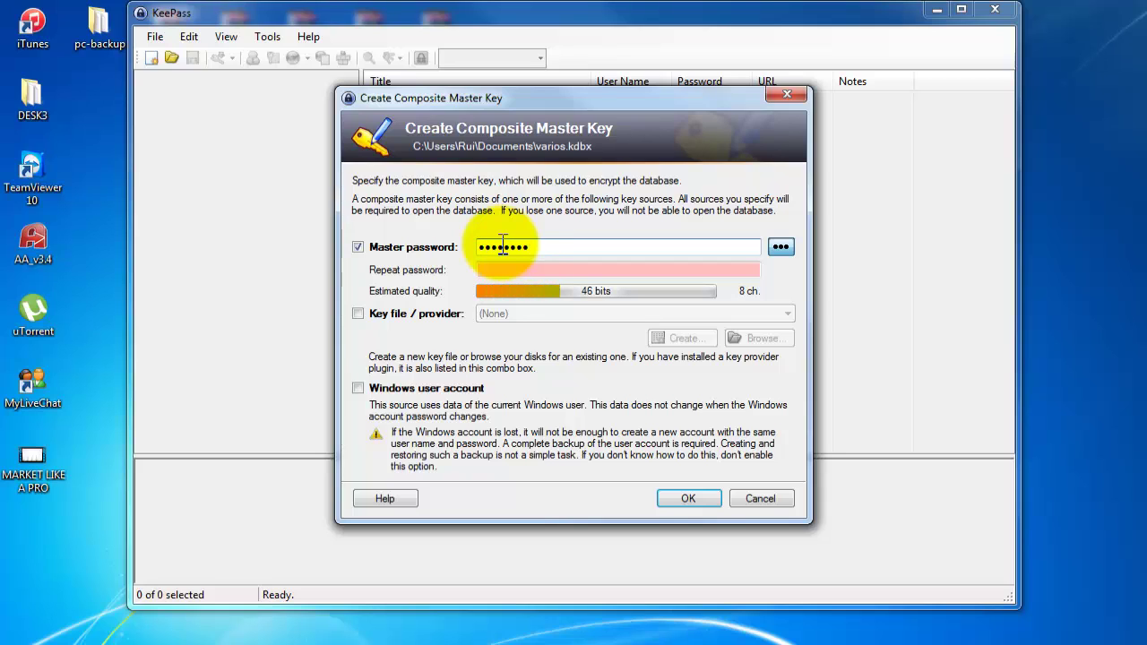
pyautogui.click(512, 268)
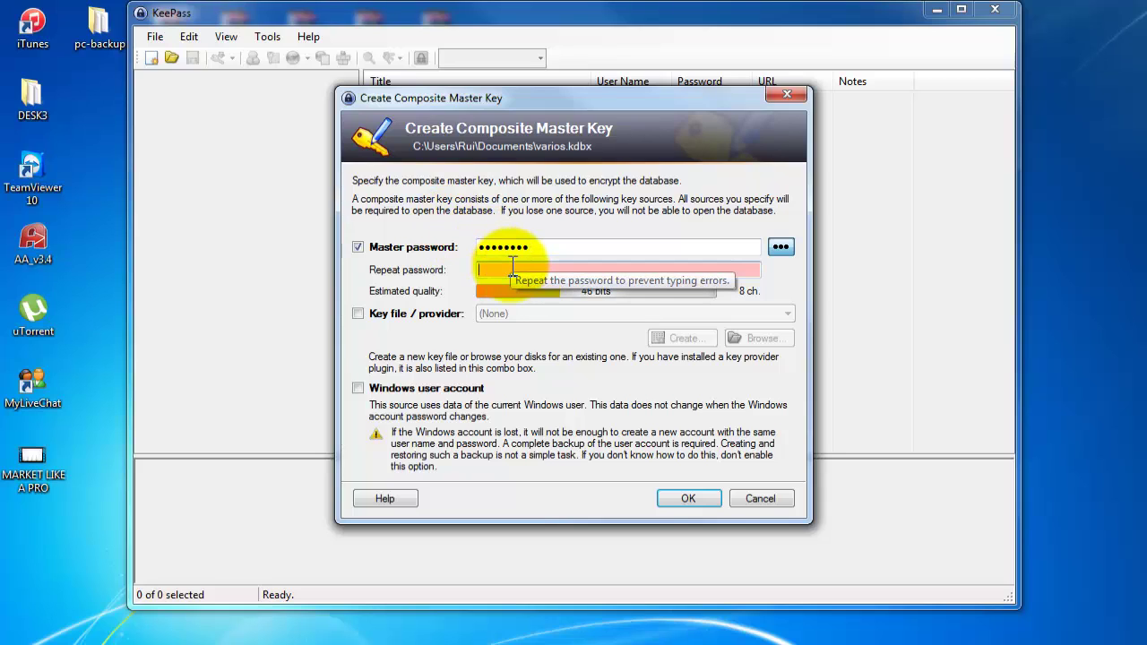
pyautogui.write('Pa55w0rd')
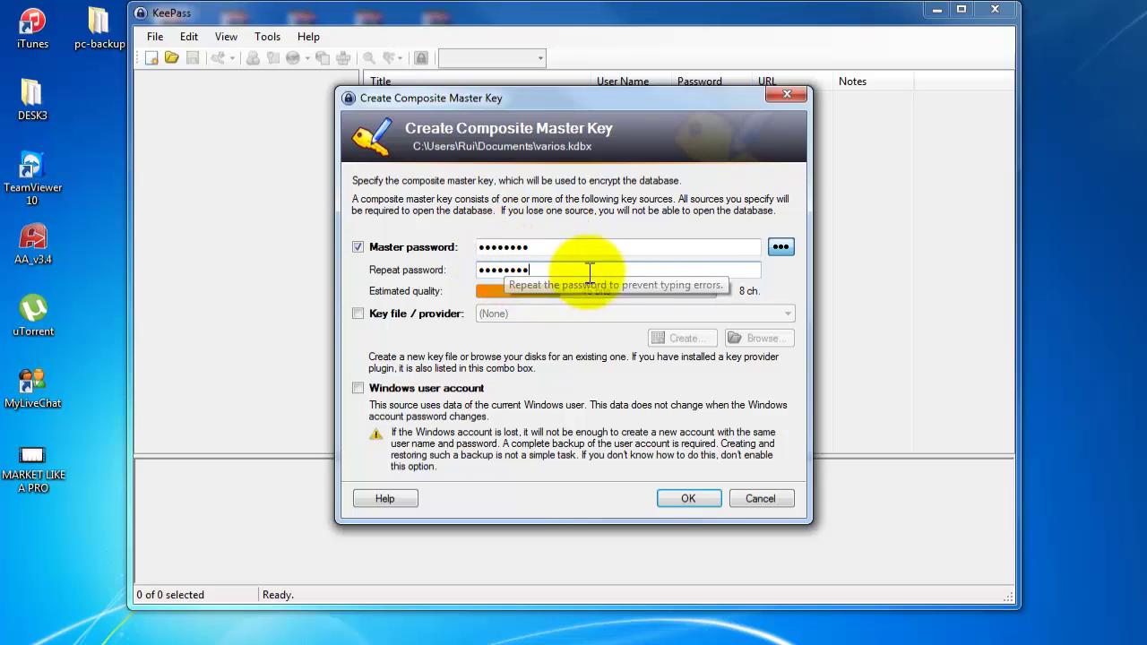
# Accept the master key and review the Security, Compression, Recycle Bin, Advanced and General settings.
pyautogui.click(675, 494)
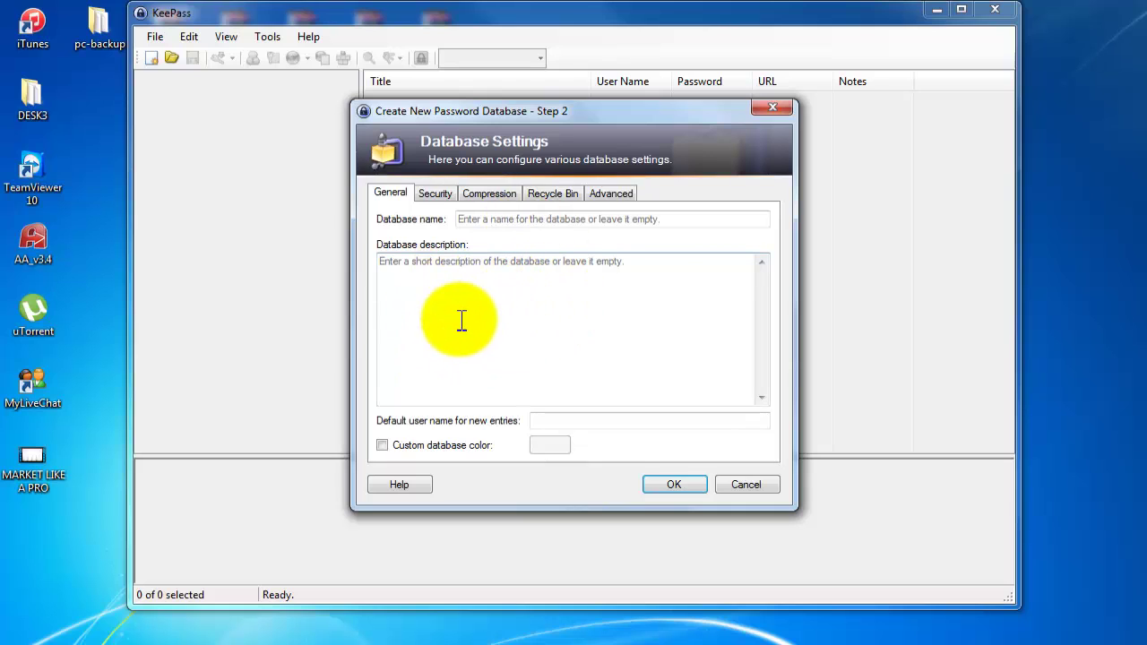
pyautogui.click(440, 195)
pyautogui.click(500, 193)
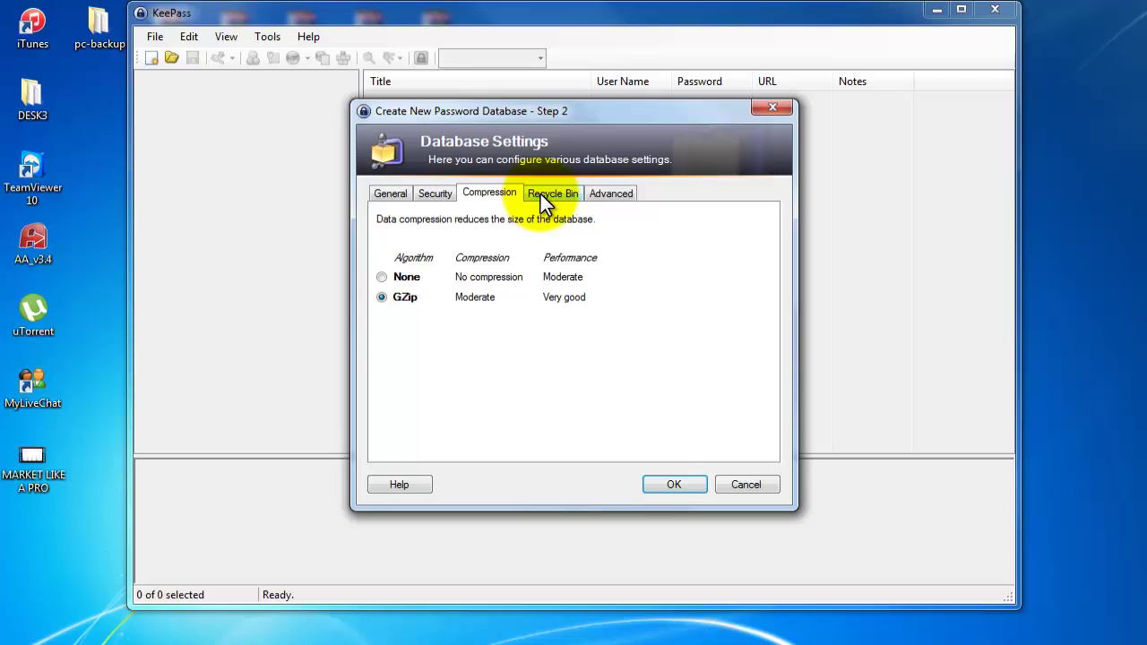
pyautogui.click(437, 195)
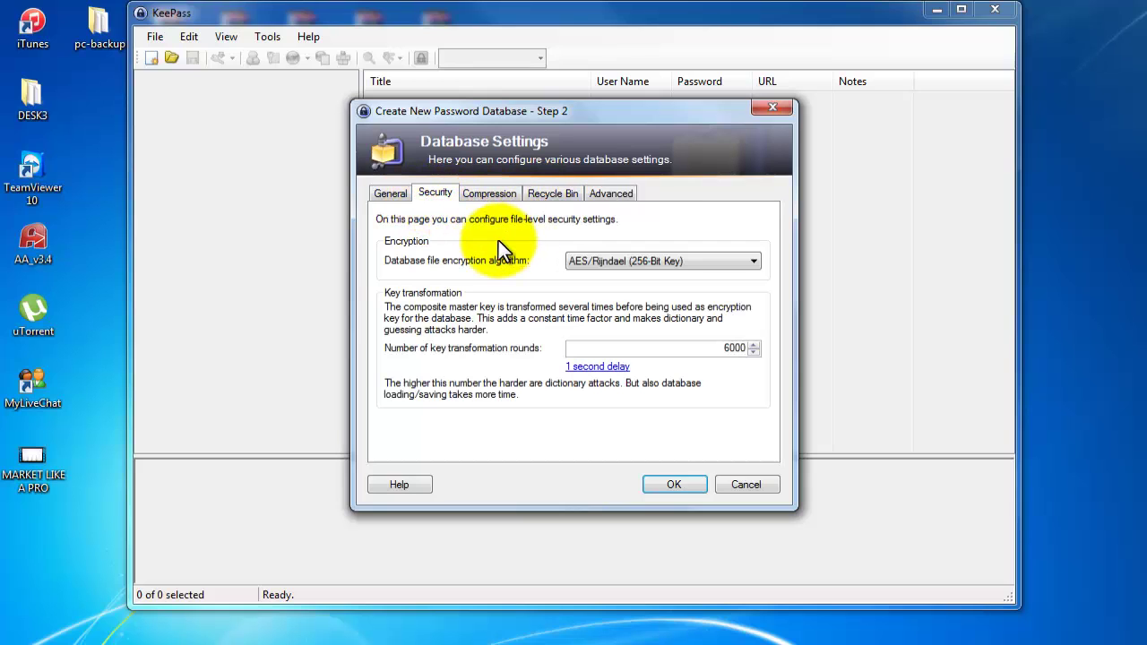
pyautogui.click(494, 190)
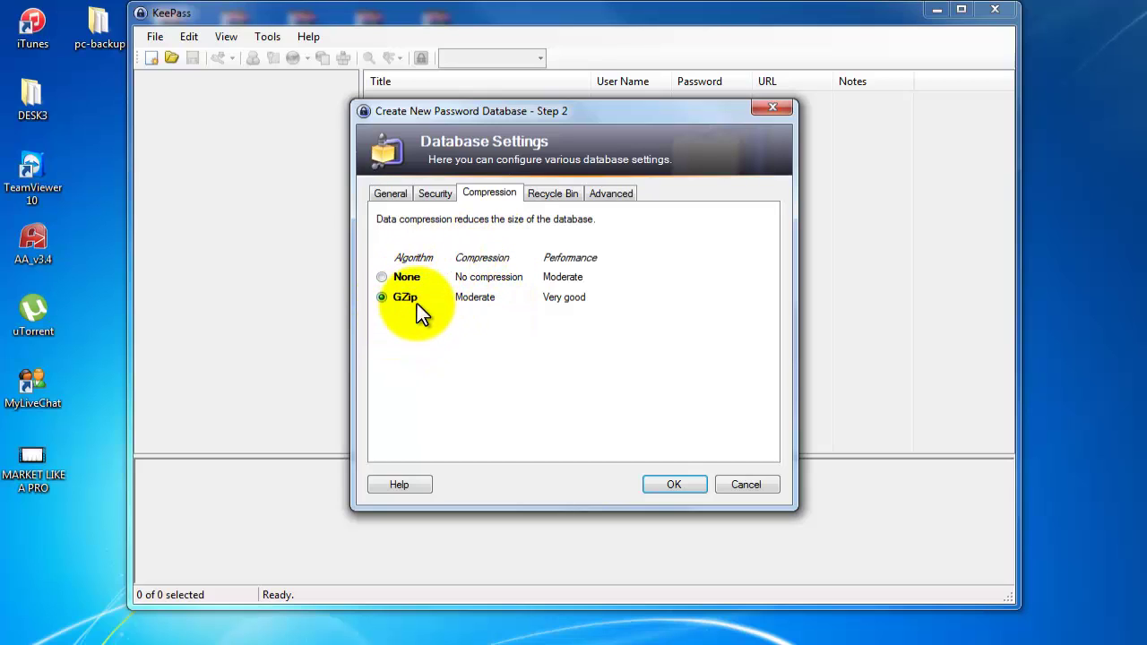
pyautogui.click(554, 191)
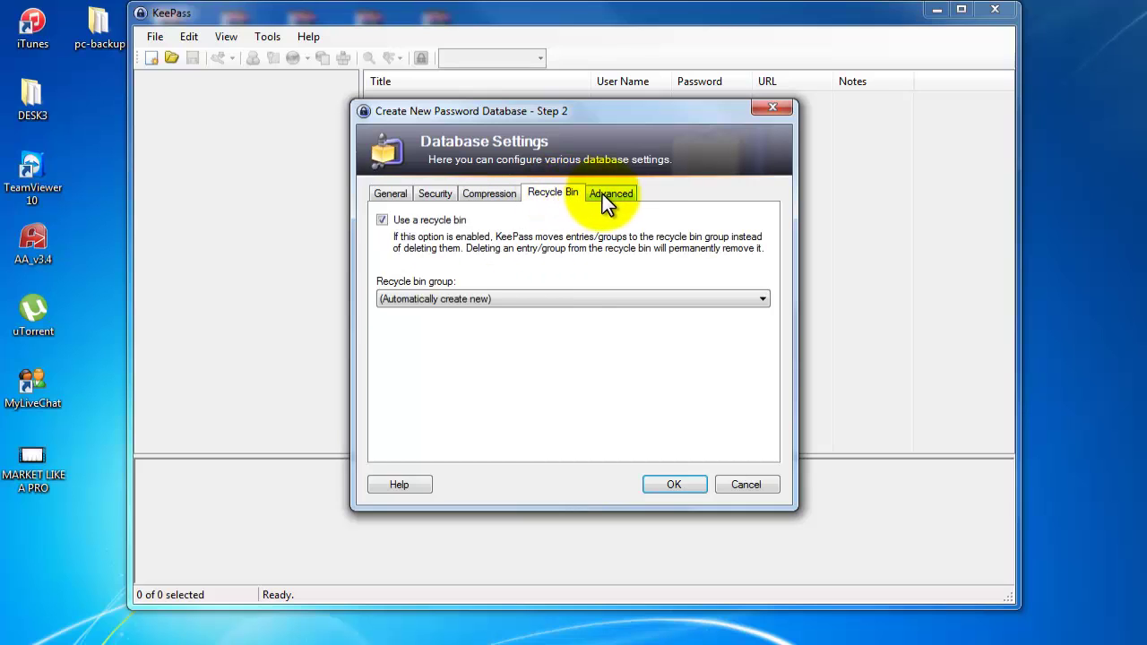
pyautogui.click(604, 194)
pyautogui.click(392, 192)
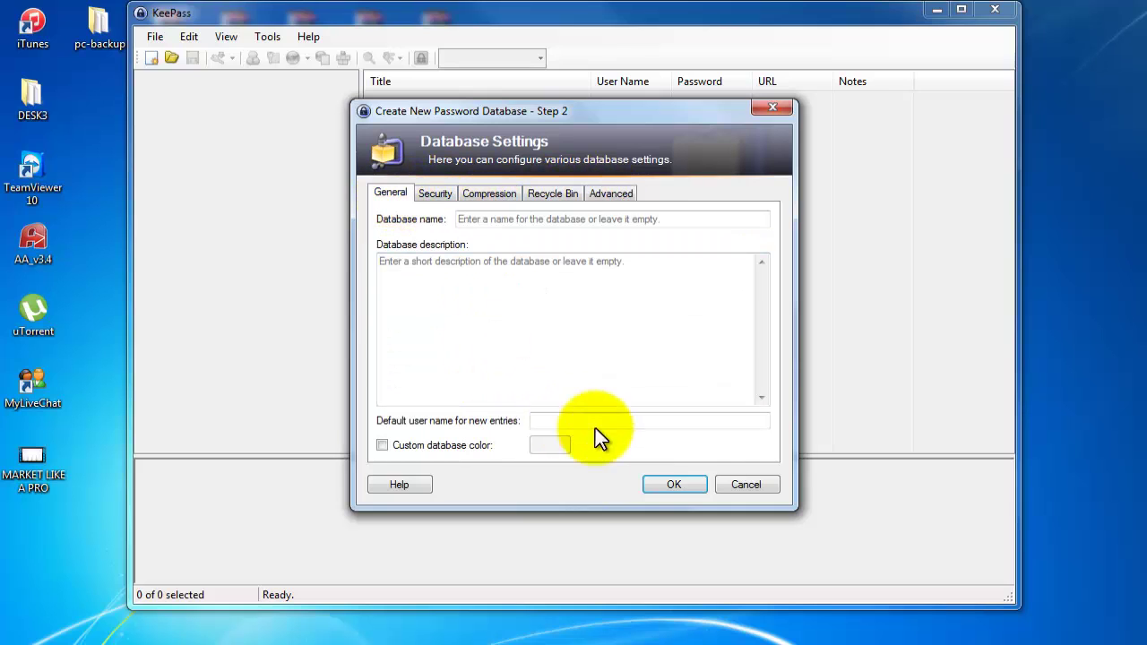
# Confirm the database settings to create and open varios.kdbx with its sample groups.
pyautogui.click(668, 487)
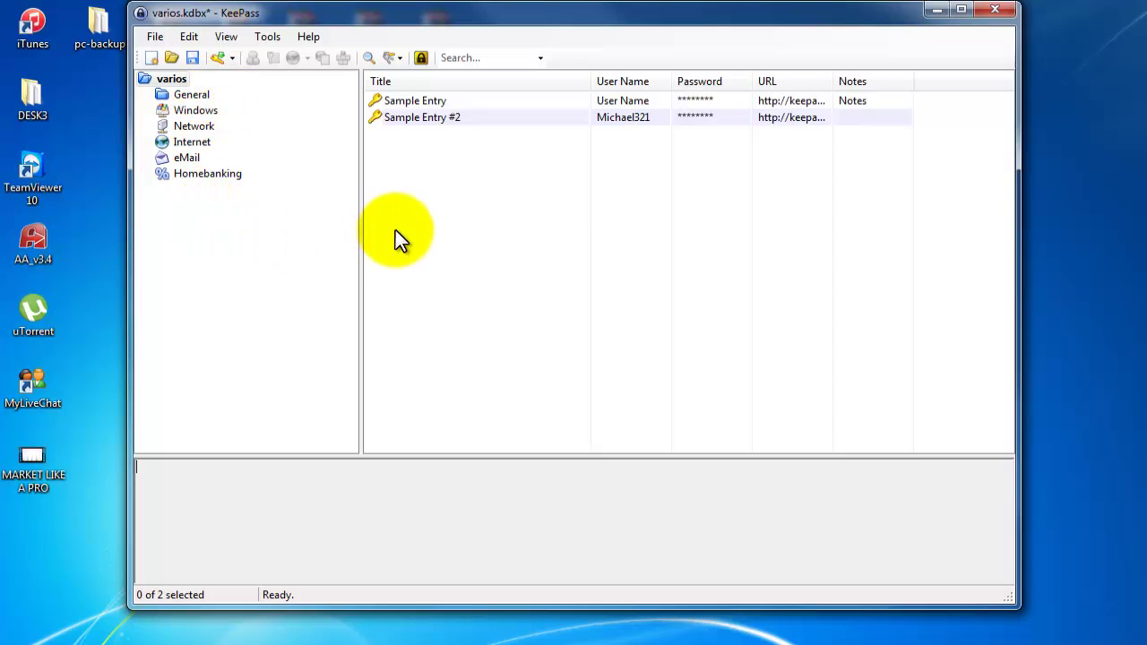
# Delete Sample Entry and Sample Entry #2 together, moving them to the Recycle Bin.
pyautogui.click(409, 101)
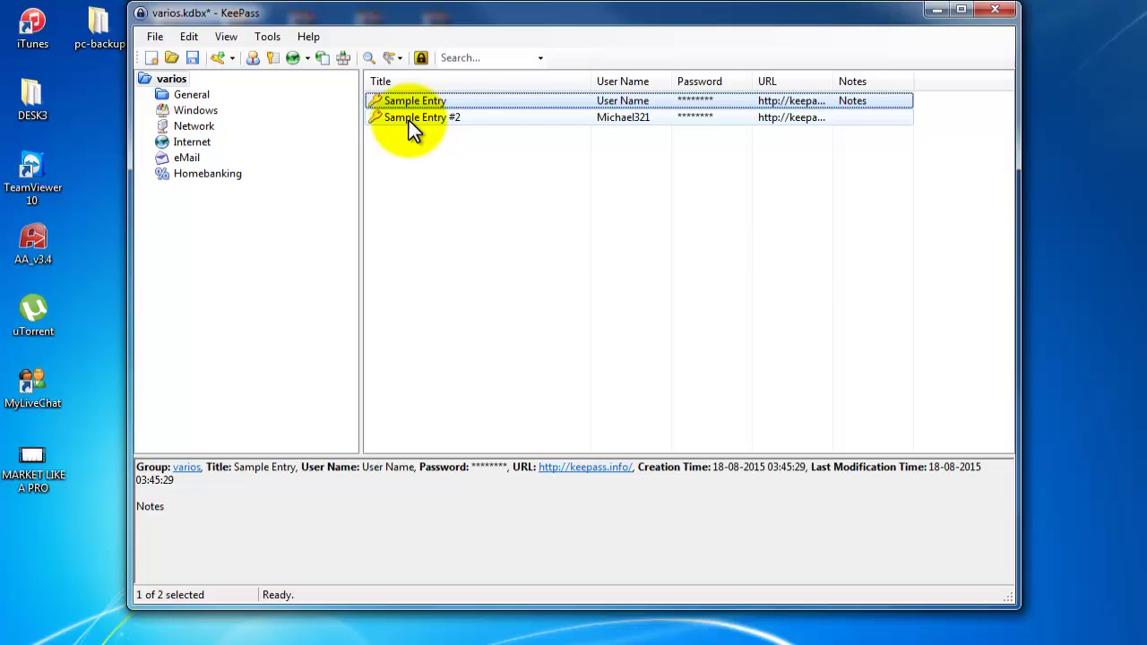
pyautogui.click(409, 120)
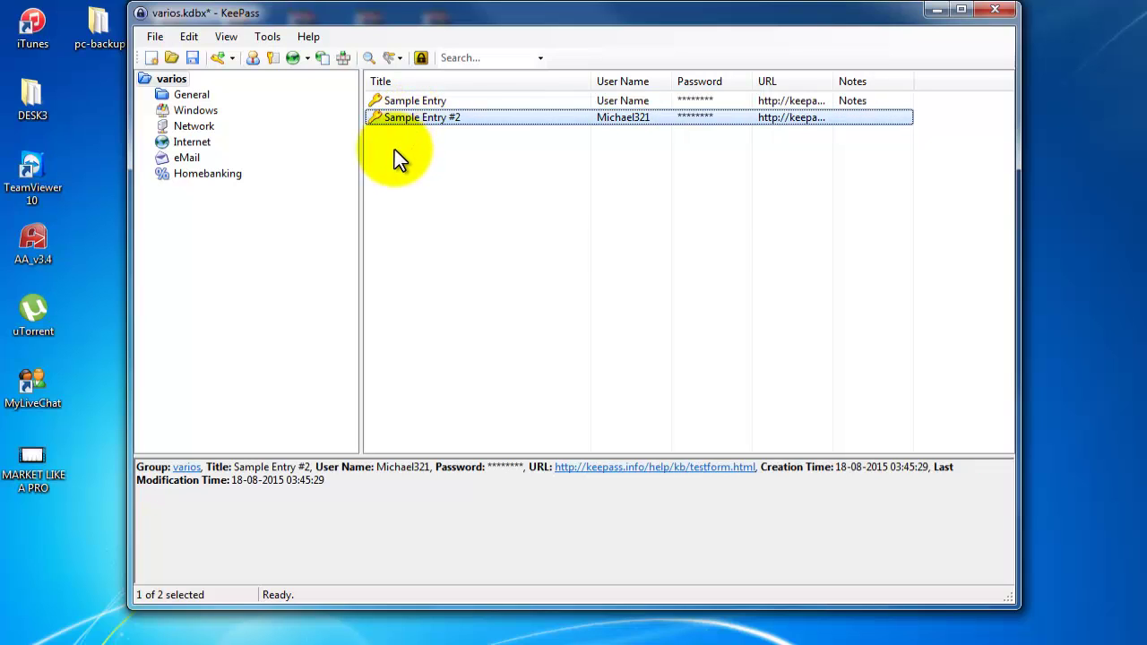
pyautogui.keyDown('ctrl'); pyautogui.click(427, 106); pyautogui.keyUp('ctrl')
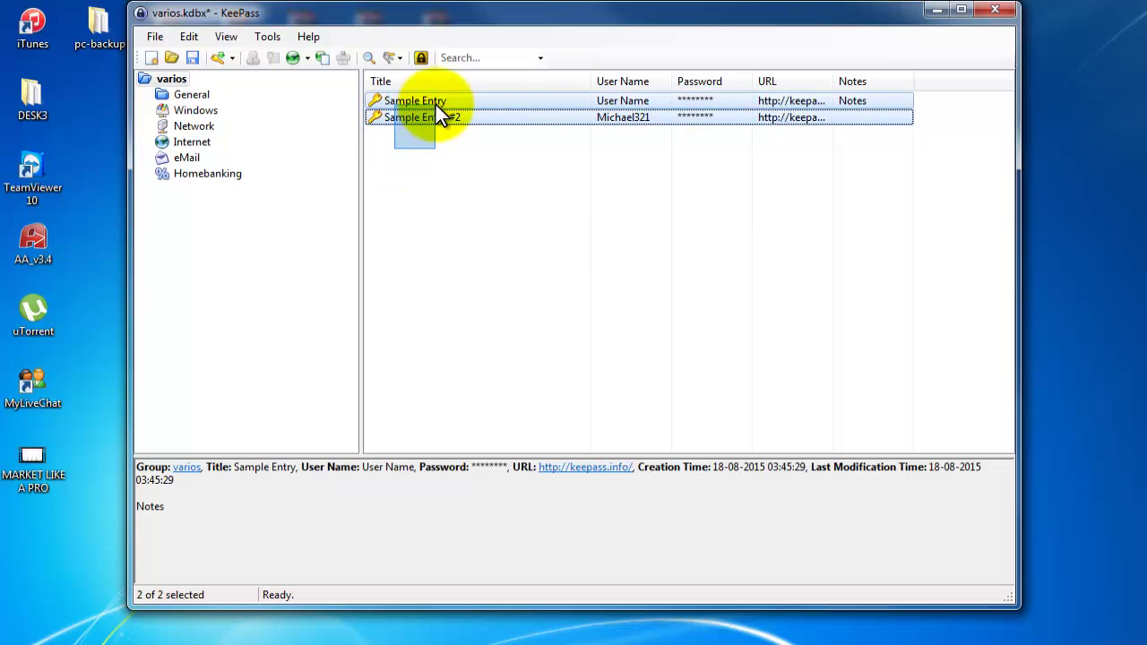
pyautogui.rightClick(416, 101)
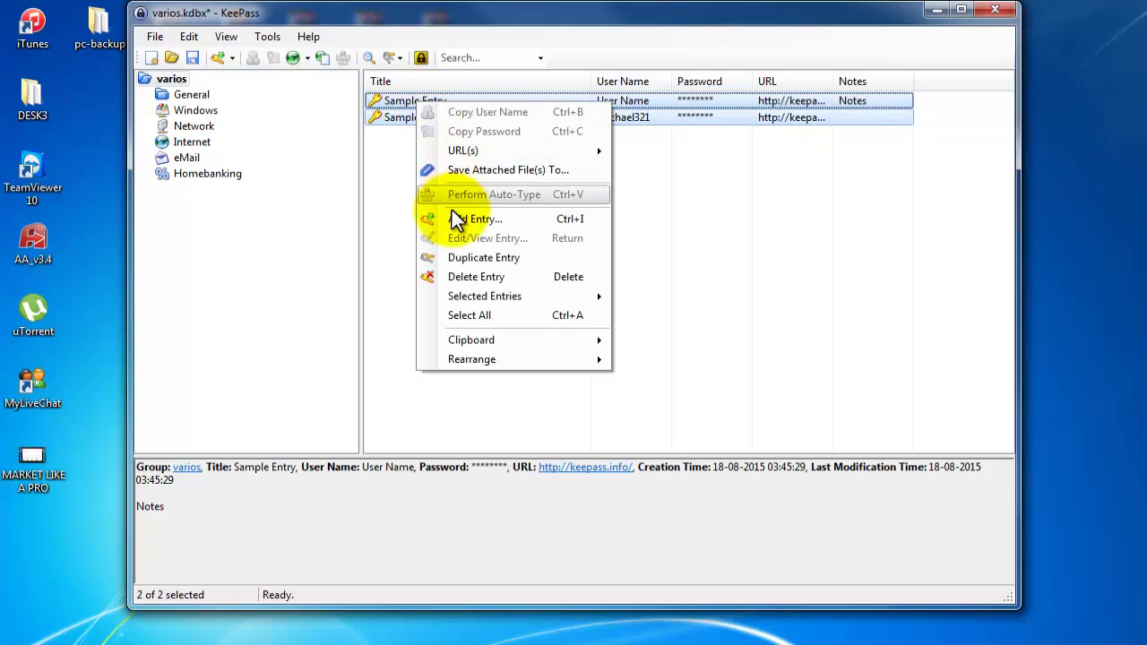
pyautogui.click(520, 278)
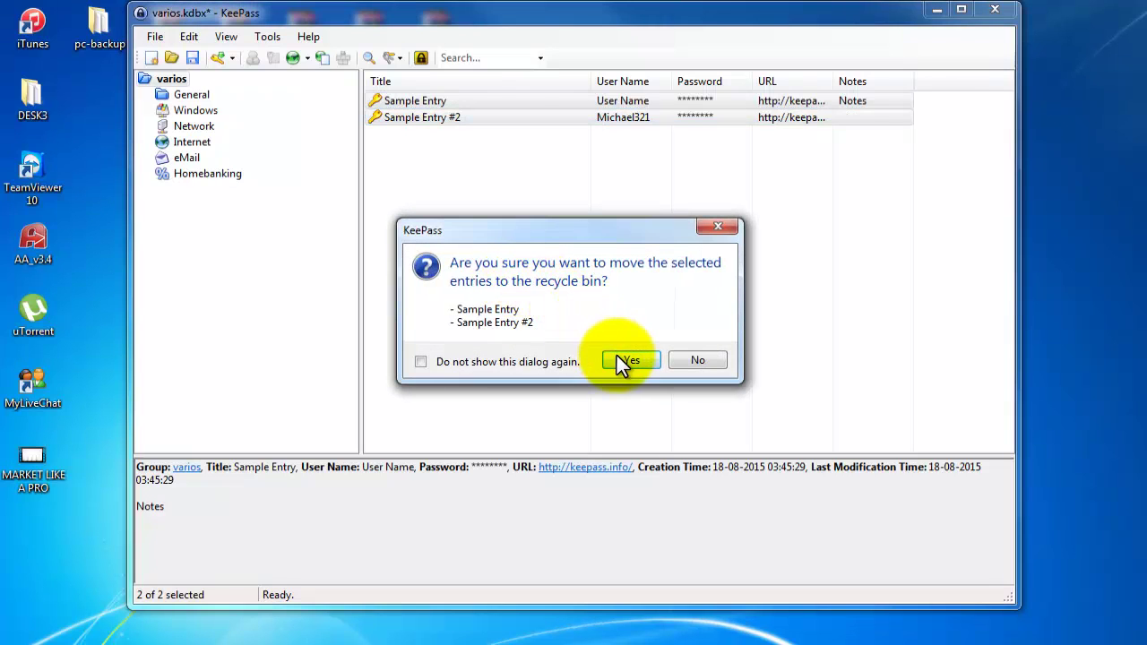
pyautogui.click(618, 356)
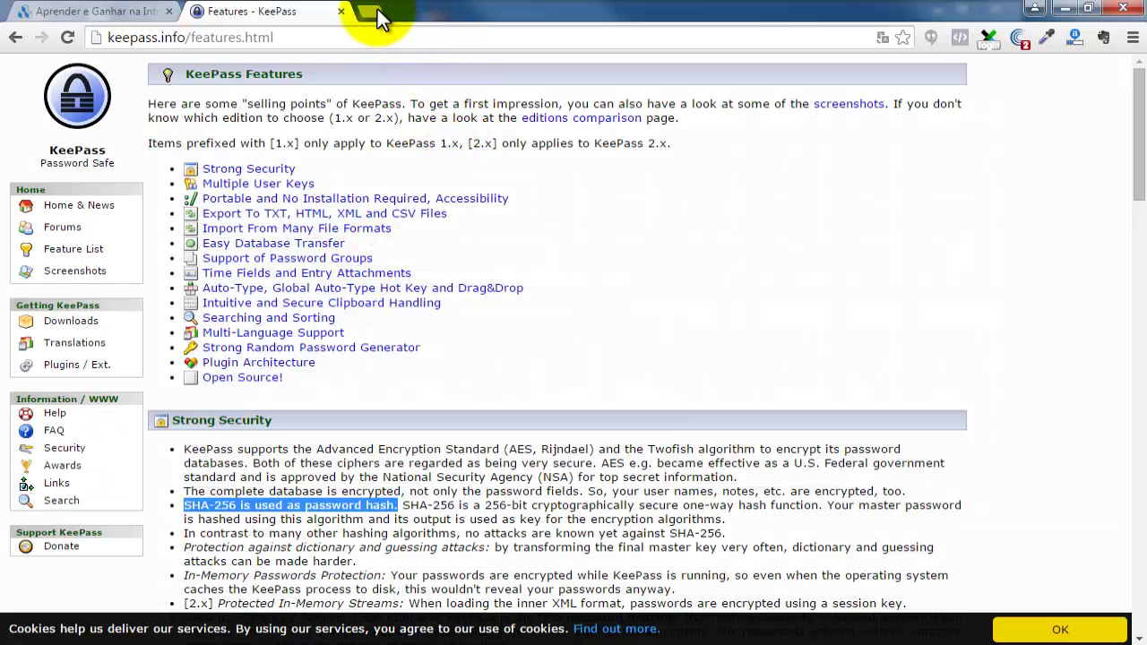
# Open Facebook in a new Chrome tab and enter 'rui' as the first name.
pyautogui.click(377, 11)
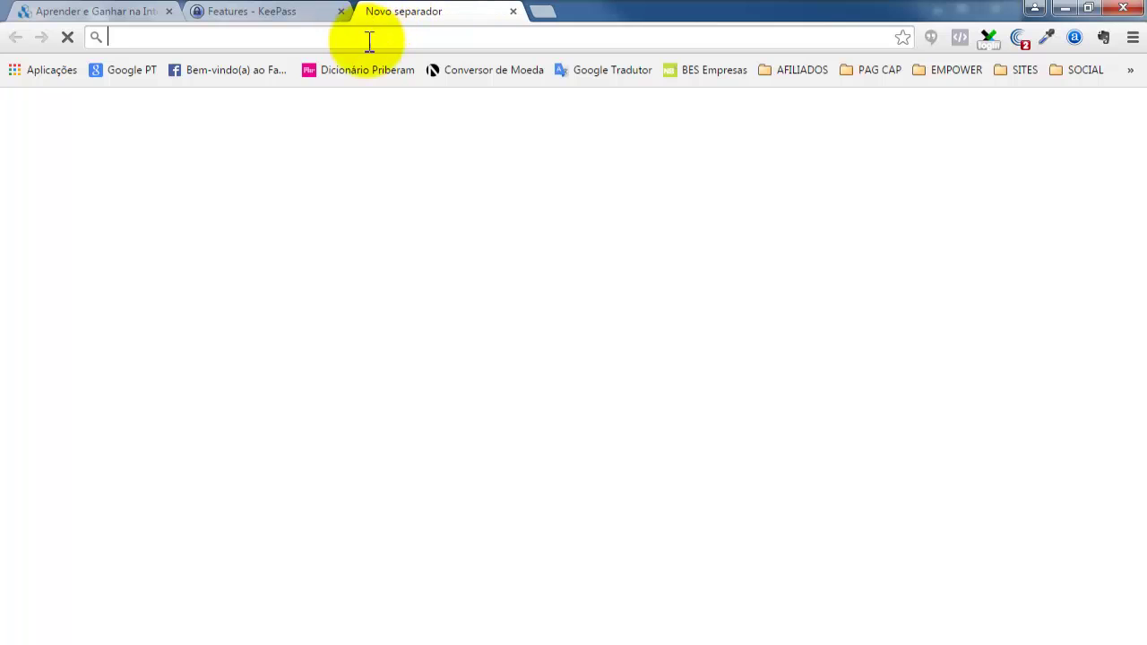
pyautogui.click(251, 71)
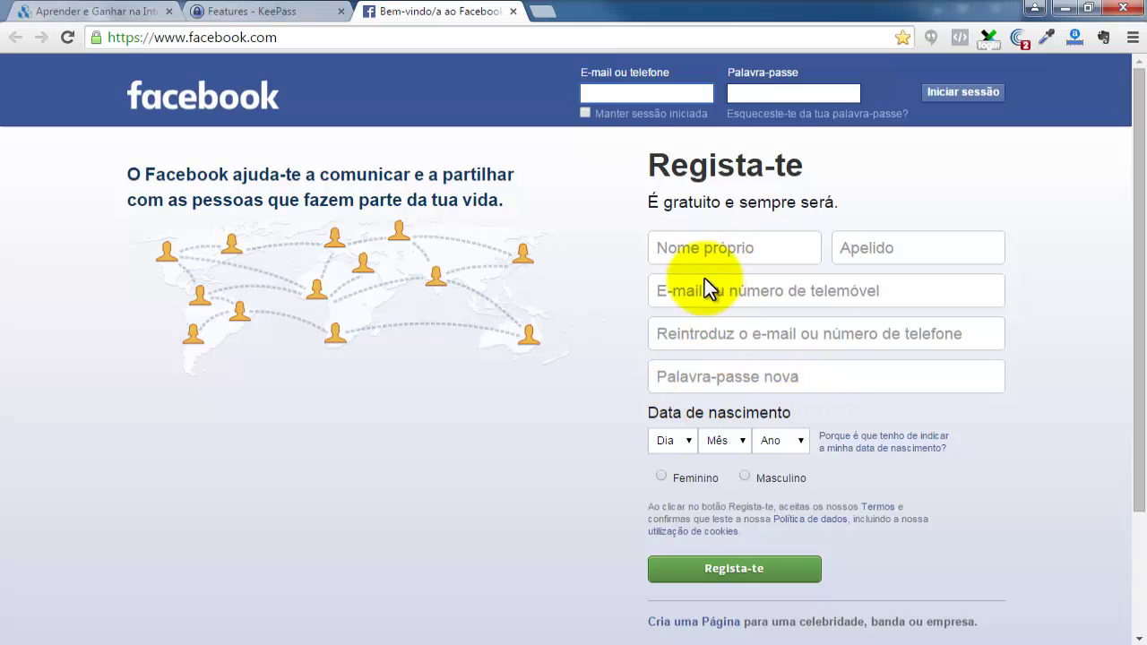
pyautogui.click(712, 249)
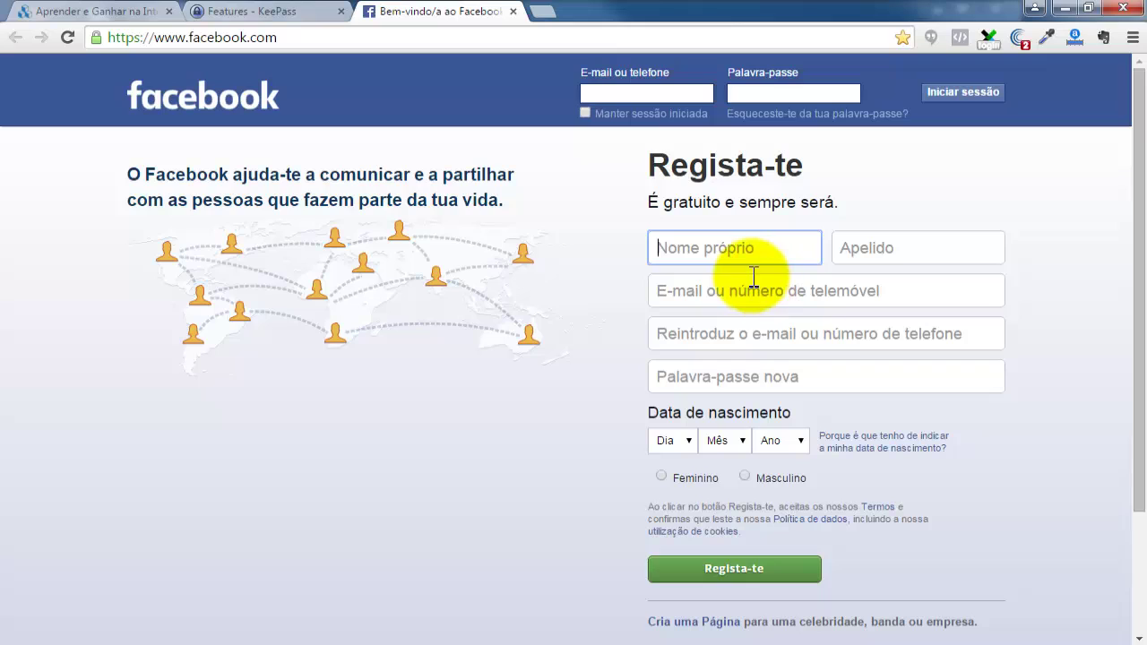
pyautogui.write('rui')
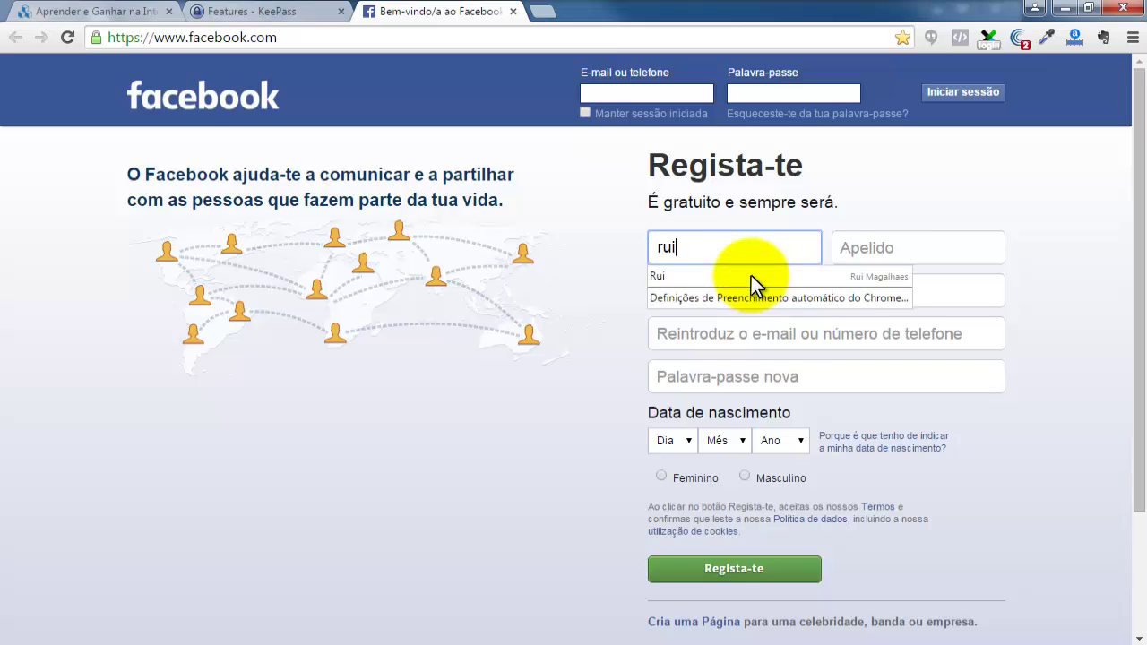
# Clear the first-name field, focus the new password field, and return to KeePass.
pyautogui.moveTo(745, 282)
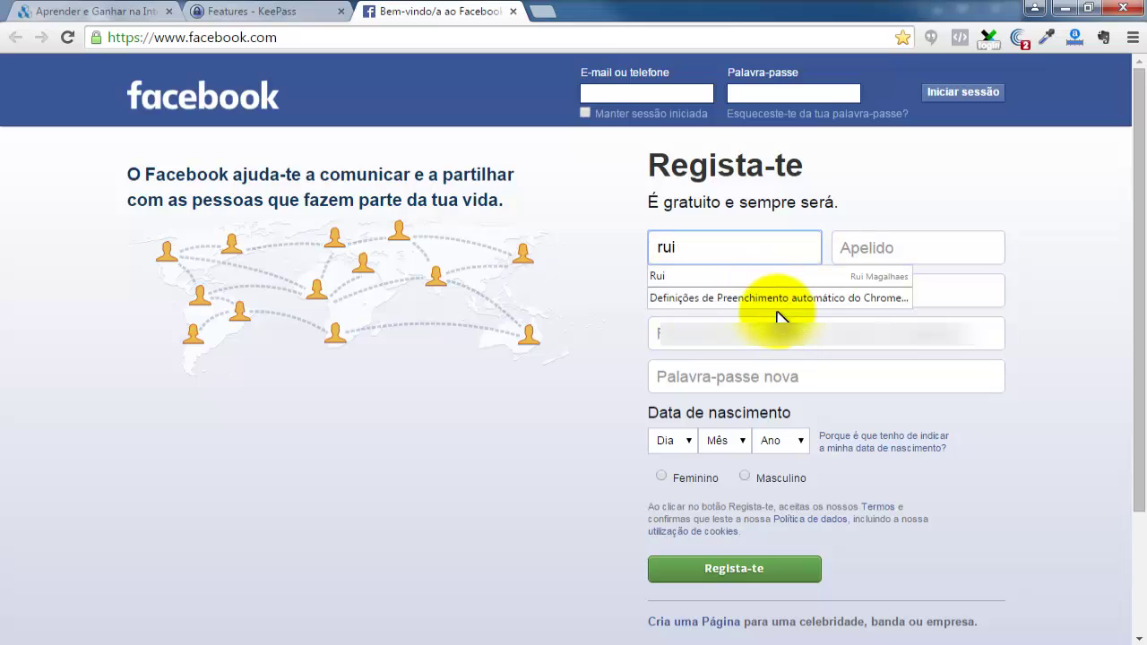
pyautogui.hotkey('ctrl', 'a')
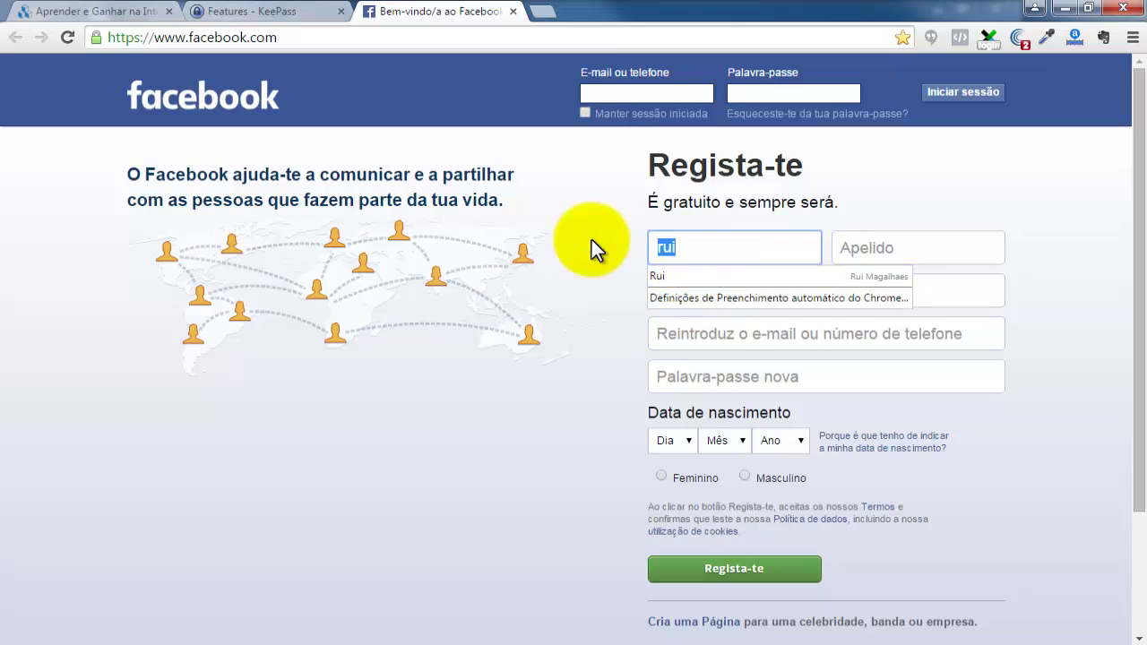
pyautogui.press('BackSpace')
pyautogui.click(709, 373)
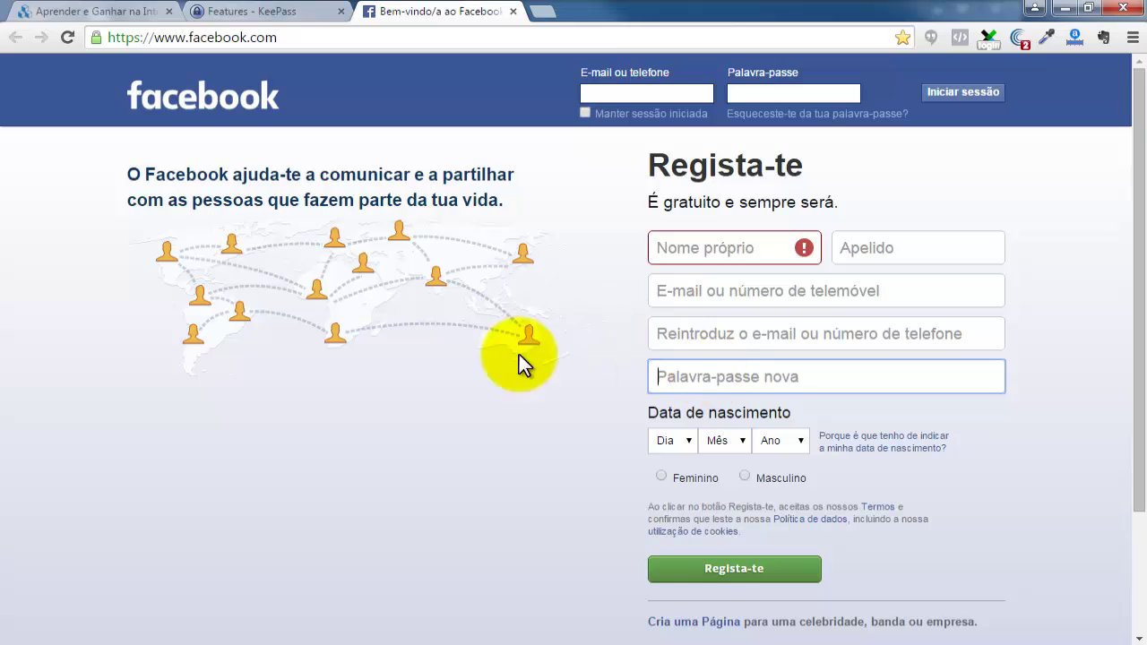
pyautogui.click(454, 644)
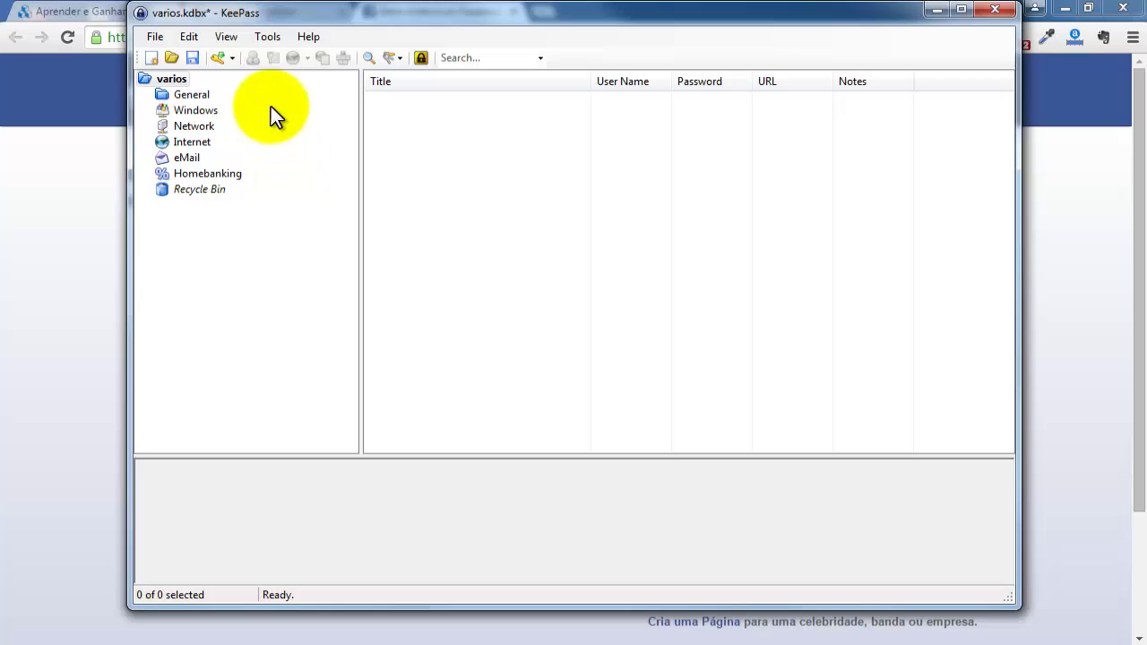
# Back in KeePass, select the Internet group and bring up the Edit menu.
pyautogui.click(123, 319)
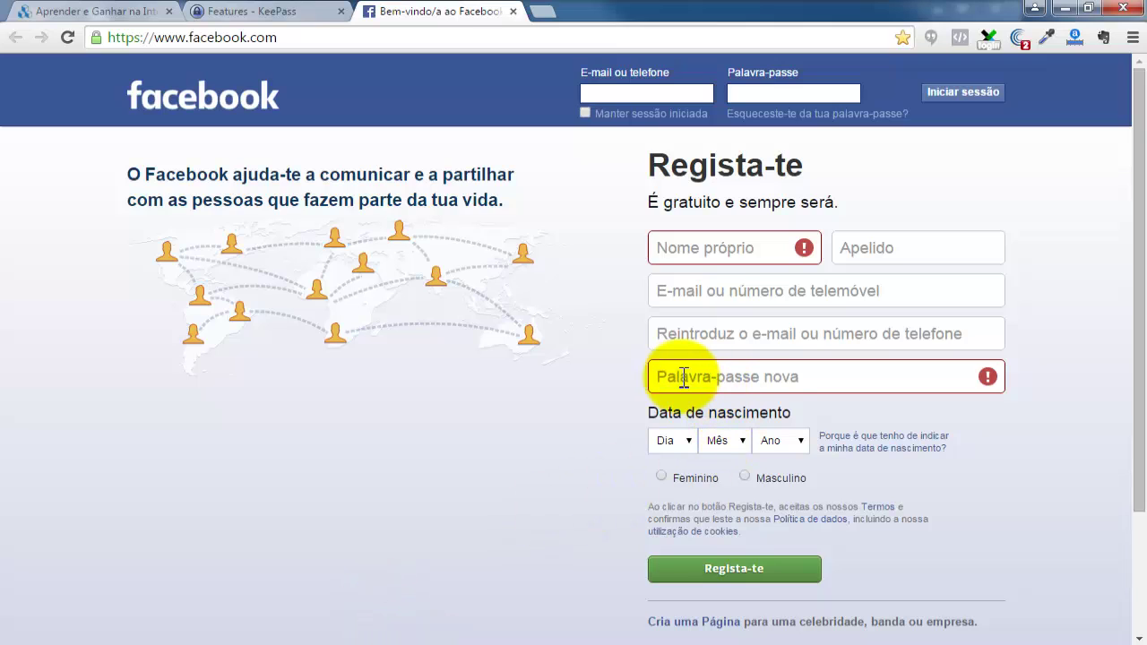
pyautogui.click(439, 641)
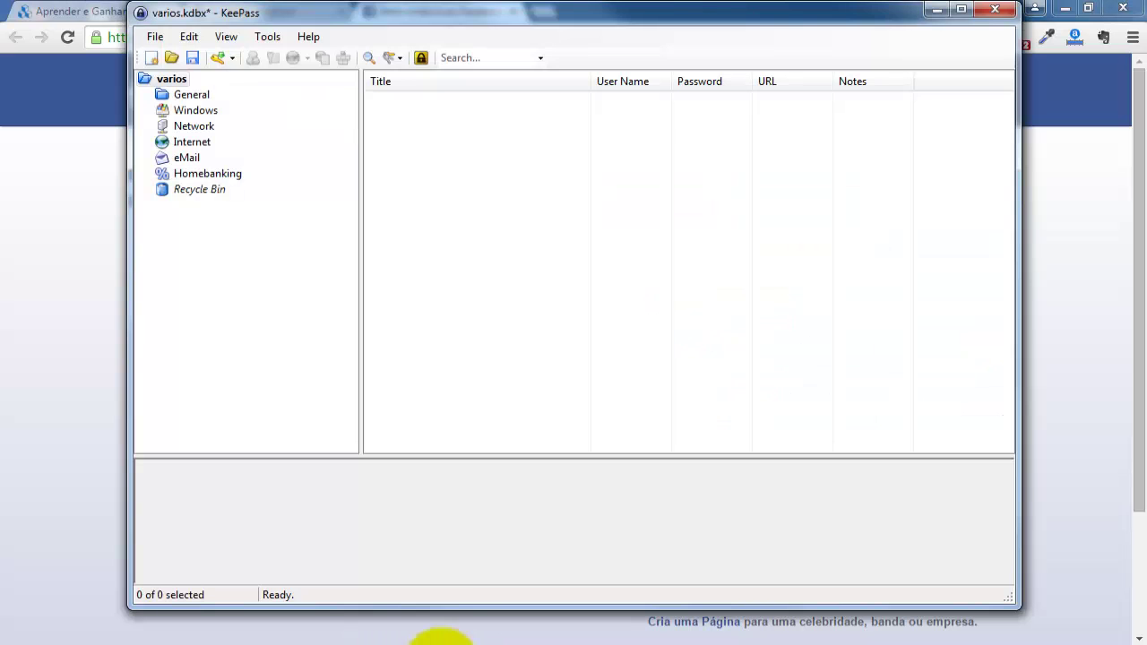
pyautogui.click(192, 142)
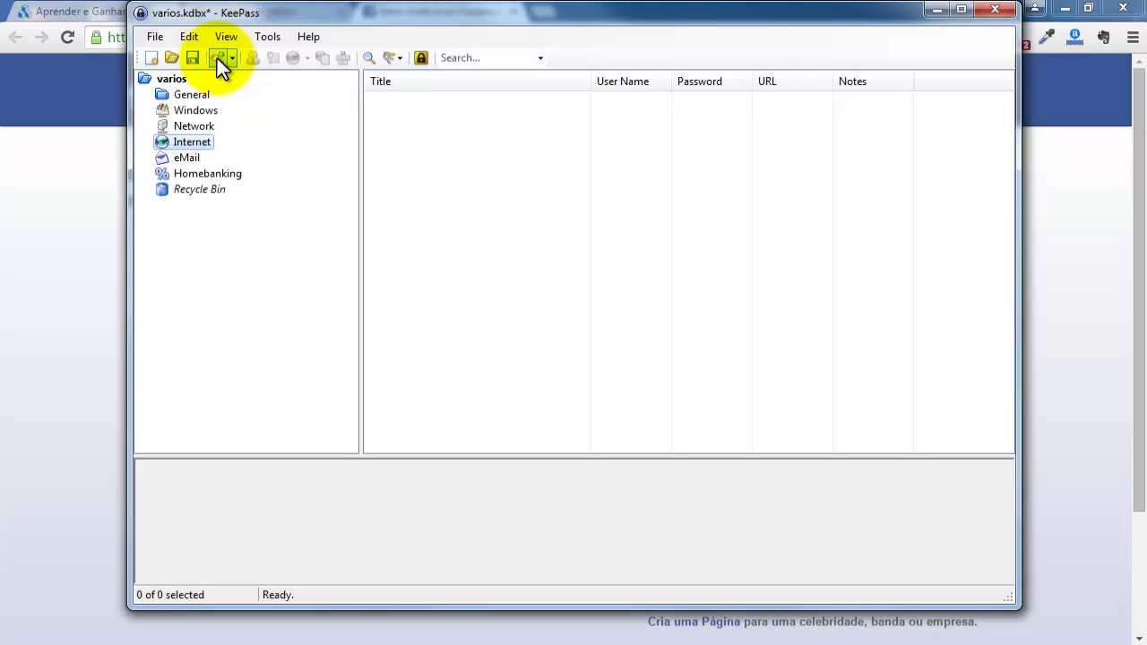
pyautogui.click(155, 36)
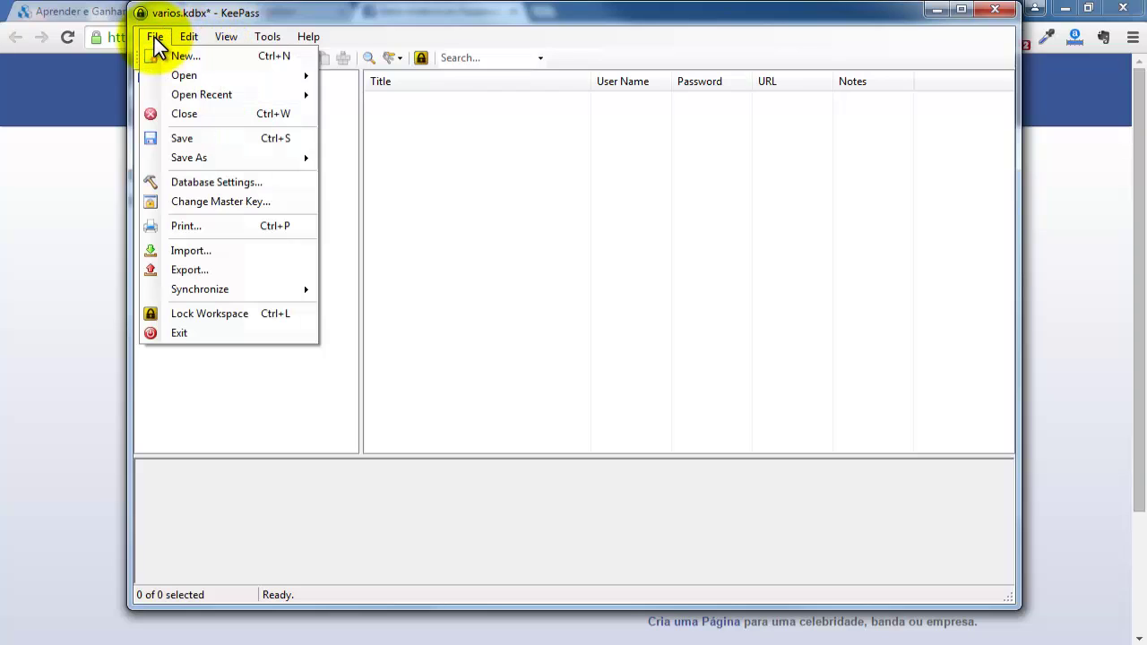
pyautogui.moveTo(191, 35)
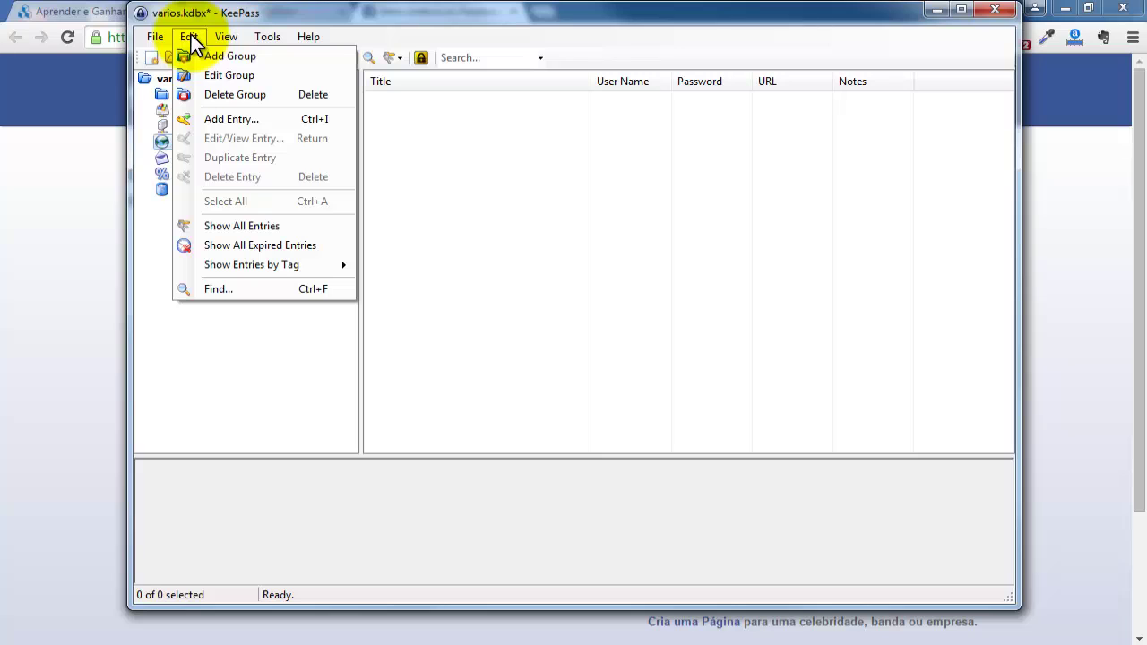
# Add a new entry in the Internet group titled 'Facebook'.
pyautogui.click(259, 123)
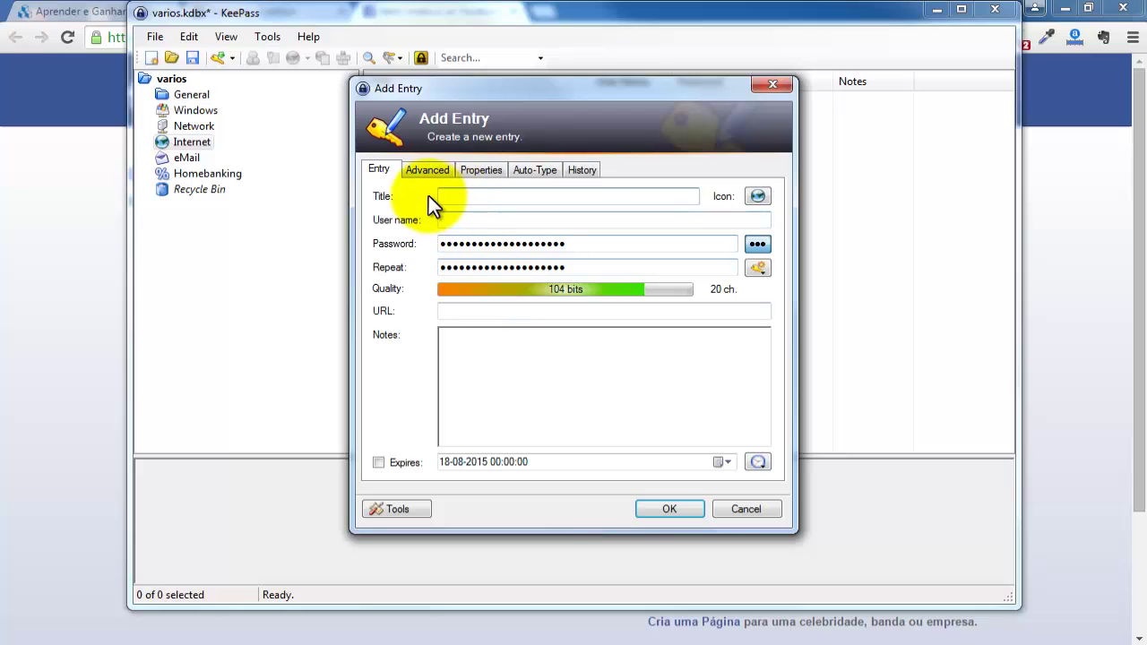
pyautogui.click(457, 197)
pyautogui.write('Facebo')
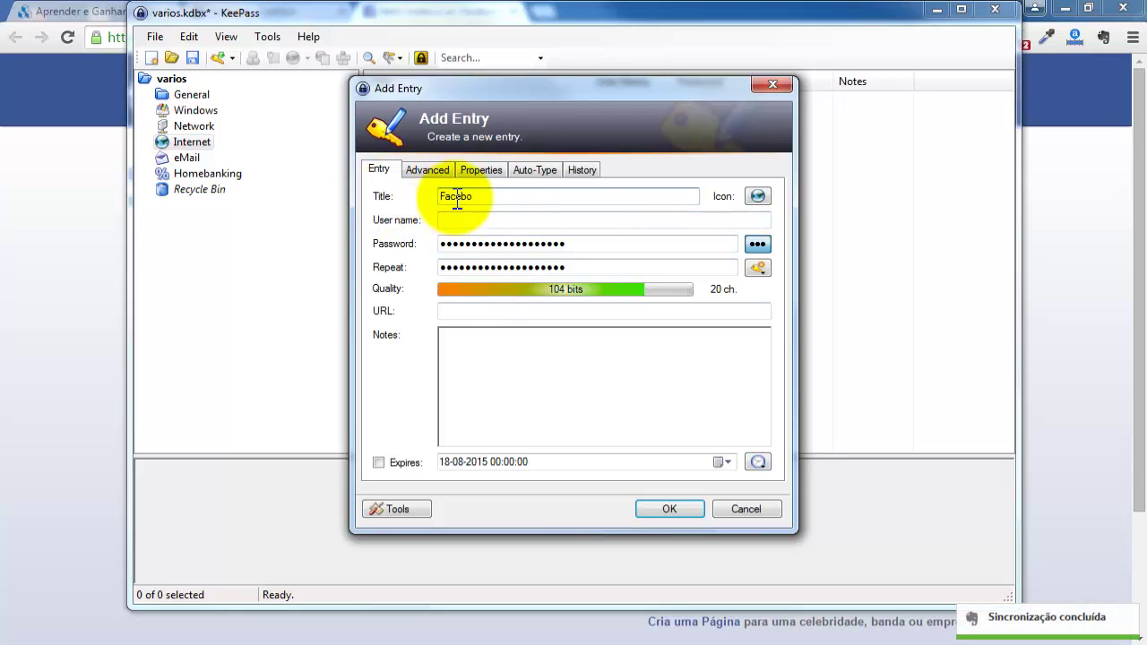
pyautogui.write('ok')
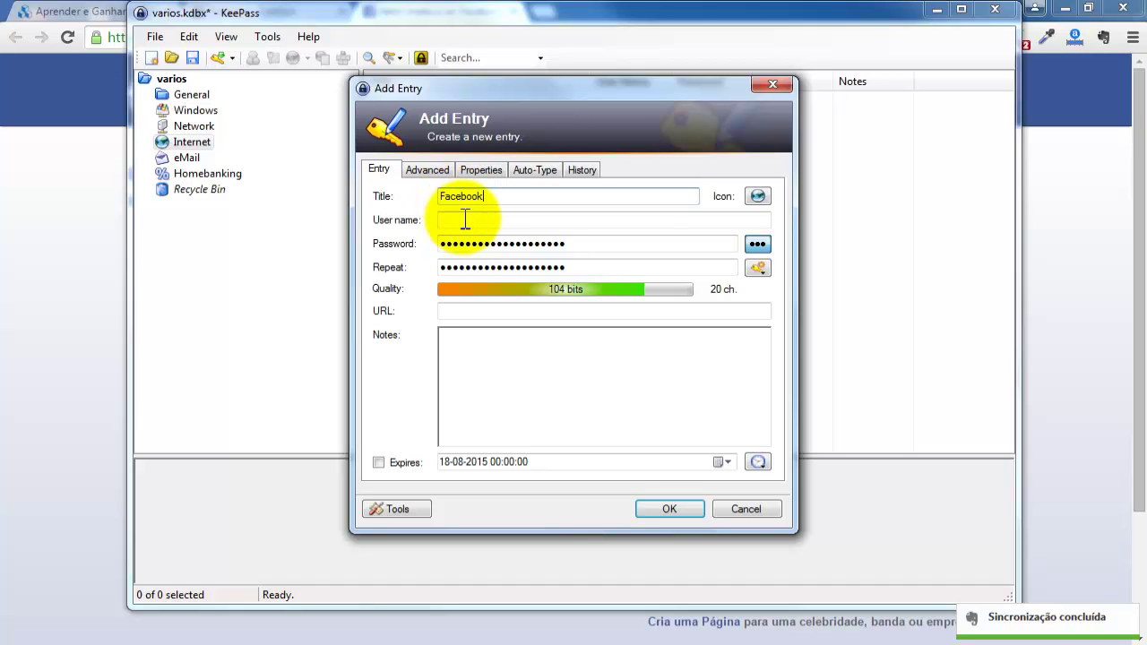
pyautogui.click(459, 220)
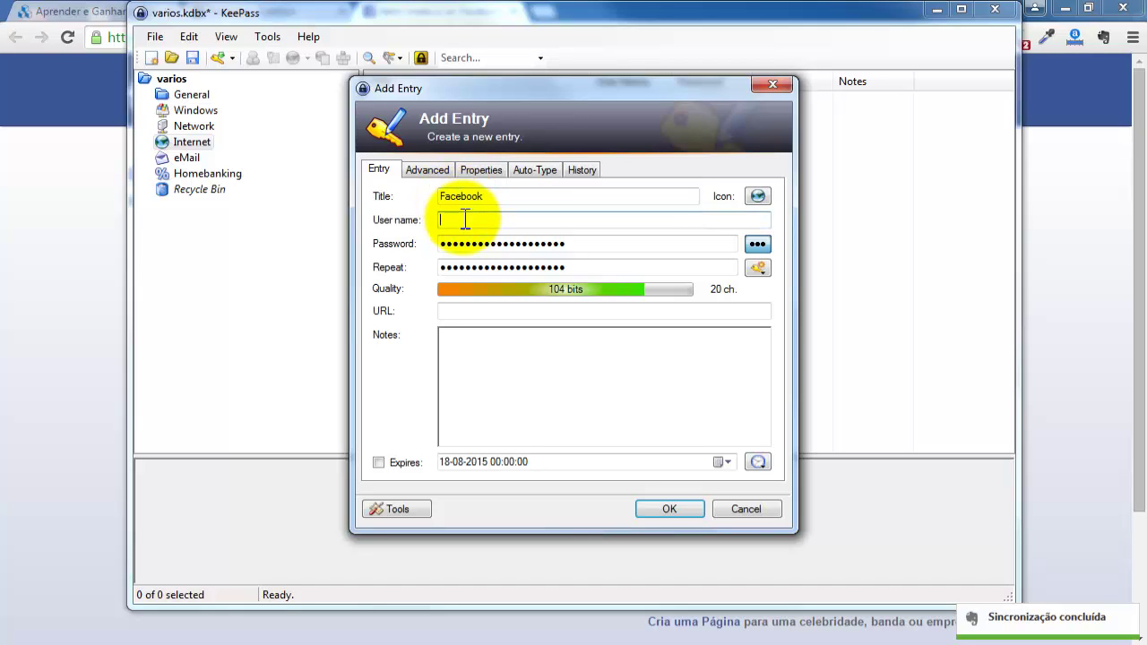
# Enter the Facebook account's e-mail address as the entry's user name.
pyautogui.click(1057, 227)
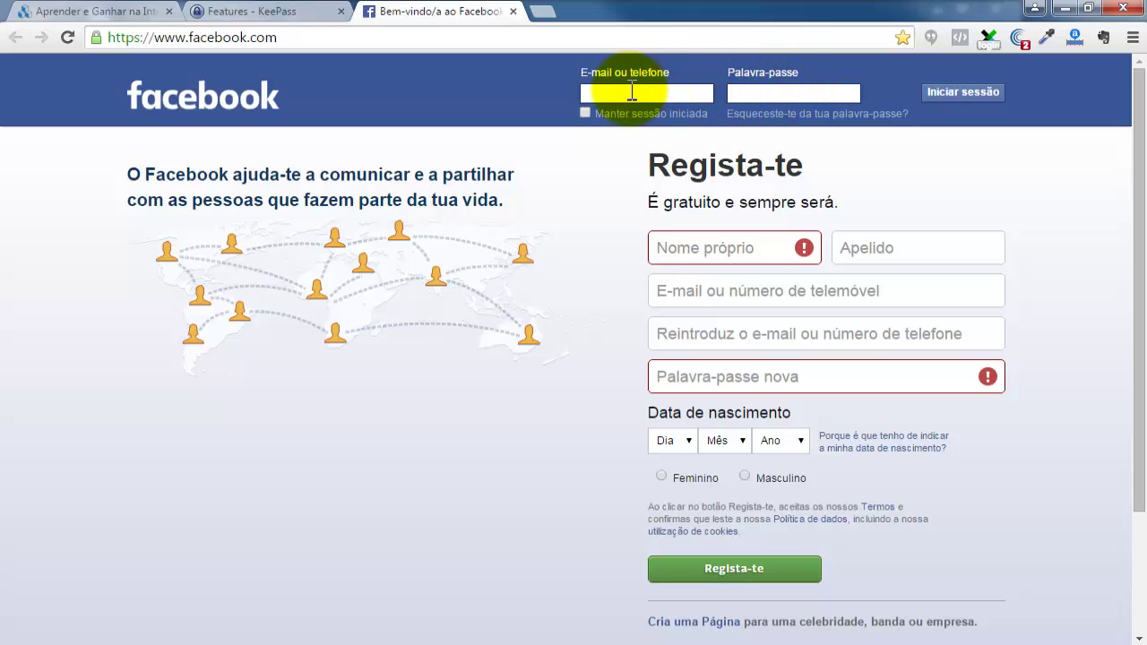
pyautogui.click(538, 644)
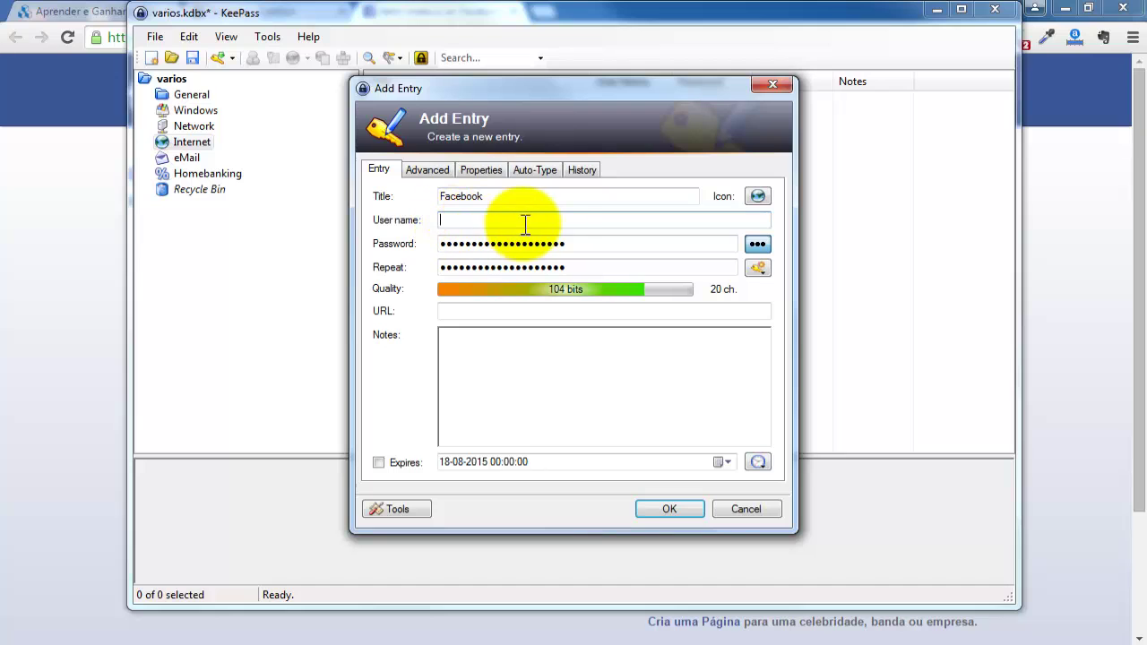
pyautogui.click(1062, 257)
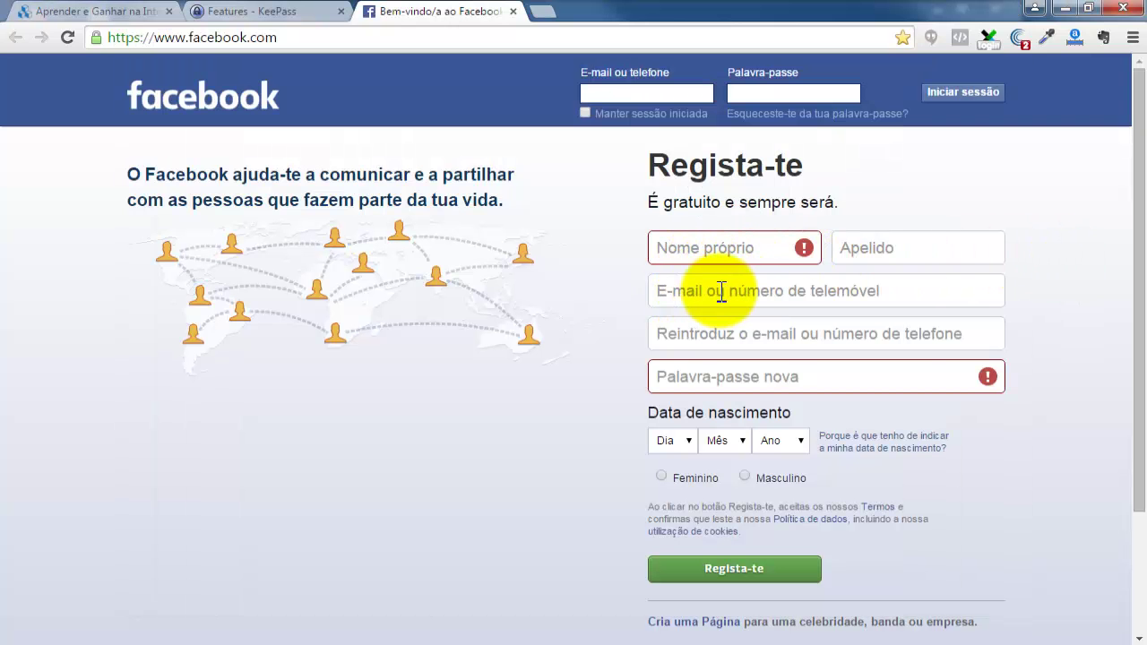
pyautogui.hotkey('alt', 'Tab')
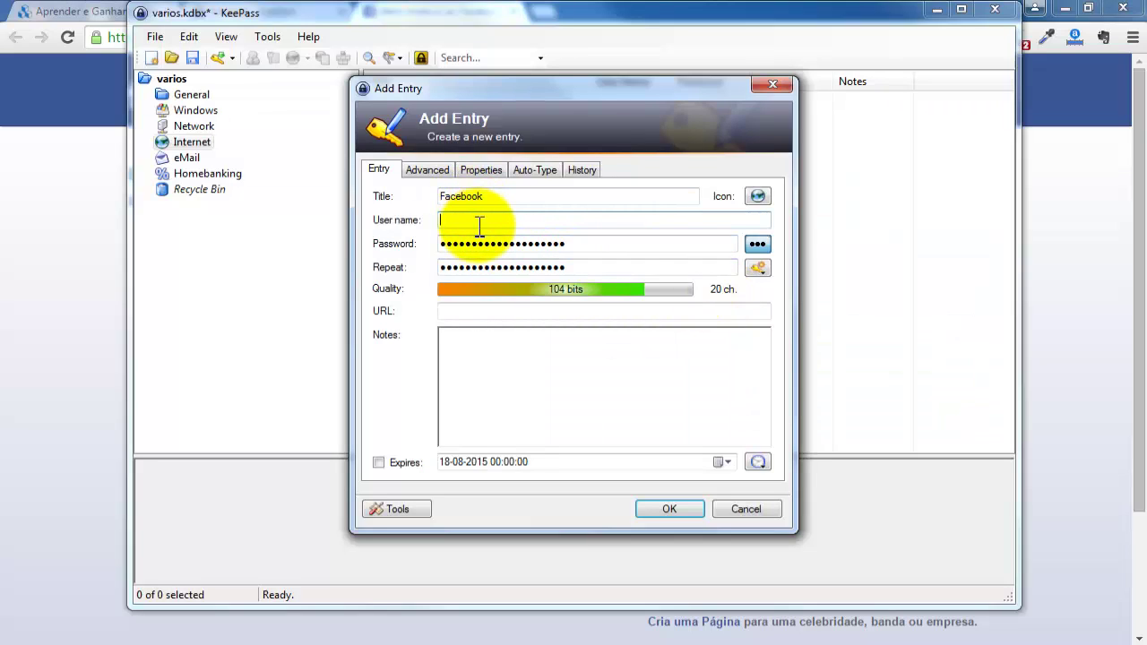
pyautogui.write('email@gmail.com')
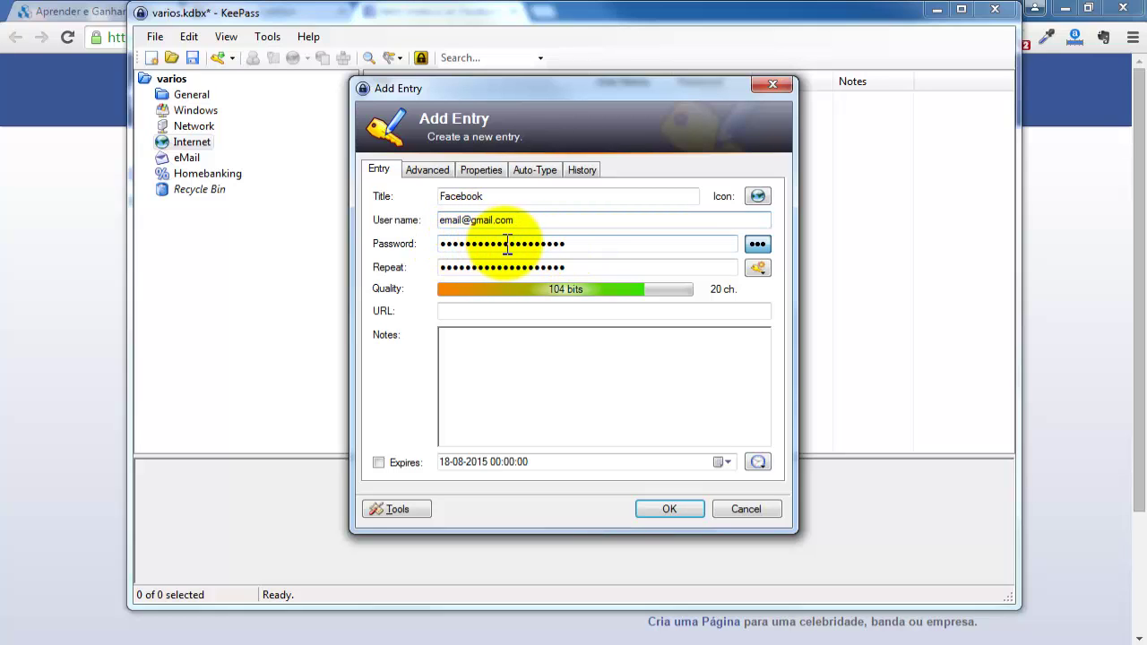
# Unmask the Facebook entry's password and select its full text.
pyautogui.click(758, 245)
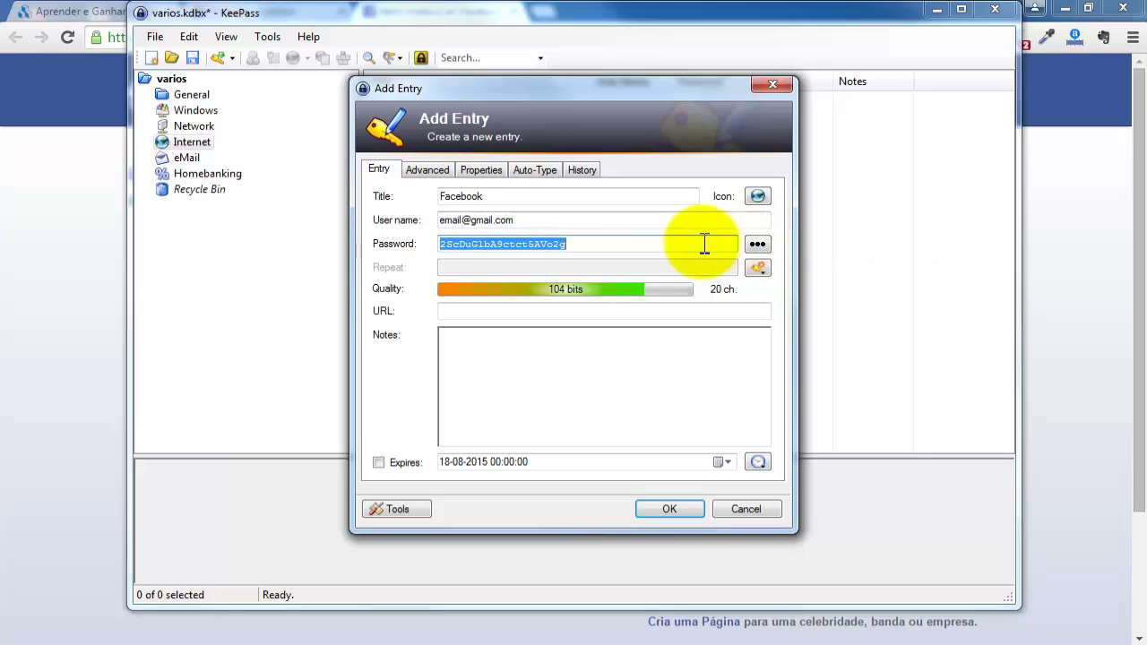
pyautogui.click(503, 244)
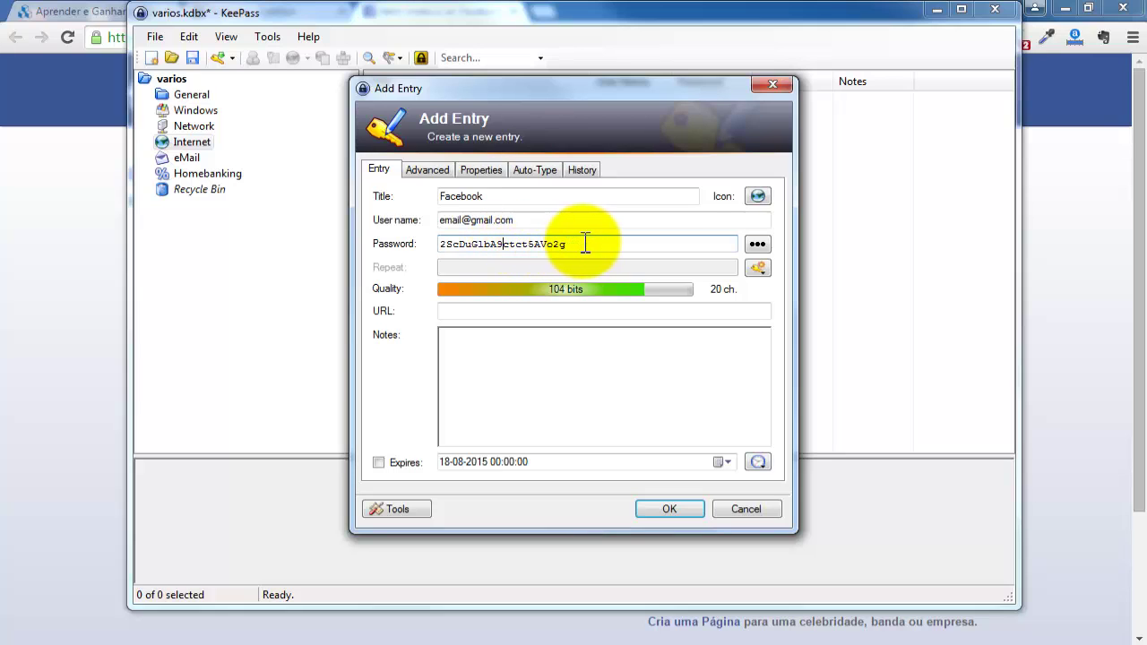
pyautogui.moveTo(585, 244); pyautogui.dragTo(431, 243)
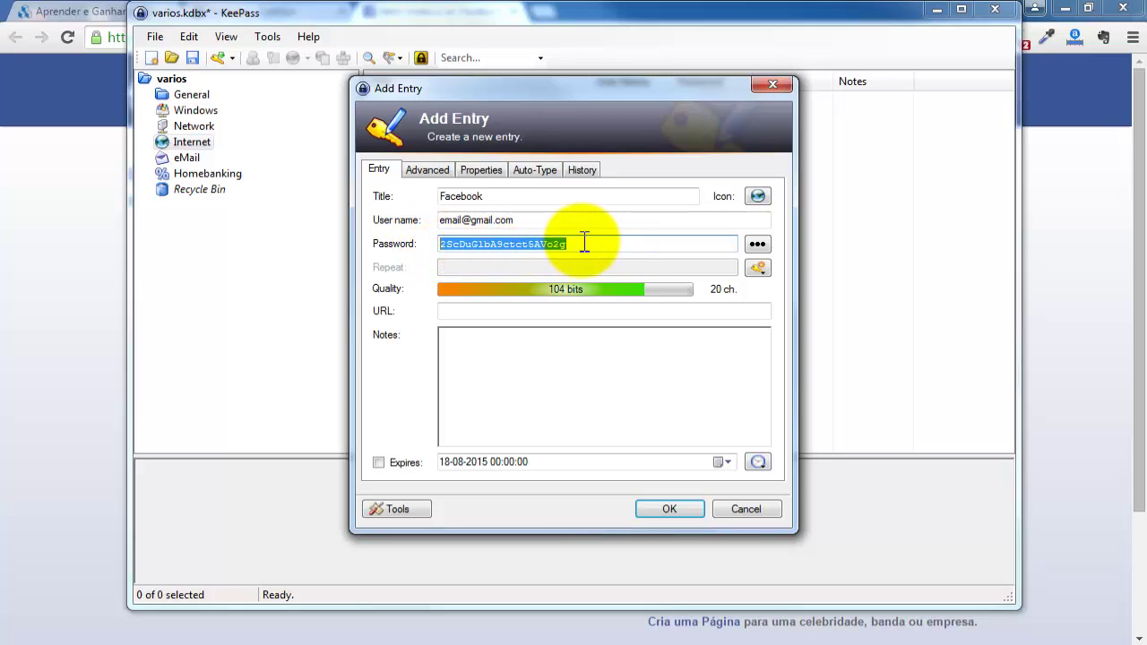
pyautogui.moveTo(584, 242); pyautogui.dragTo(402, 236)
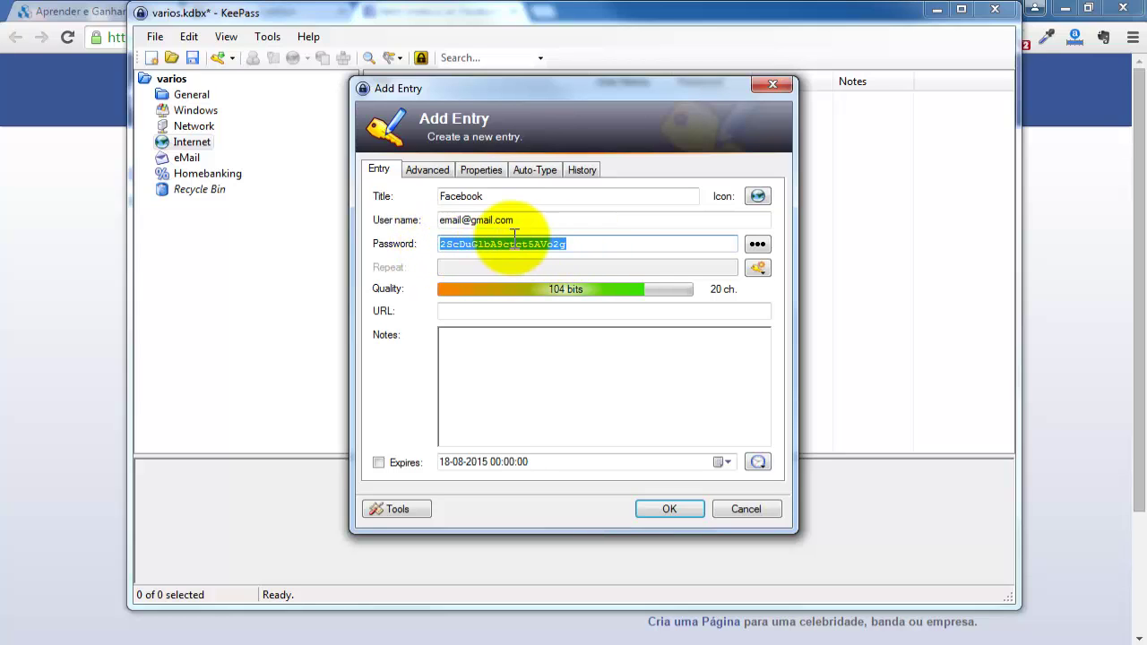
pyautogui.click(572, 244)
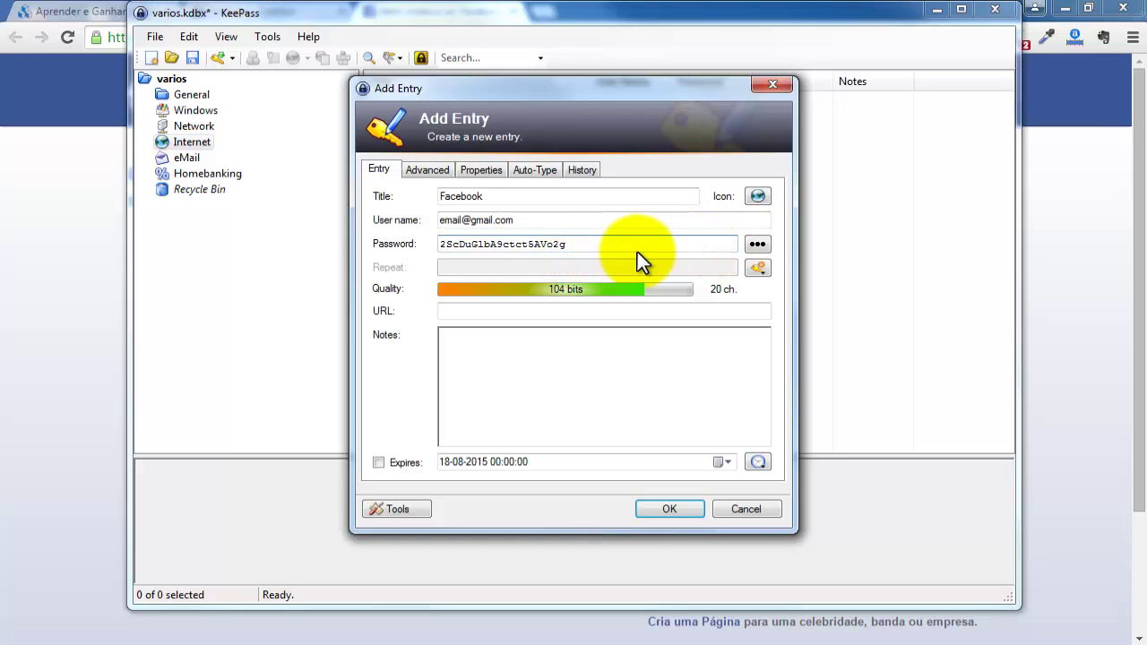
pyautogui.moveTo(477, 242); pyautogui.dragTo(422, 248)
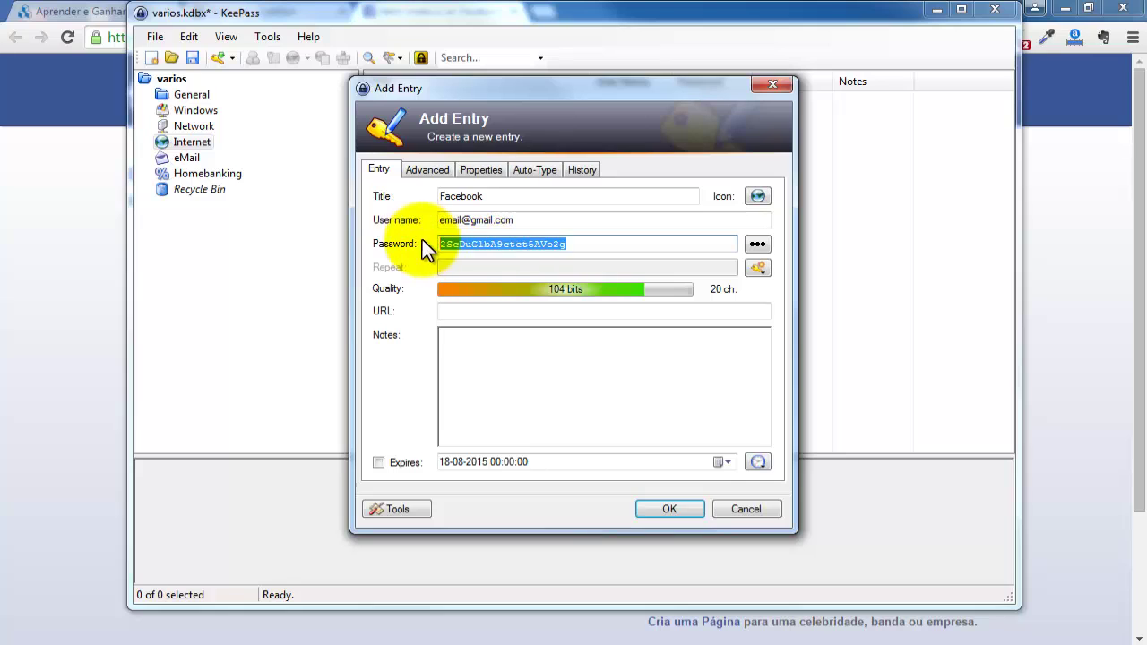
# Generate a new 20-character password including minus, underline, space, special and bracket characters.
pyautogui.click(759, 269)
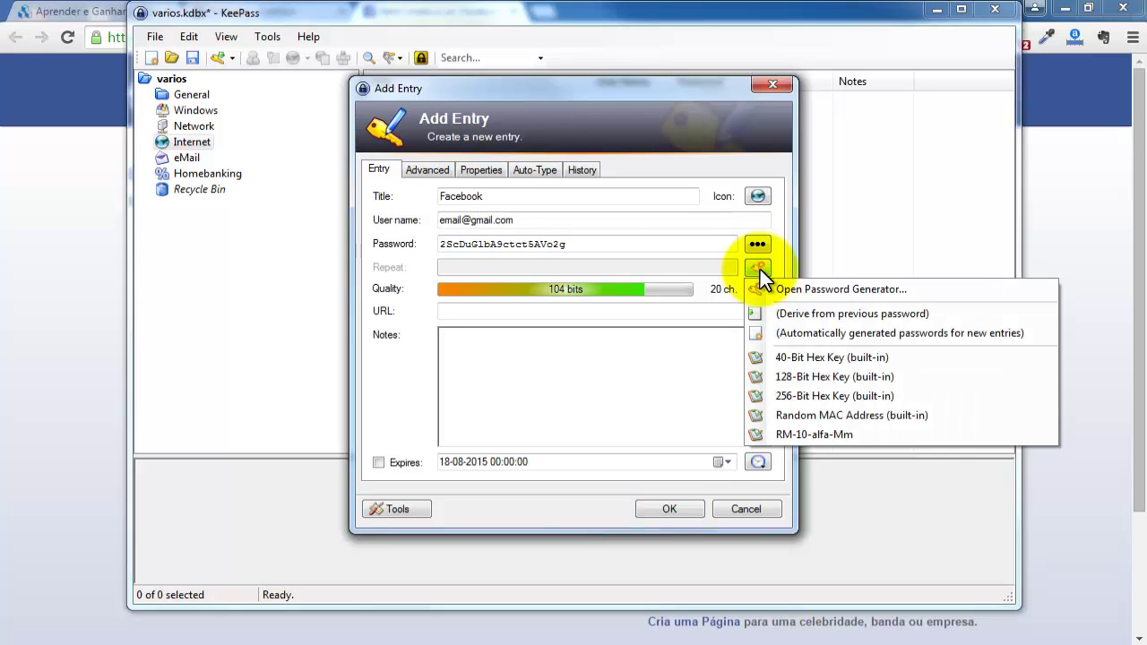
pyautogui.click(820, 293)
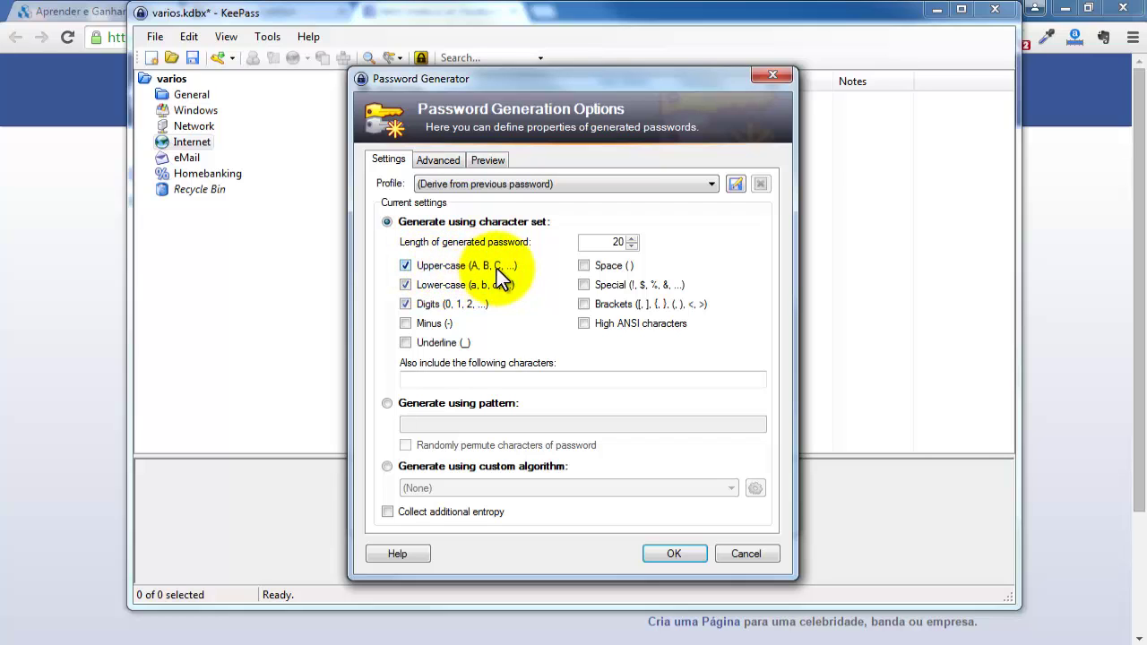
pyautogui.click(407, 324)
pyautogui.click(405, 344)
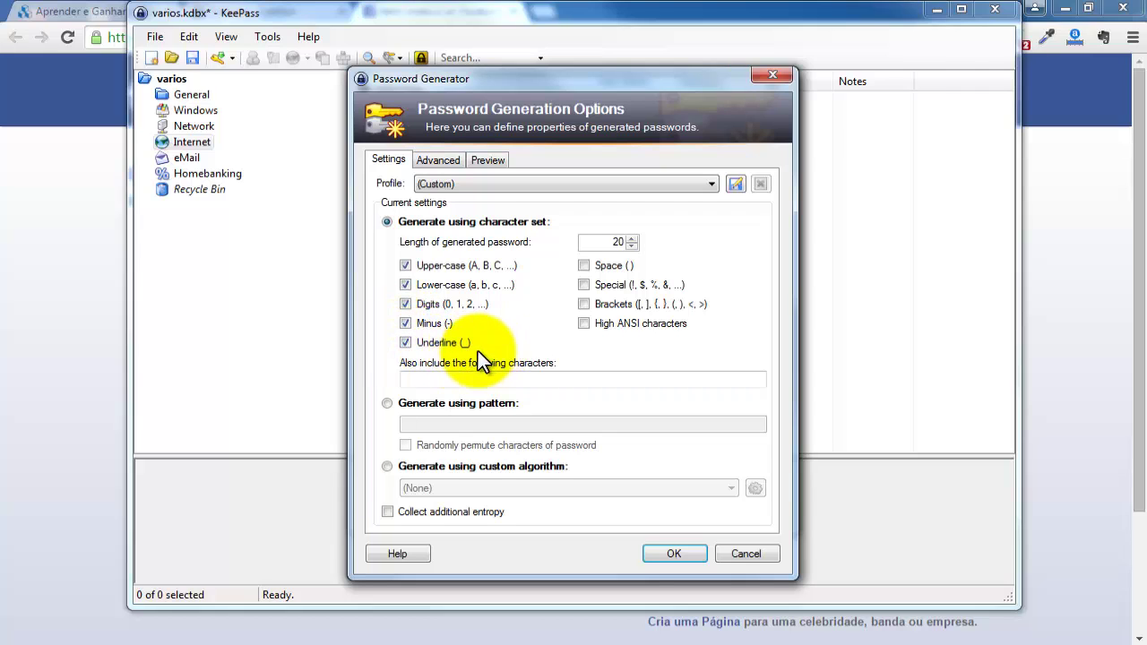
pyautogui.click(632, 239)
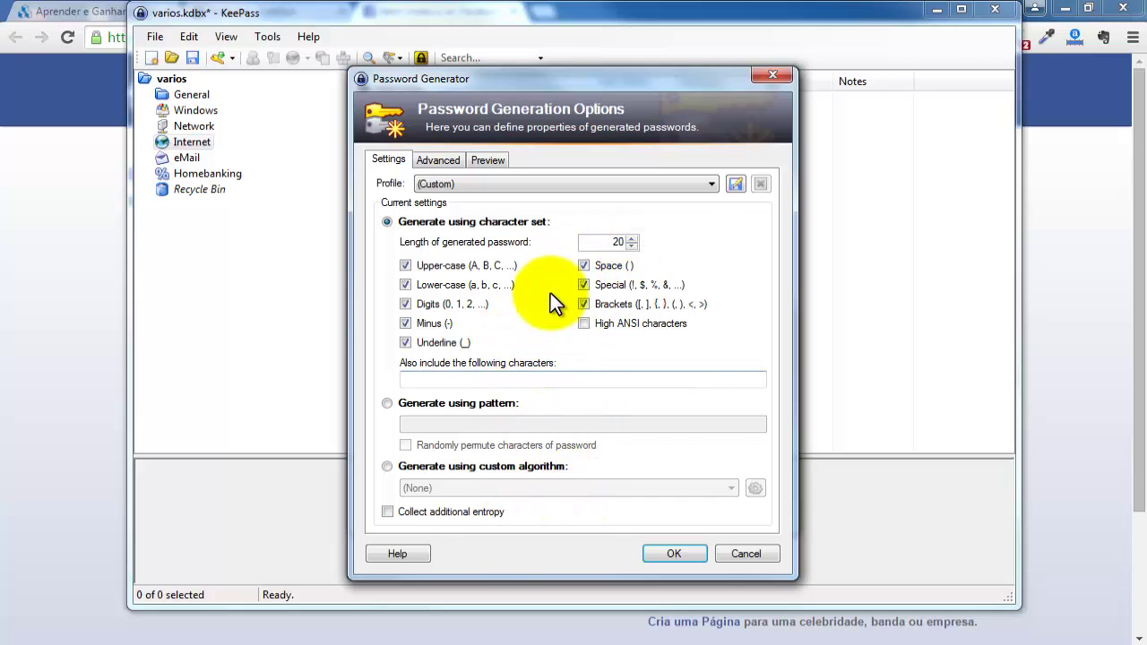
pyautogui.click(689, 552)
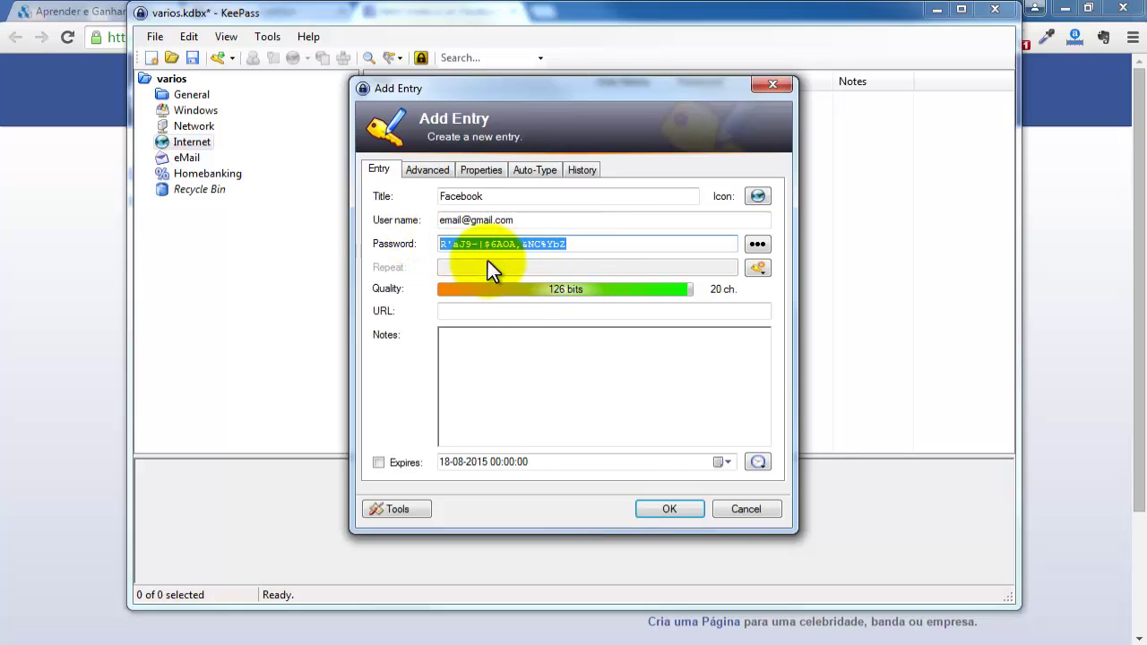
pyautogui.click(603, 243)
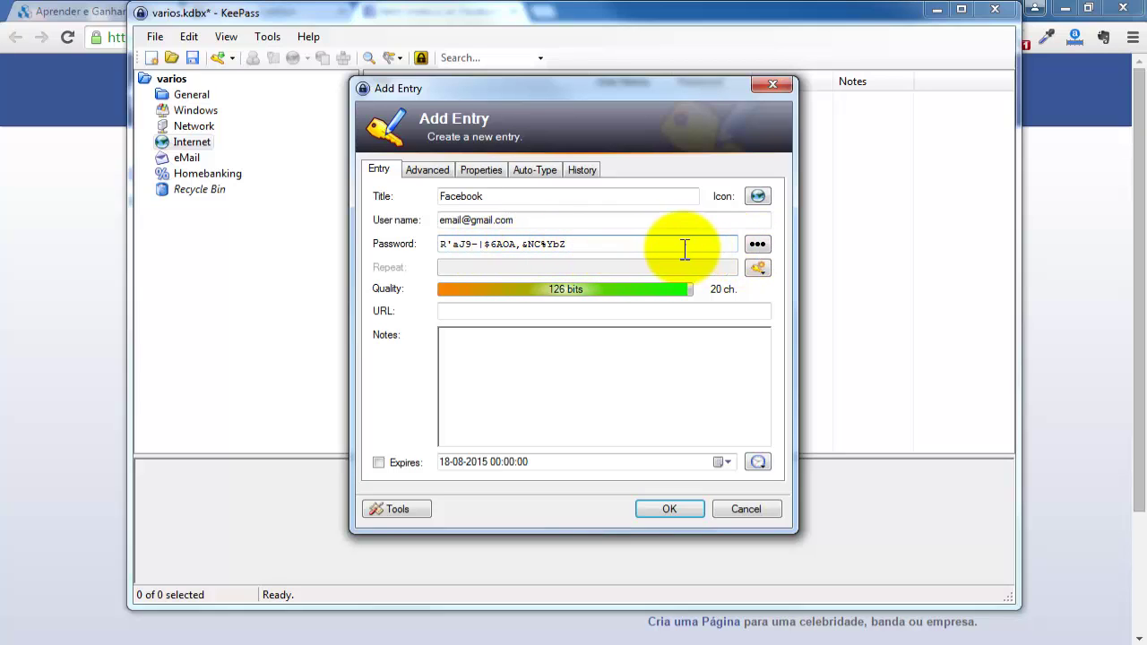
# Replace the password with a new 20-character one using only upper-case, lower-case letters and digits.
pyautogui.moveTo(686, 248); pyautogui.dragTo(346, 243)
pyautogui.press('Delete')
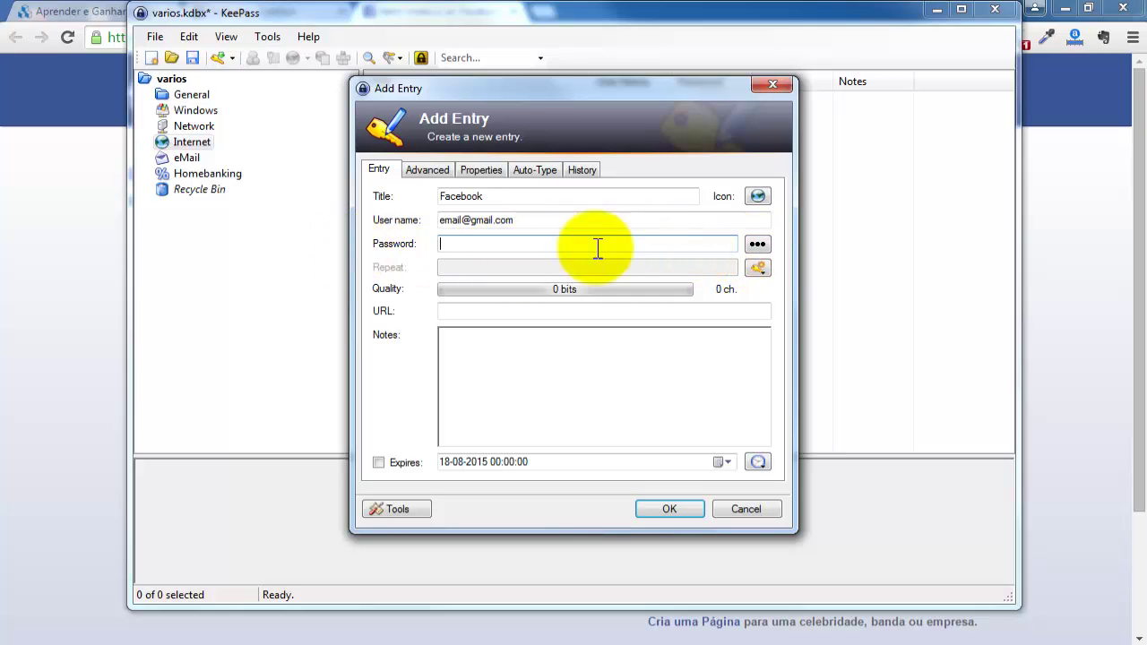
pyautogui.click(757, 268)
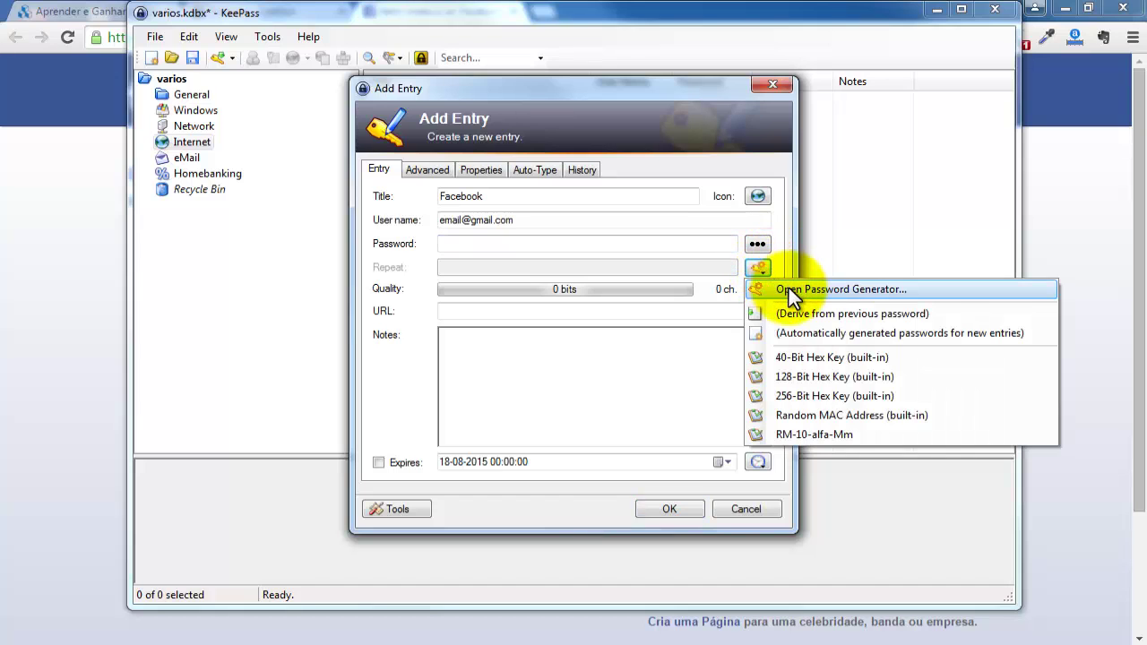
pyautogui.click(776, 289)
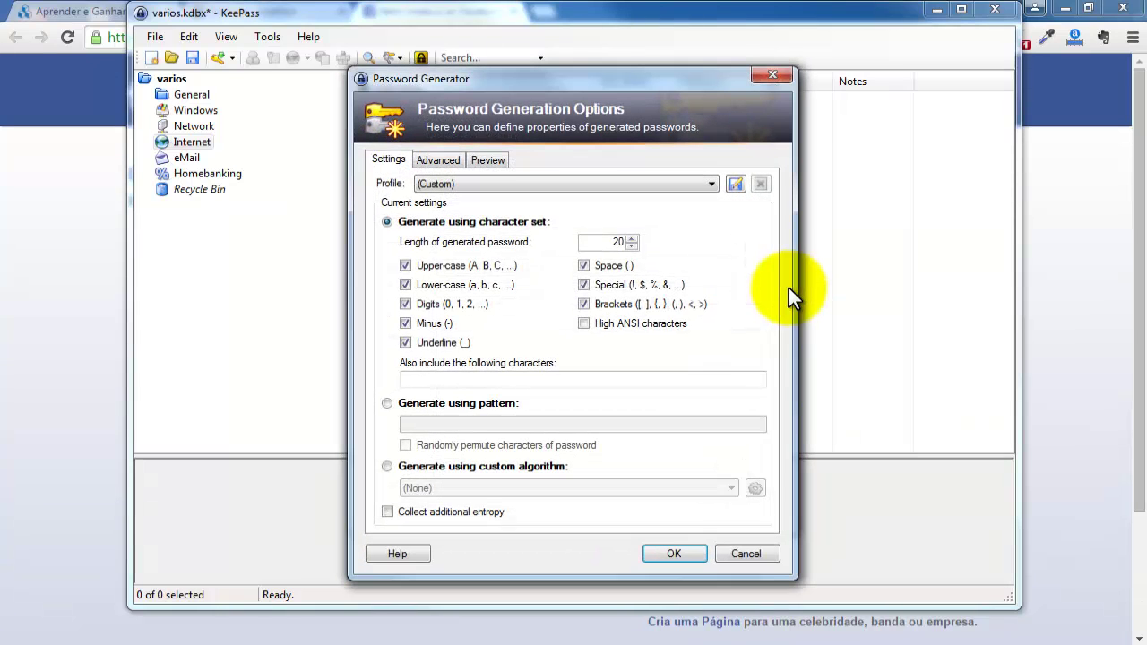
pyautogui.click(408, 323)
pyautogui.click(407, 343)
pyautogui.click(583, 265)
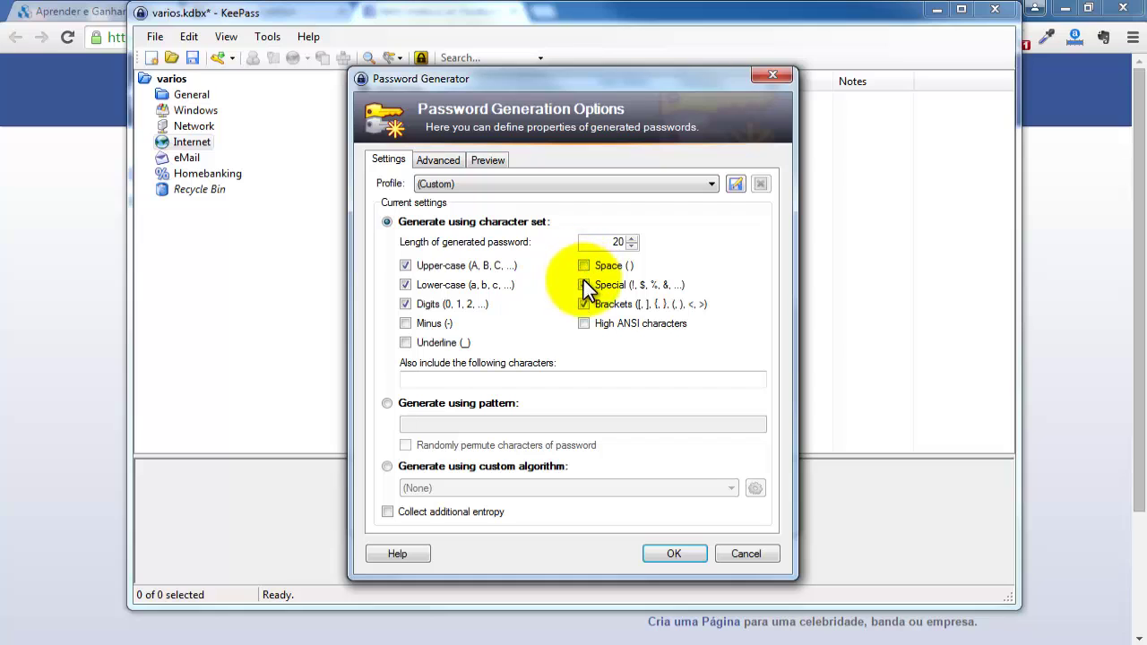
pyautogui.click(583, 284)
pyautogui.click(584, 304)
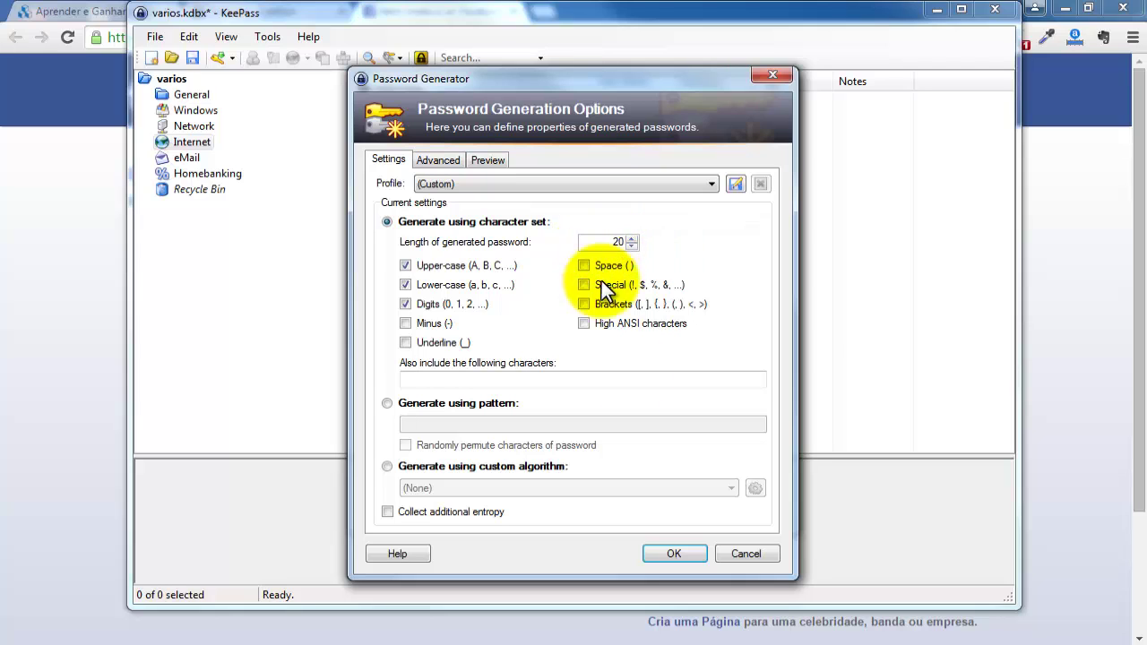
pyautogui.click(687, 549)
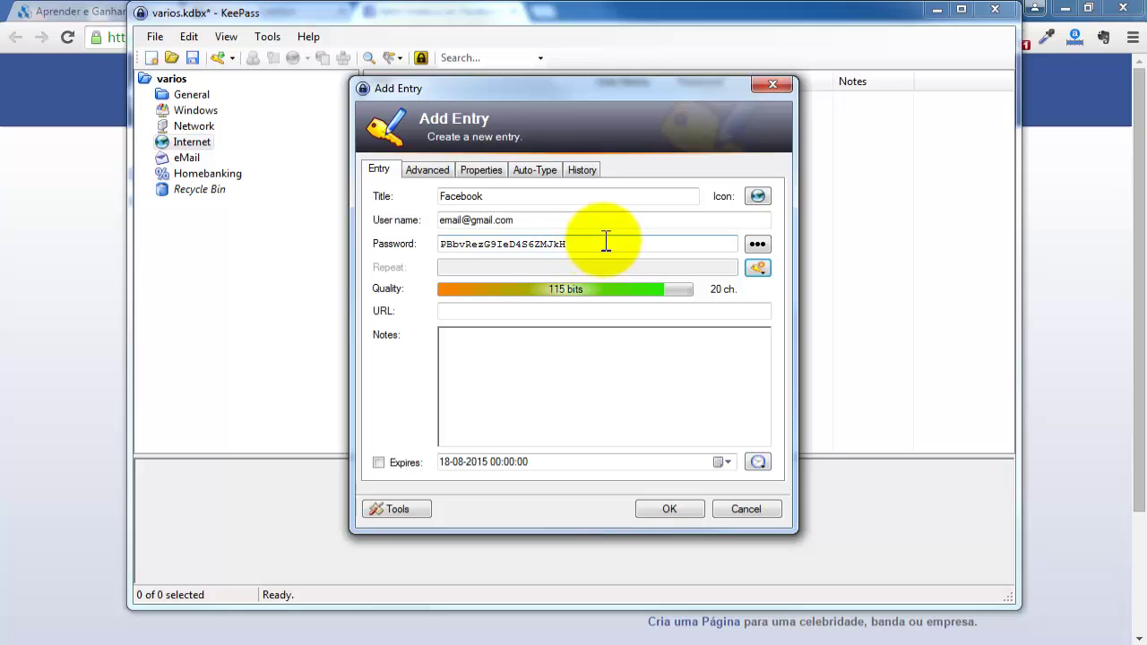
pyautogui.moveTo(607, 243); pyautogui.dragTo(422, 244)
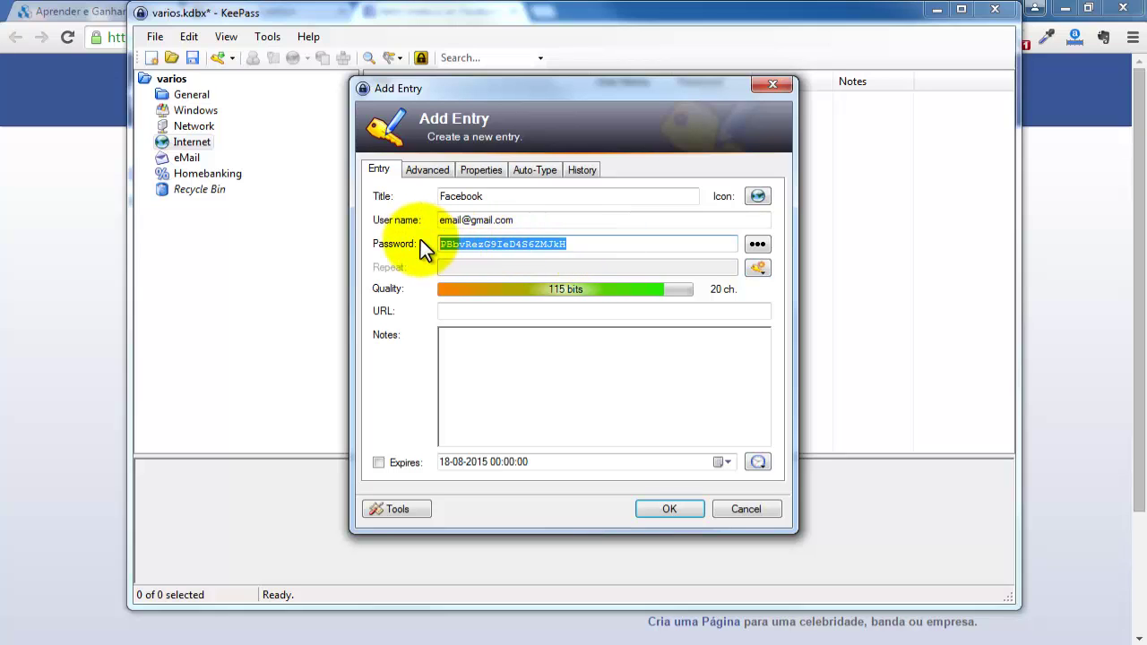
# Copy the KeePass password and paste it as plain text into Facebook's new password field.
pyautogui.rightClick(496, 243)
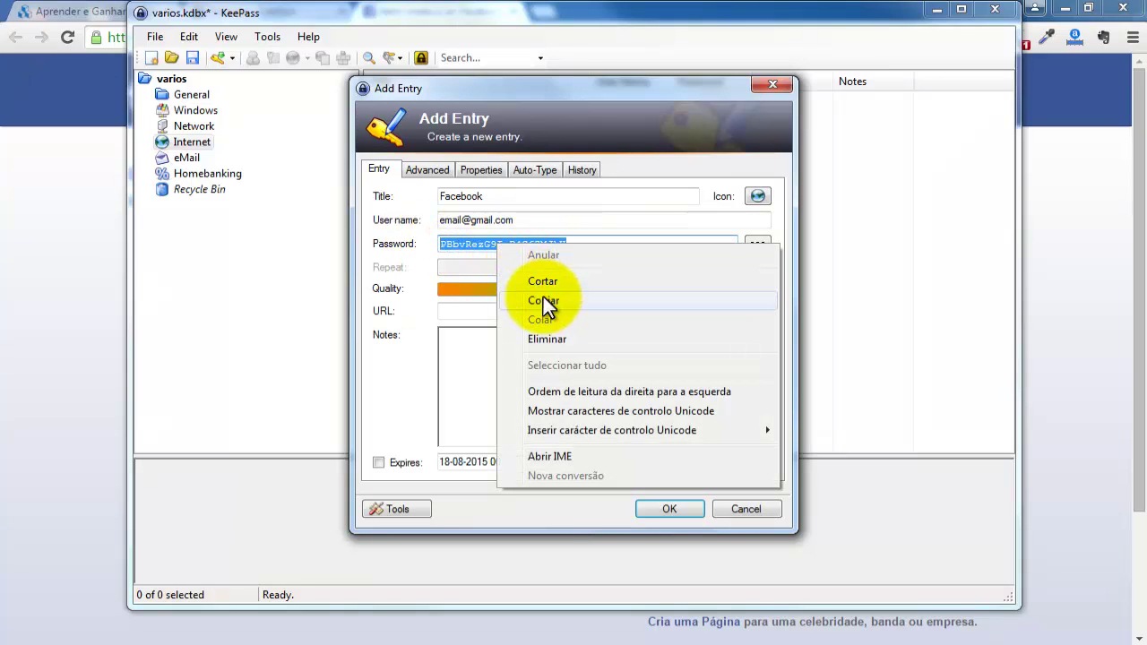
pyautogui.click(543, 301)
pyautogui.click(1033, 306)
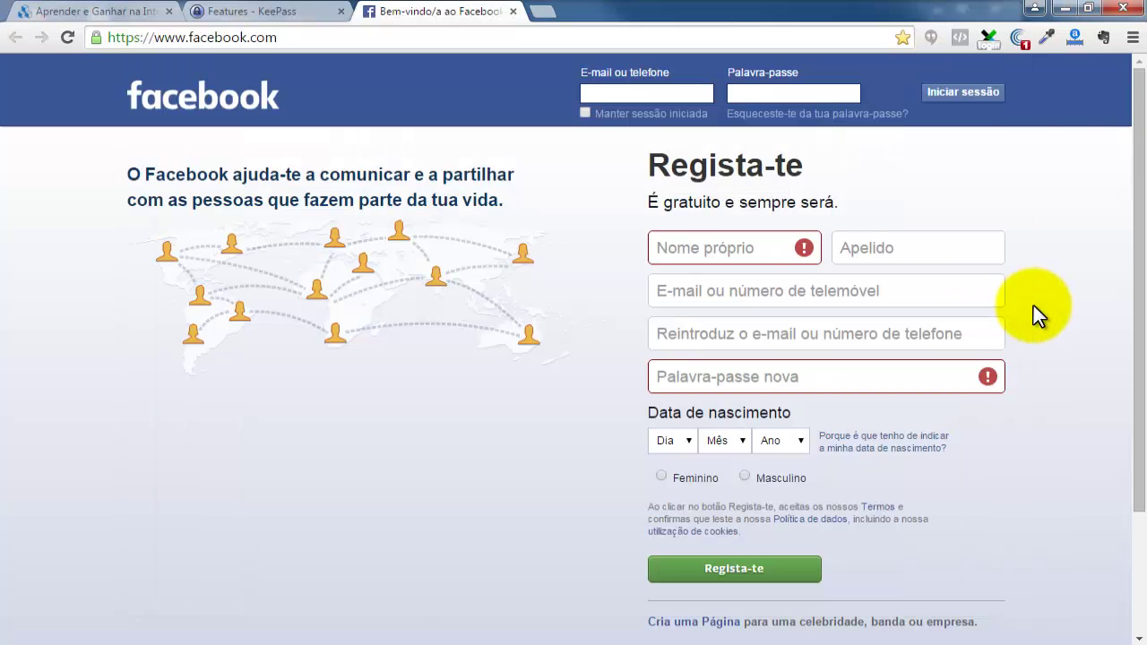
pyautogui.click(691, 377)
pyautogui.rightClick(691, 377)
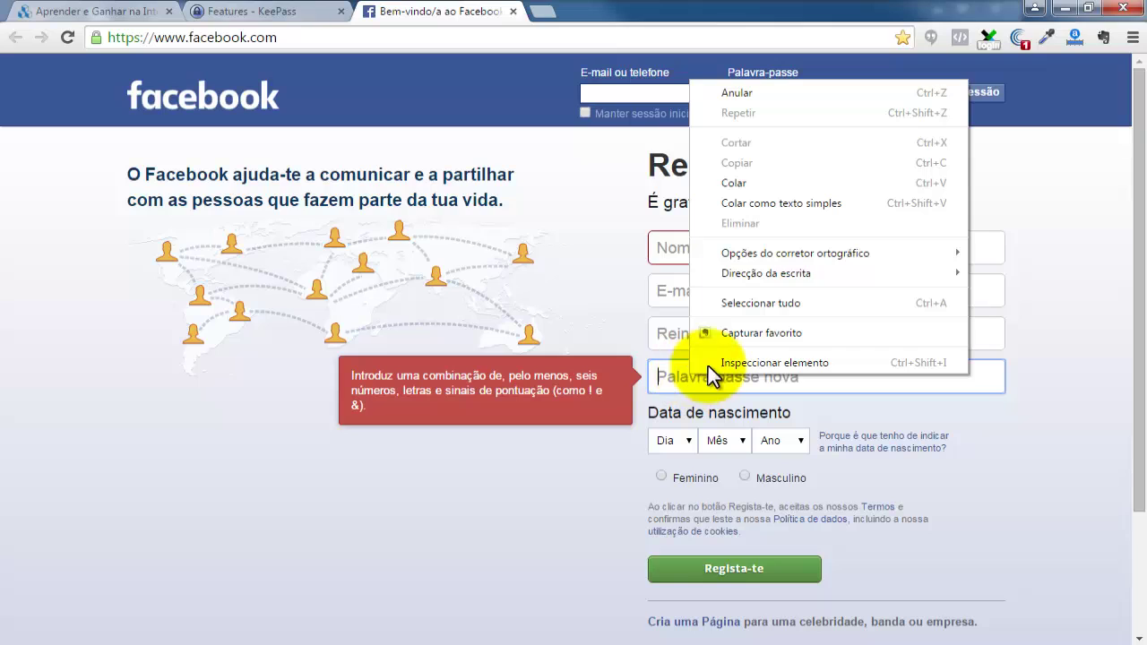
pyautogui.click(736, 199)
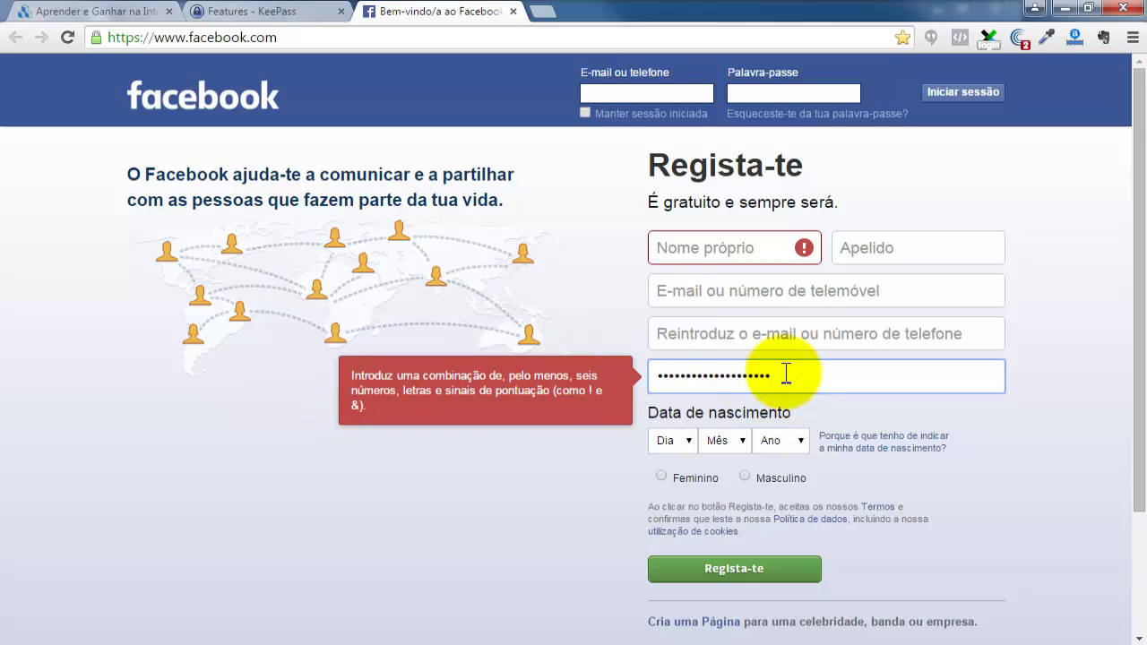
pyautogui.click(773, 338)
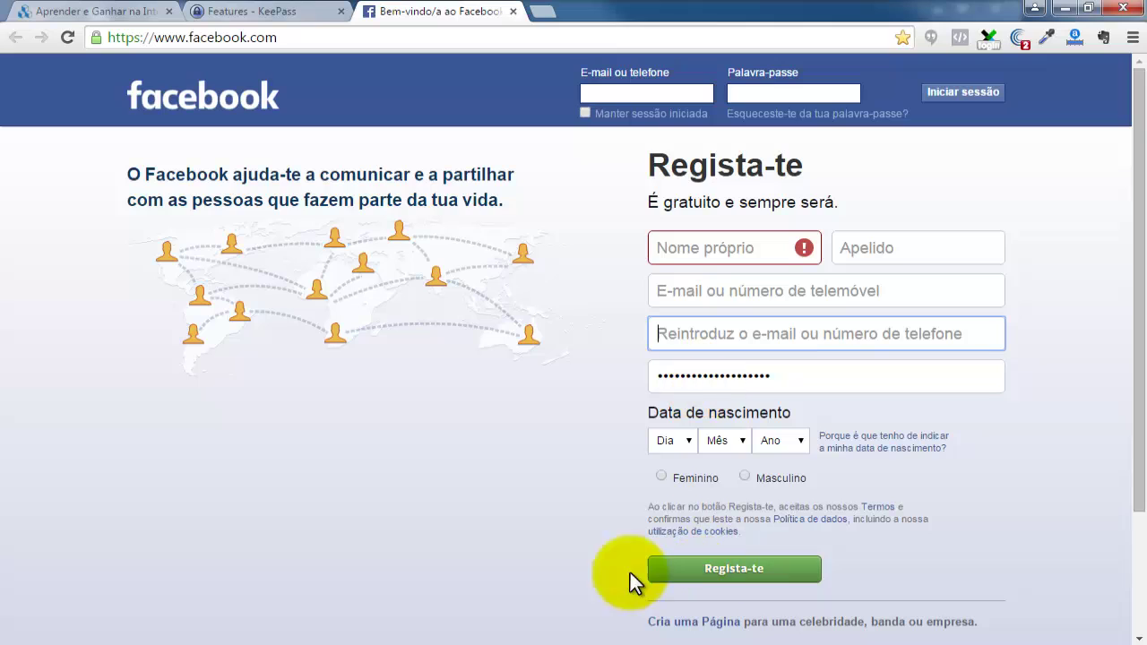
pyautogui.click(392, 644)
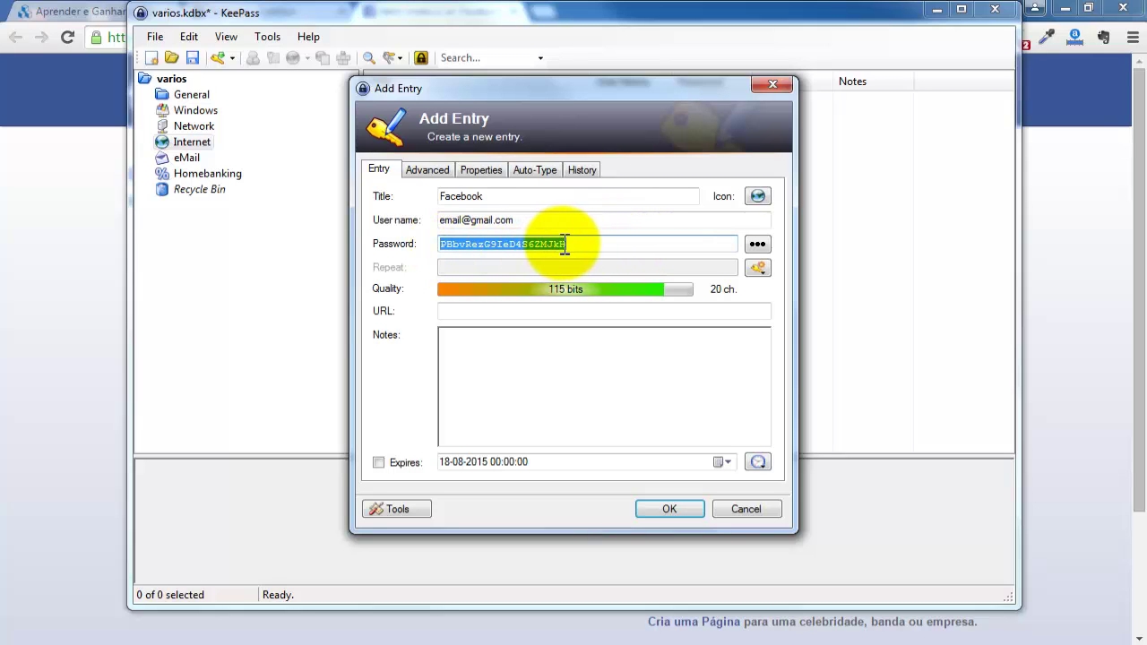
# Paste the KeePass entry's user name into the Facebook sign-up e-mail field, then return to the entry's URL field.
pyautogui.moveTo(549, 218); pyautogui.dragTo(407, 222)
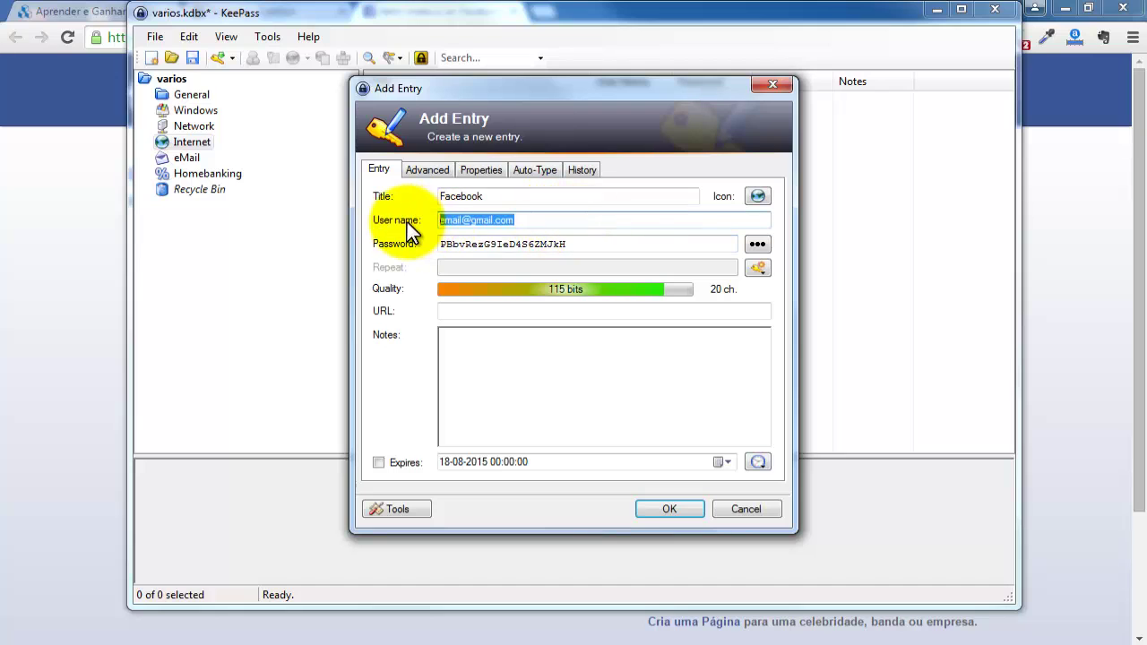
pyautogui.click(1042, 260)
pyautogui.click(799, 304)
pyautogui.hotkey('ctrl', 'v')
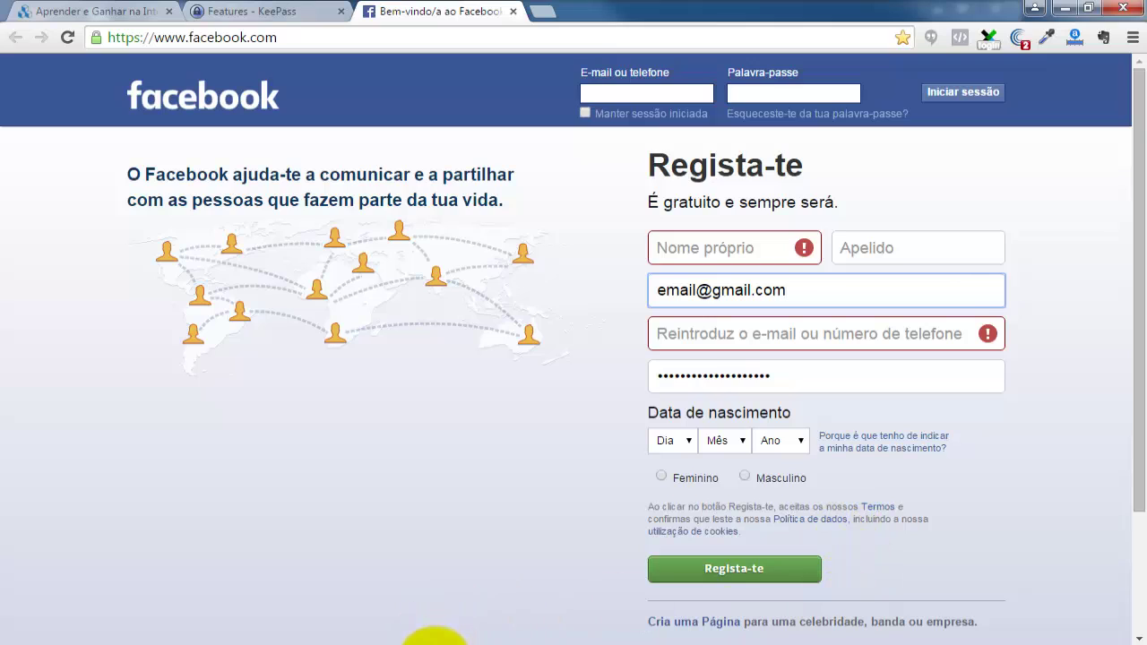
pyautogui.click(436, 643)
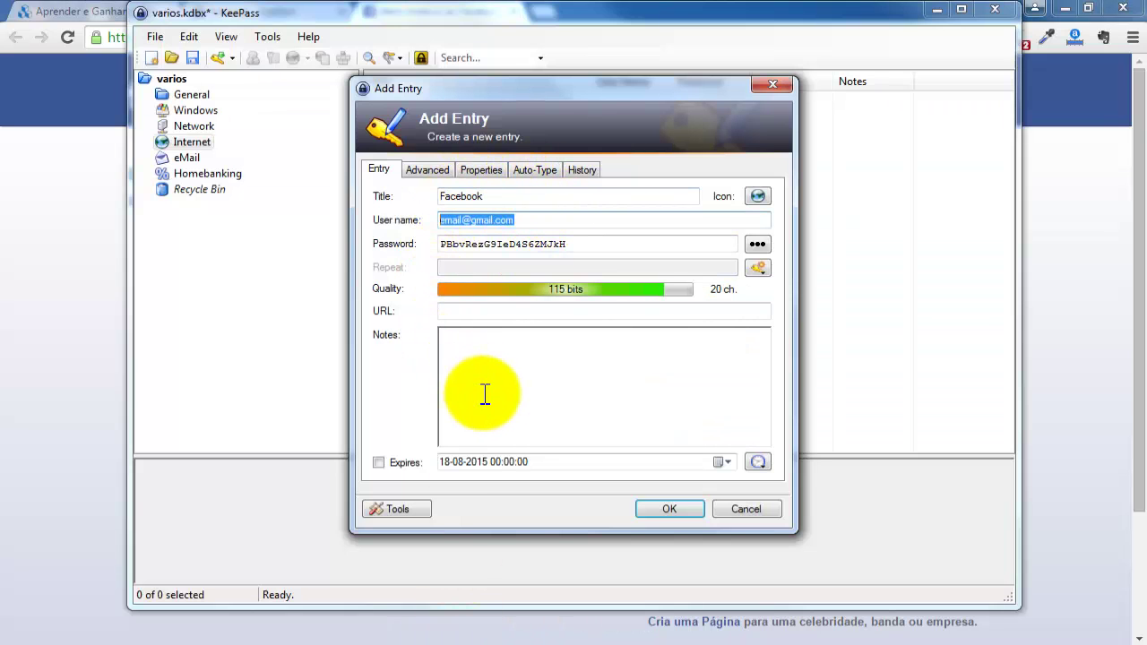
pyautogui.click(467, 310)
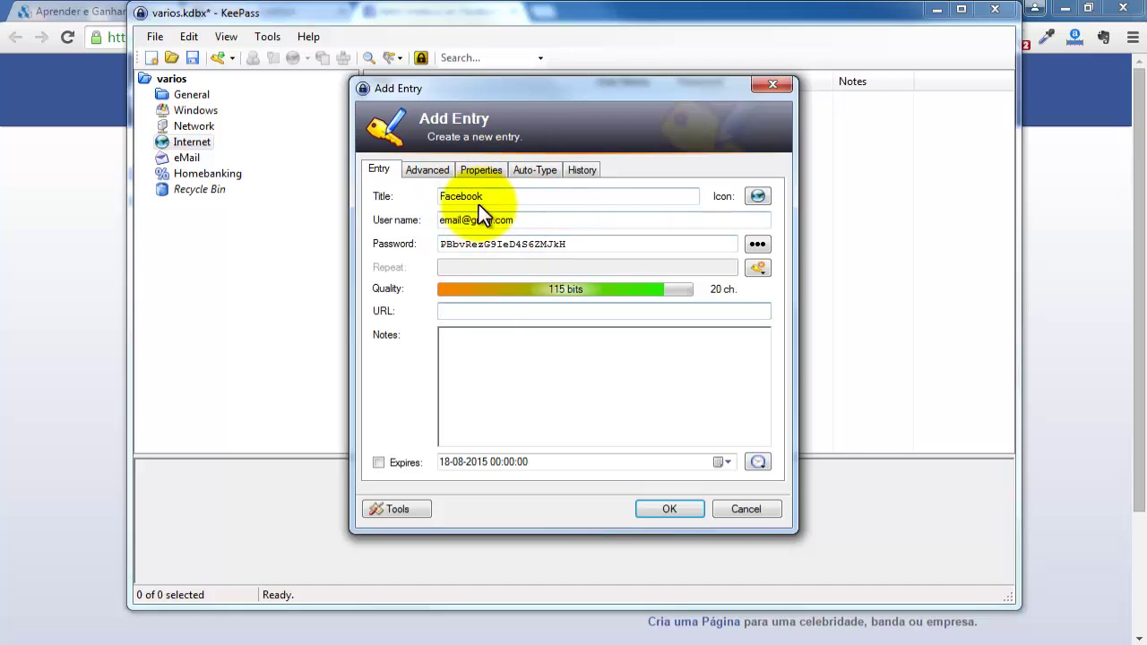
pyautogui.click(81, 208)
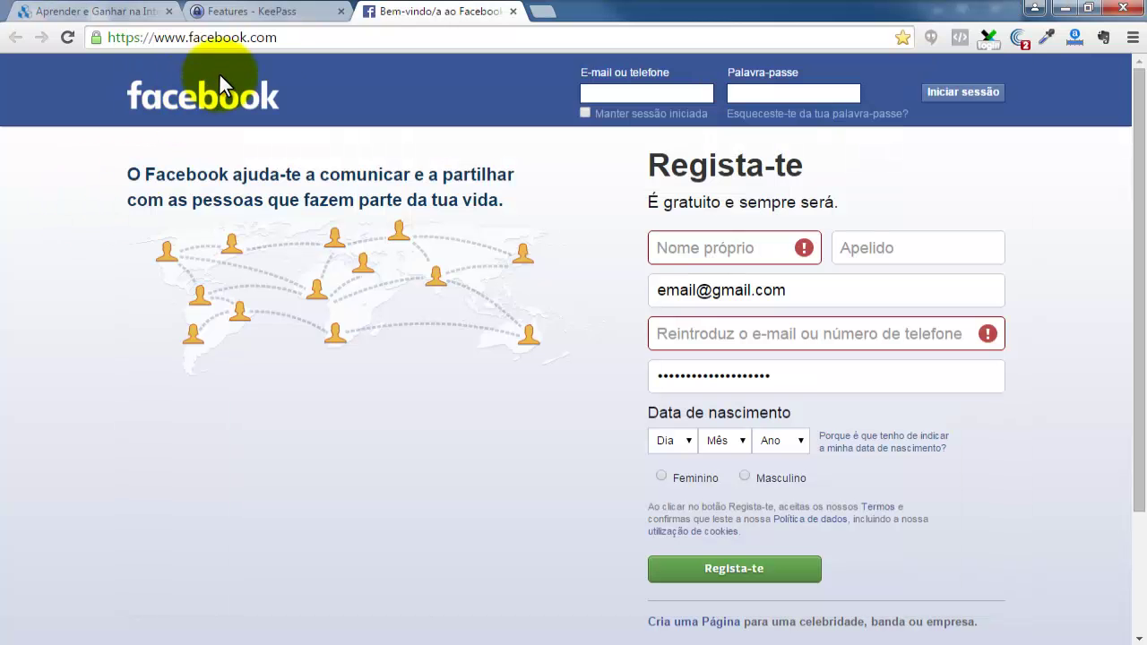
pyautogui.click(93, 37)
pyautogui.press('super+c')
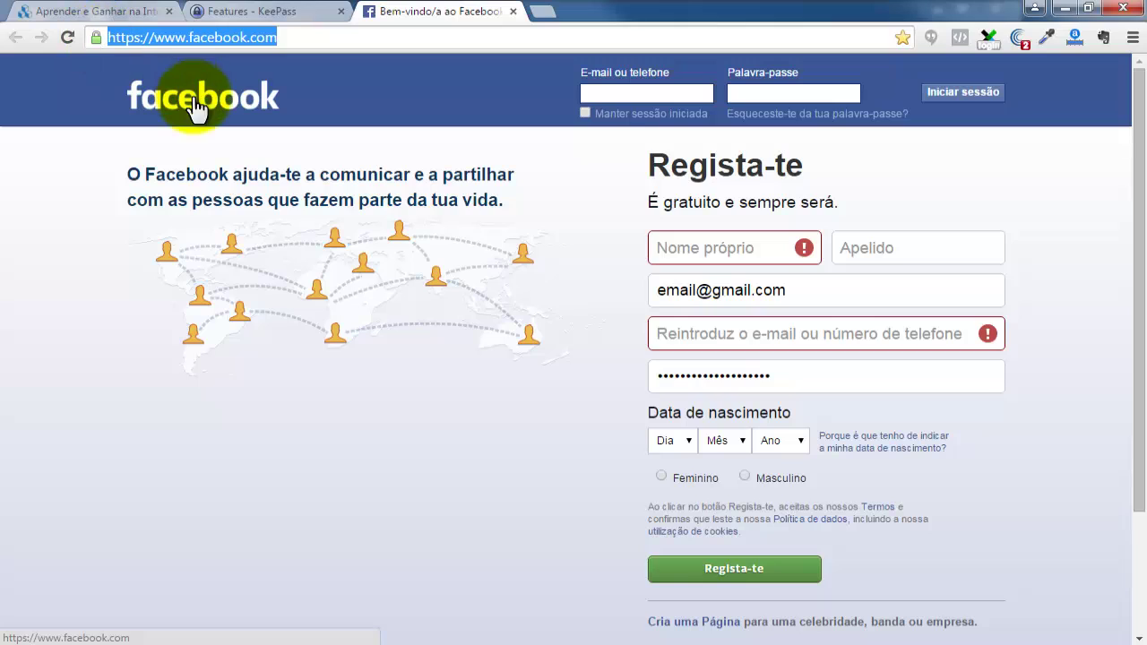
pyautogui.rightClick(206, 41)
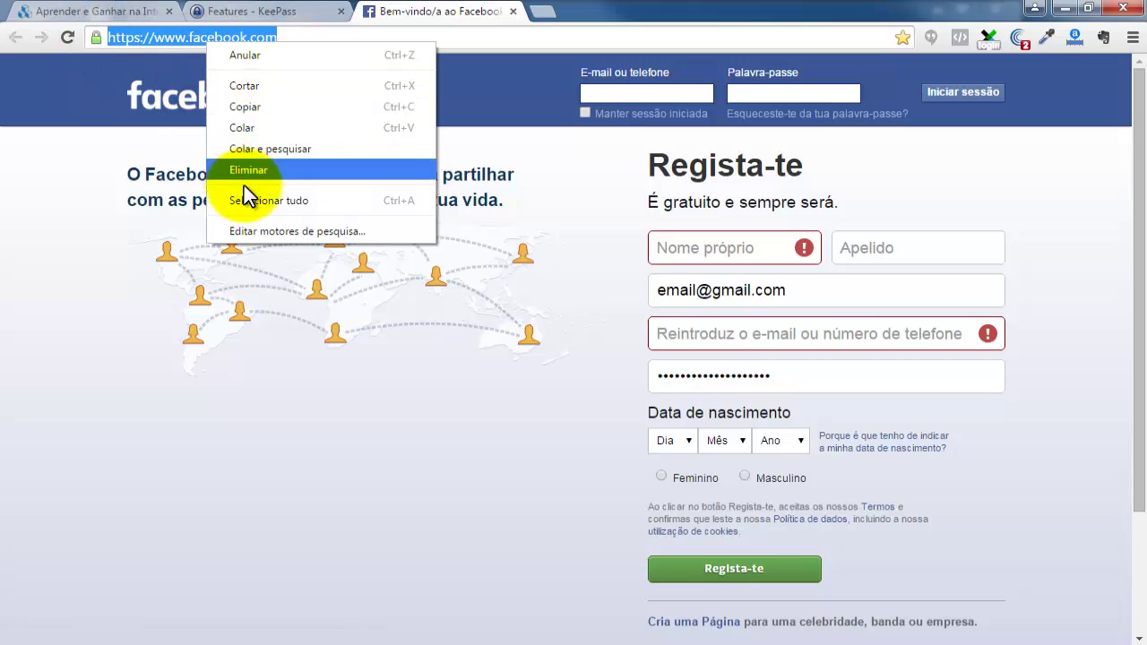
pyautogui.click(253, 109)
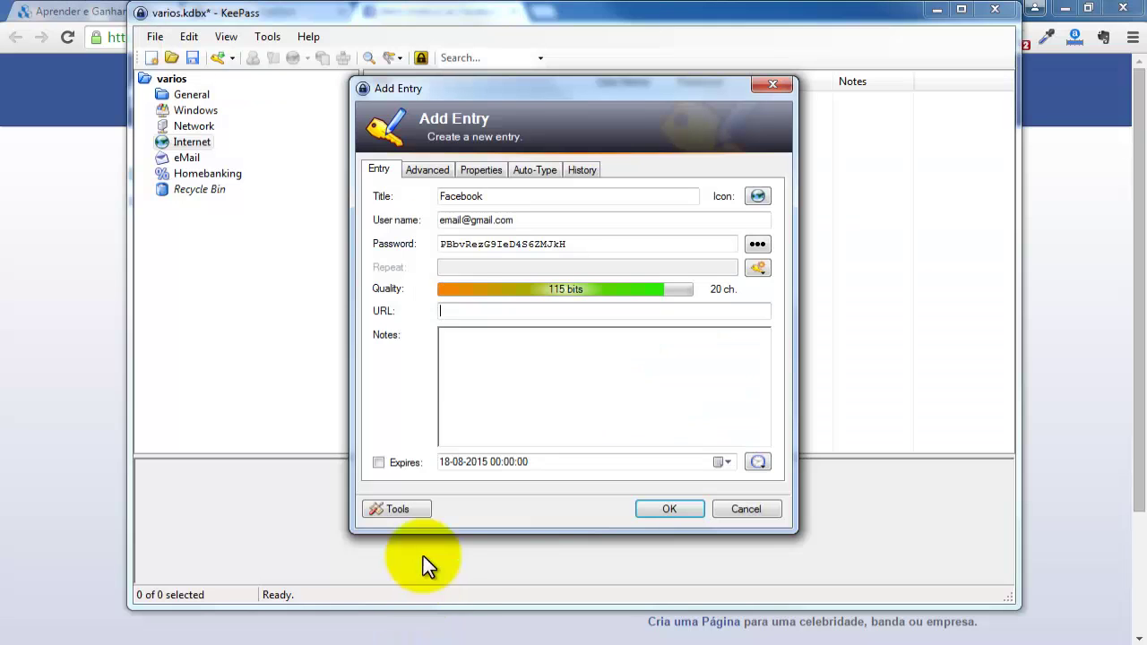
pyautogui.click(430, 640)
pyautogui.click(458, 311)
pyautogui.rightClick(458, 311)
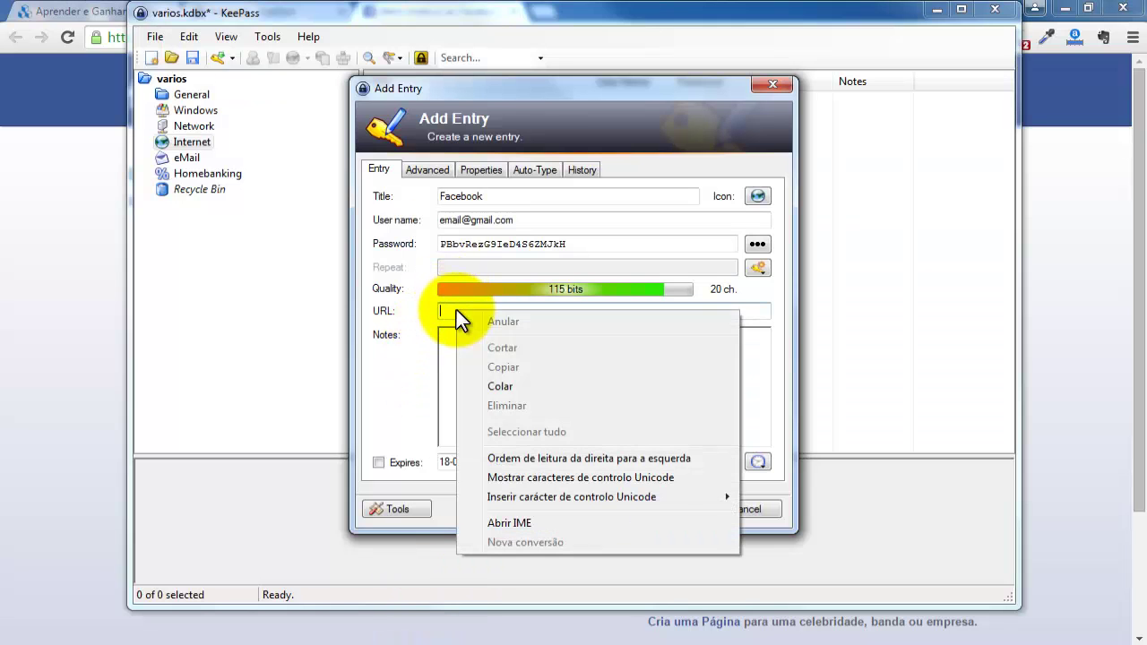
pyautogui.click(507, 387)
pyautogui.click(599, 392)
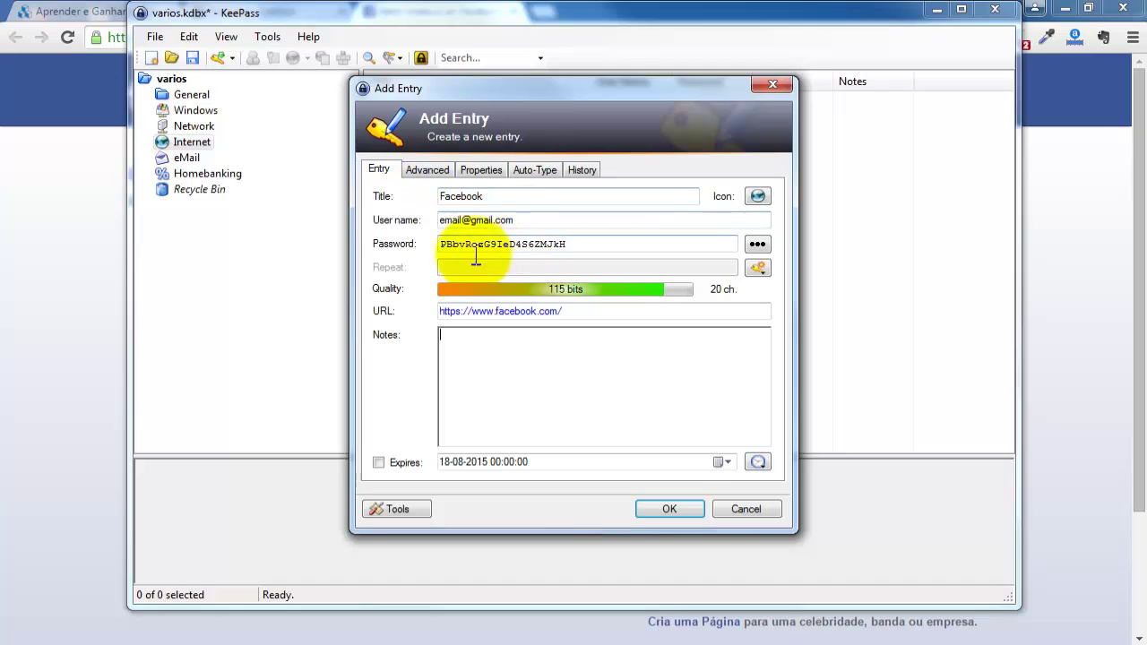
# Save the Facebook entry with OK and reopen it in Edit Entry.
pyautogui.click(670, 508)
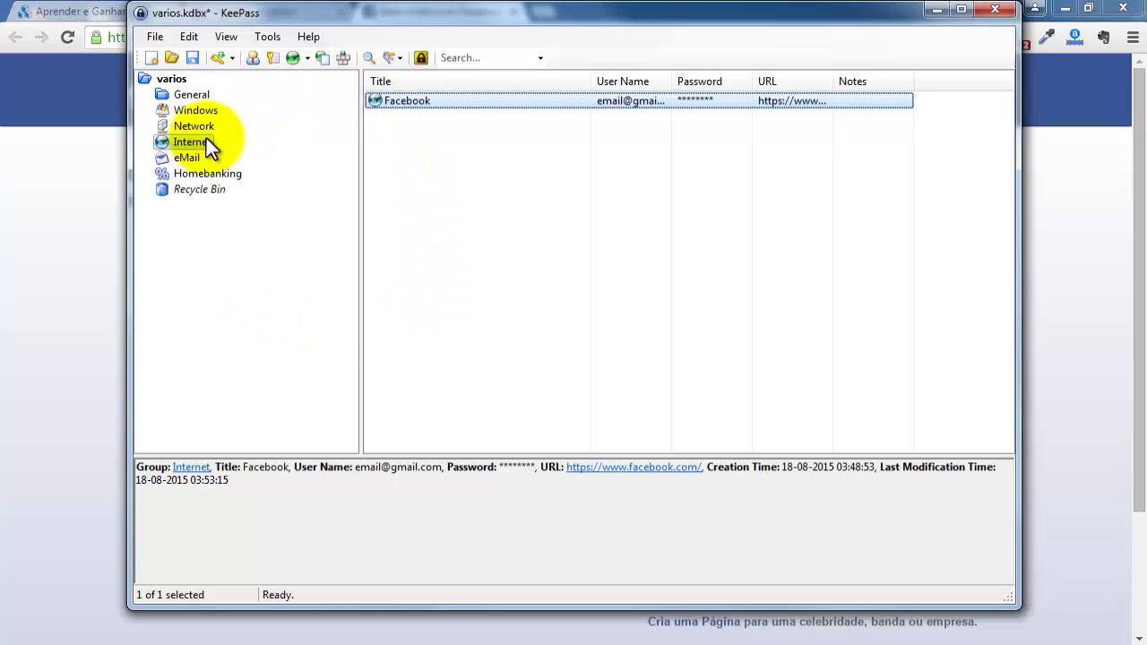
pyautogui.doubleClick(413, 101)
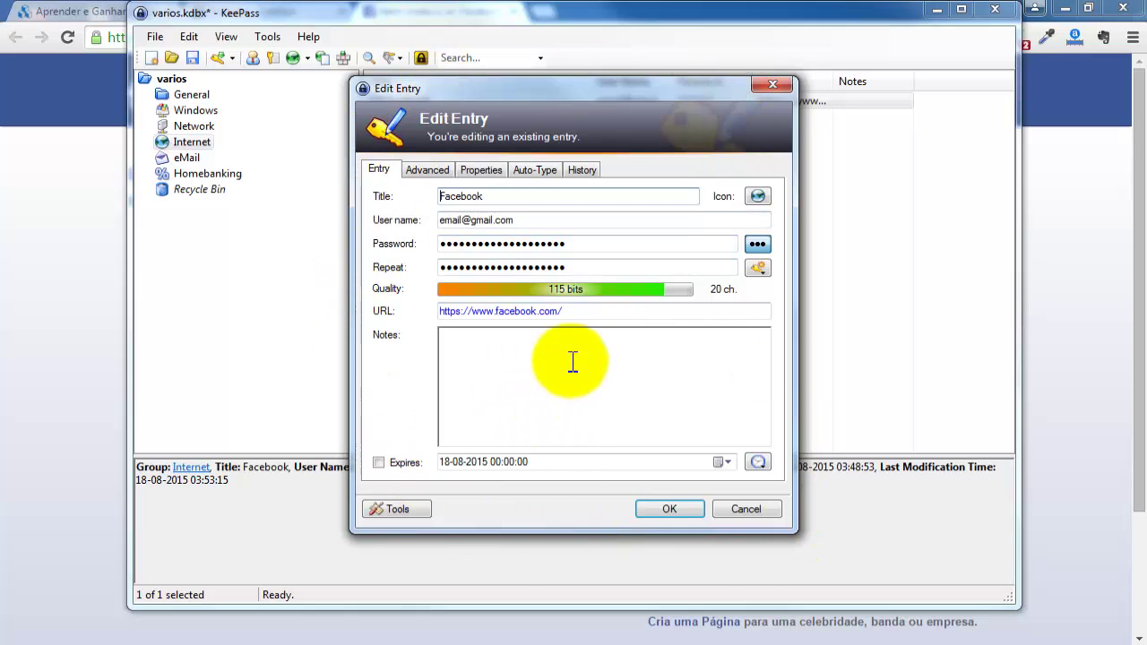
pyautogui.click(423, 166)
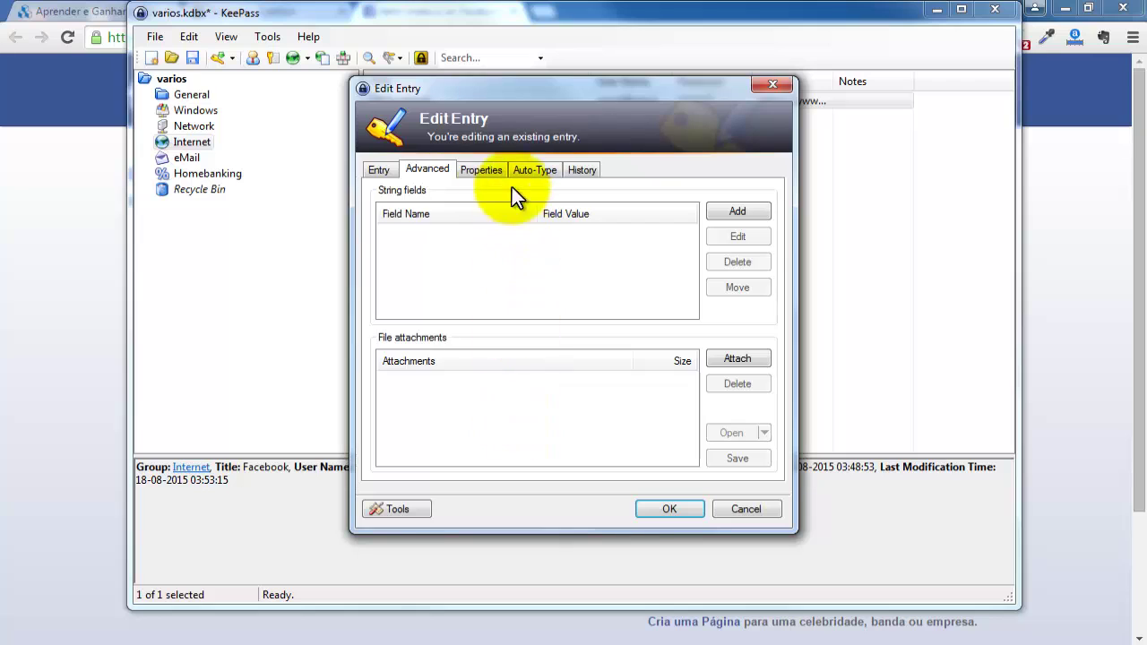
pyautogui.click(481, 170)
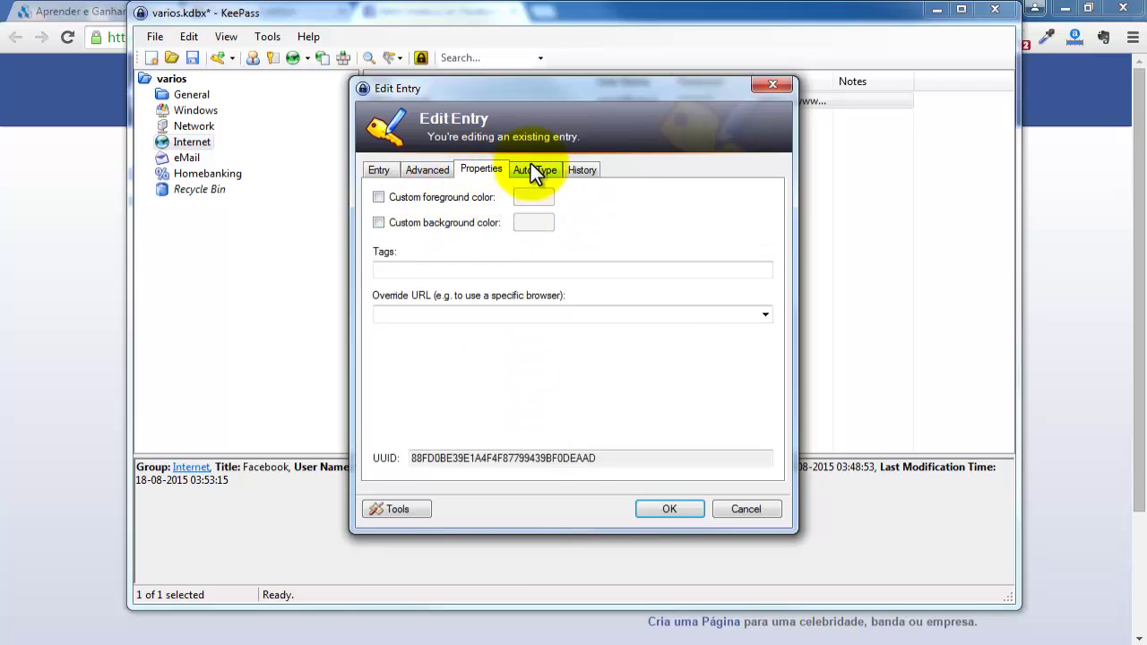
pyautogui.click(532, 169)
pyautogui.click(584, 170)
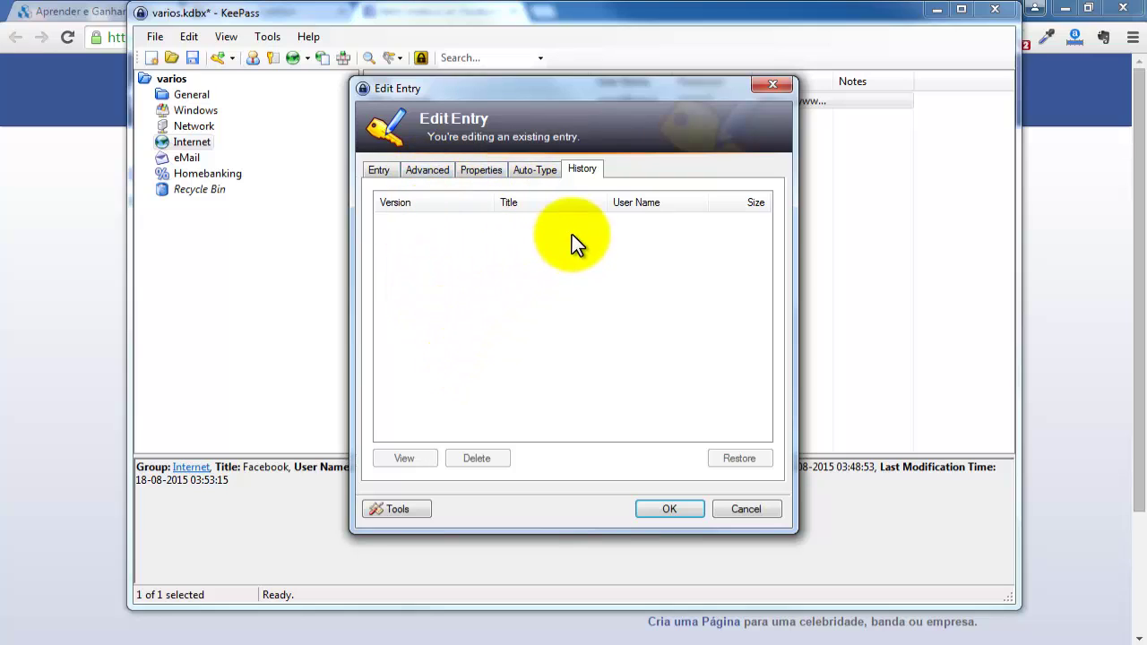
pyautogui.click(380, 170)
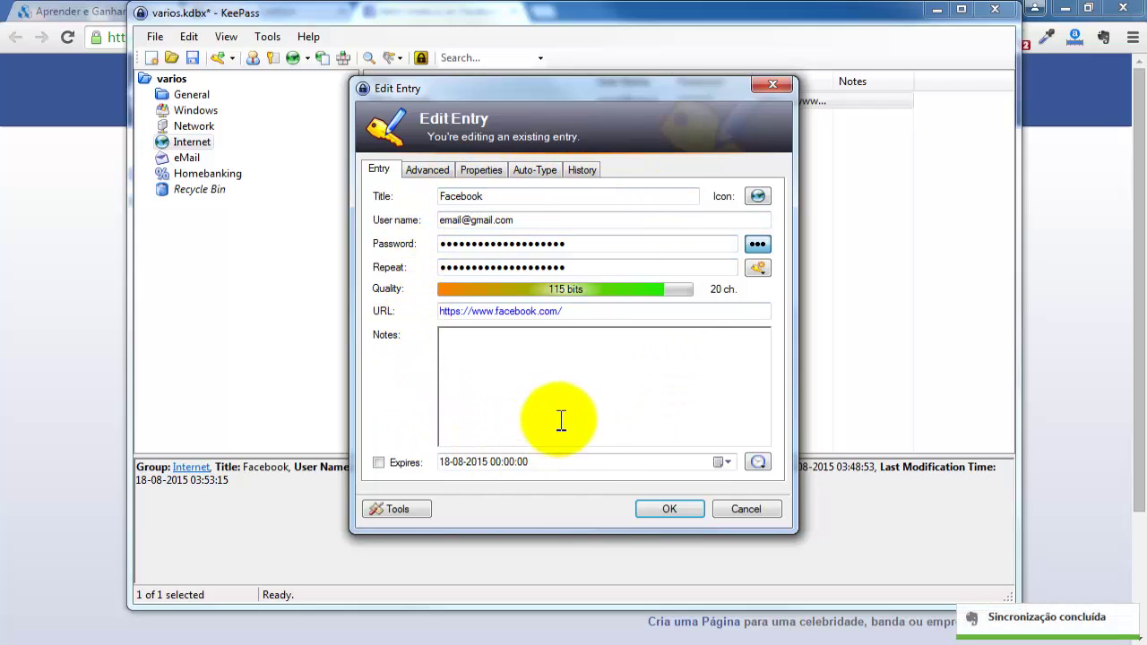
# Close the Facebook entry editor and view the Internet group and Recycle Bin.
pyautogui.click(671, 509)
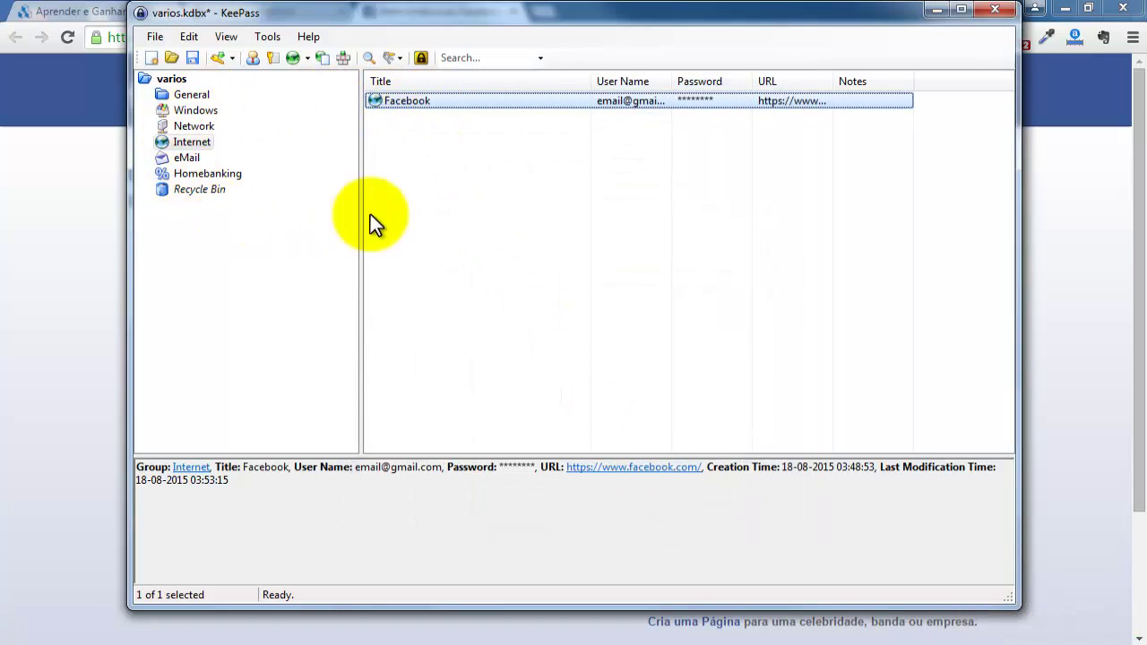
pyautogui.click(204, 143)
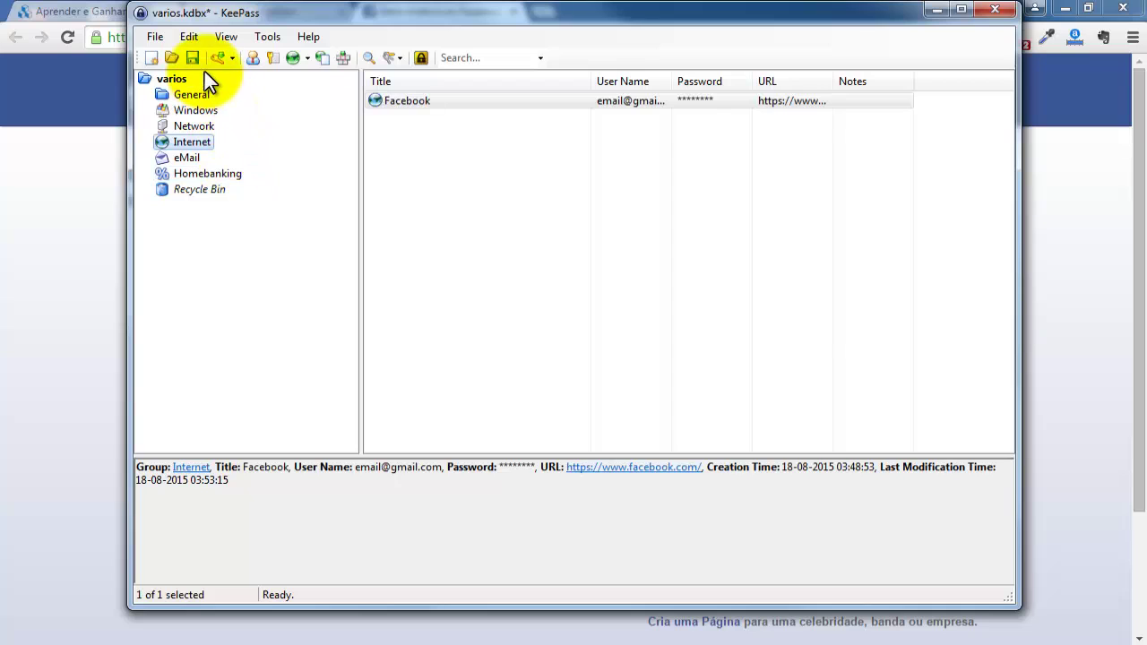
pyautogui.click(250, 186)
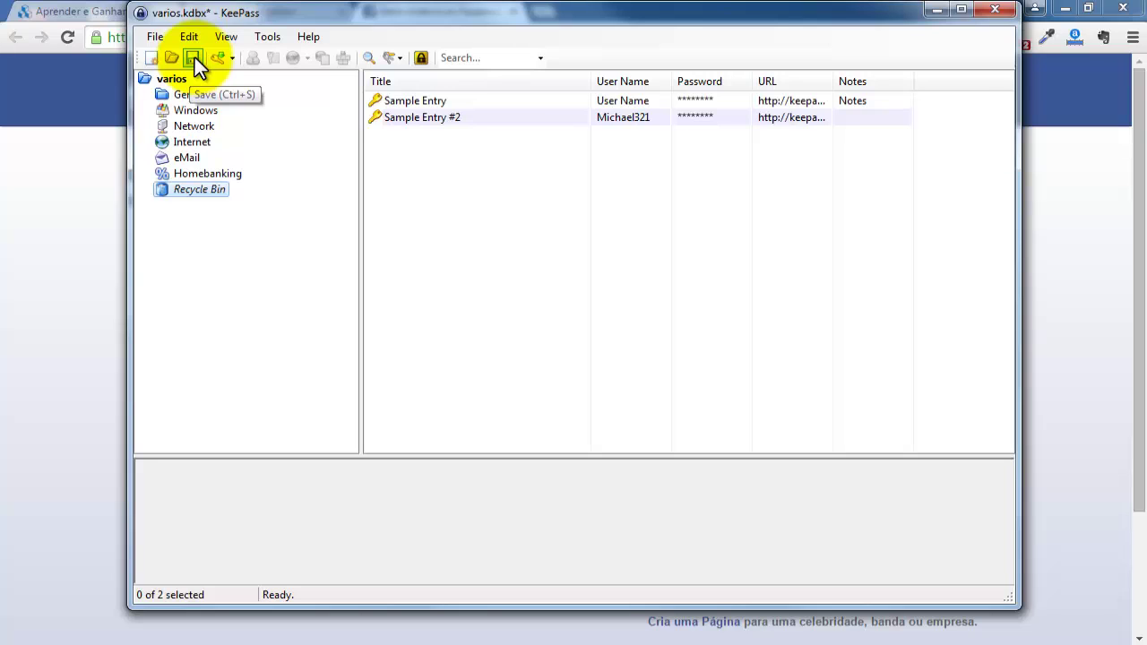
# Save the varios database via File > Save, then view the Network, Internet and eMail groups.
pyautogui.click(155, 38)
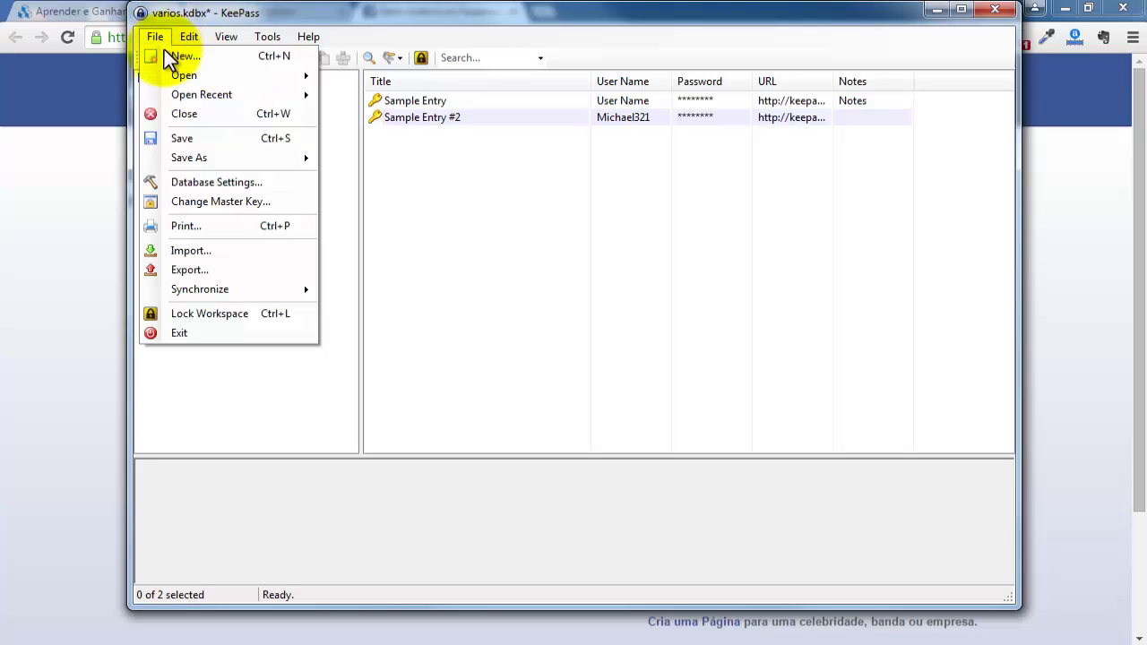
pyautogui.click(185, 135)
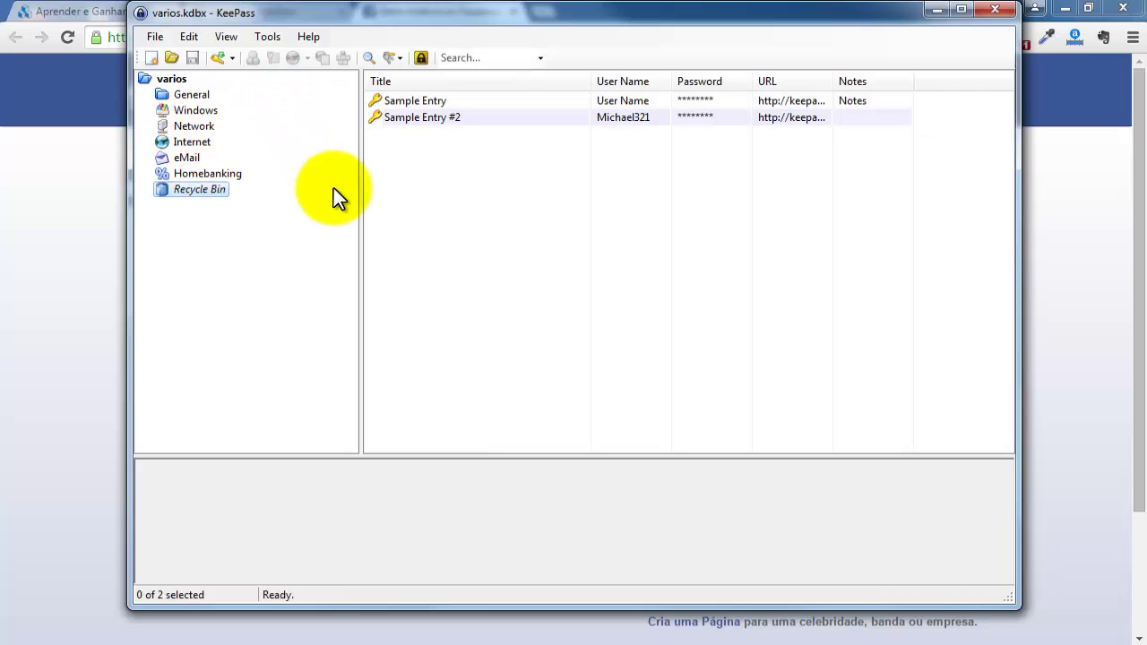
pyautogui.click(194, 128)
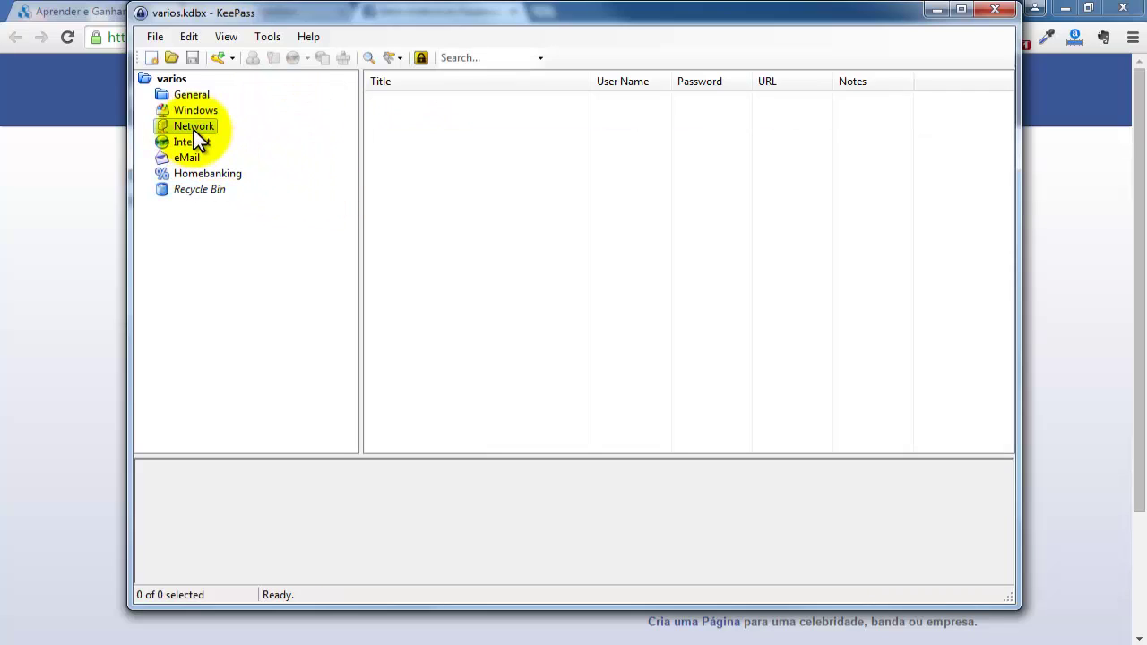
pyautogui.click(190, 142)
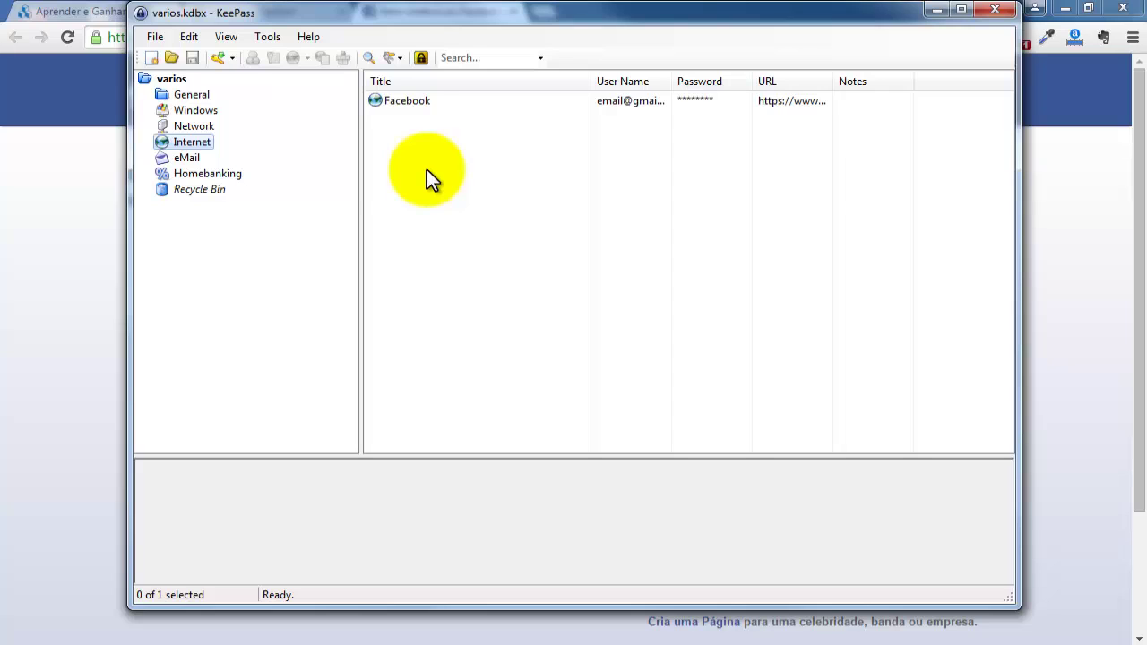
pyautogui.click(186, 158)
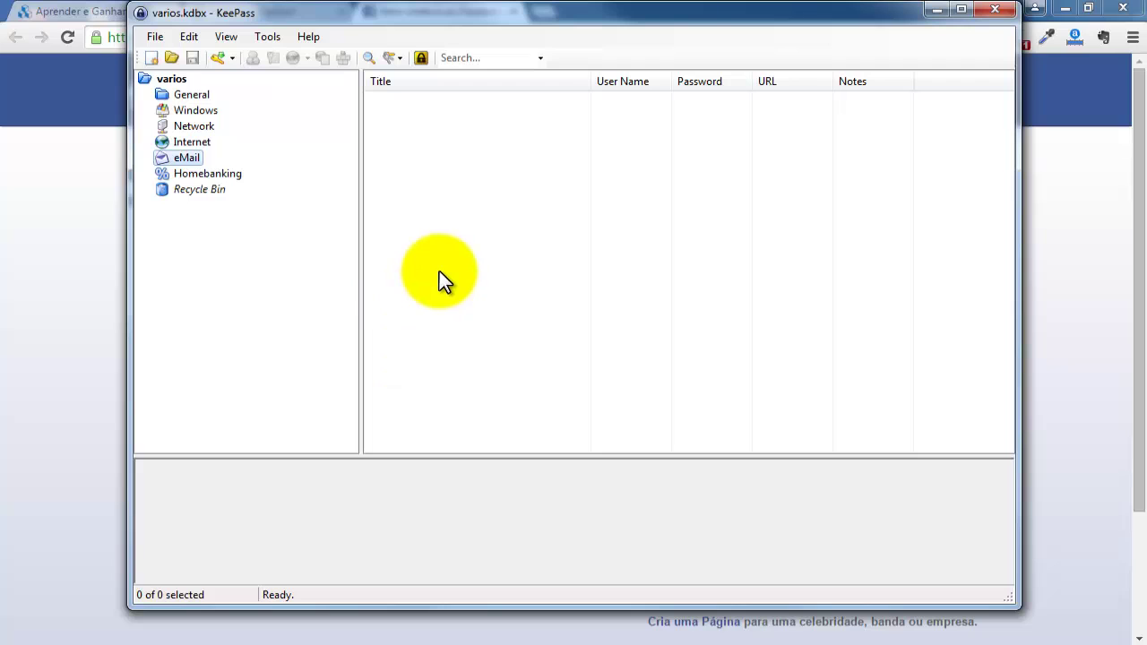
# Close KeePass, relaunch KeePass 2 from the Start menu, and enter the varios master password.
pyautogui.click(996, 13)
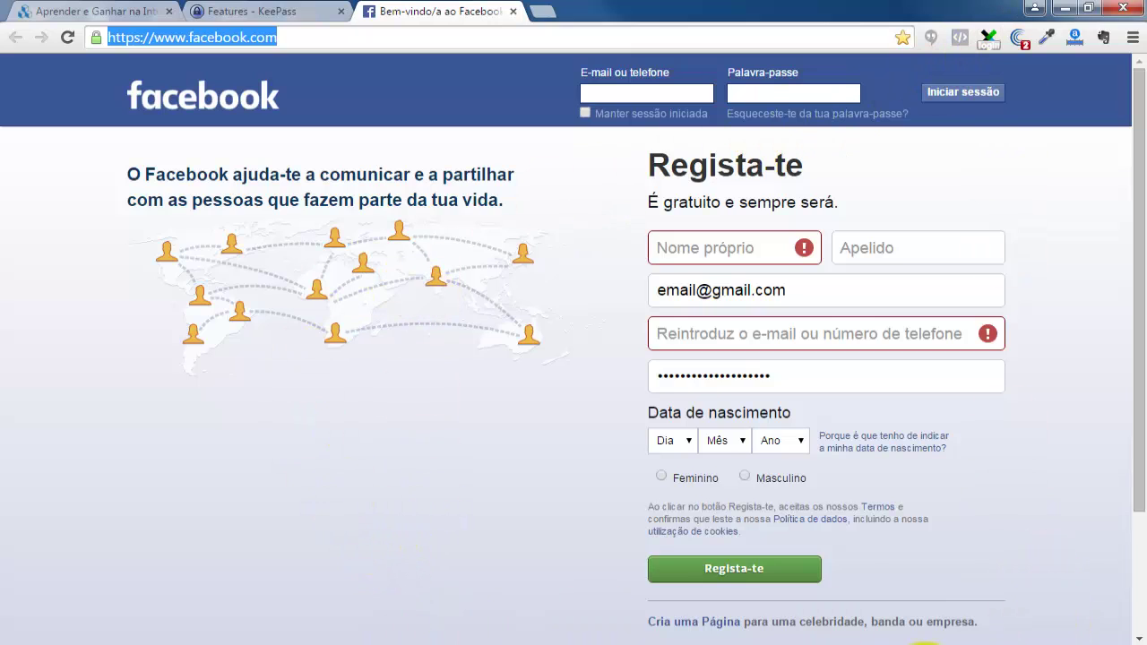
pyautogui.click(1134, 641)
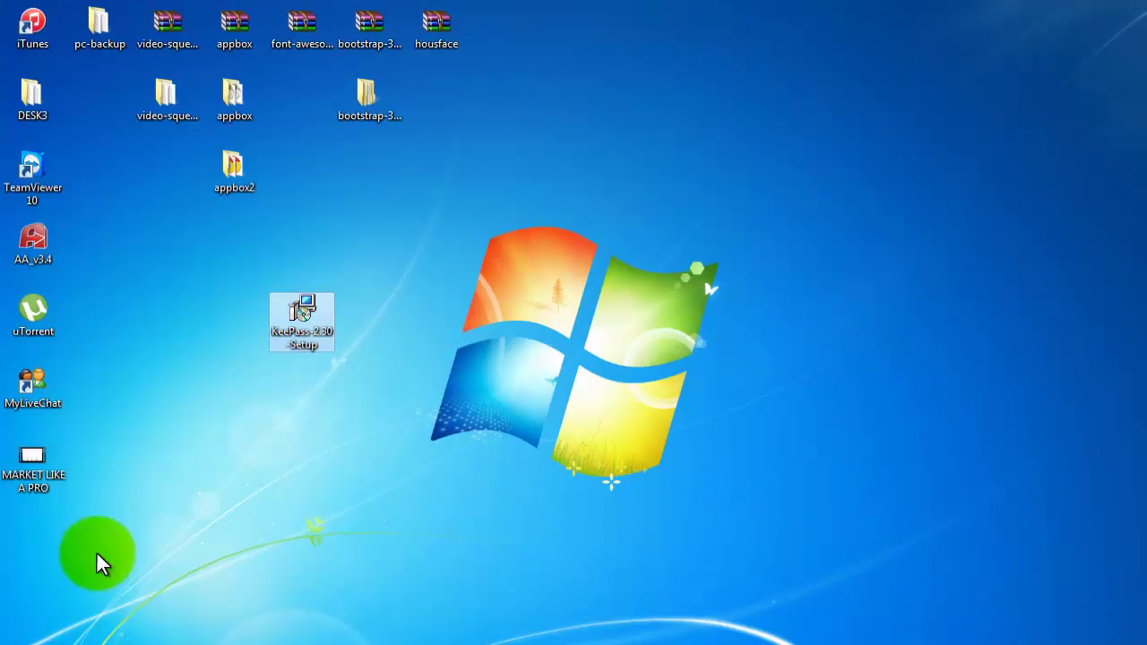
pyautogui.click(11, 640)
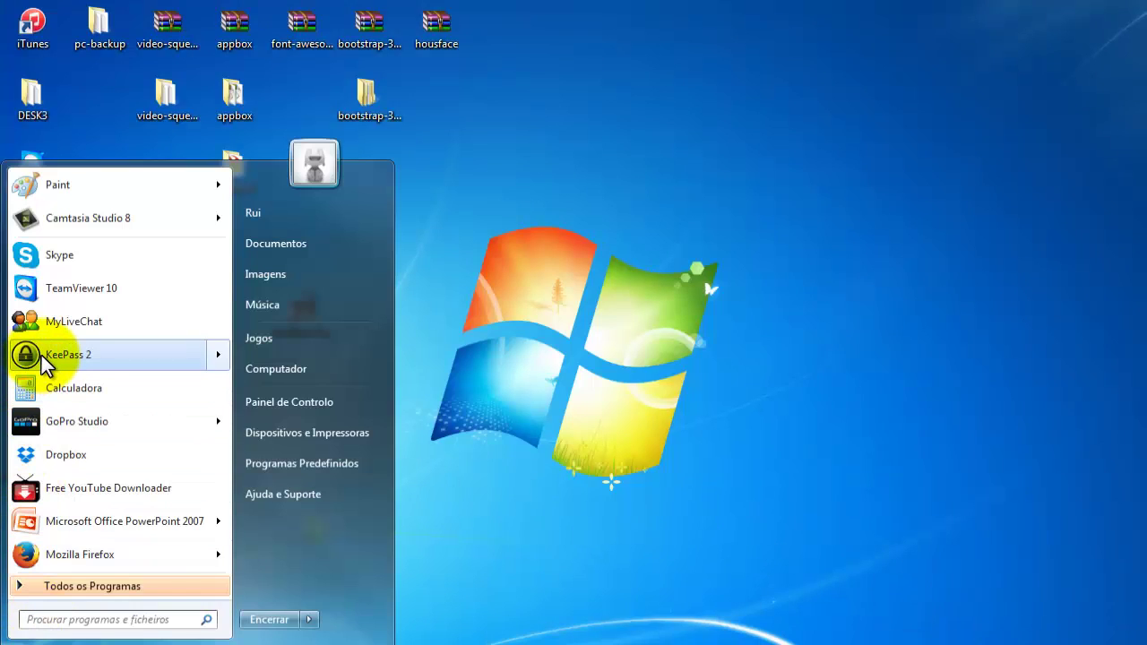
pyautogui.moveTo(41, 355)
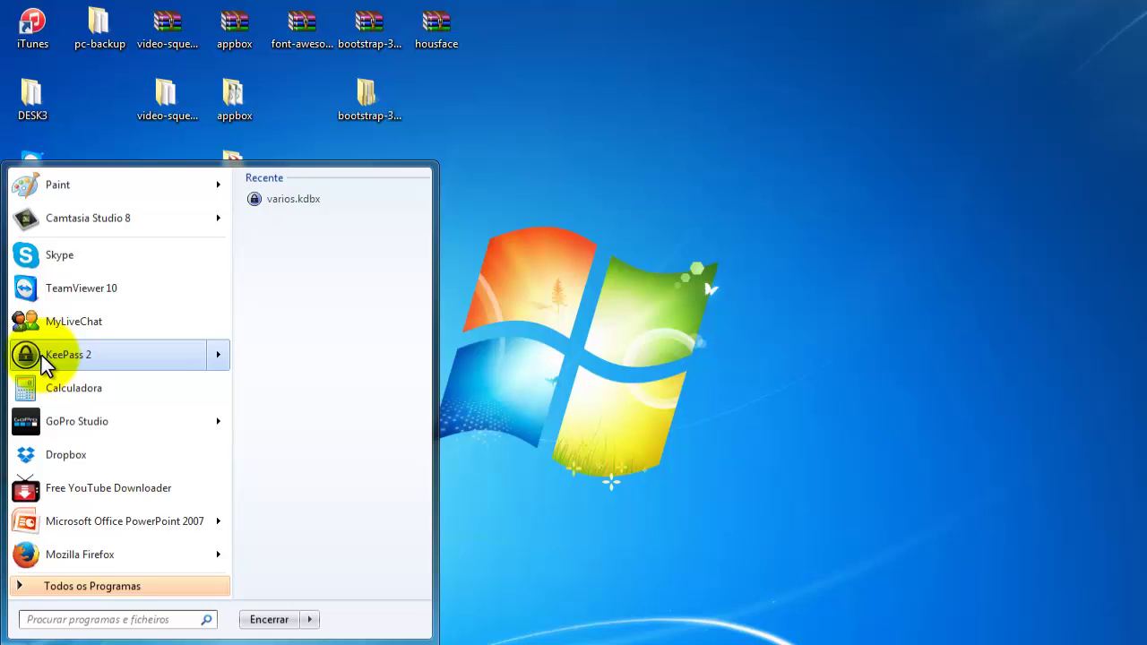
pyautogui.click(64, 357)
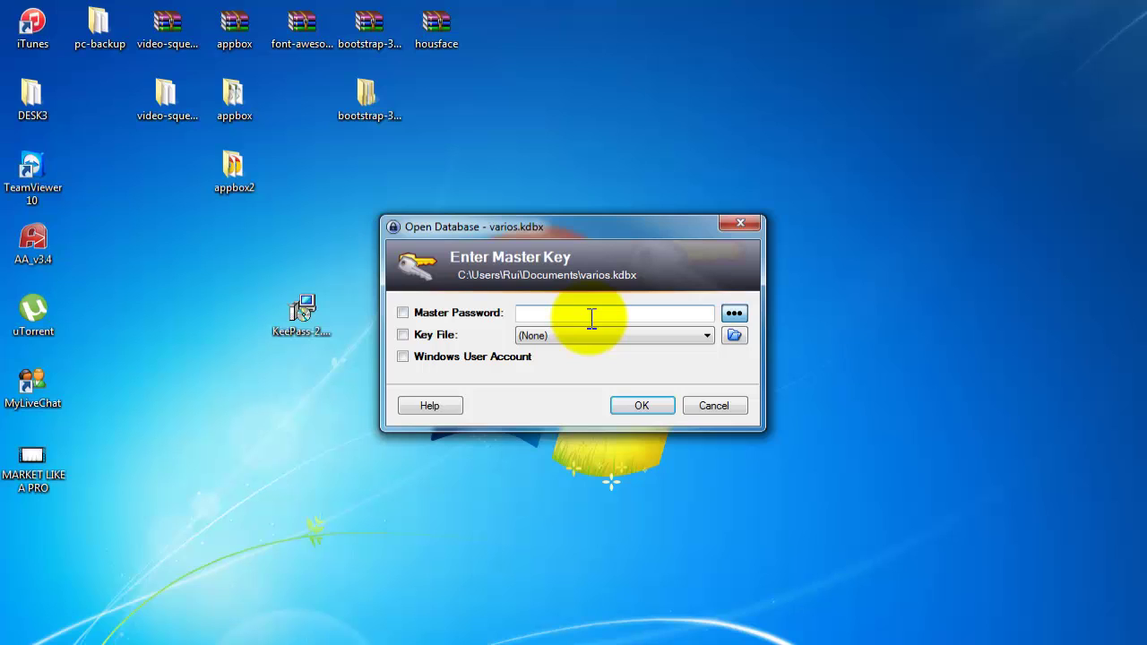
pyautogui.write('********')
# Unlock varios.kdbx, check the Internet group lists Facebook, then select the varios root group.
pyautogui.click(644, 401)
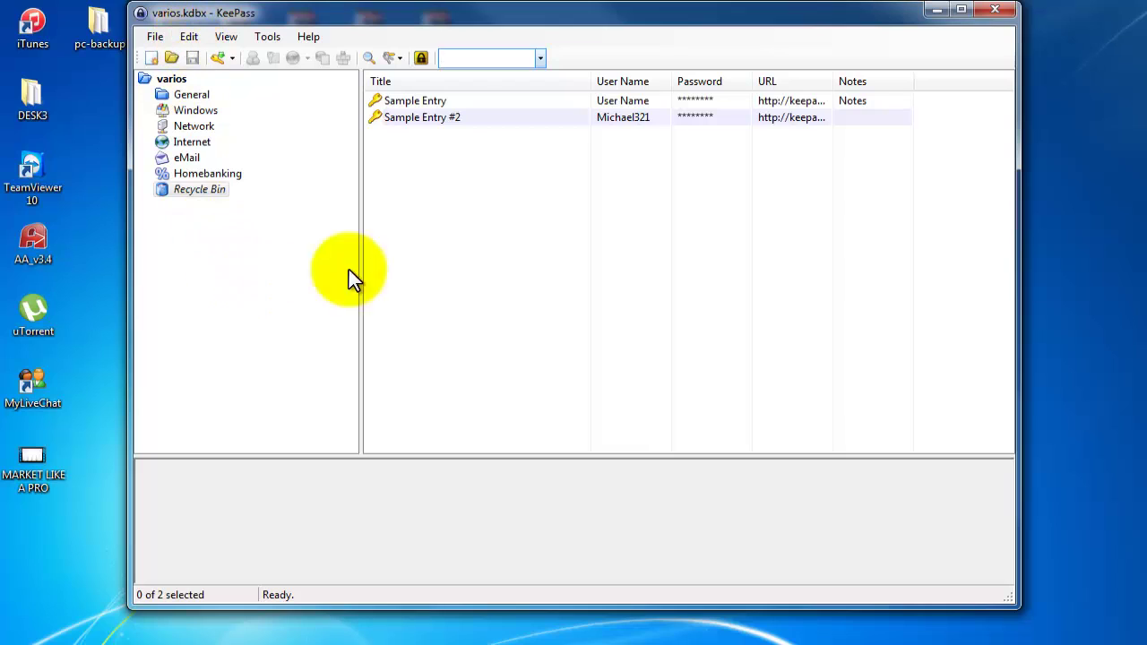
pyautogui.click(189, 143)
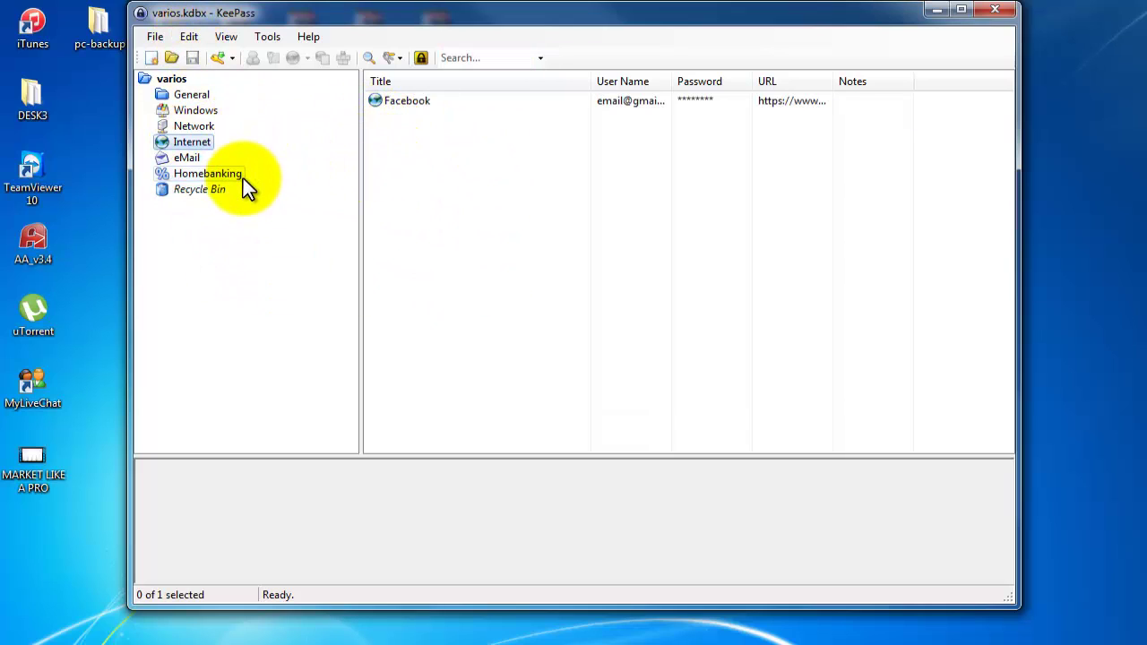
pyautogui.rightClick(174, 81)
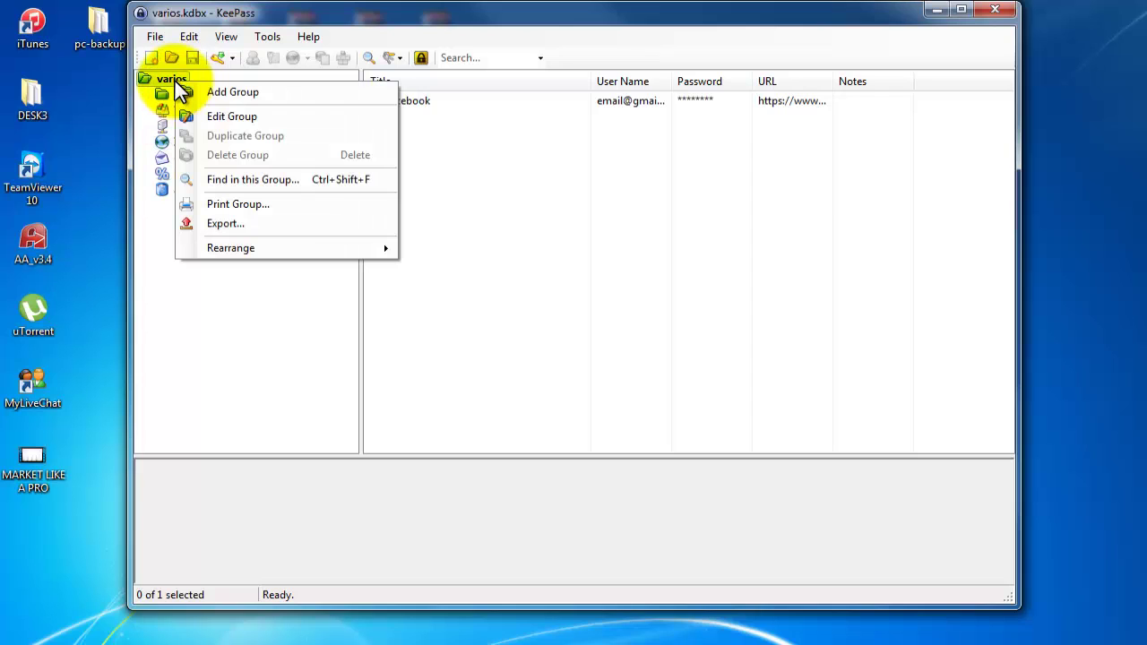
pyautogui.click(174, 79)
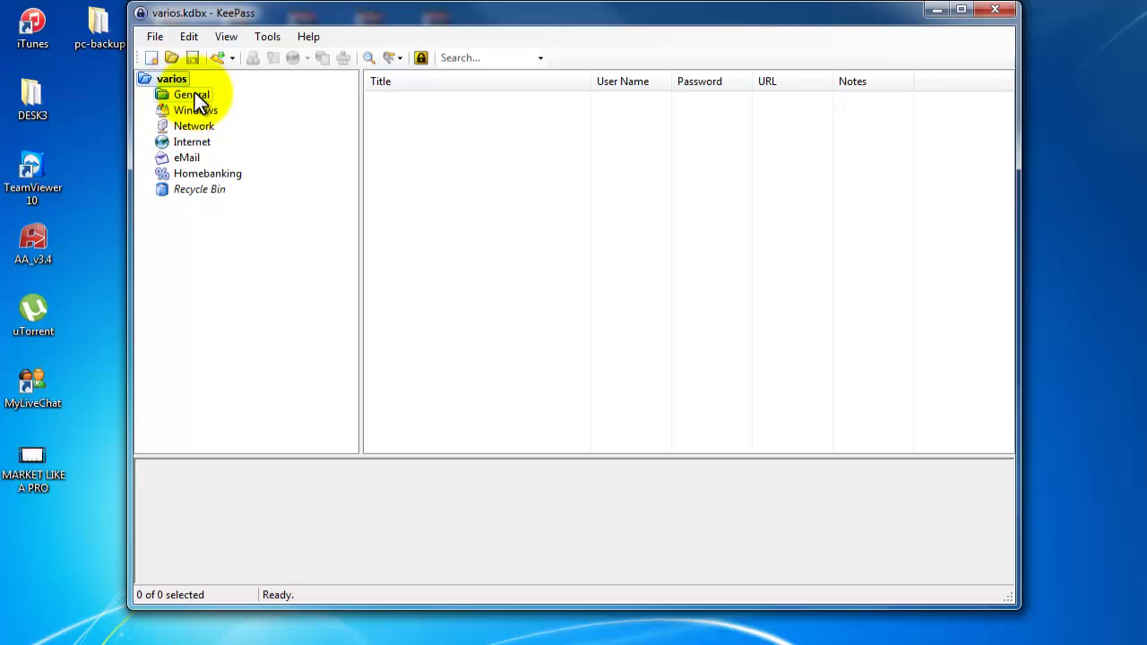
# Create a subgroup named New Group2 under General with icon 24.
pyautogui.rightClick(201, 93)
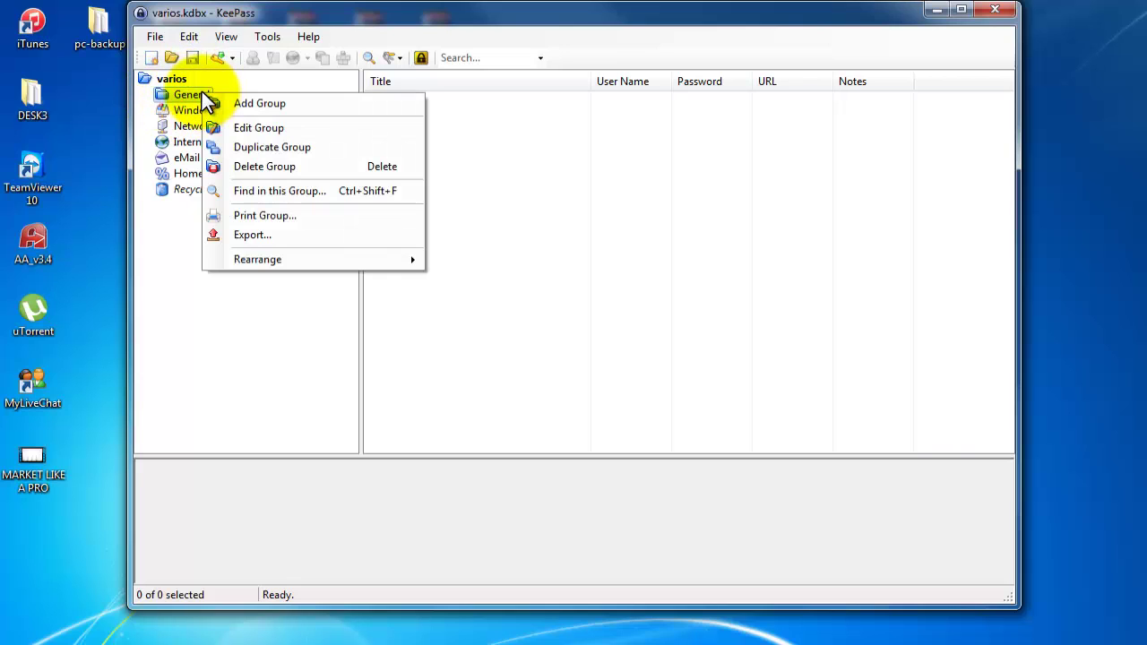
pyautogui.click(258, 104)
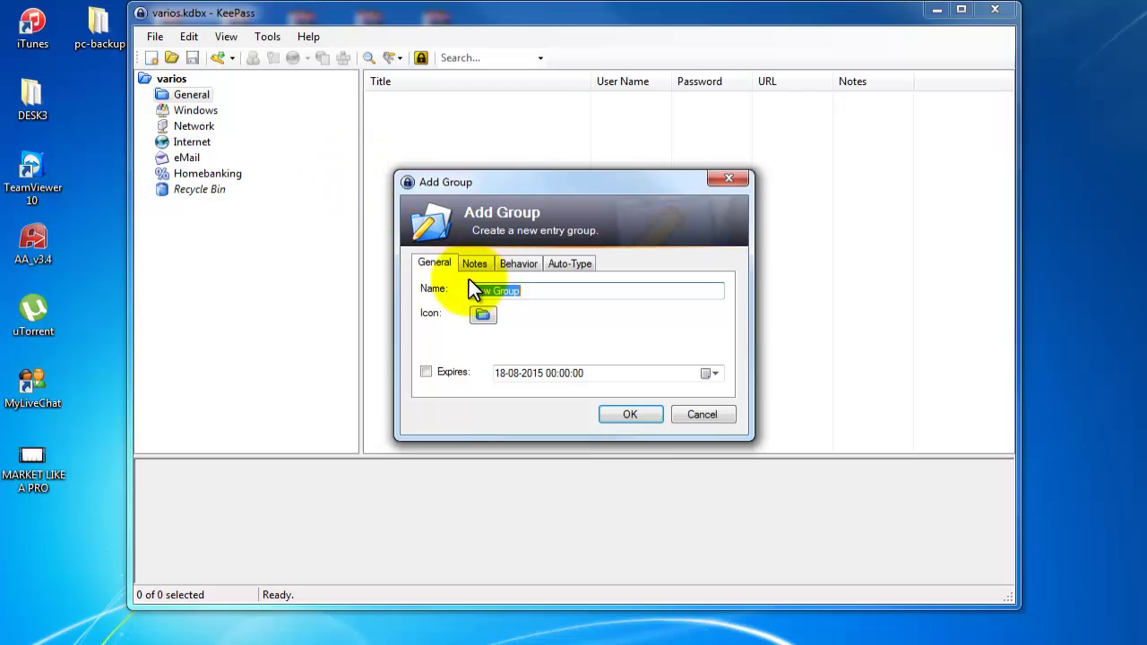
pyautogui.click(539, 301)
pyautogui.write('2')
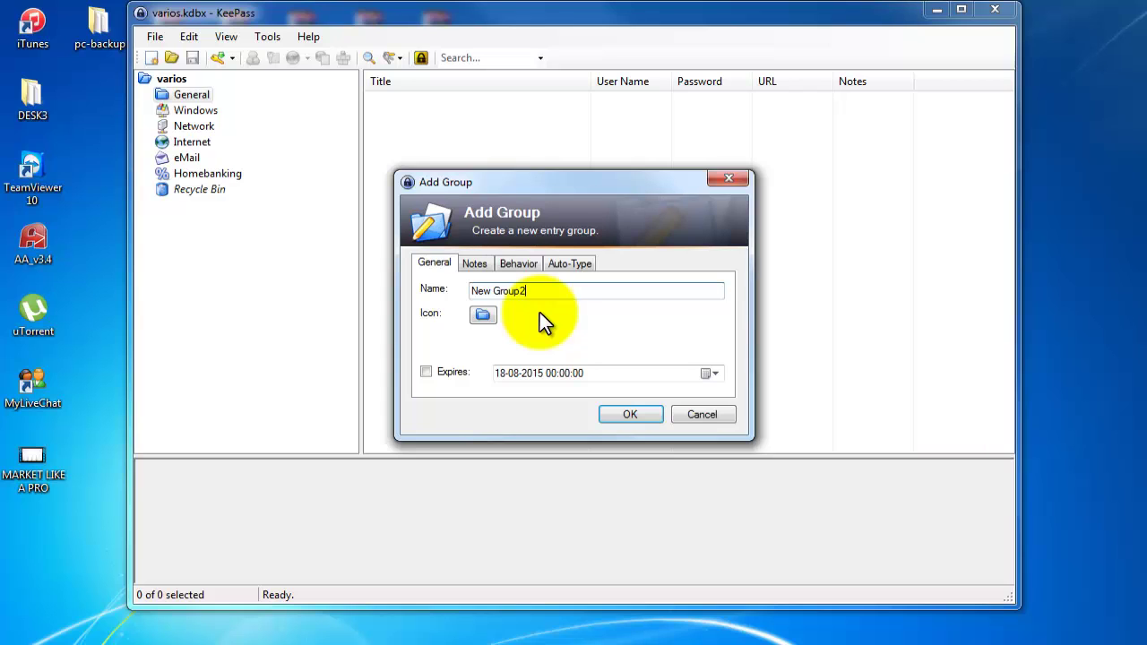
pyautogui.click(483, 314)
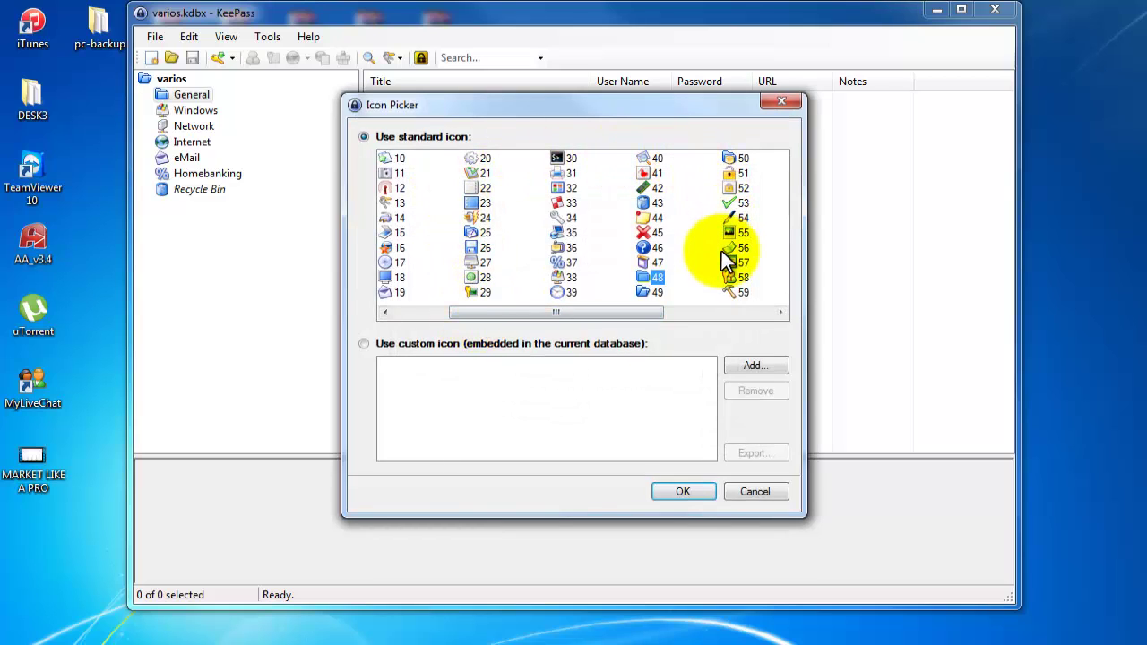
pyautogui.click(482, 218)
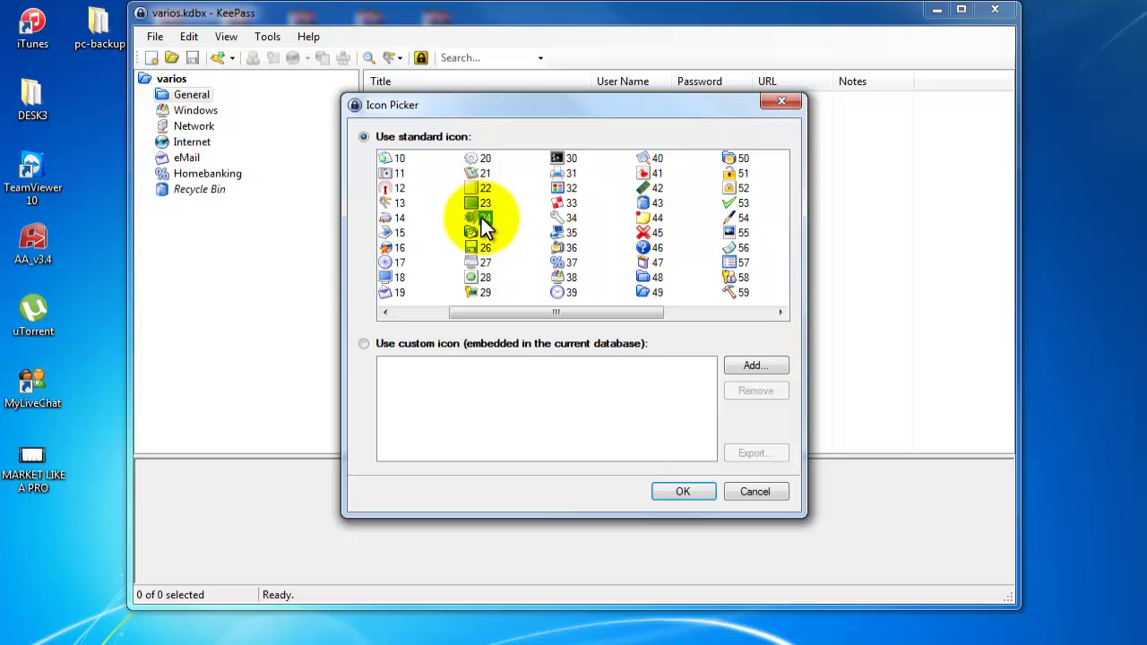
pyautogui.click(681, 485)
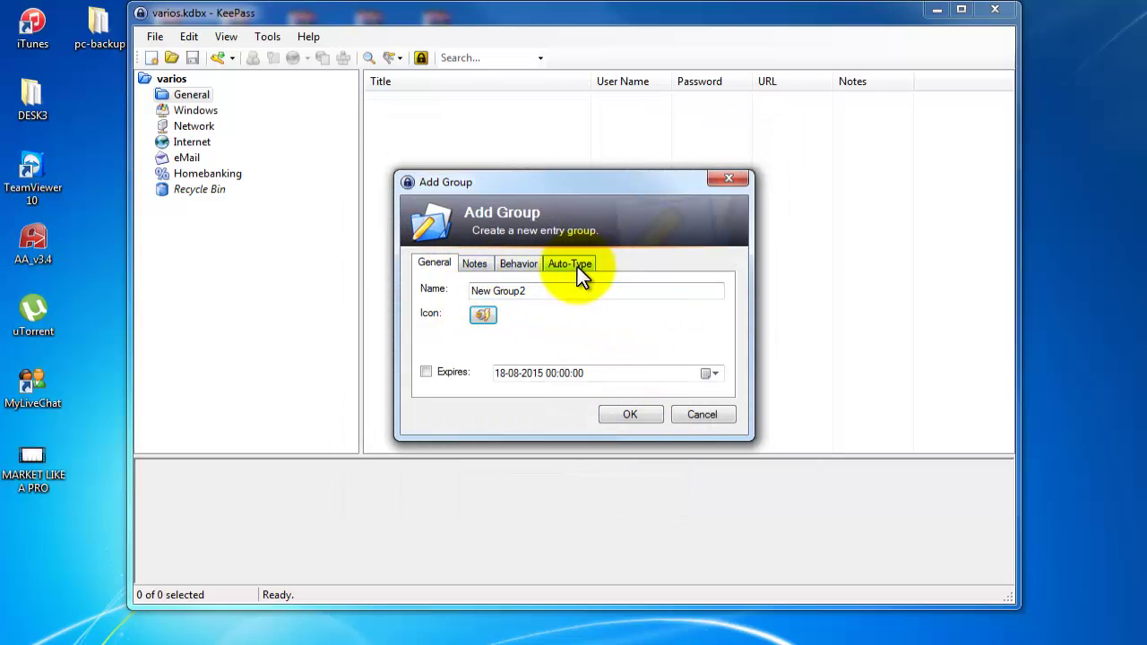
pyautogui.click(646, 411)
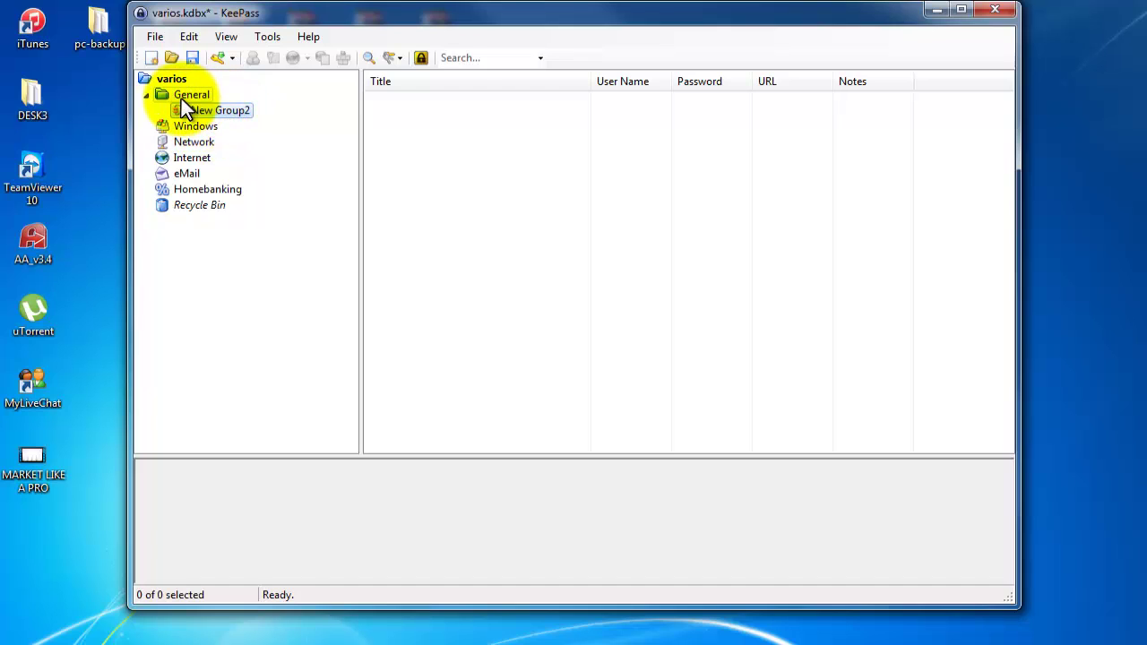
# Start a new entry from the entry list and cancel it without saving.
pyautogui.rightClick(419, 122)
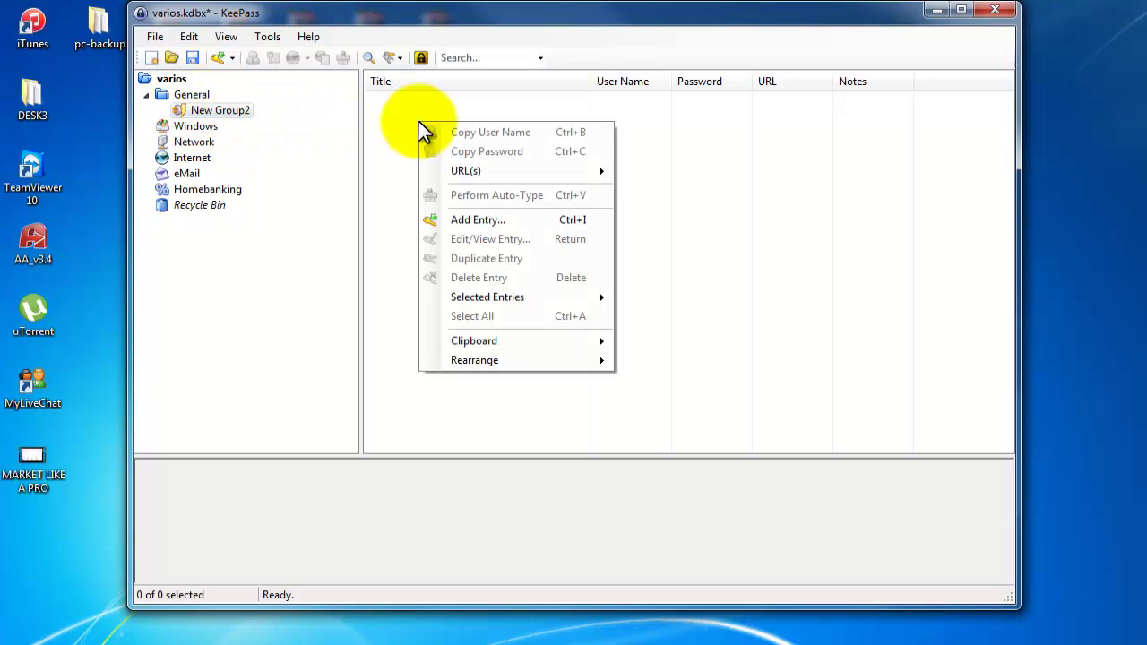
pyautogui.click(462, 217)
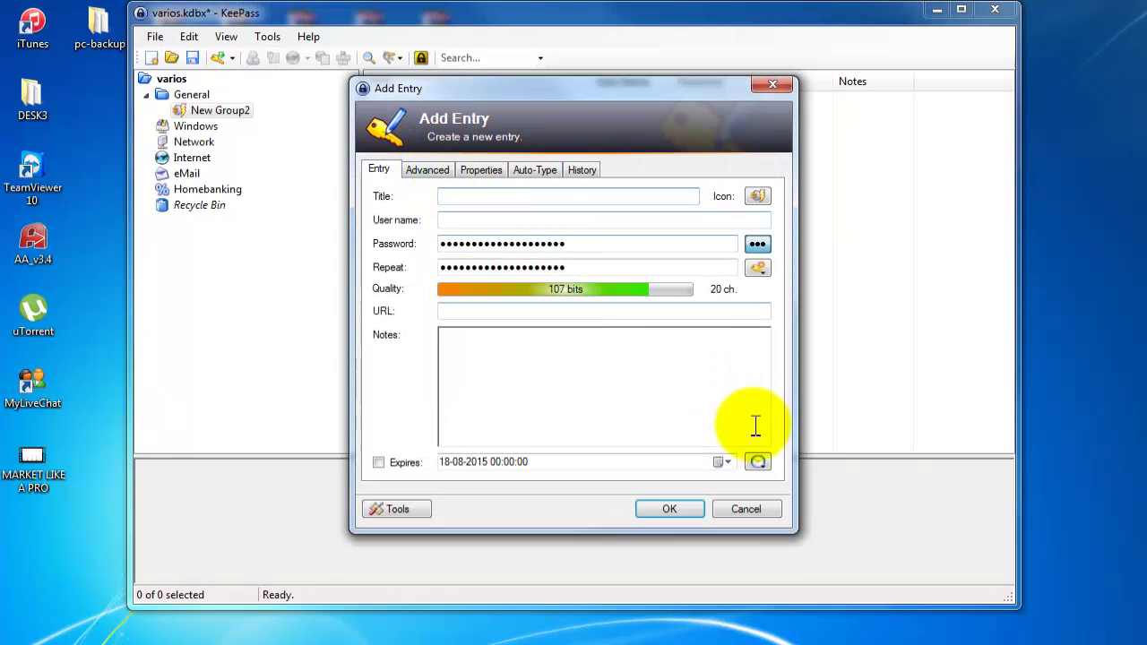
pyautogui.click(751, 509)
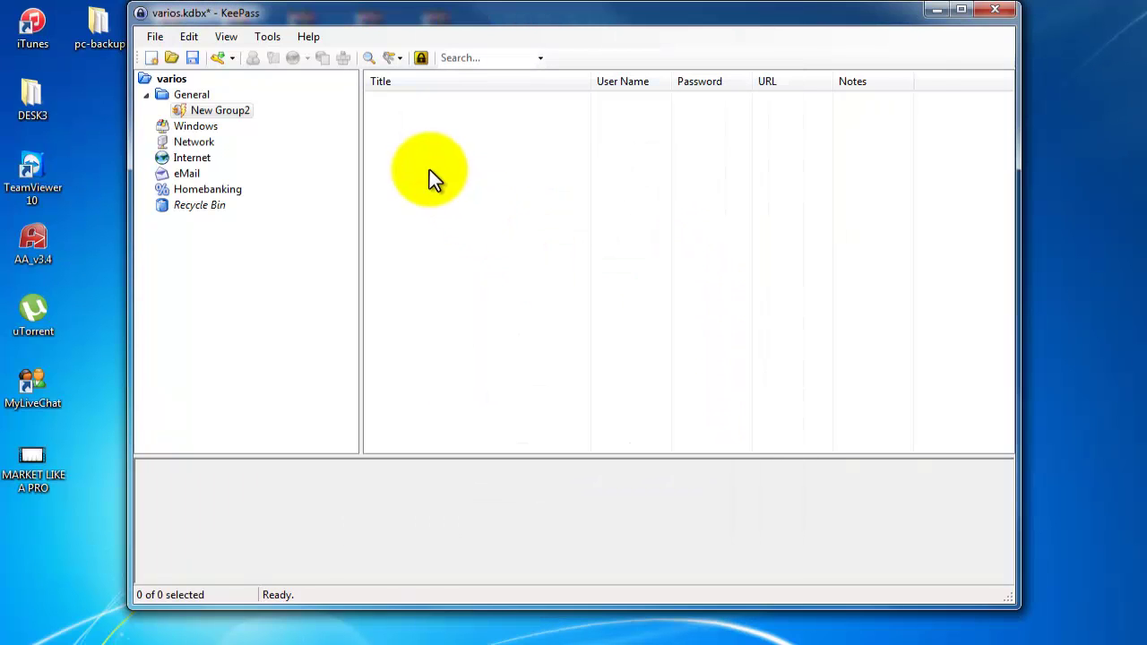
# Select General and New Group2, then collapse General in the group tree.
pyautogui.click(181, 91)
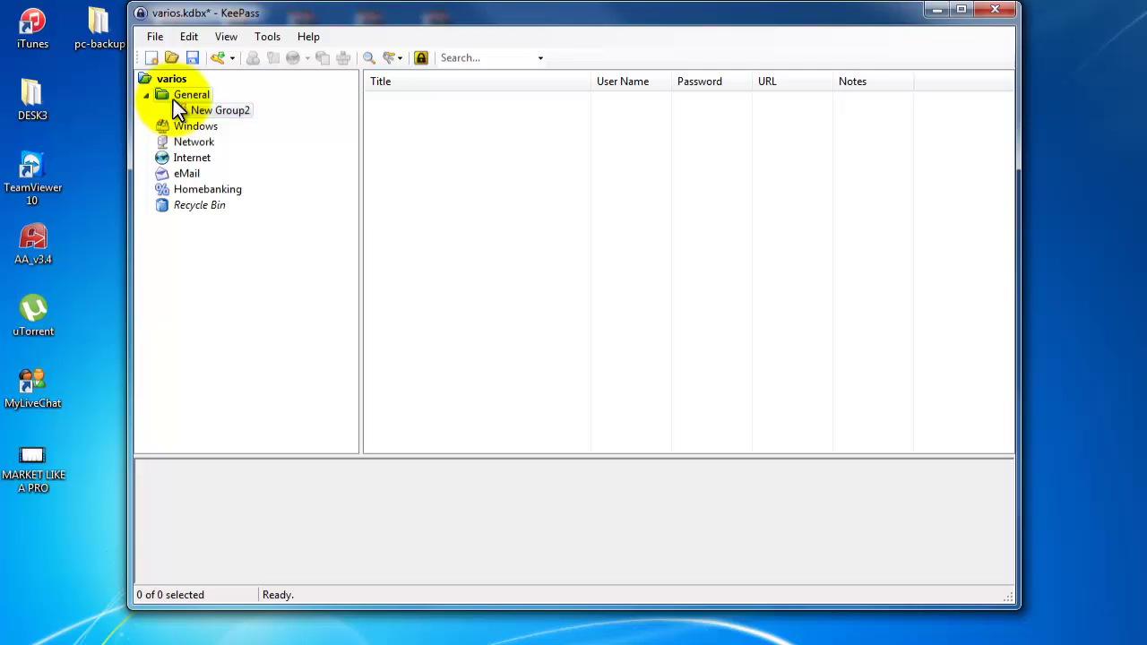
pyautogui.click(173, 101)
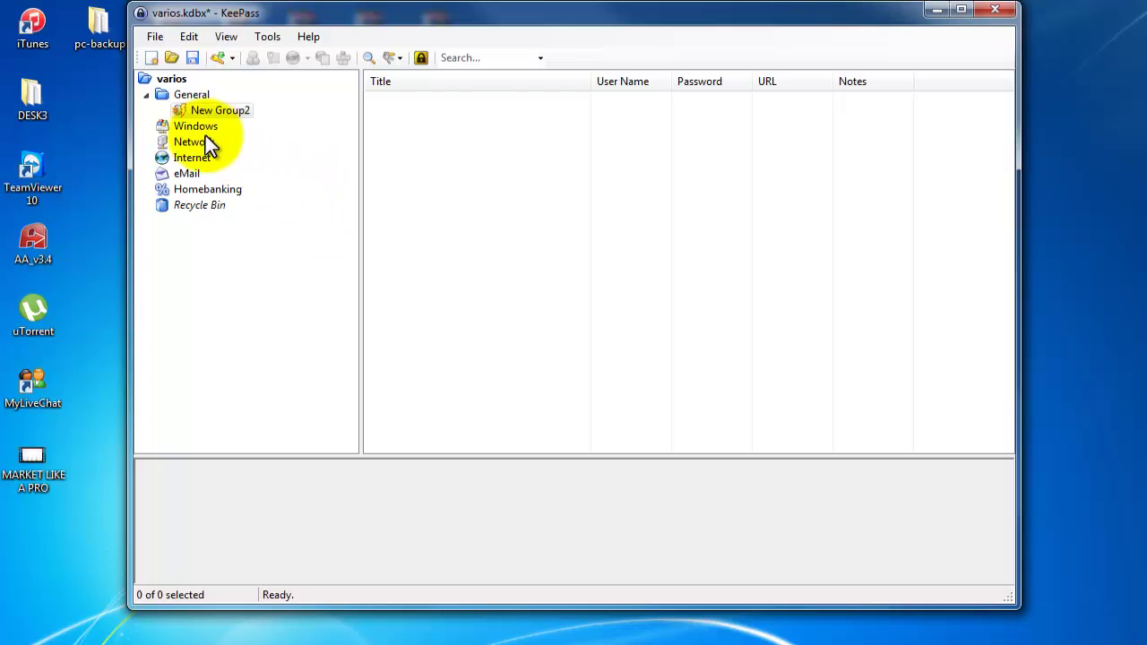
pyautogui.click(146, 96)
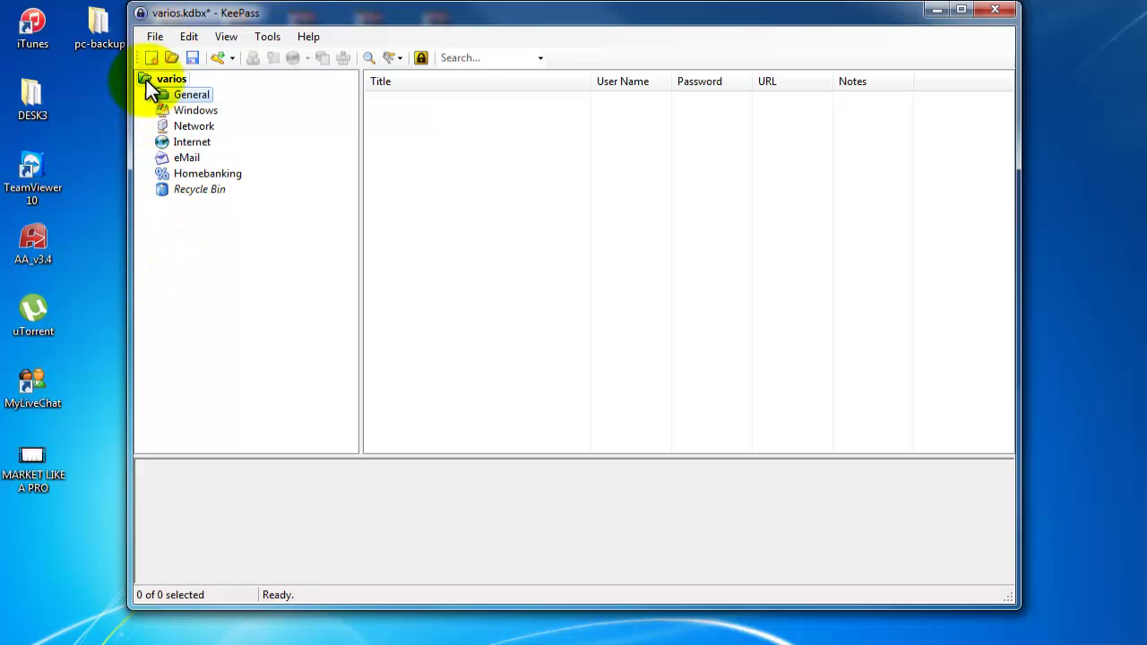
# Open RuiStuffs.kdbx via File > Open > Open File and unlock it with its master password.
pyautogui.click(152, 37)
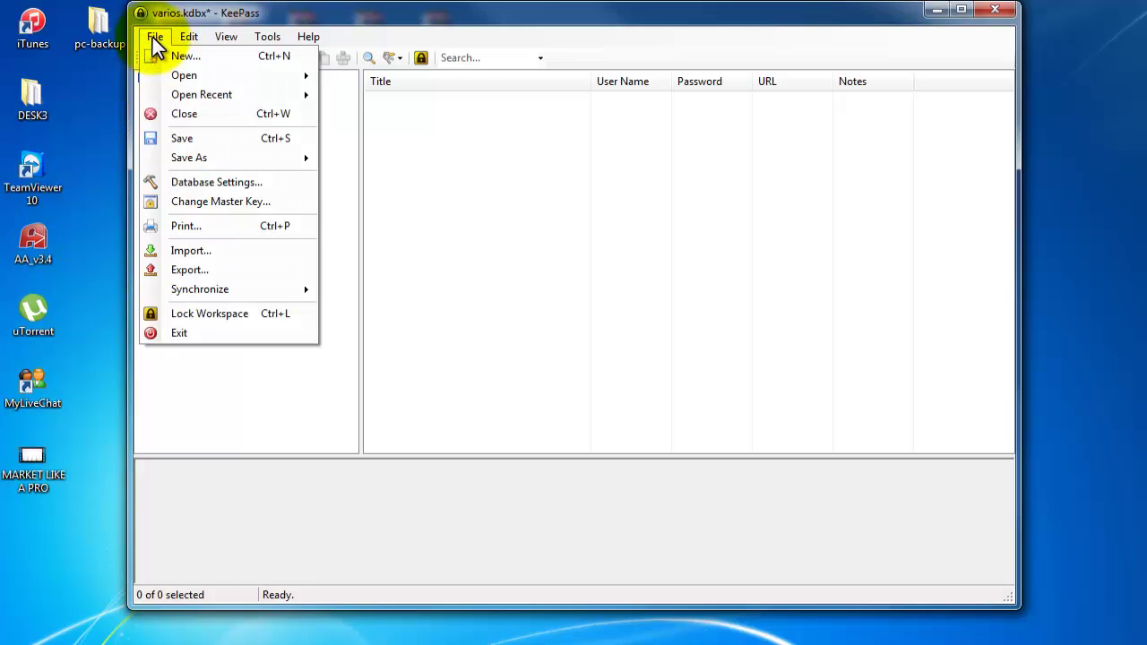
pyautogui.moveTo(172, 77)
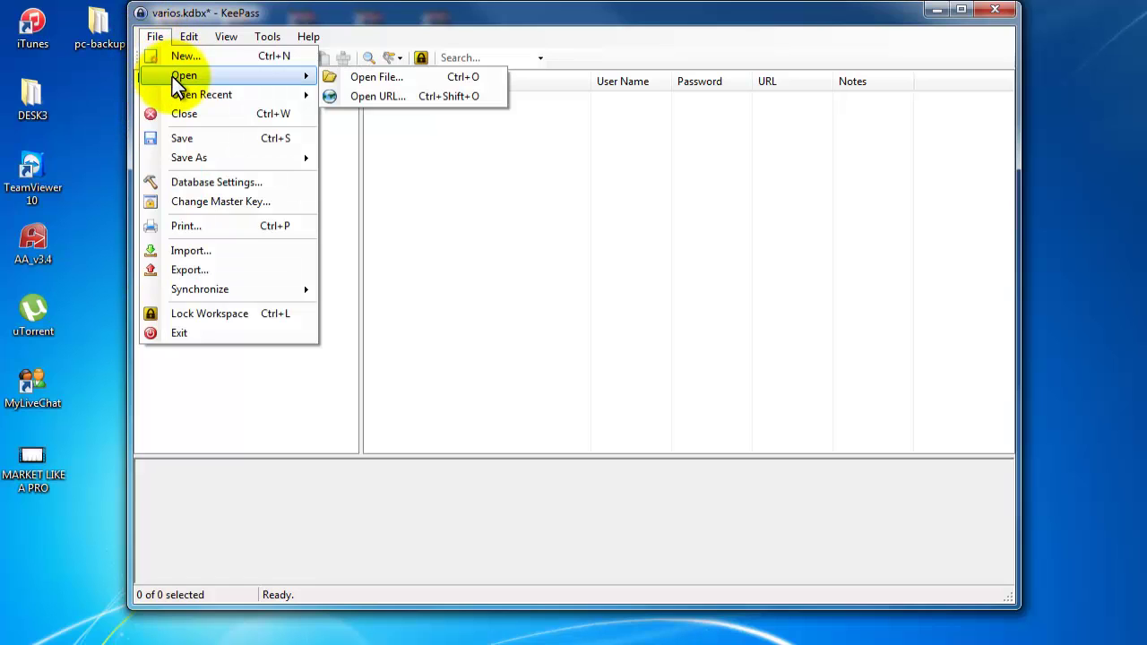
pyautogui.click(373, 77)
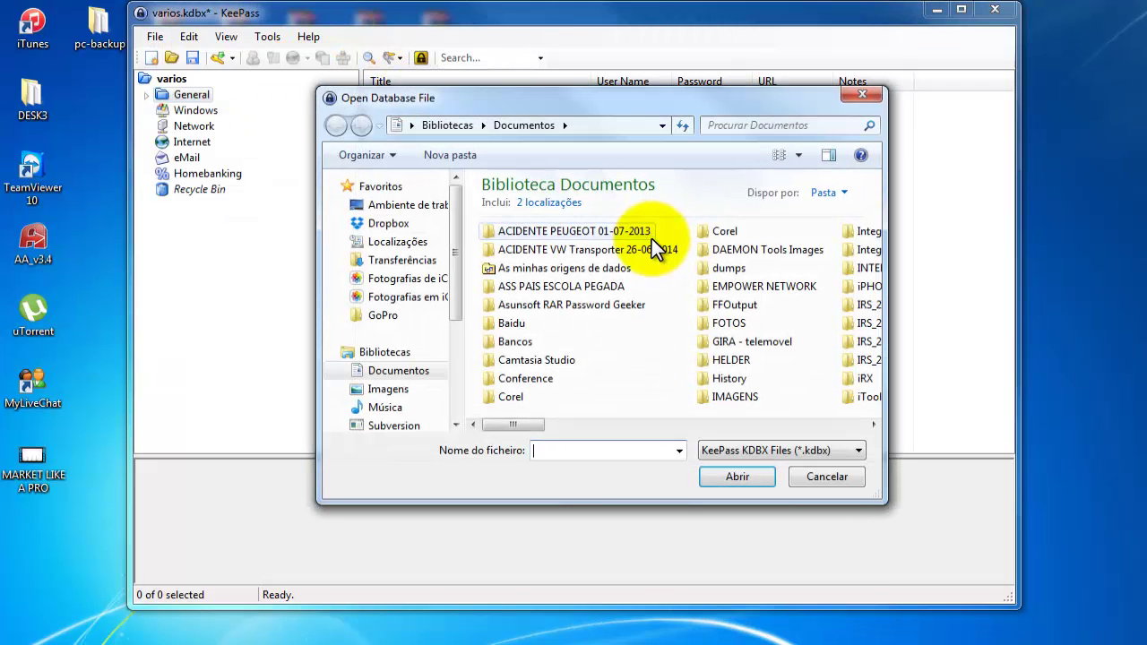
pyautogui.moveTo(538, 424); pyautogui.dragTo(856, 424)
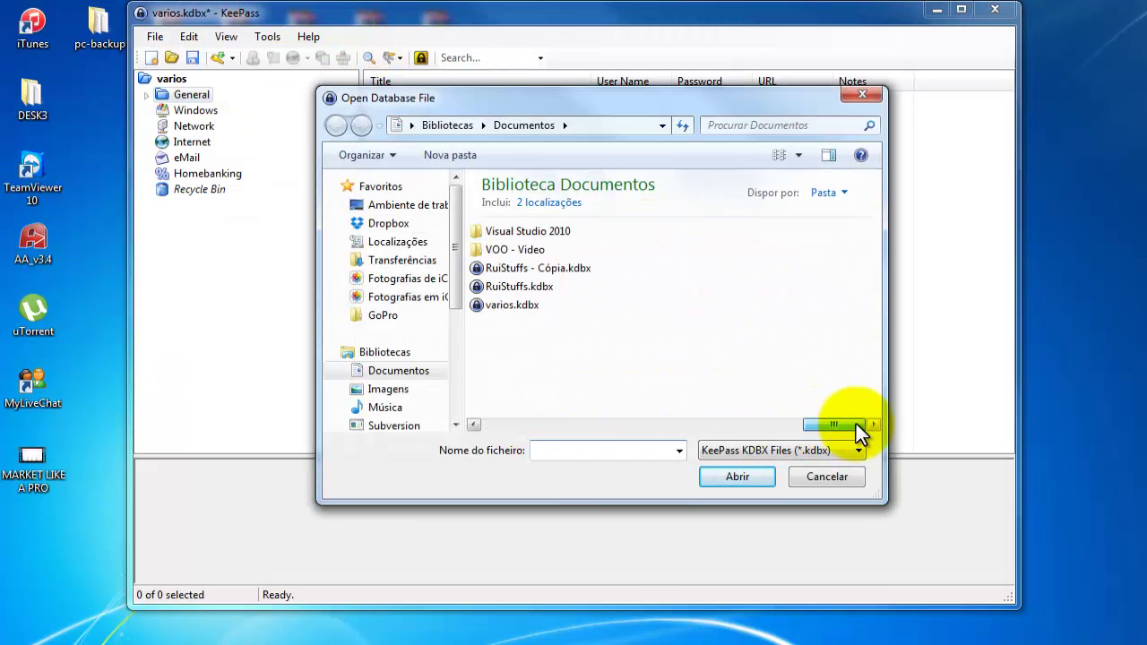
pyautogui.click(549, 286)
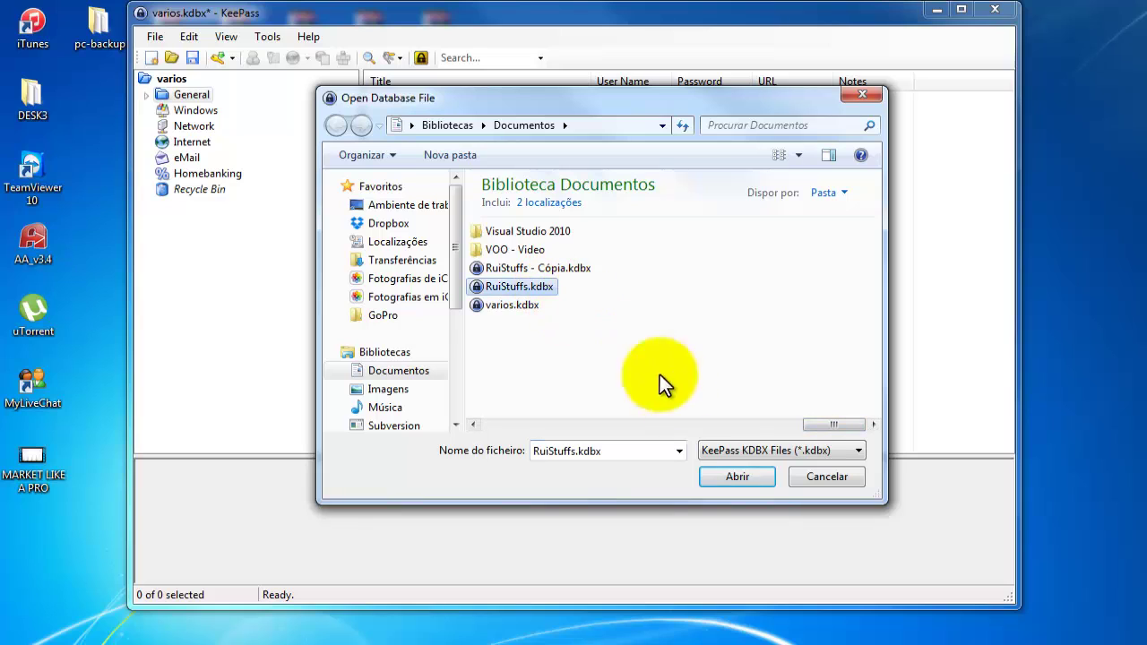
pyautogui.click(737, 476)
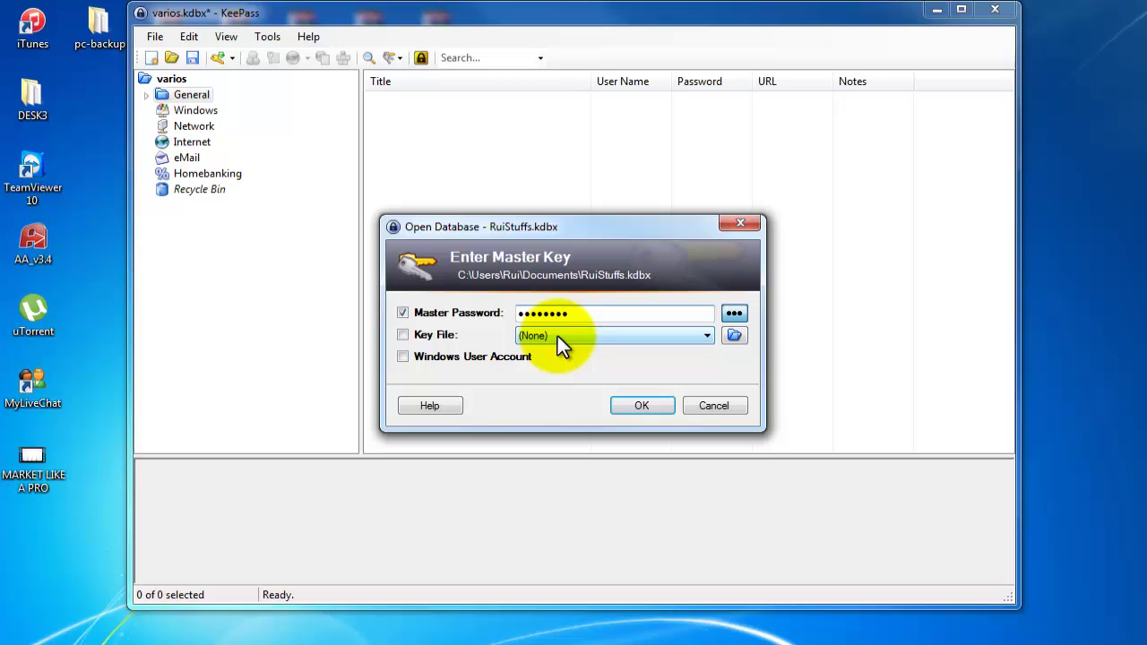
pyautogui.click(625, 403)
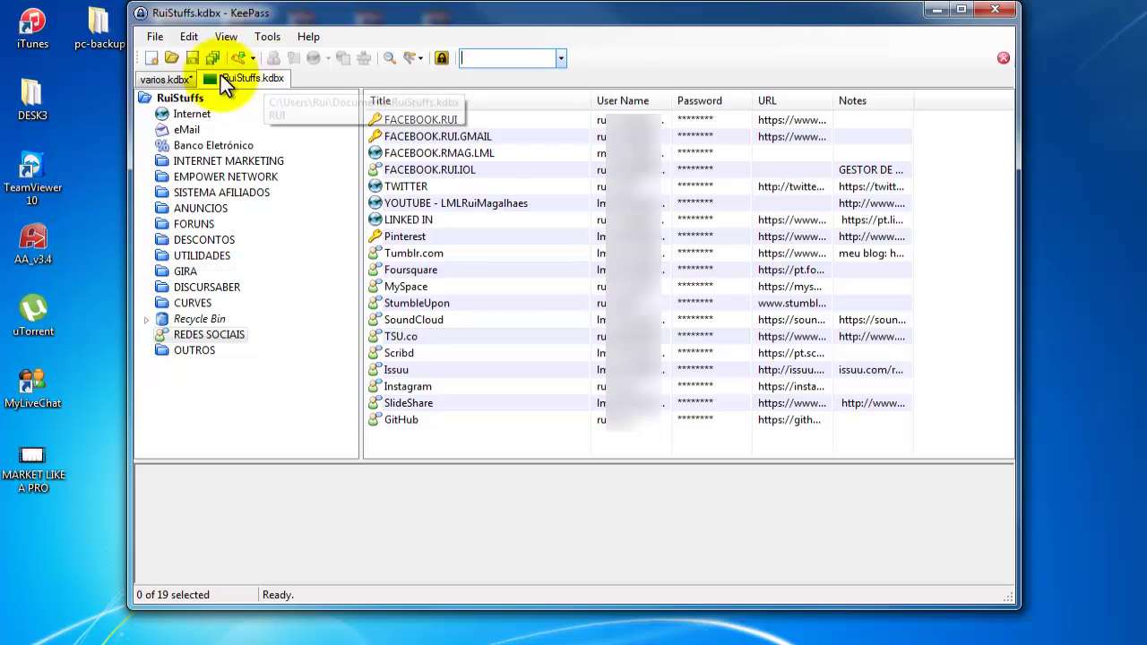
# Switch between varios and RuiStuffs, then browse the Internet, eMail, Banco Eletrónico, INTERNET MARKETING, EMPOWER NETWORK and SISTEMA AFILIADOS groups.
pyautogui.click(164, 77)
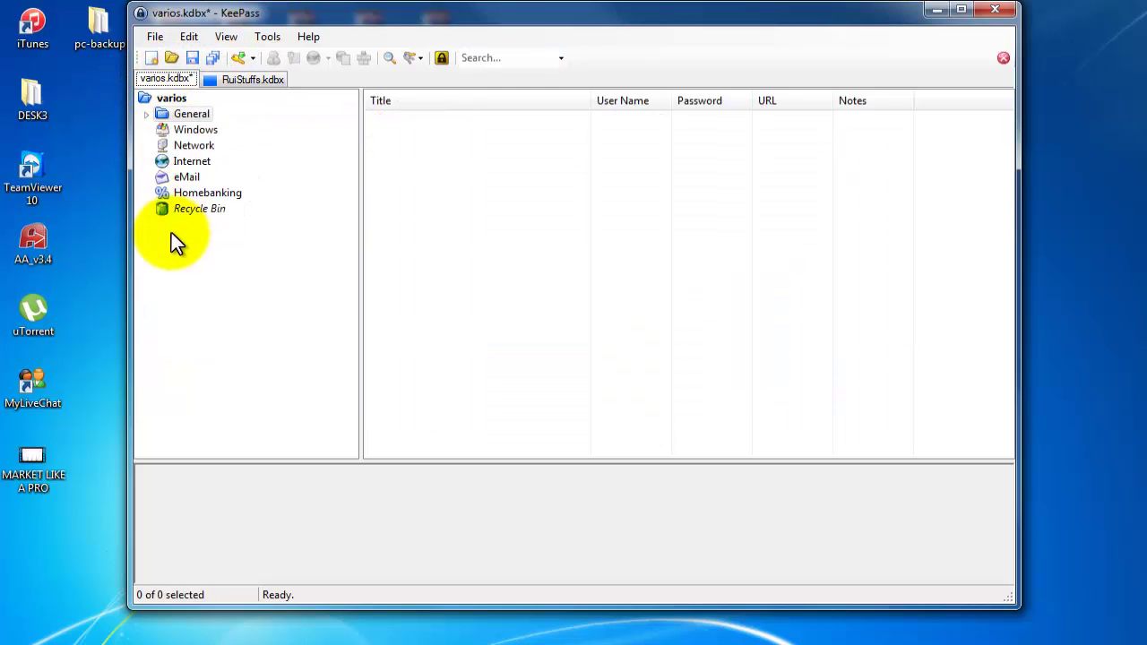
pyautogui.click(244, 80)
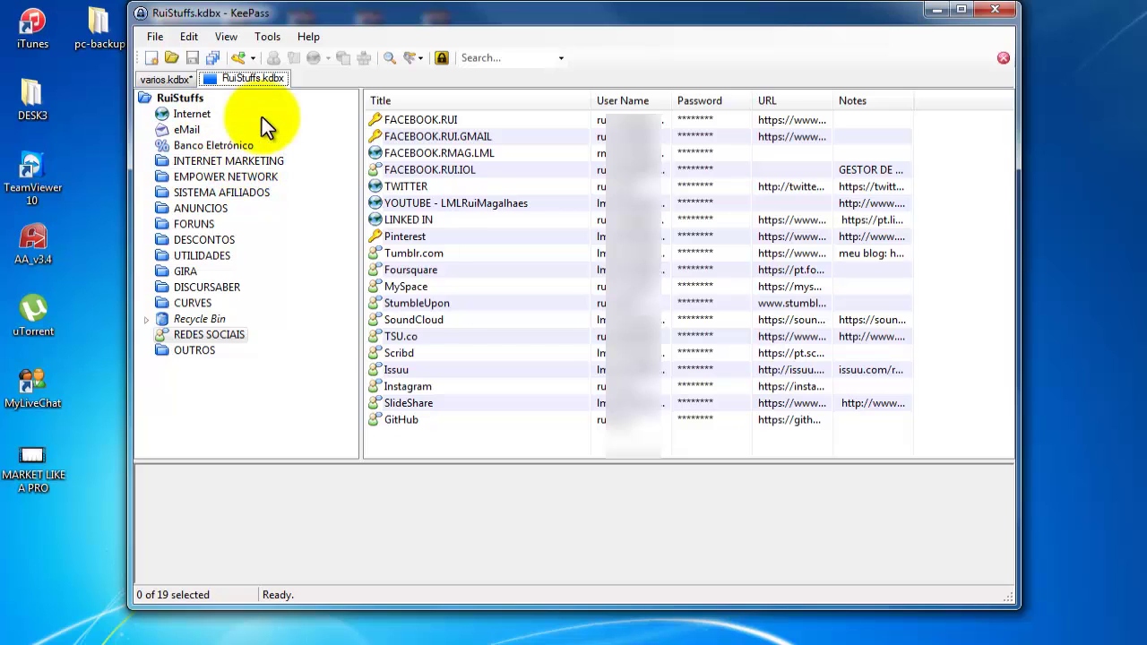
pyautogui.click(187, 113)
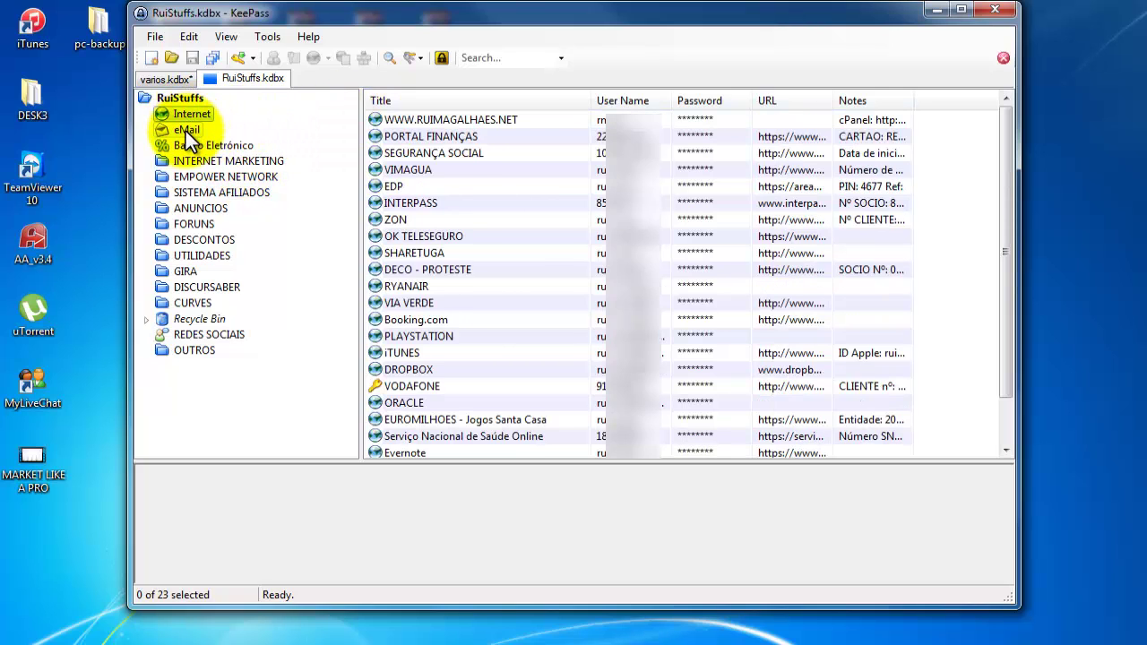
pyautogui.click(186, 131)
pyautogui.click(187, 146)
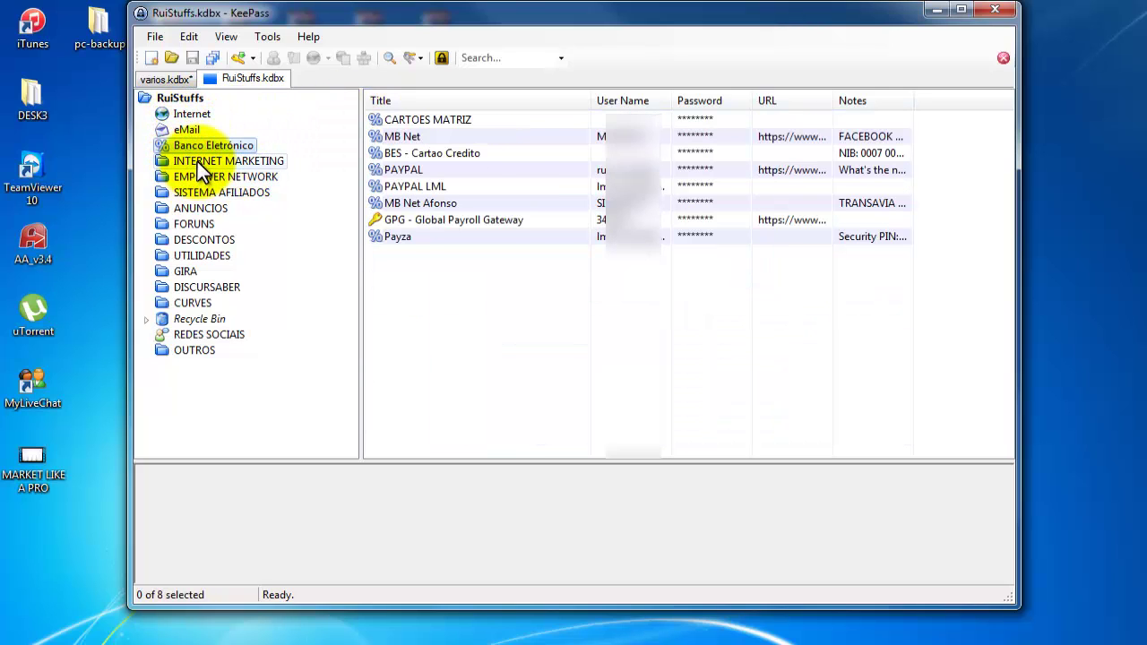
pyautogui.click(197, 162)
pyautogui.click(192, 177)
pyautogui.click(191, 189)
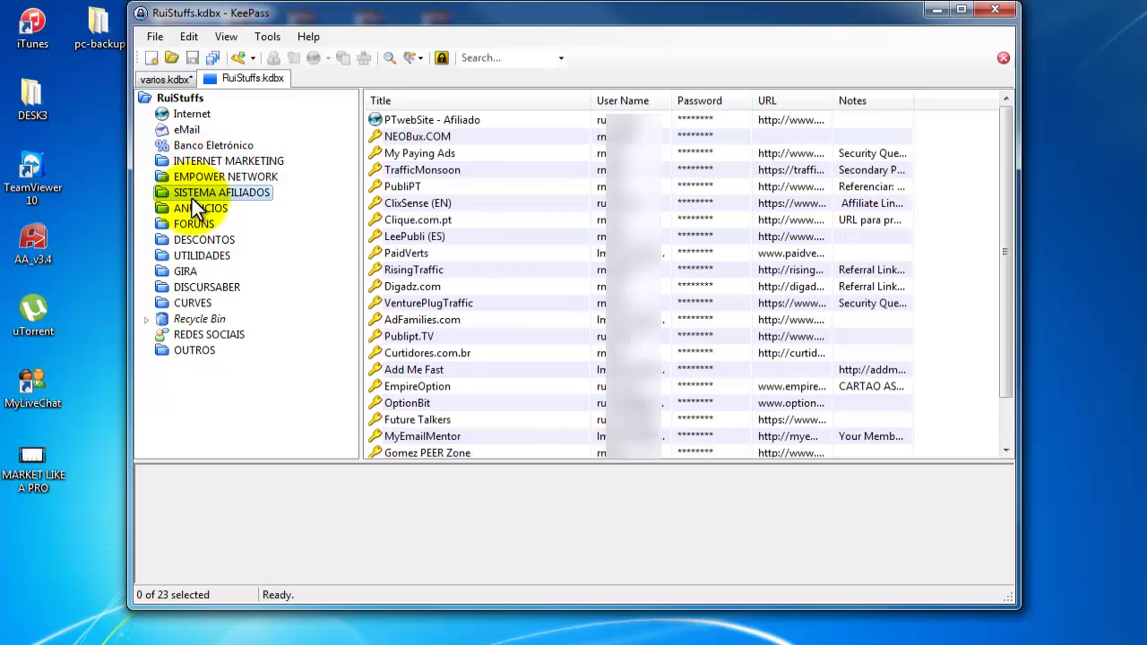
# Browse the ANUNCIOS, FORUNS, DESCONTOS, UTILIDADES, GIRA, DISCURSABER and CURVES groups in RuiStuffs.
pyautogui.click(194, 209)
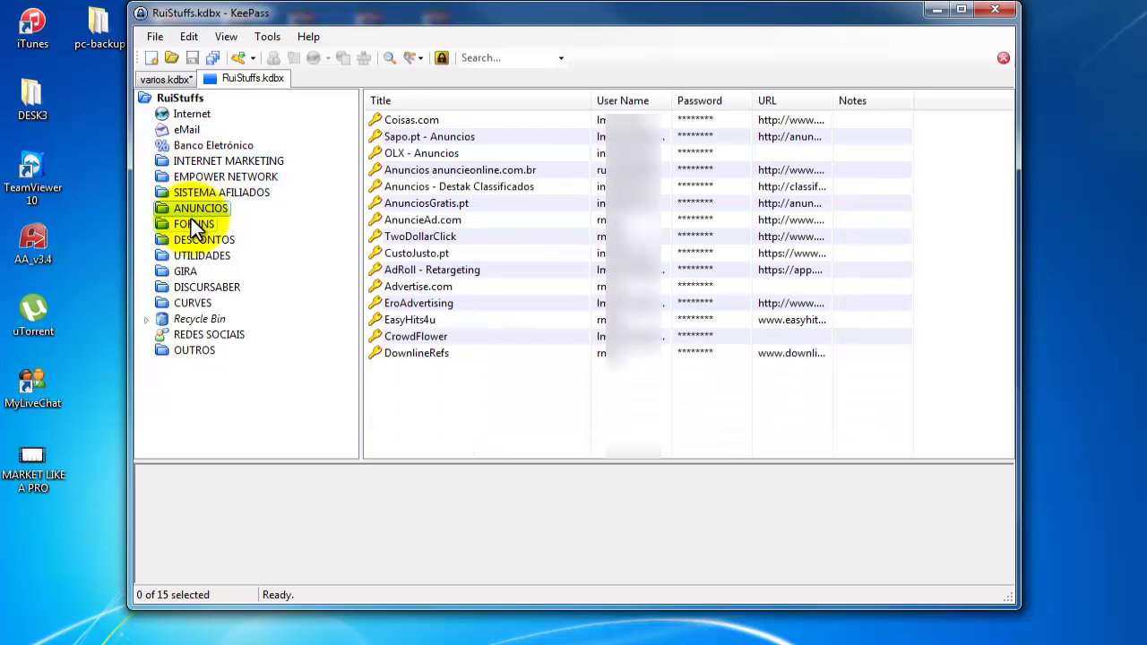
pyautogui.click(195, 225)
pyautogui.click(189, 238)
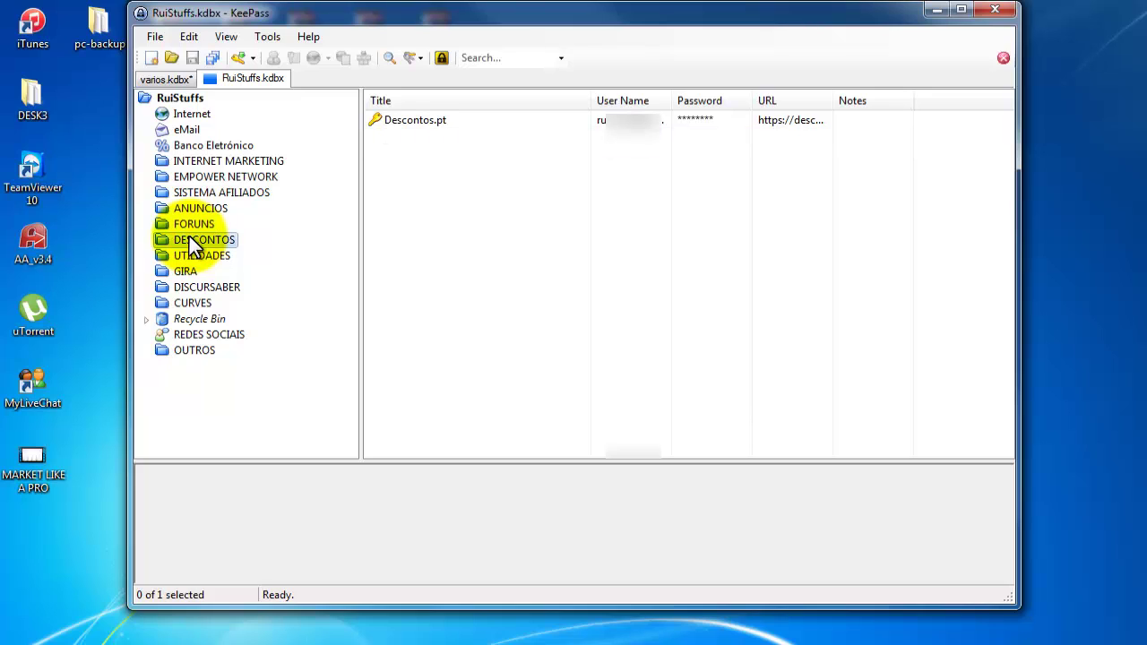
pyautogui.click(190, 258)
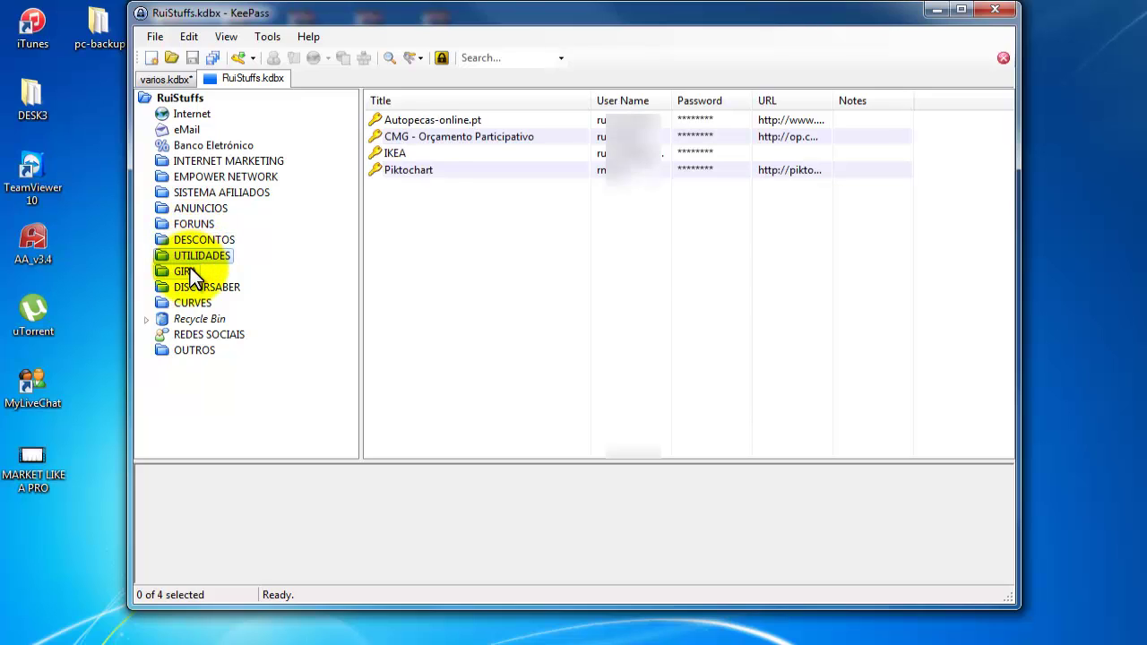
pyautogui.click(190, 270)
pyautogui.click(190, 287)
pyautogui.click(189, 303)
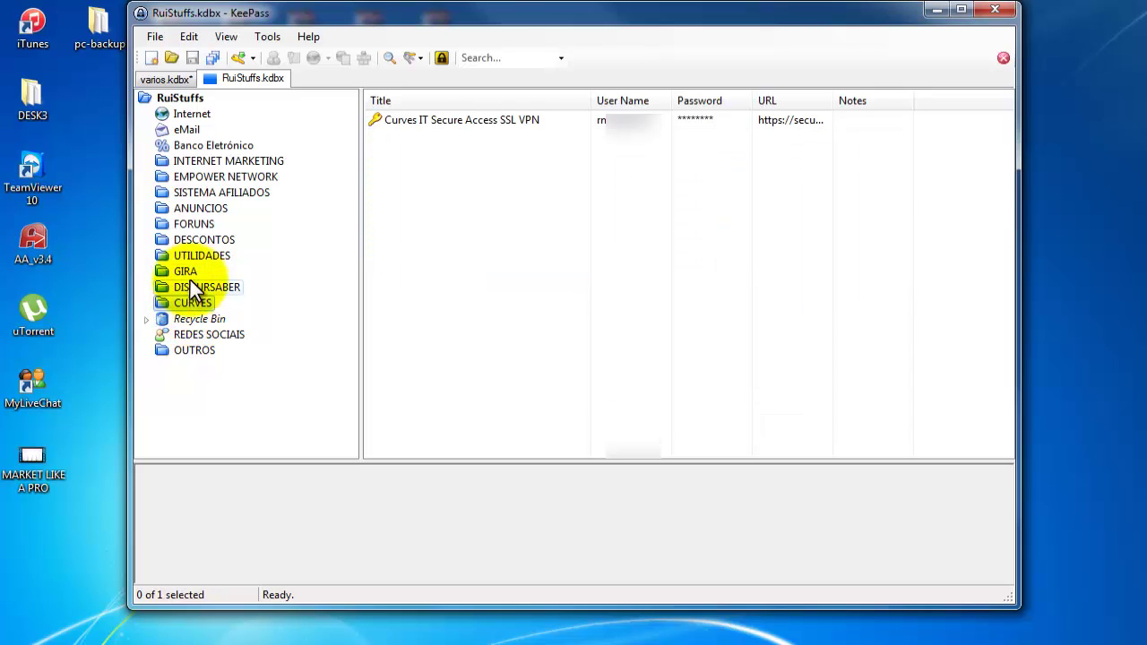
# Revisit the INTERNET MARKETING, Internet, SISTEMA AFILIADOS and EMPOWER NETWORK groups, then Alt+Tab to the Facebook page.
pyautogui.click(207, 160)
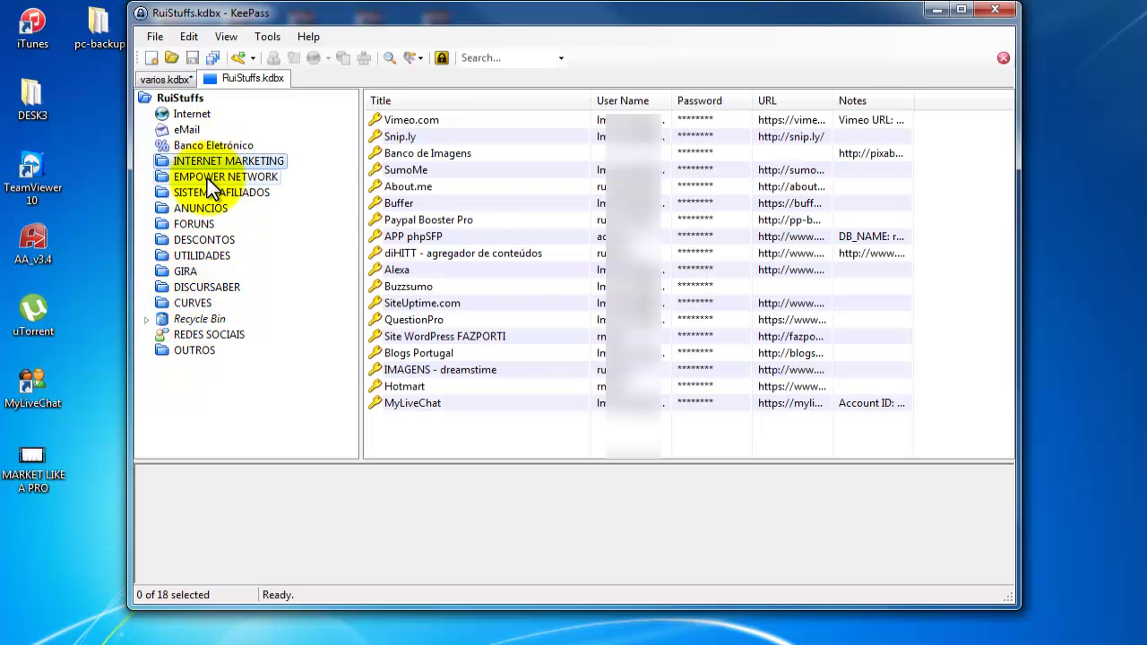
pyautogui.click(194, 120)
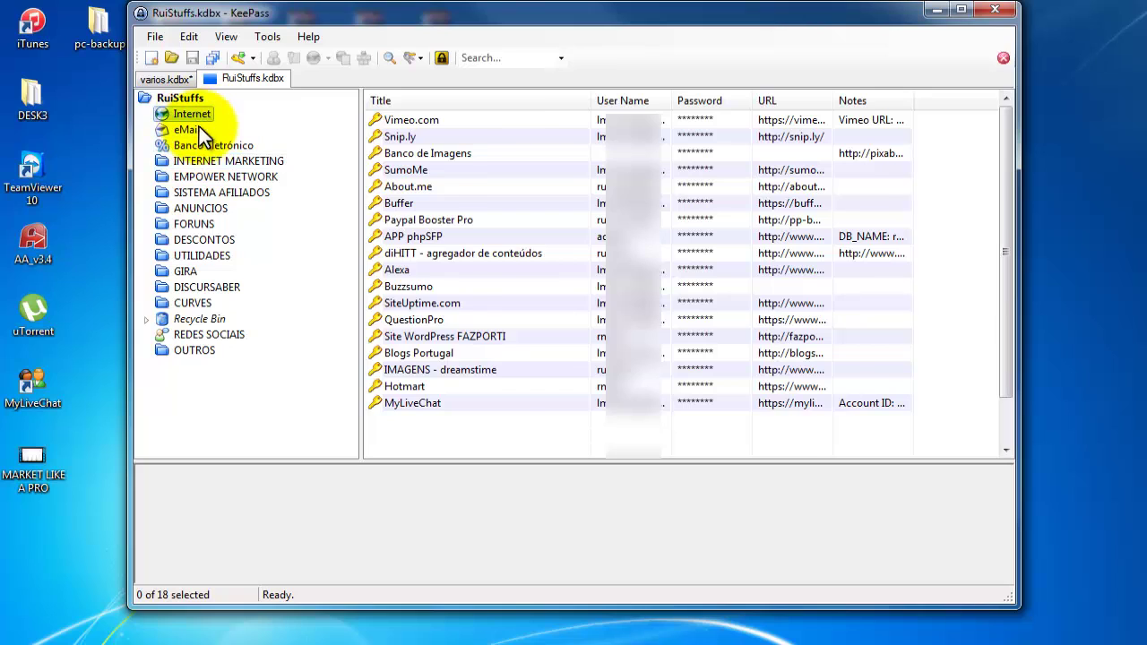
pyautogui.click(209, 191)
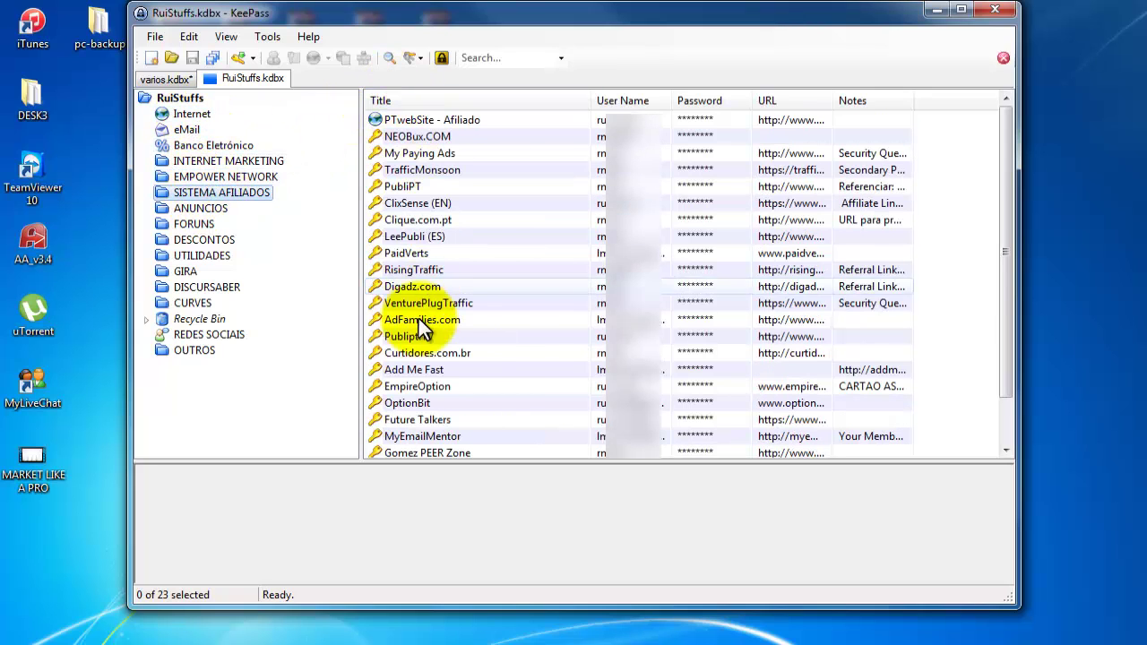
pyautogui.click(213, 176)
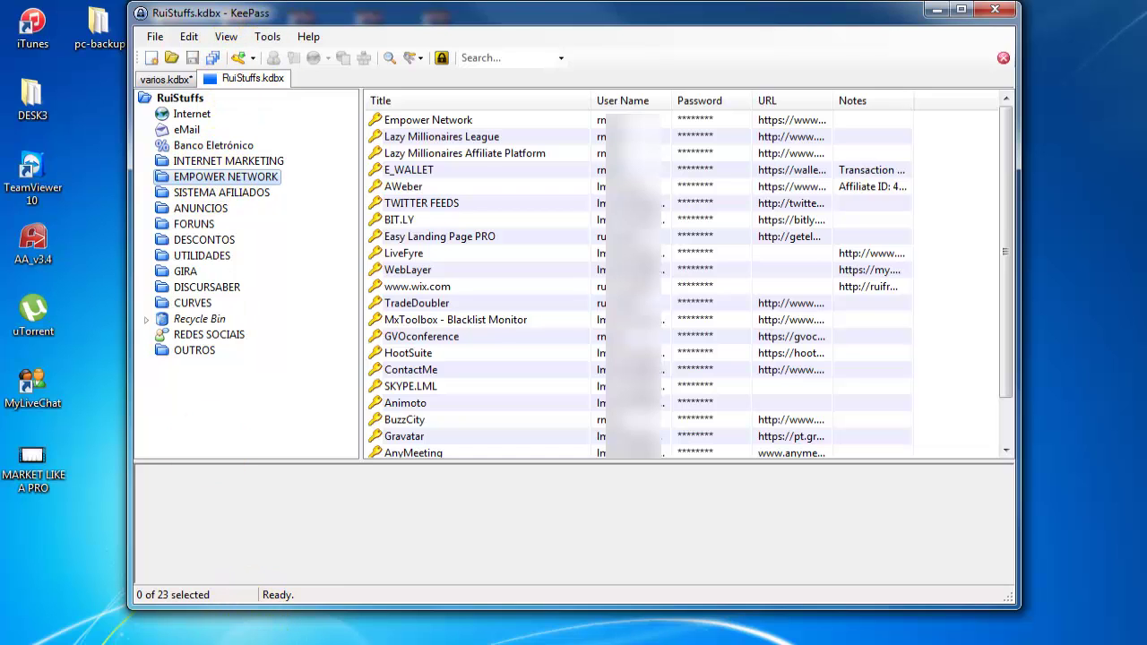
pyautogui.hotkey('alt', 'Tab')
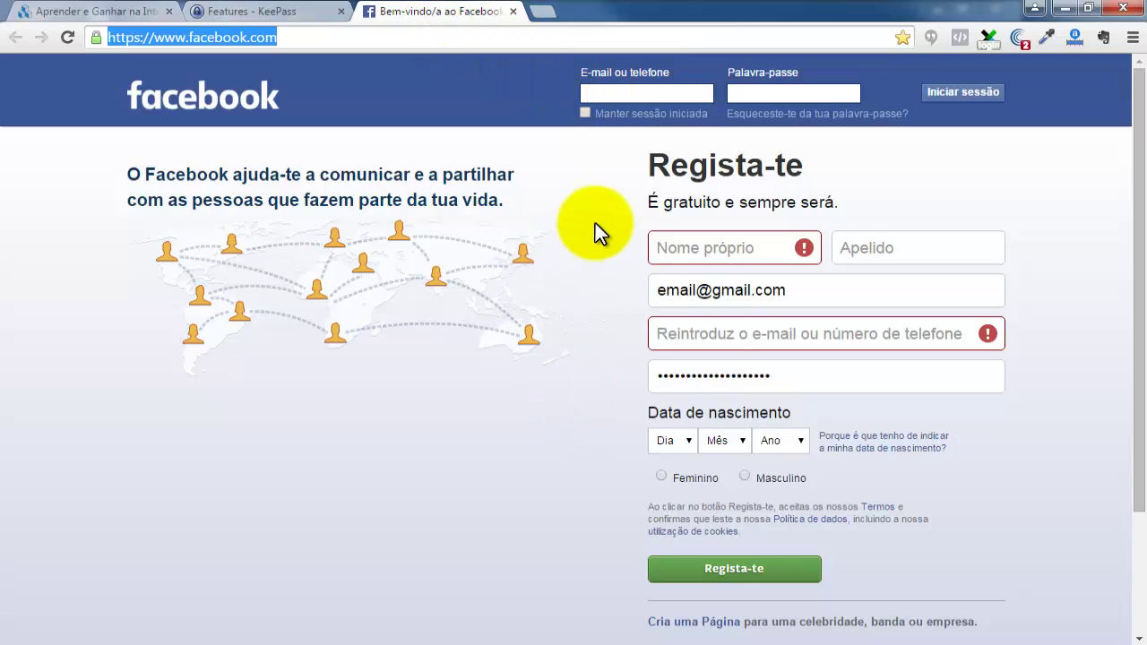
# Reload Facebook to clear the sign-up form and bring the RuiStuffs.kdbx REDES SOCIAIS entries forward.
pyautogui.press('F5')
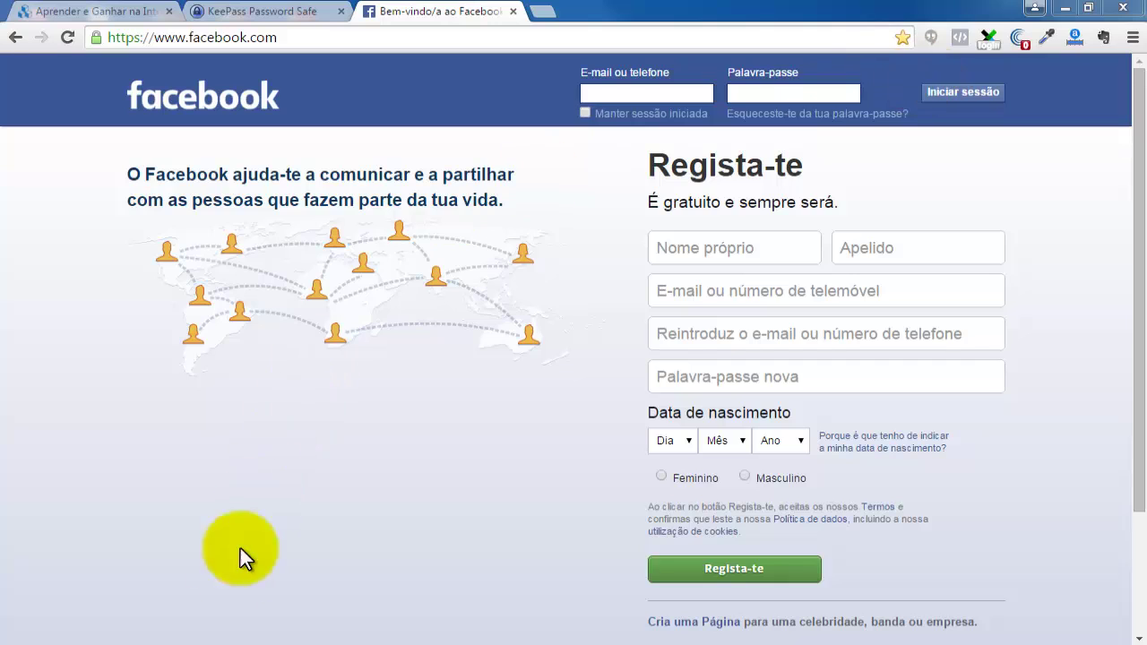
pyautogui.click(164, 643)
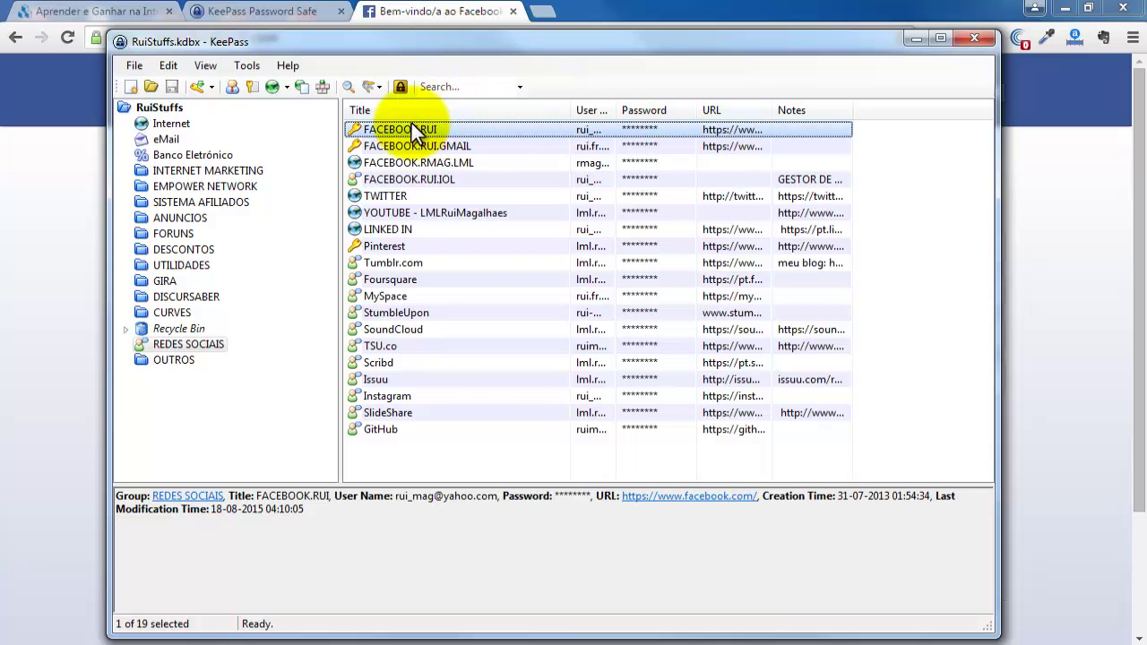
# Auto-type the FACEBOOK.RUI entry's credentials into Facebook's e-mail login field to sign in.
pyautogui.moveTo(453, 44); pyautogui.dragTo(561, 168)
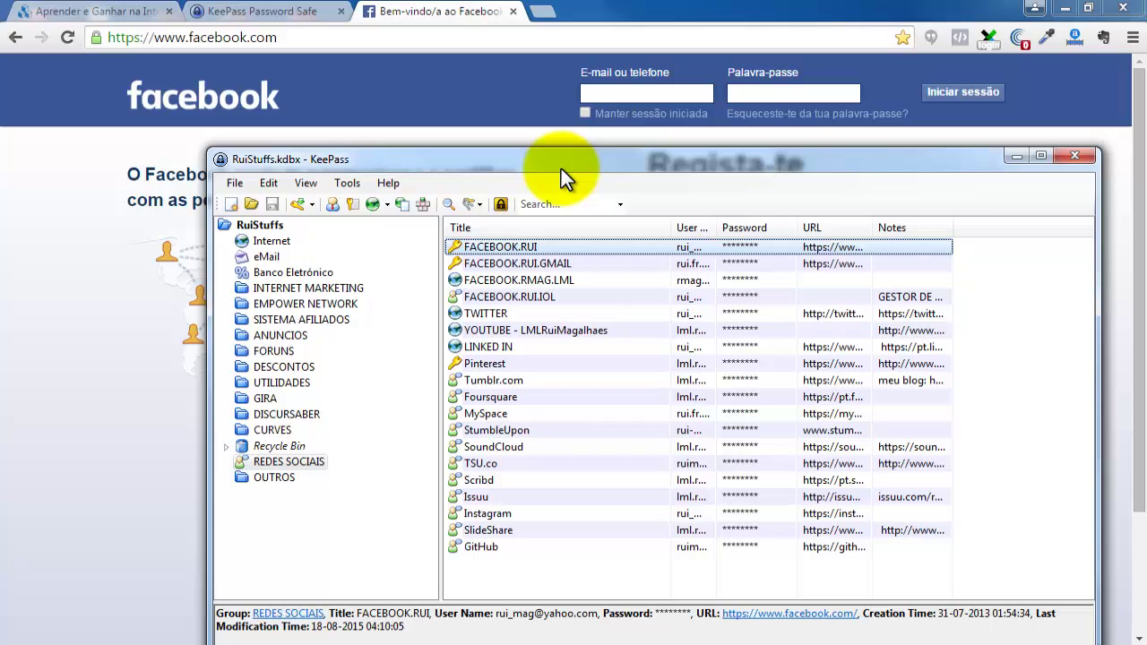
pyautogui.click(605, 93)
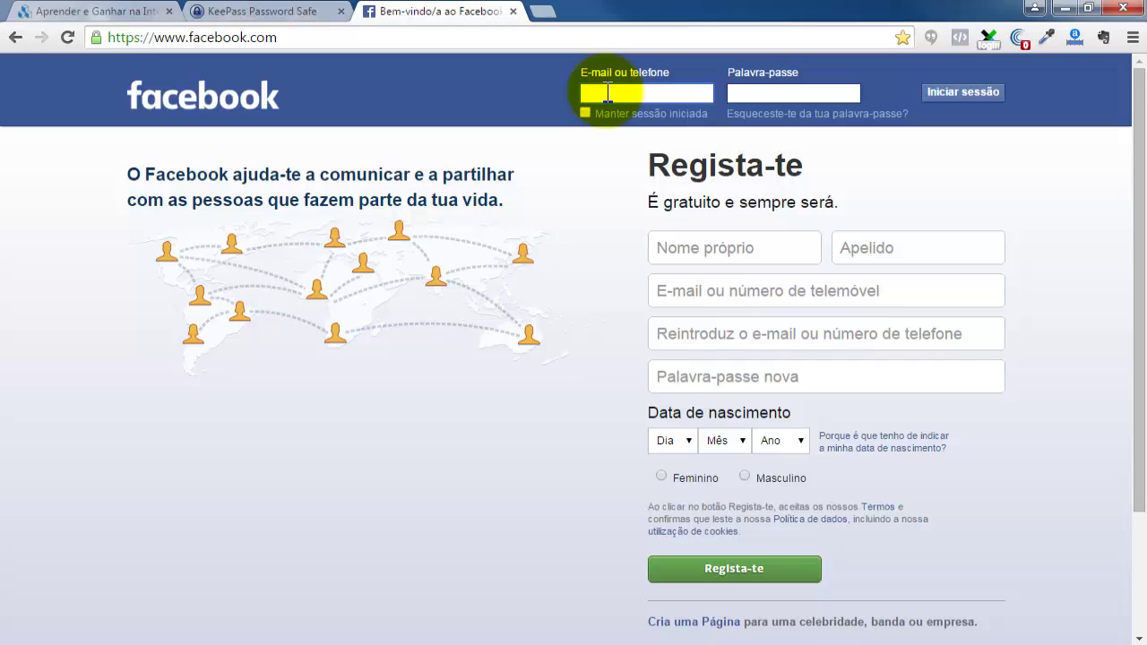
pyautogui.hotkey('alt', 'Tab')
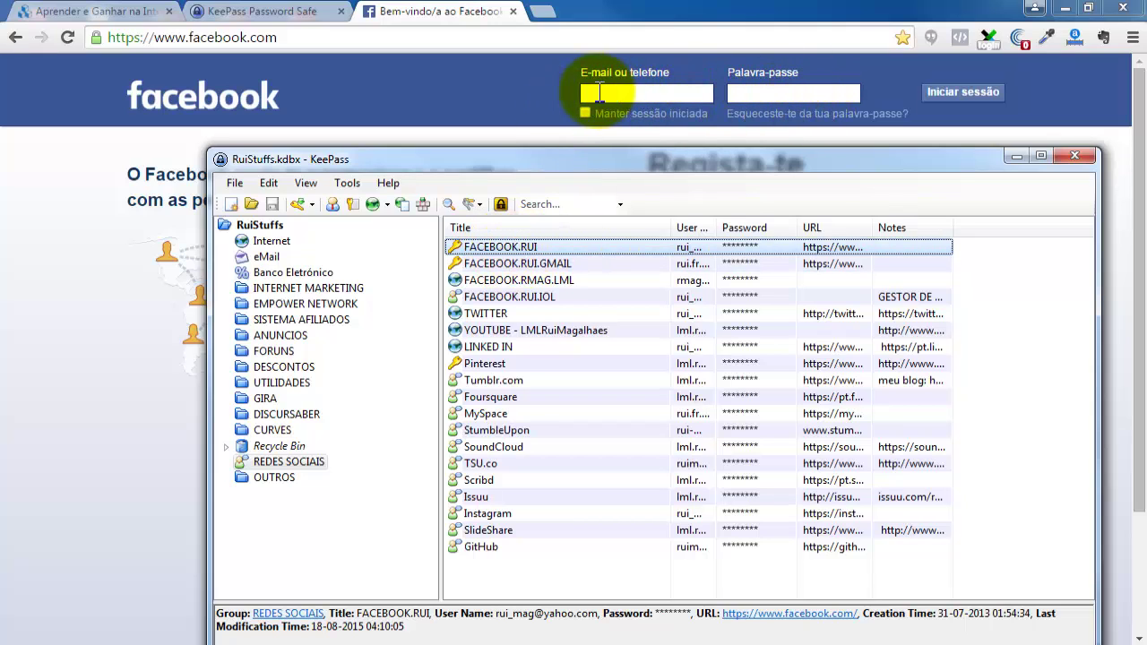
pyautogui.rightClick(498, 255)
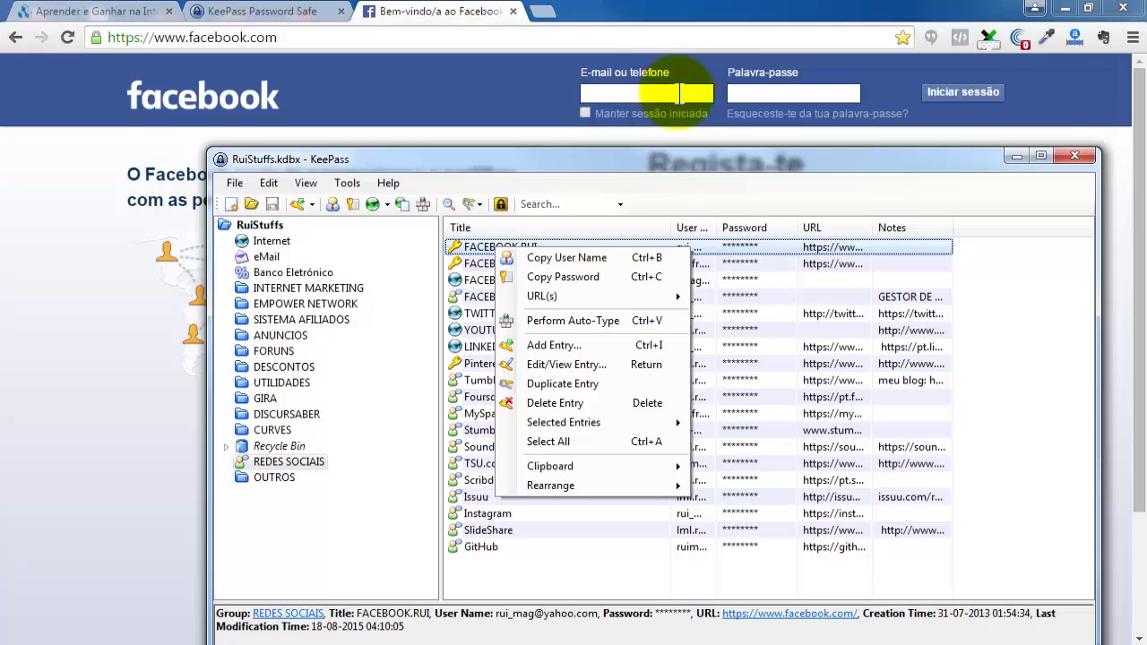
pyautogui.click(590, 323)
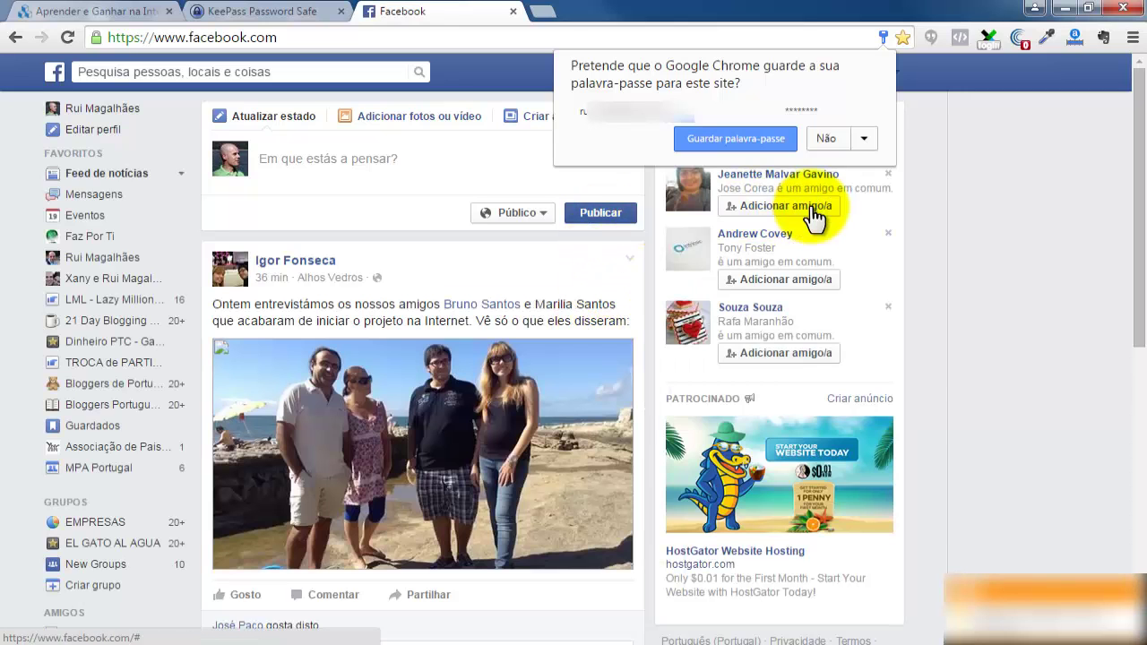
# Answer 'Não' to Chrome's save-password offer and return to the Facebook news feed tab.
pyautogui.click(826, 142)
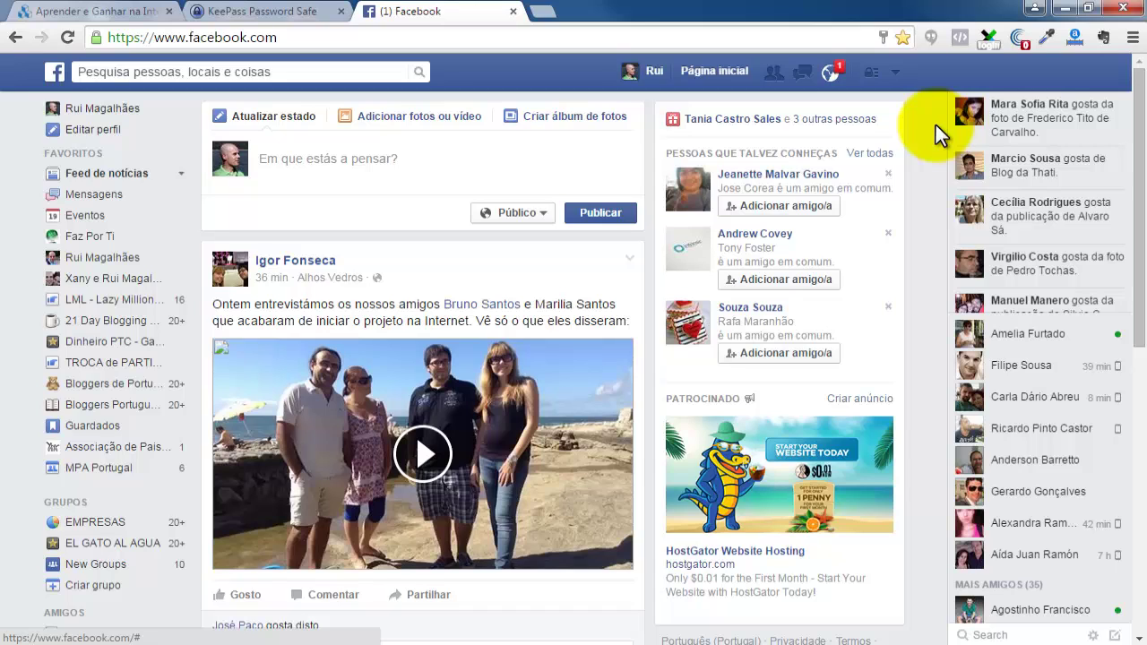
pyautogui.click(548, 19)
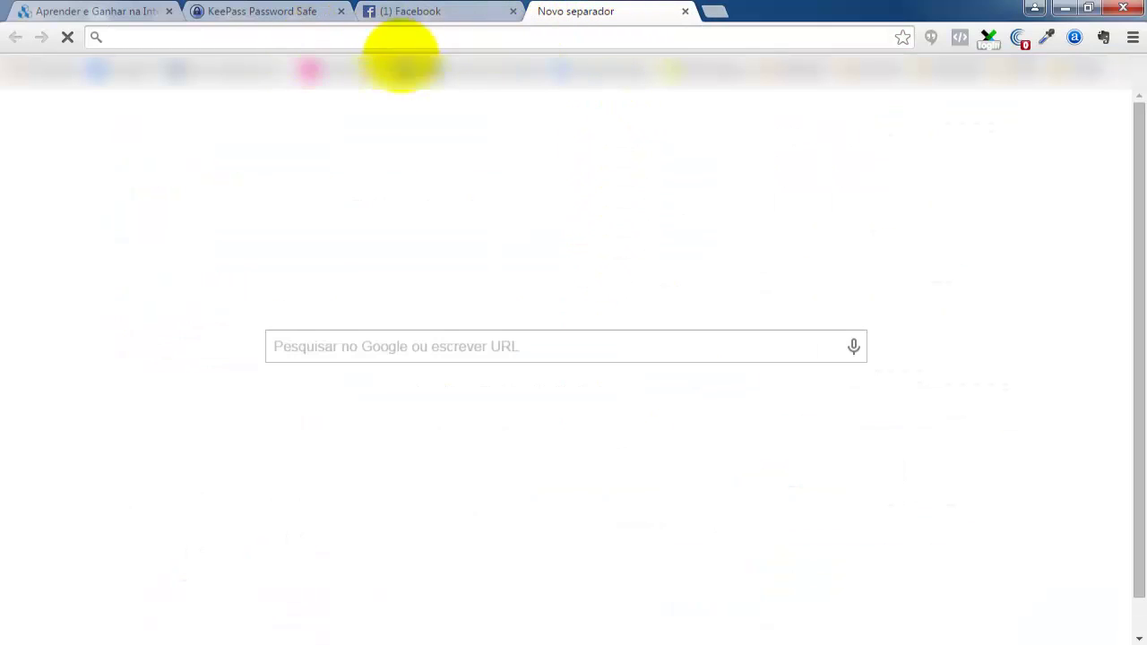
pyautogui.click(683, 13)
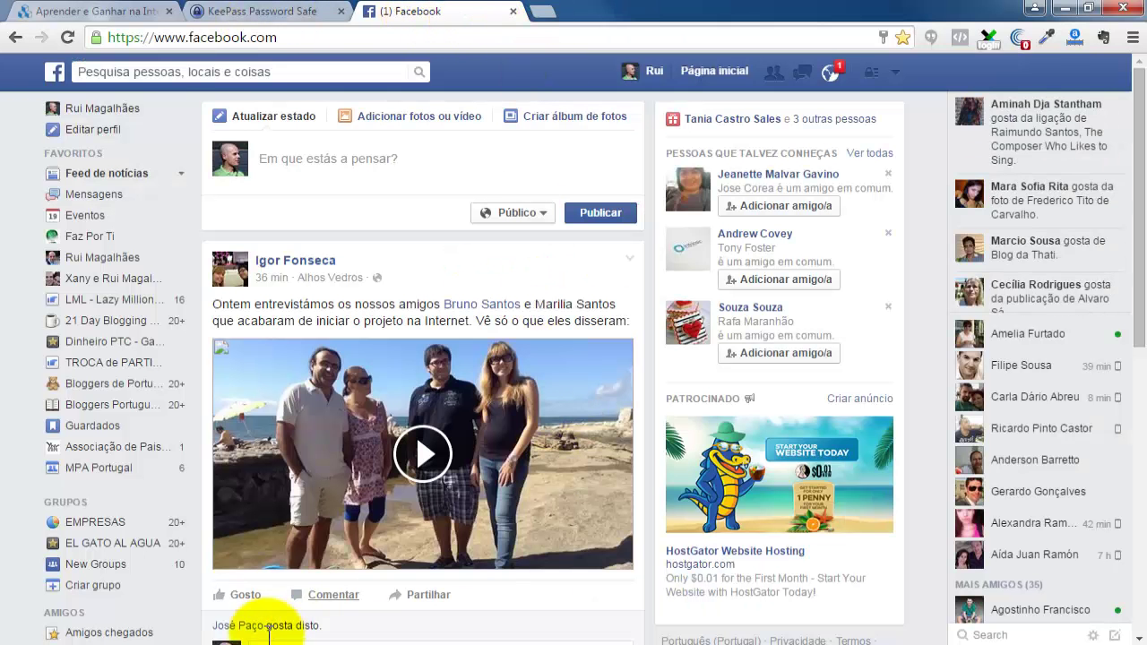
# Open the TWITTER entry's twitter.com address in Chrome using URL(s) > Open.
pyautogui.click(146, 629)
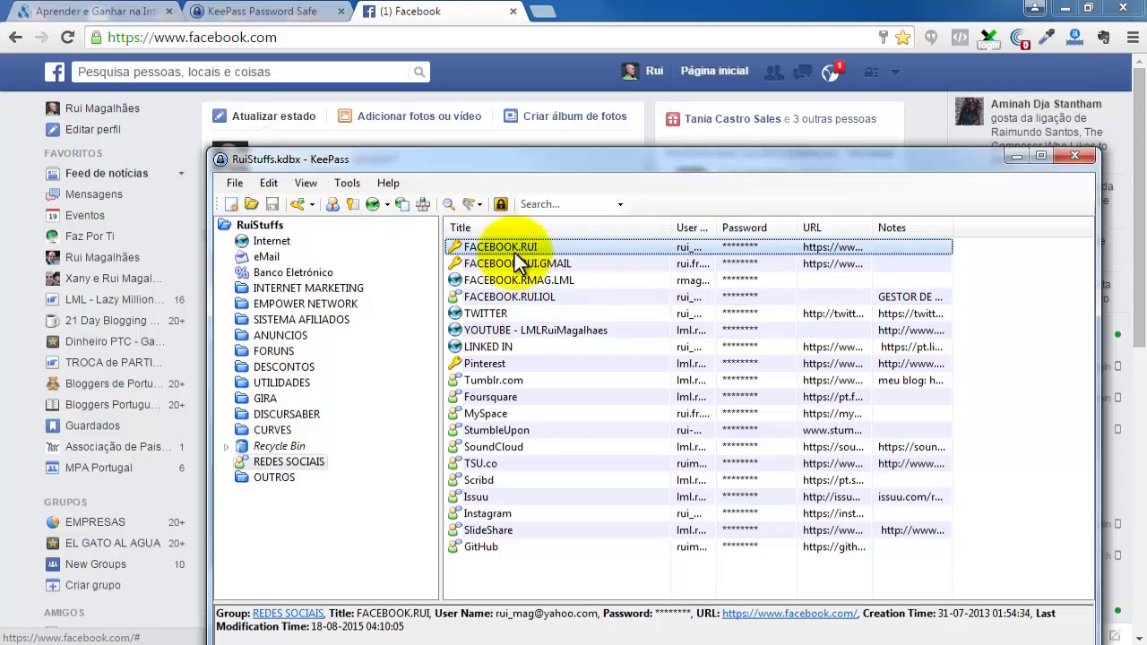
pyautogui.click(495, 315)
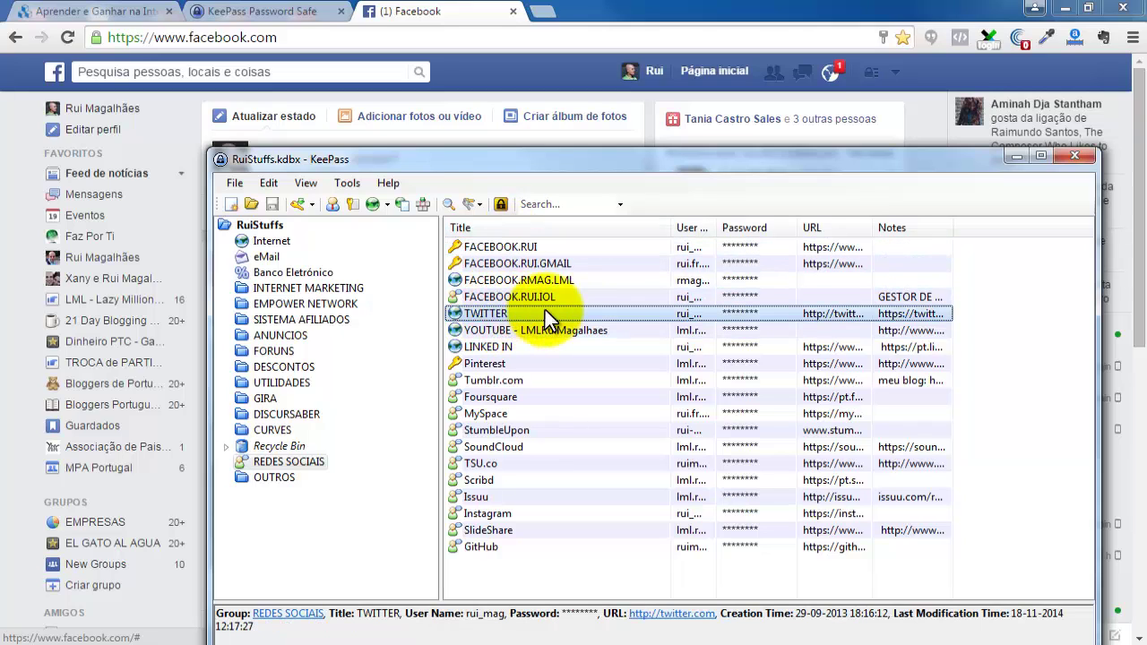
pyautogui.rightClick(498, 314)
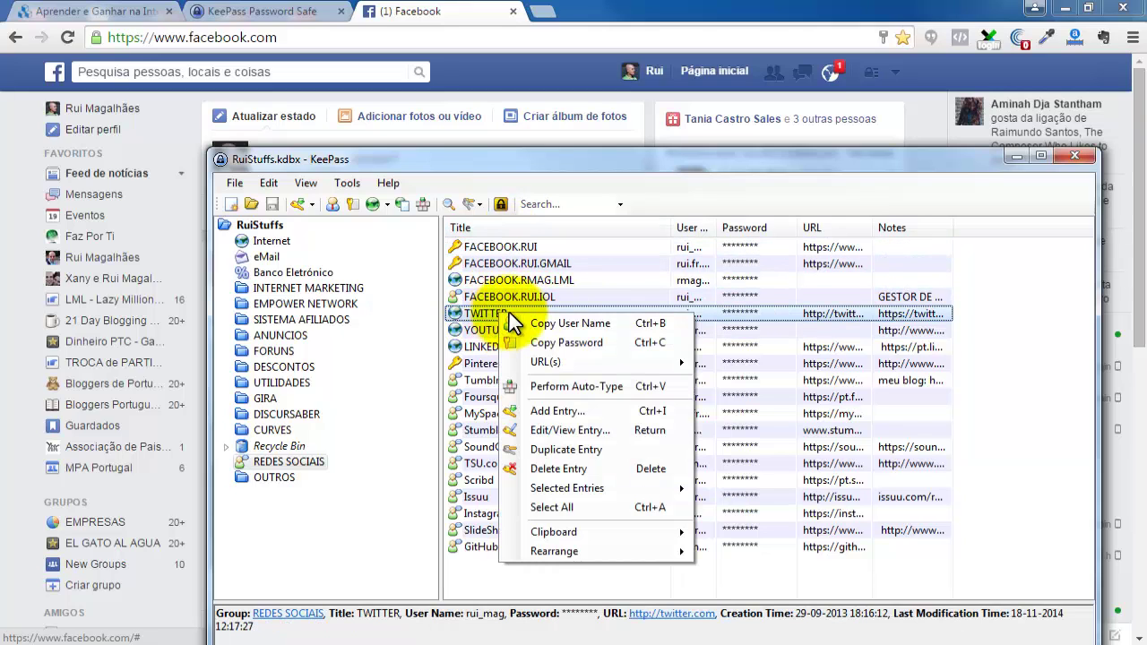
pyautogui.moveTo(545, 360)
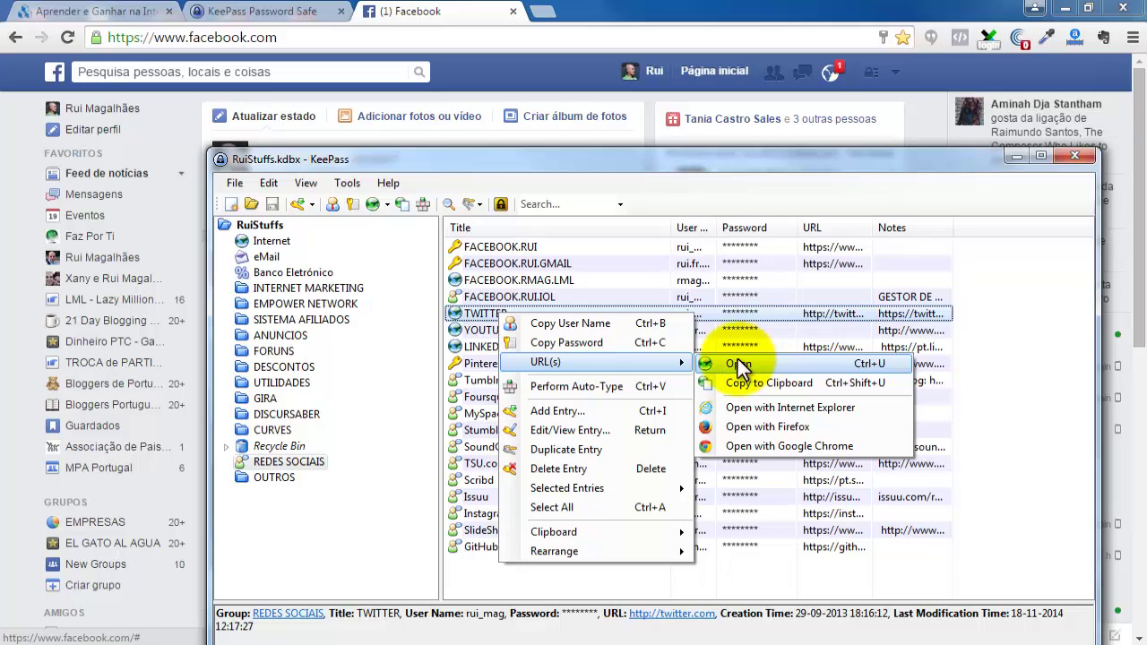
pyautogui.click(761, 366)
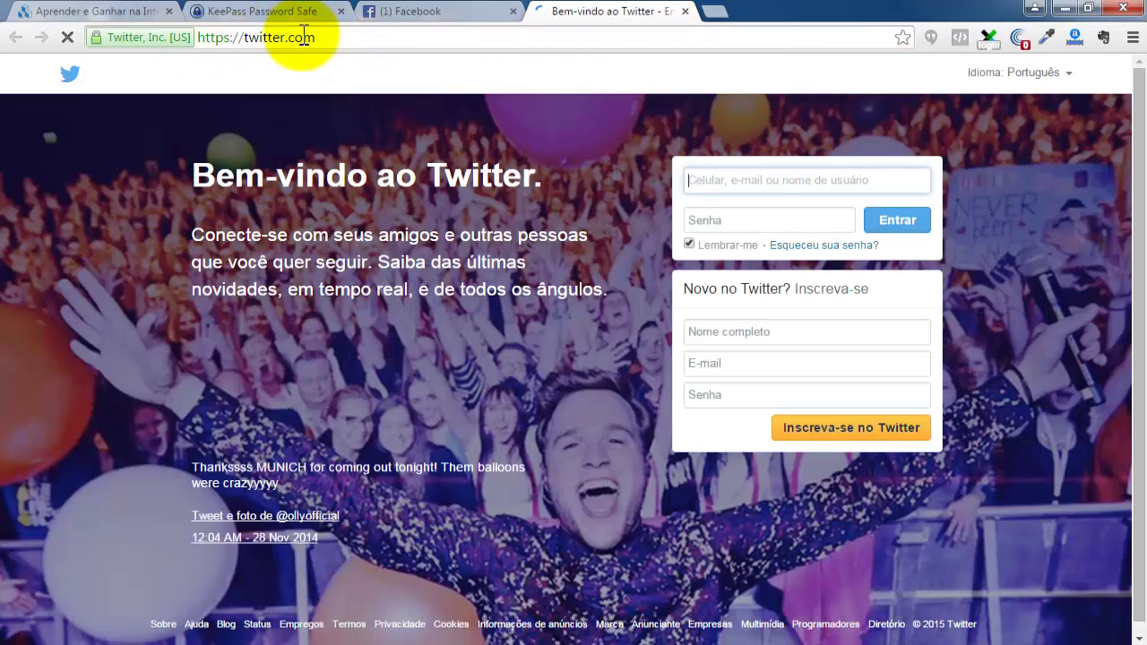
# Review the TWITTER entry's details in KeePass and cancel without changes.
pyautogui.hotkey('alt', 'Tab')
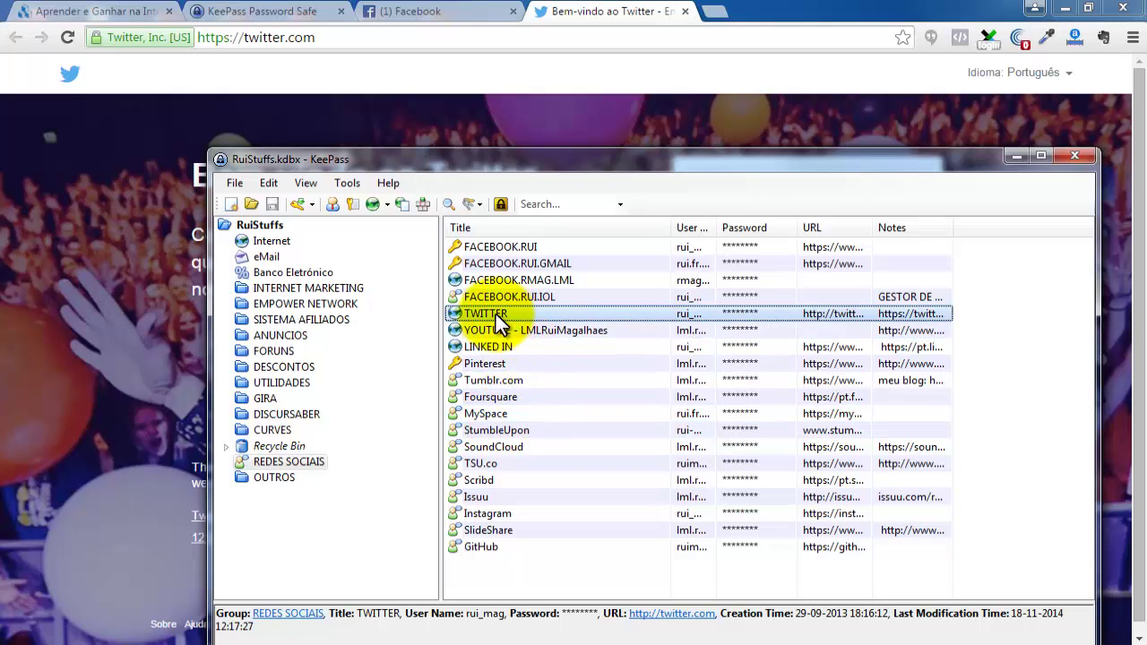
pyautogui.doubleClick(498, 321)
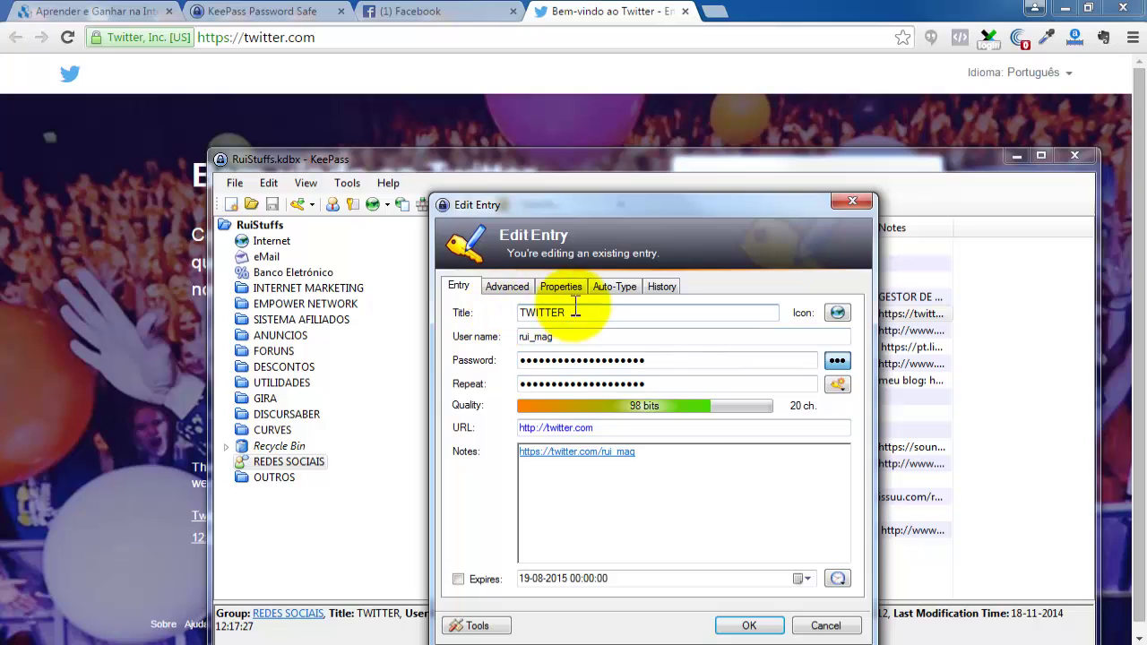
pyautogui.click(823, 626)
# With Twitter's sign-in page behind, run Perform Auto-Type on the TWITTER entry to log in.
pyautogui.click(600, 15)
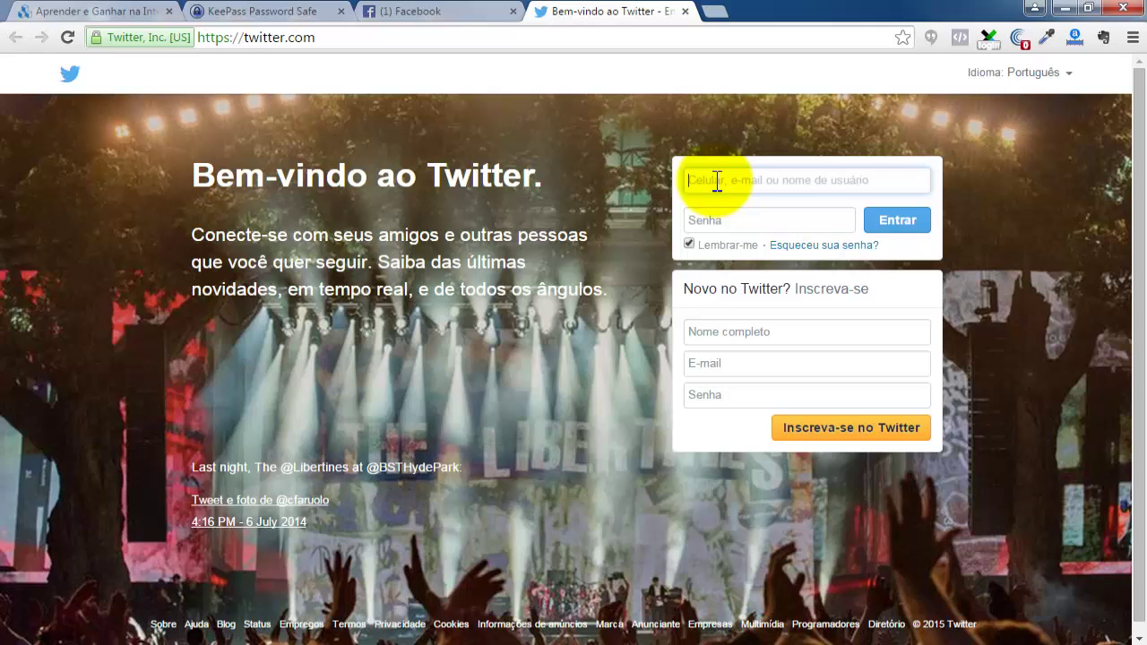
pyautogui.click(134, 644)
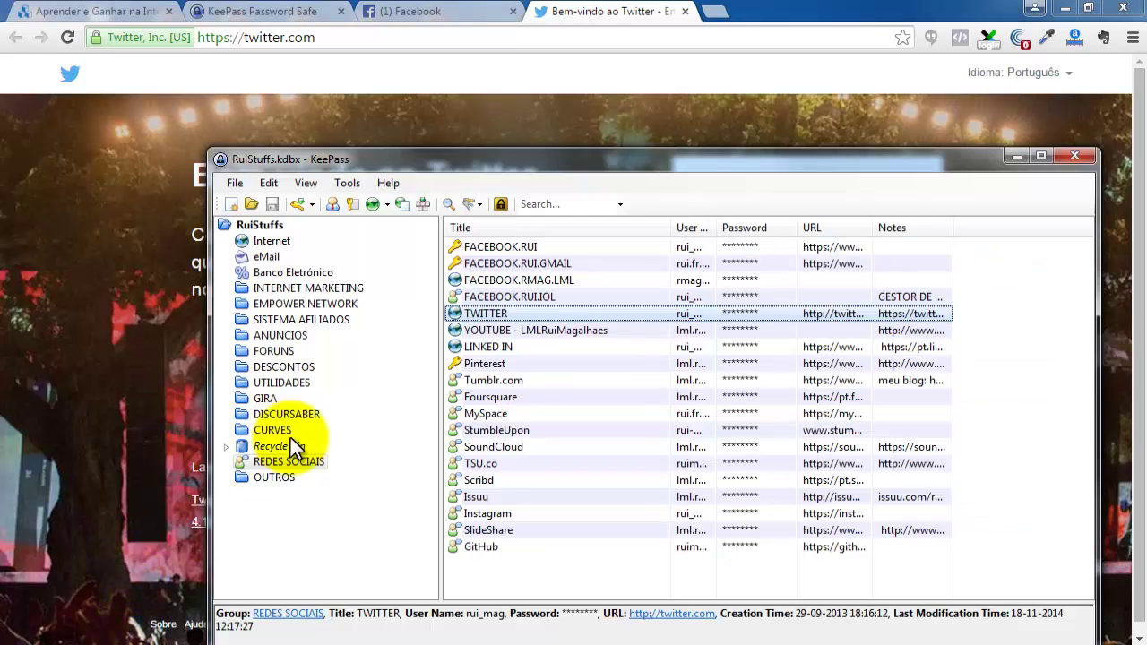
pyautogui.rightClick(493, 317)
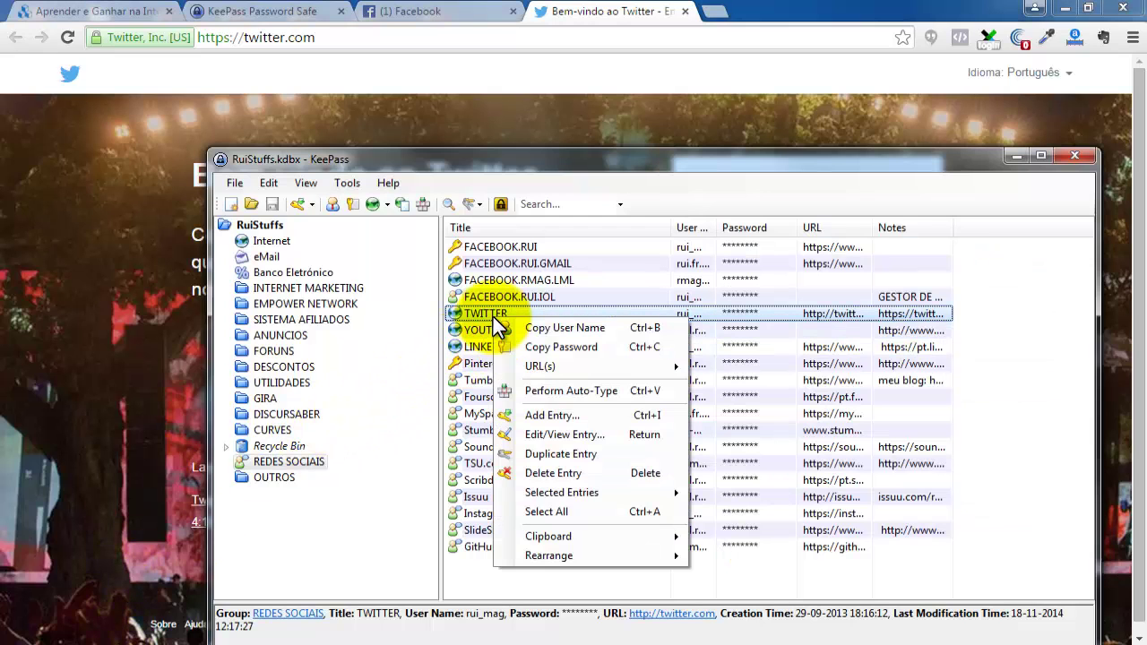
pyautogui.click(548, 390)
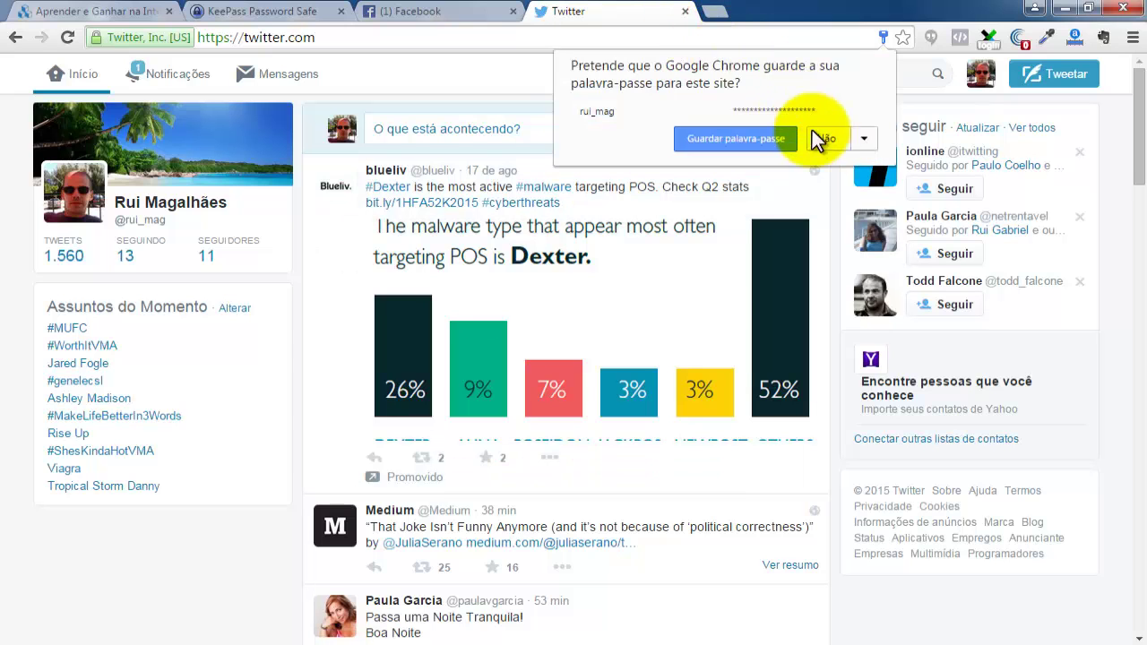
# Answer 'Não' to saving the Twitter password, close the Twitter tab, and choose Facebook's 'Terminar sessão'.
pyautogui.click(823, 139)
pyautogui.click(684, 11)
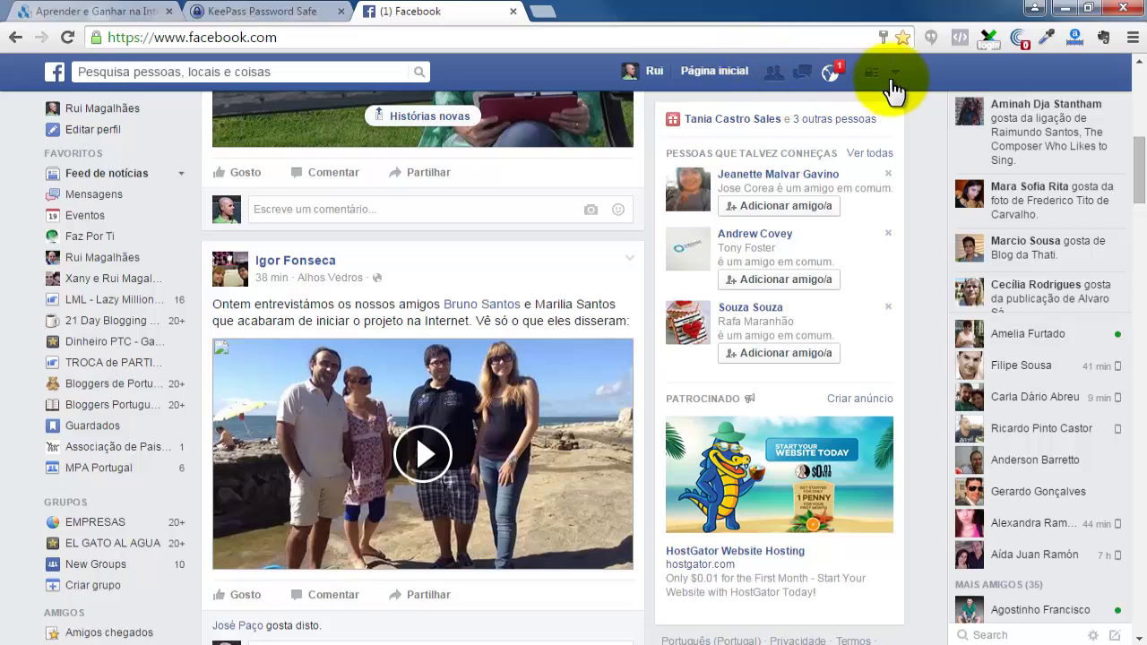
pyautogui.click(894, 72)
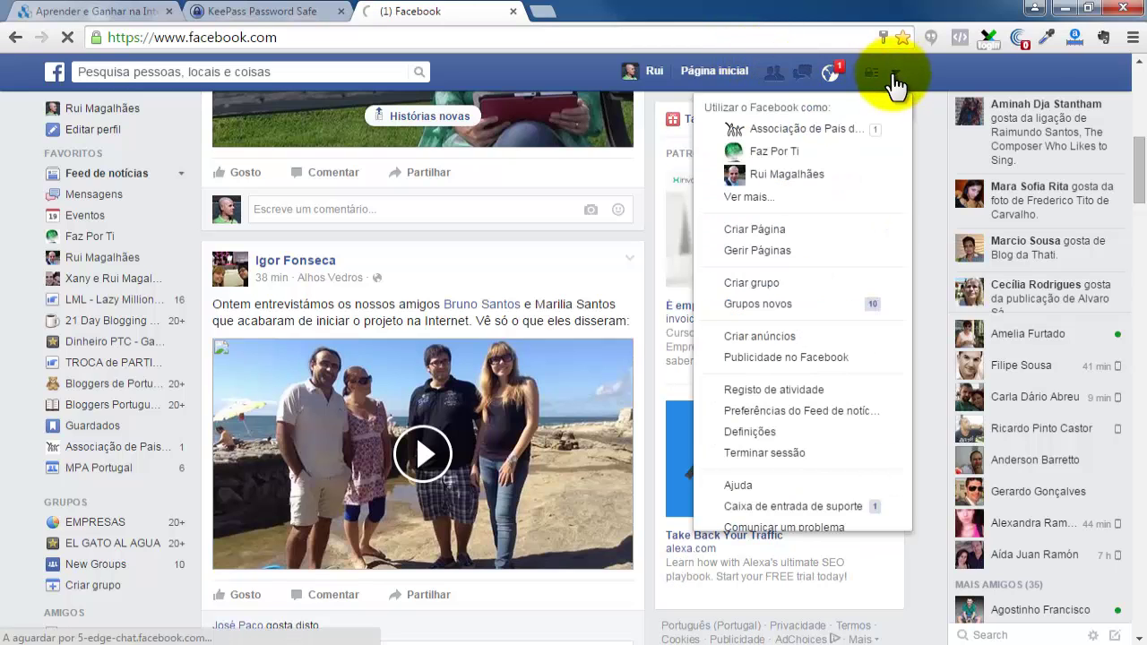
pyautogui.click(764, 452)
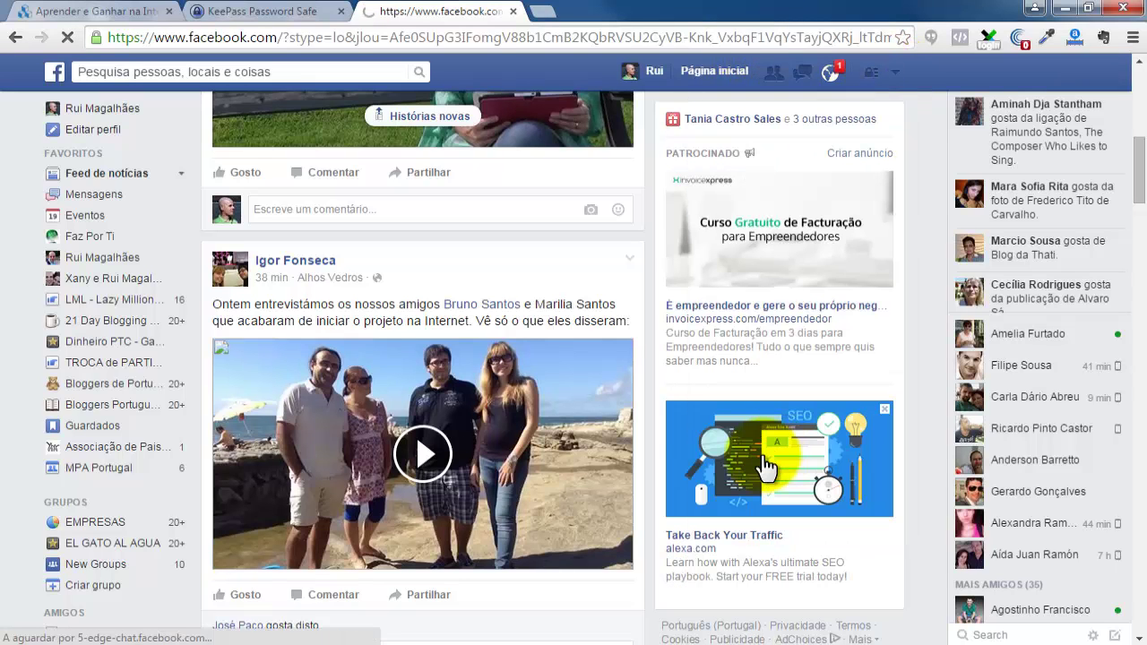
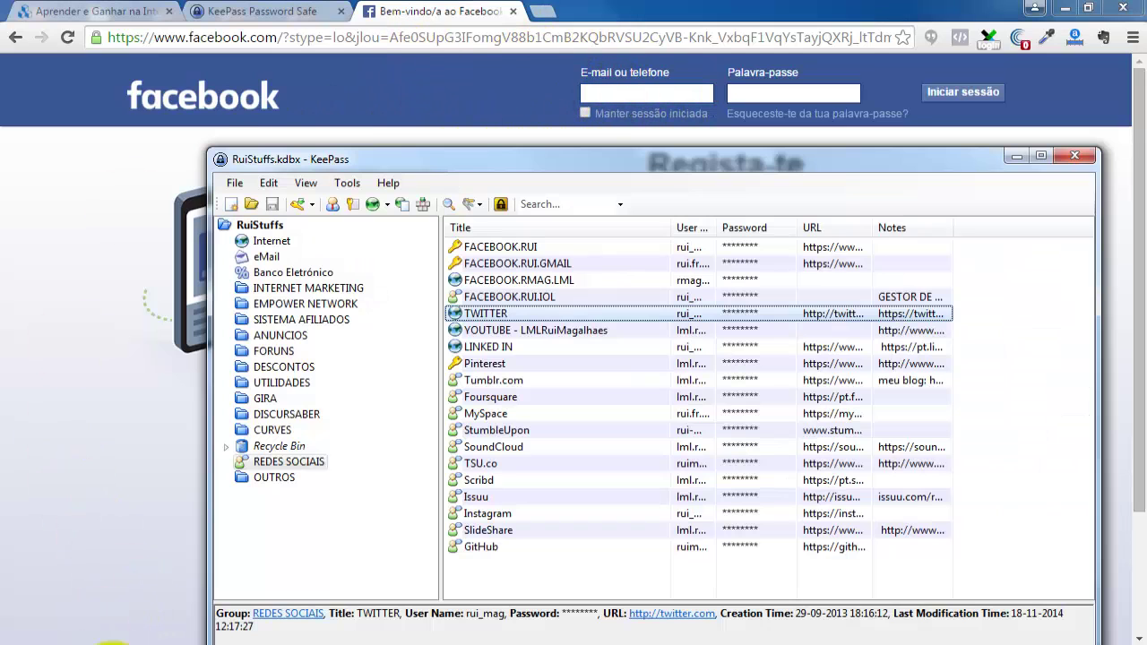
# Select the FACEBOOK.RUI entry in KeePass and copy its user name to the clipboard.
pyautogui.click(90, 640)
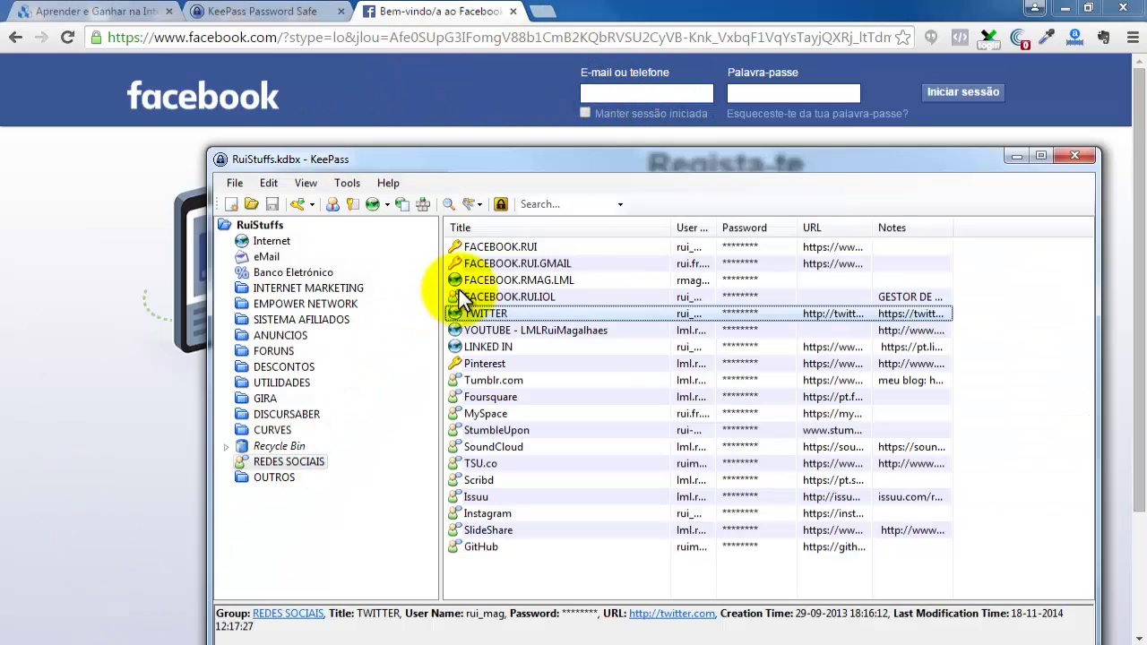
pyautogui.click(504, 247)
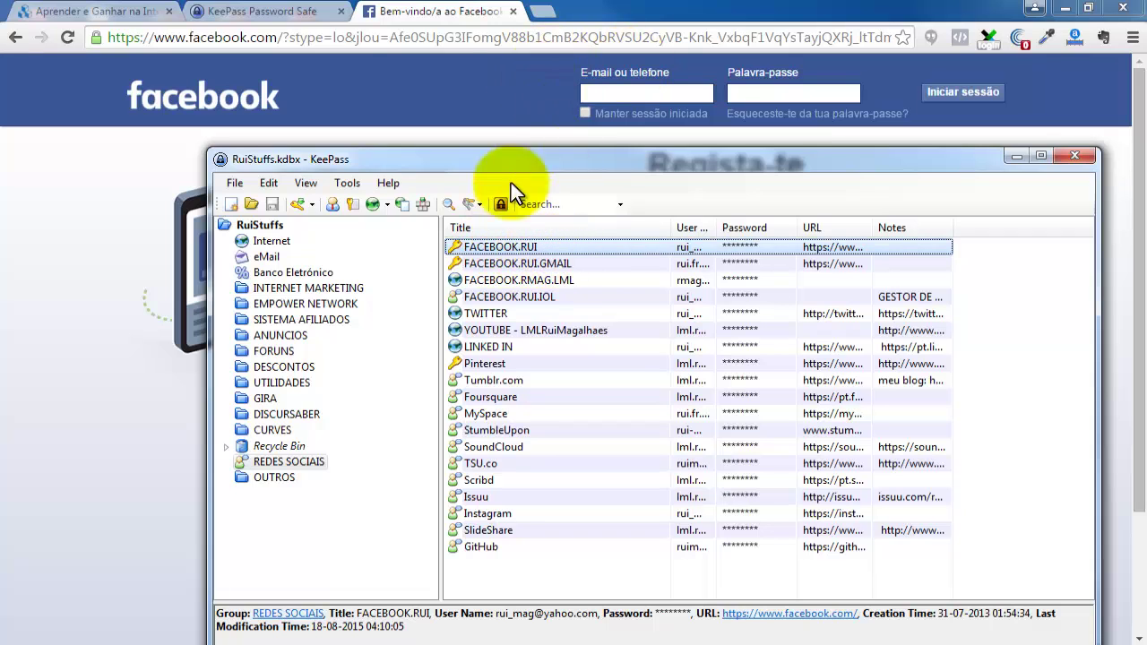
pyautogui.rightClick(501, 247)
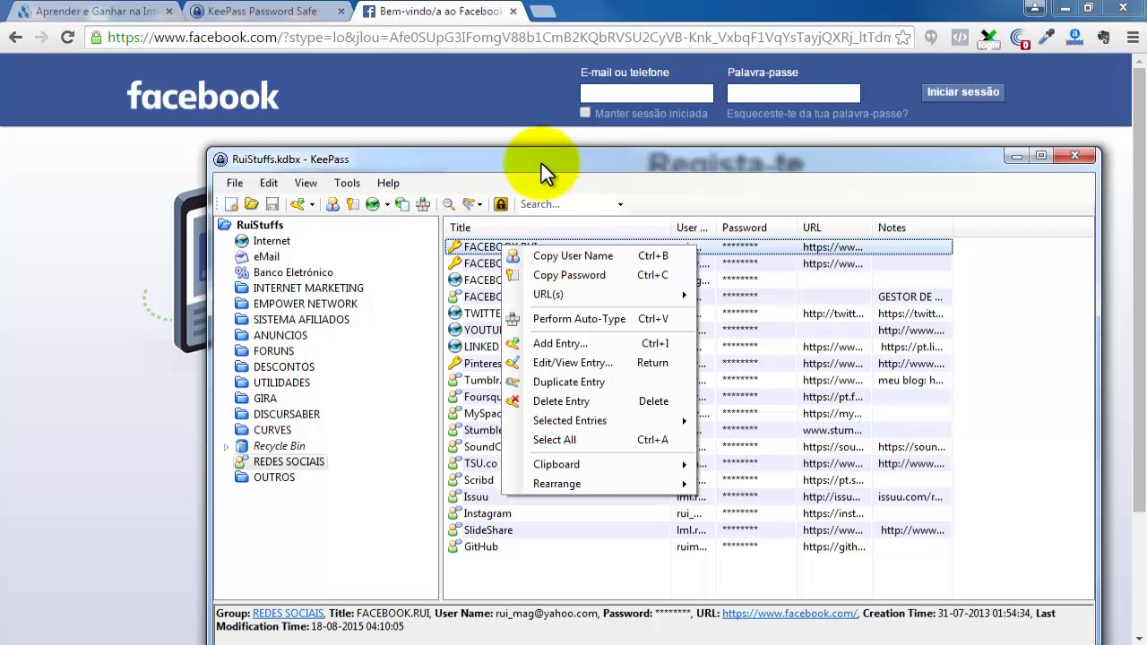
pyautogui.moveTo(541, 163); pyautogui.dragTo(494, 31)
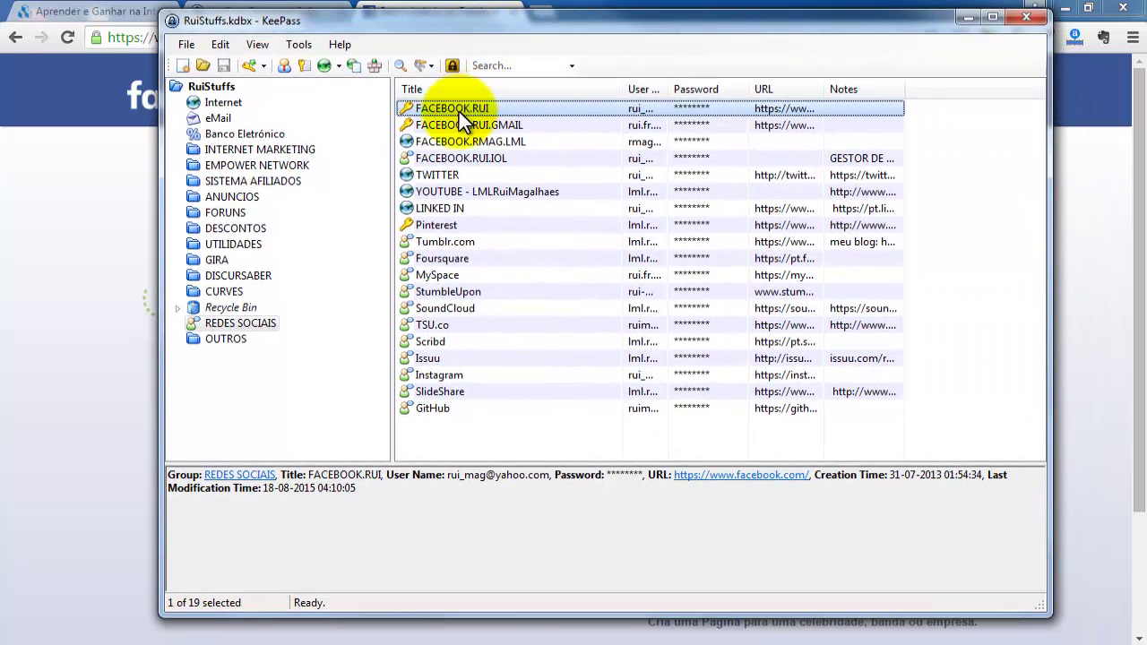
pyautogui.rightClick(463, 111)
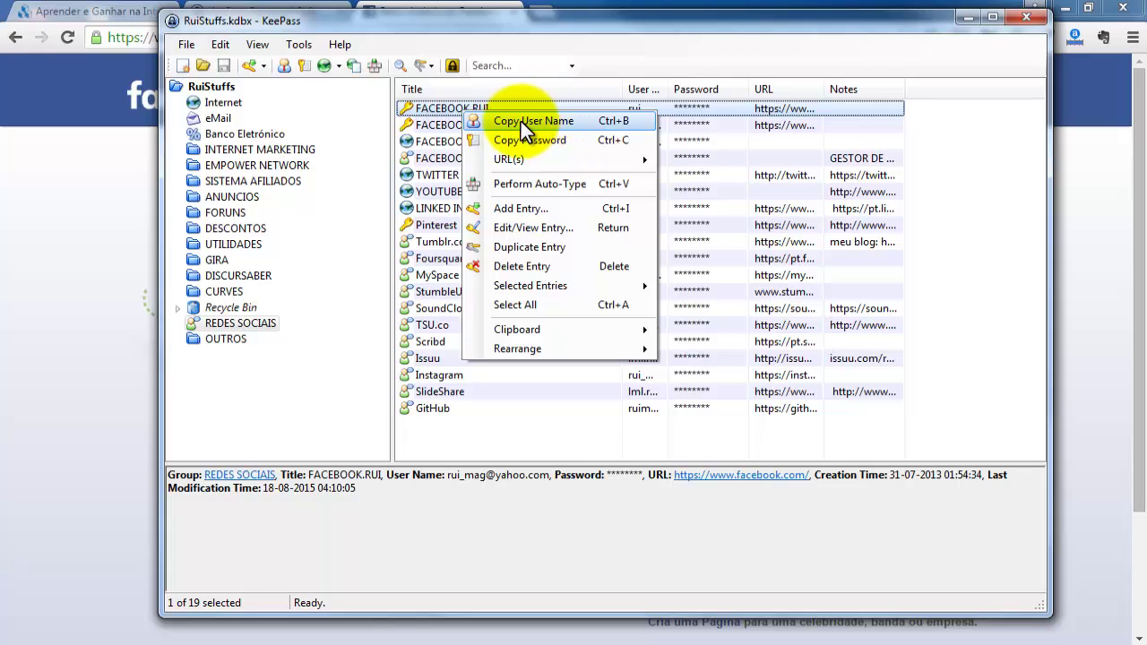
pyautogui.click(543, 124)
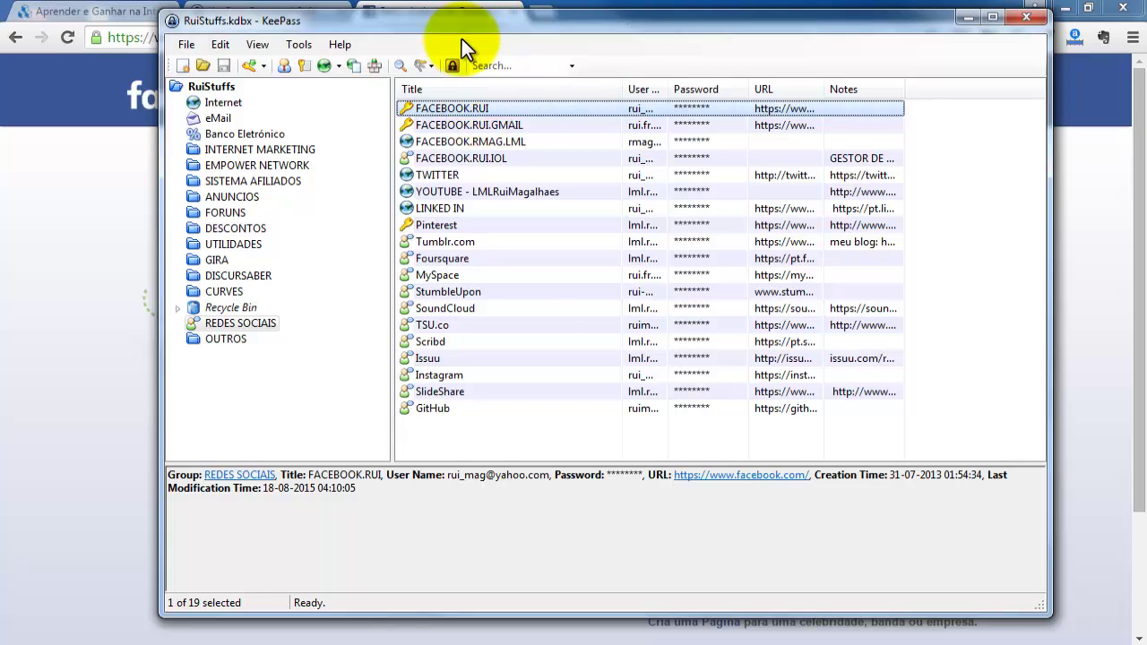
# Copy the FACEBOOK.RUI user name once more and switch to the Facebook login page.
pyautogui.moveTo(469, 25); pyautogui.dragTo(476, 67)
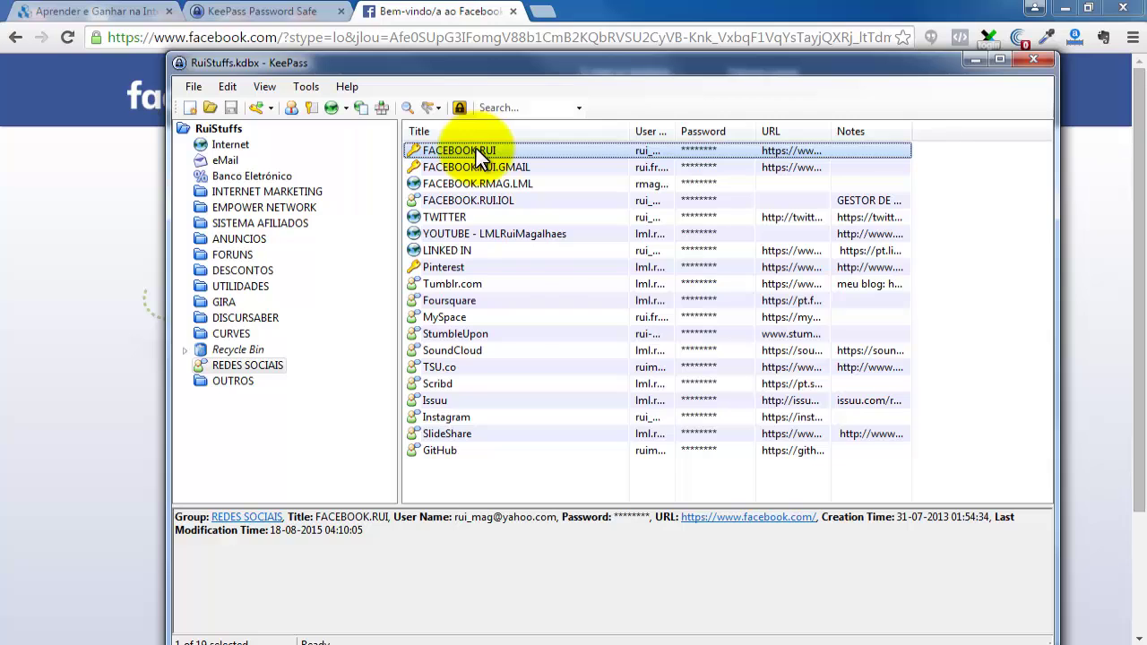
pyautogui.rightClick(477, 148)
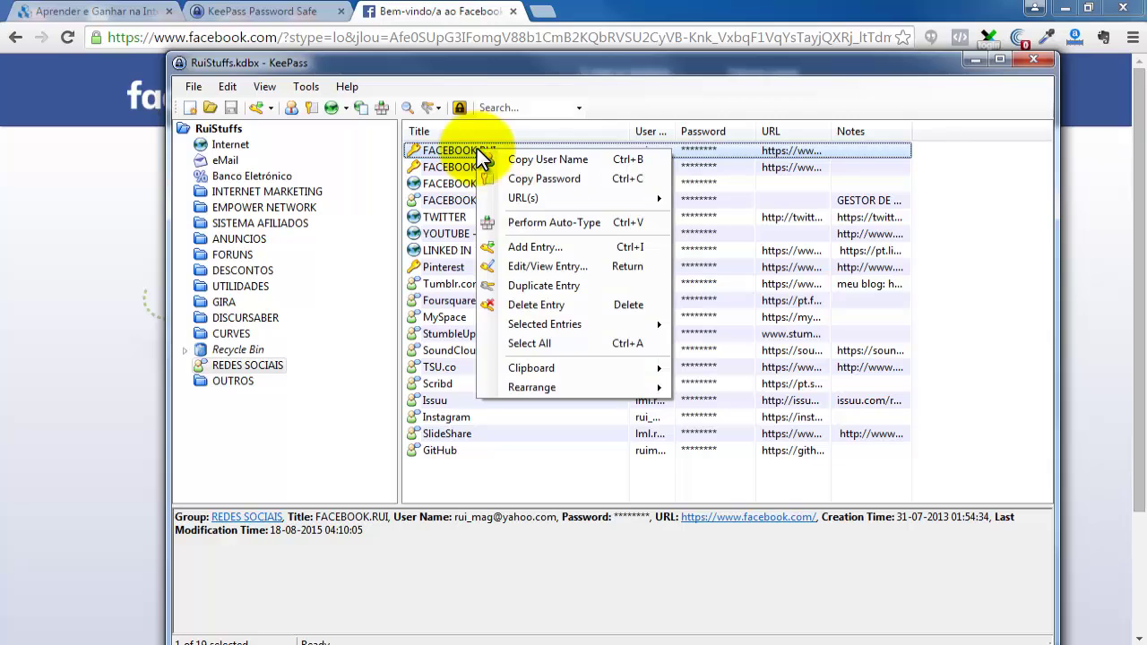
pyautogui.click(529, 160)
pyautogui.moveTo(525, 66); pyautogui.dragTo(512, 22)
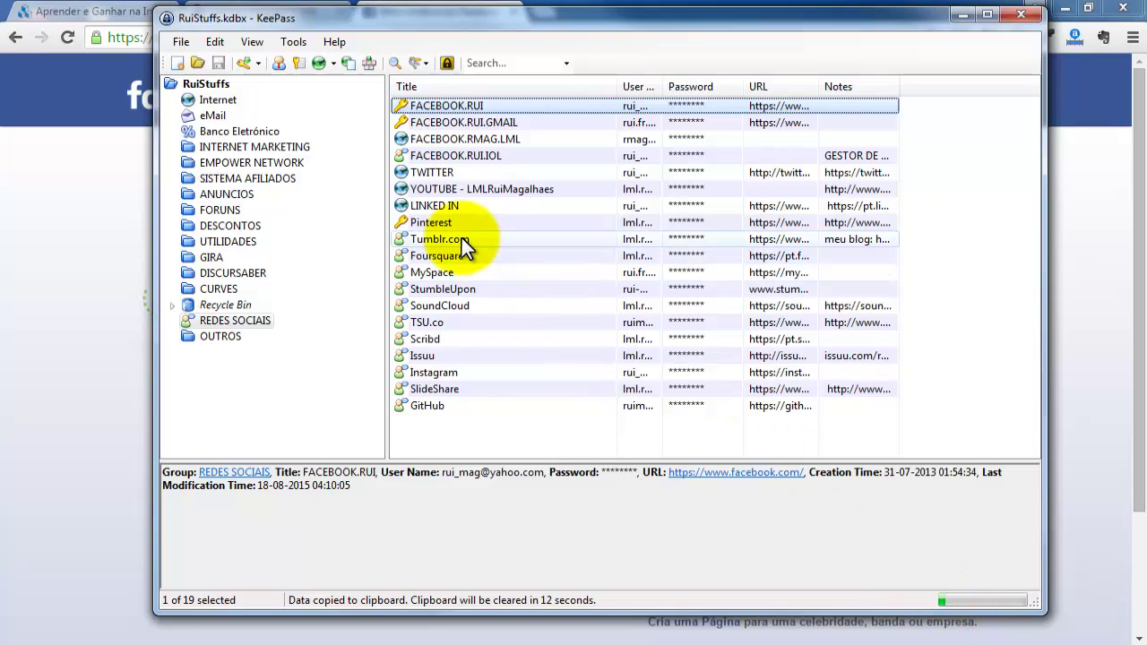
pyautogui.click(1076, 148)
# Copy the FACEBOOK.RUI user name and paste it into Facebook's e-mail field with Colar.
pyautogui.rightClick(634, 95)
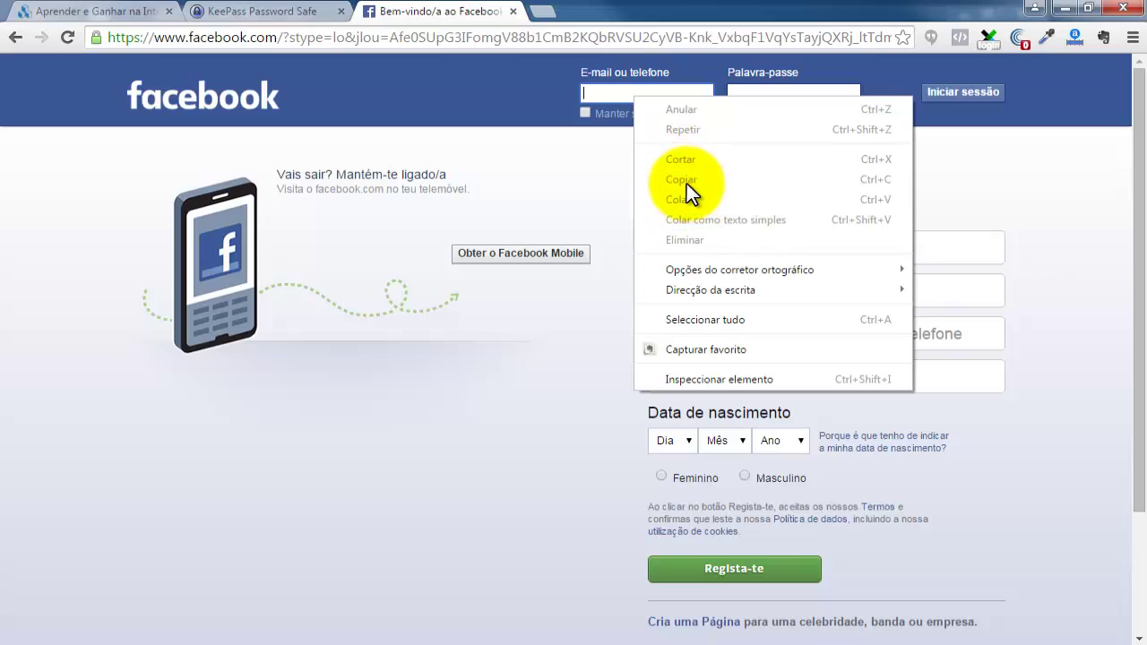
pyautogui.click(591, 150)
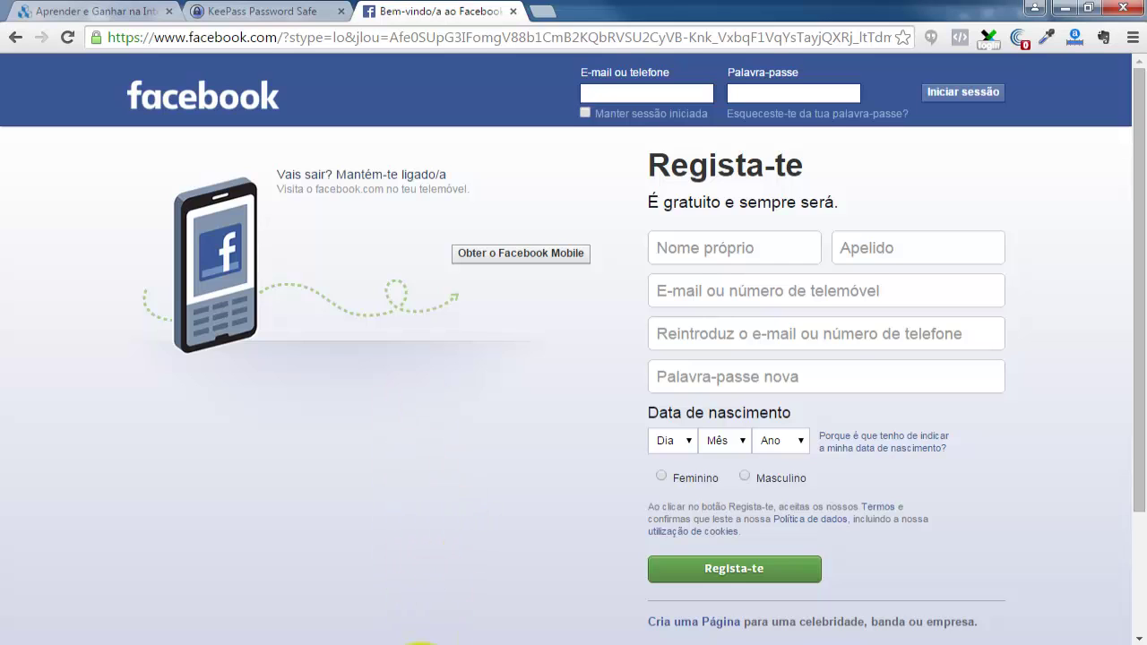
pyautogui.click(125, 627)
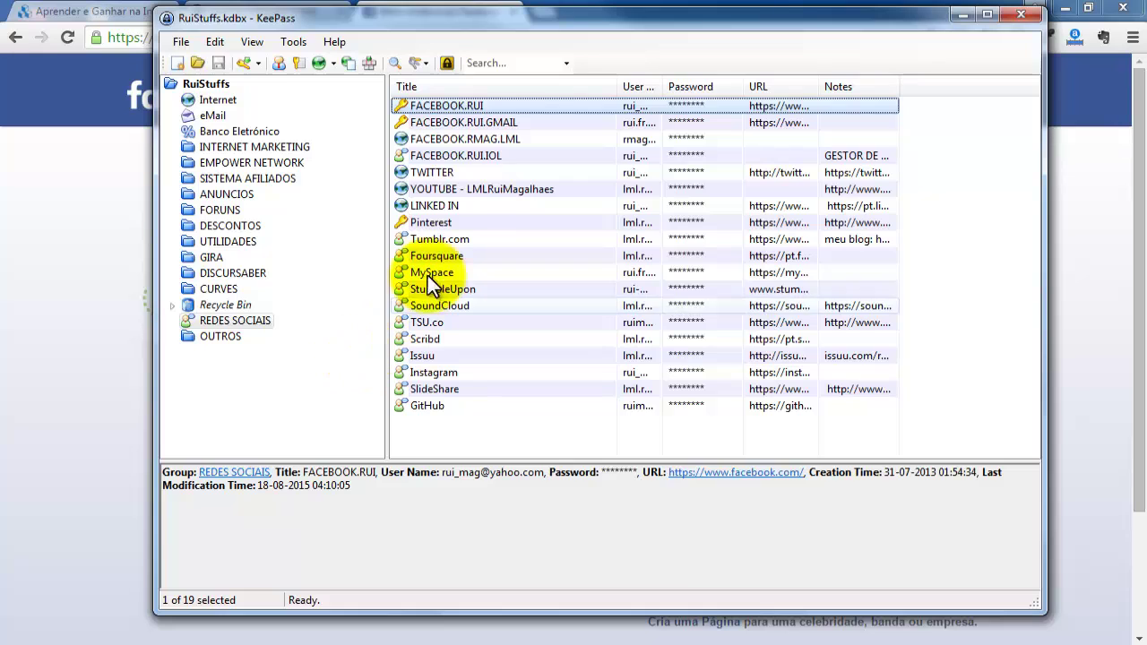
pyautogui.rightClick(450, 104)
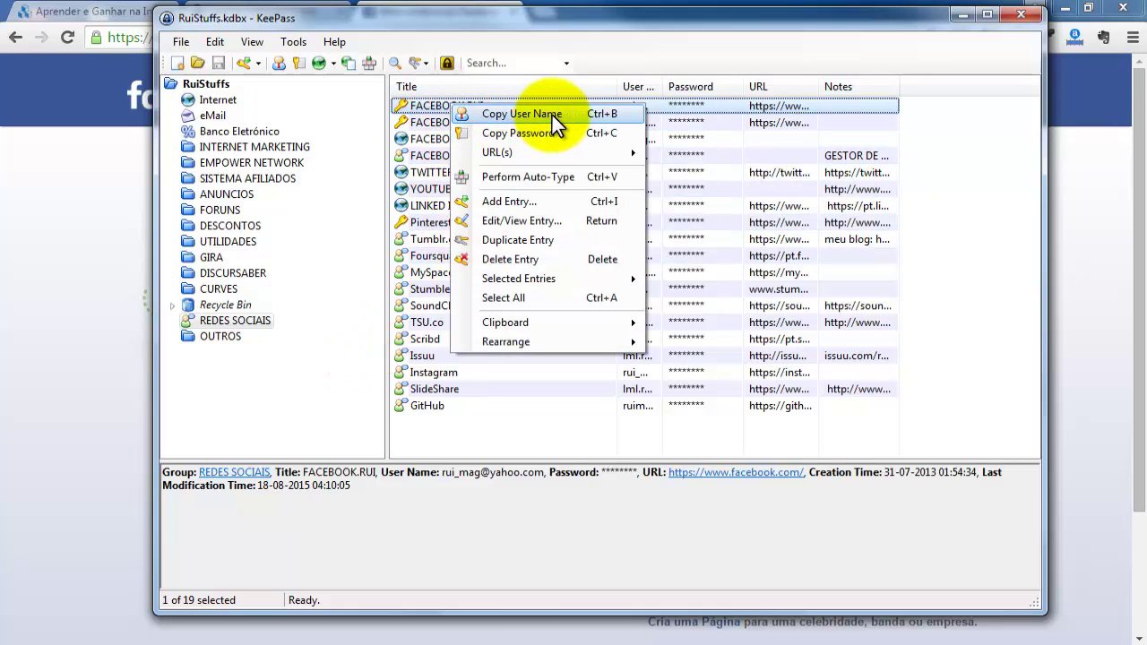
pyautogui.click(537, 115)
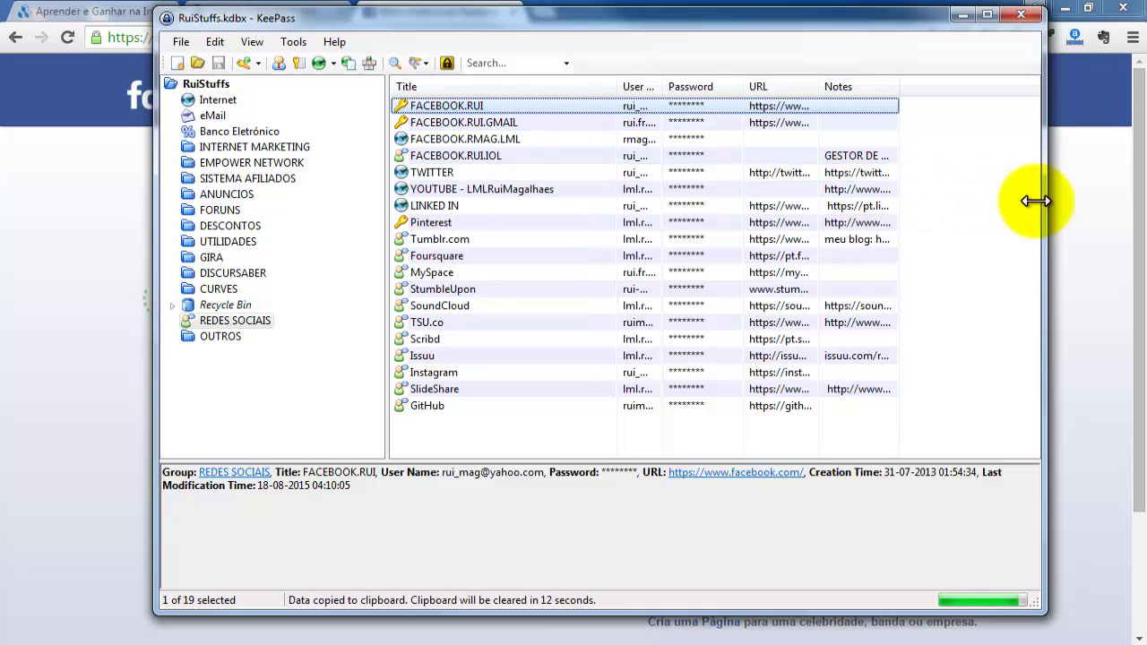
pyautogui.click(1065, 208)
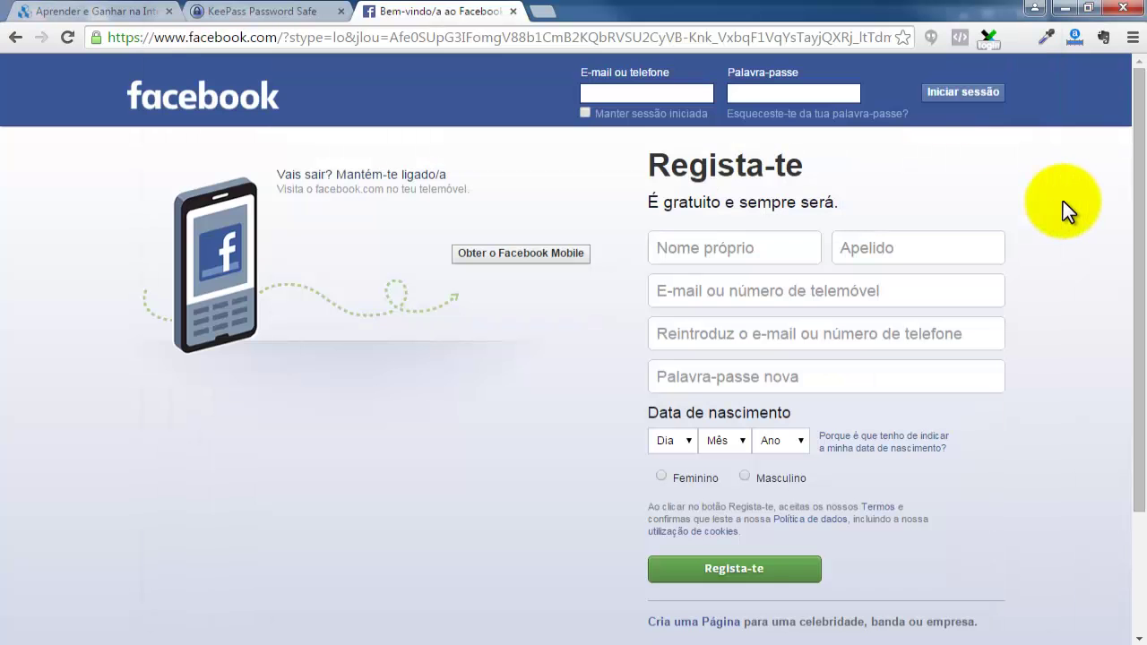
pyautogui.rightClick(632, 91)
pyautogui.click(673, 194)
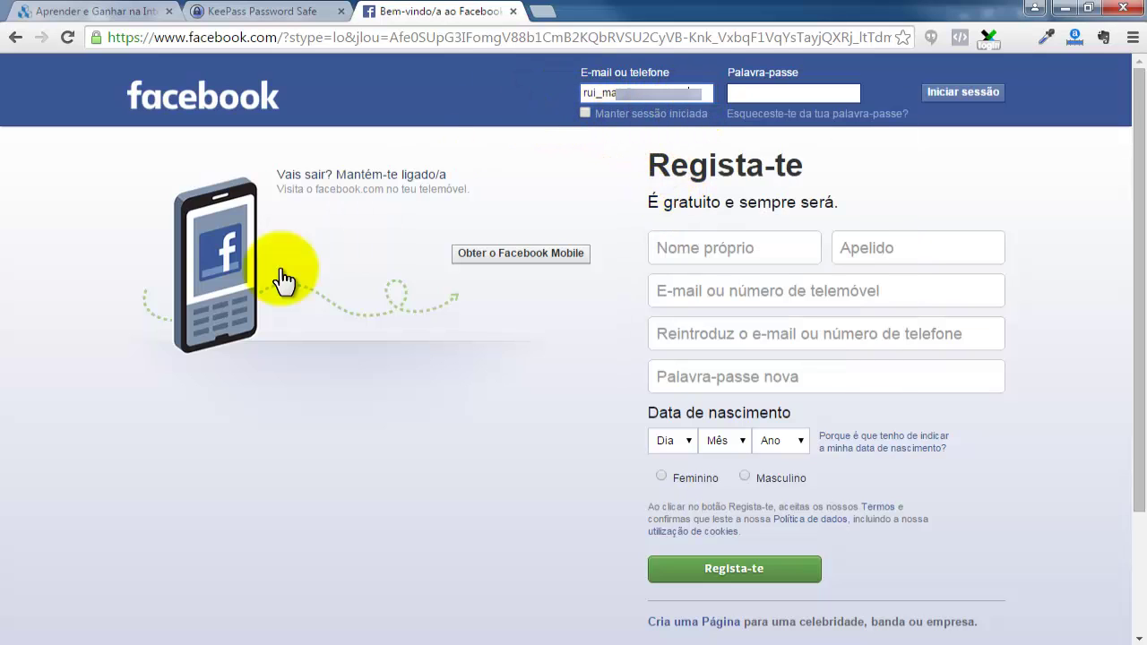
# Copy the FACEBOOK.RUI password and paste it into the Palavra-passe field.
pyautogui.click(141, 638)
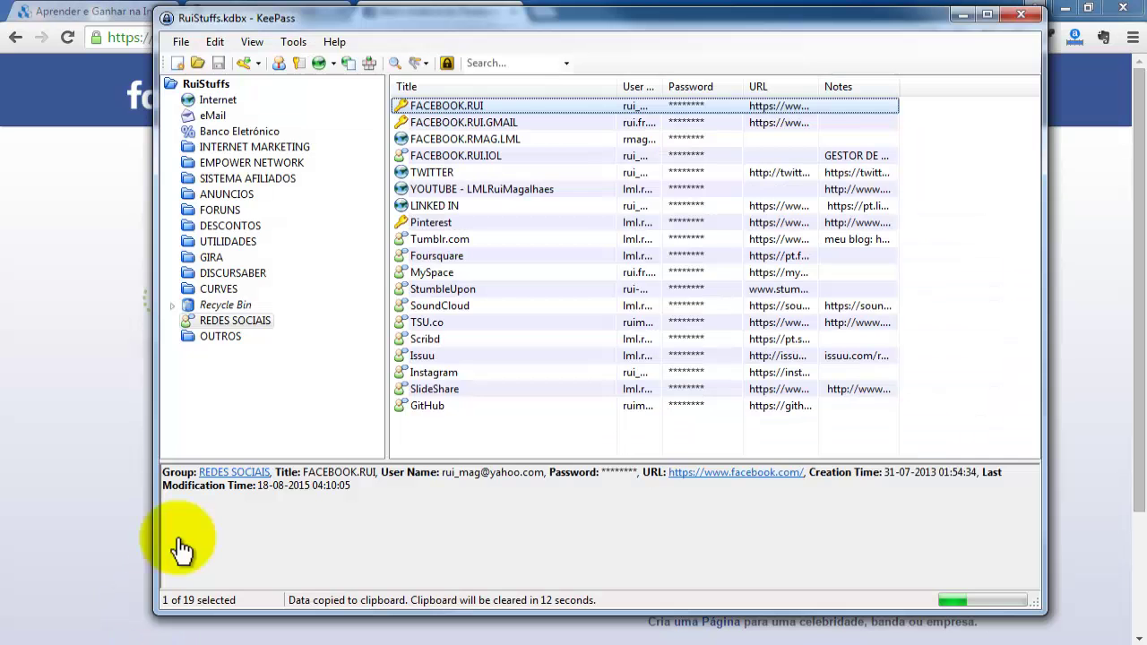
pyautogui.rightClick(471, 109)
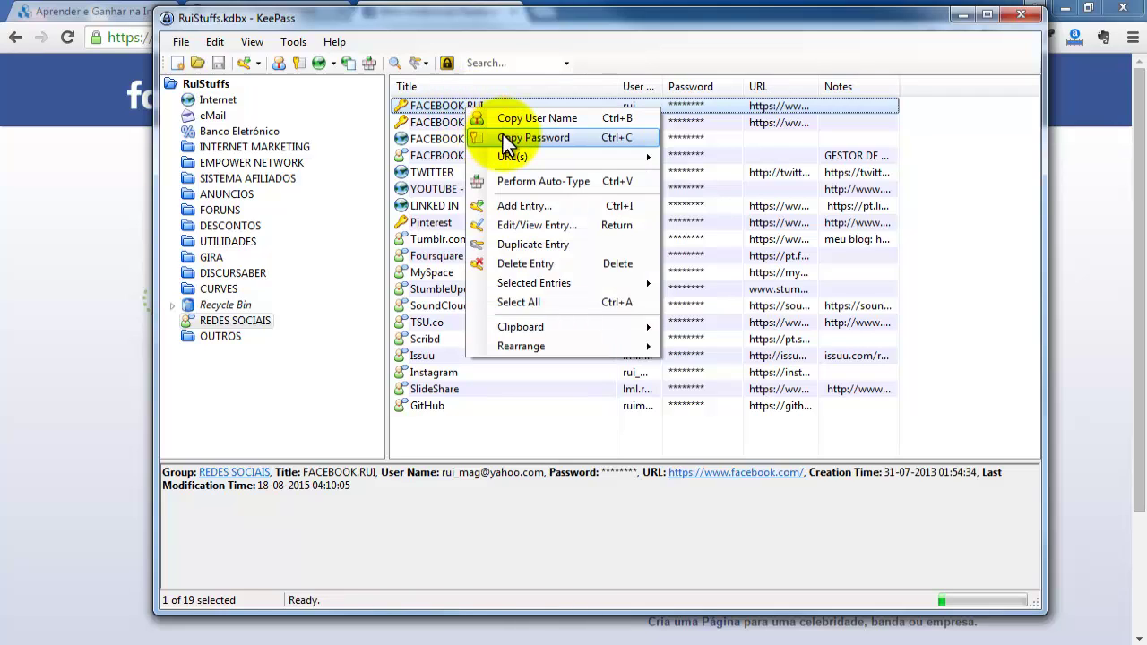
pyautogui.click(630, 148)
pyautogui.click(112, 160)
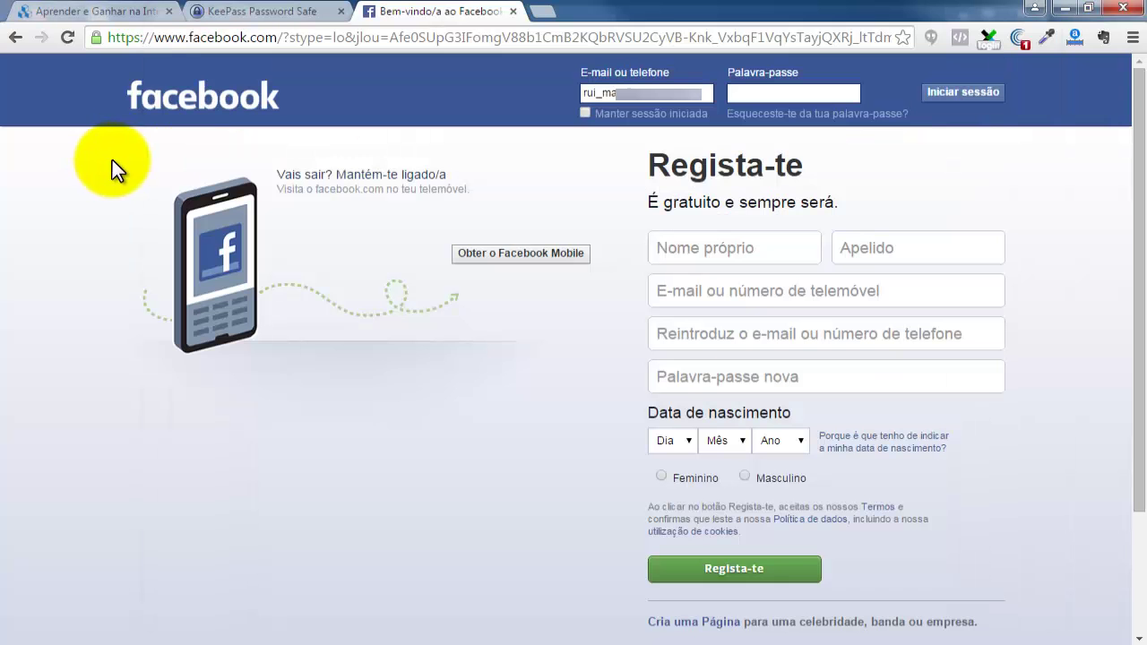
pyautogui.click(766, 95)
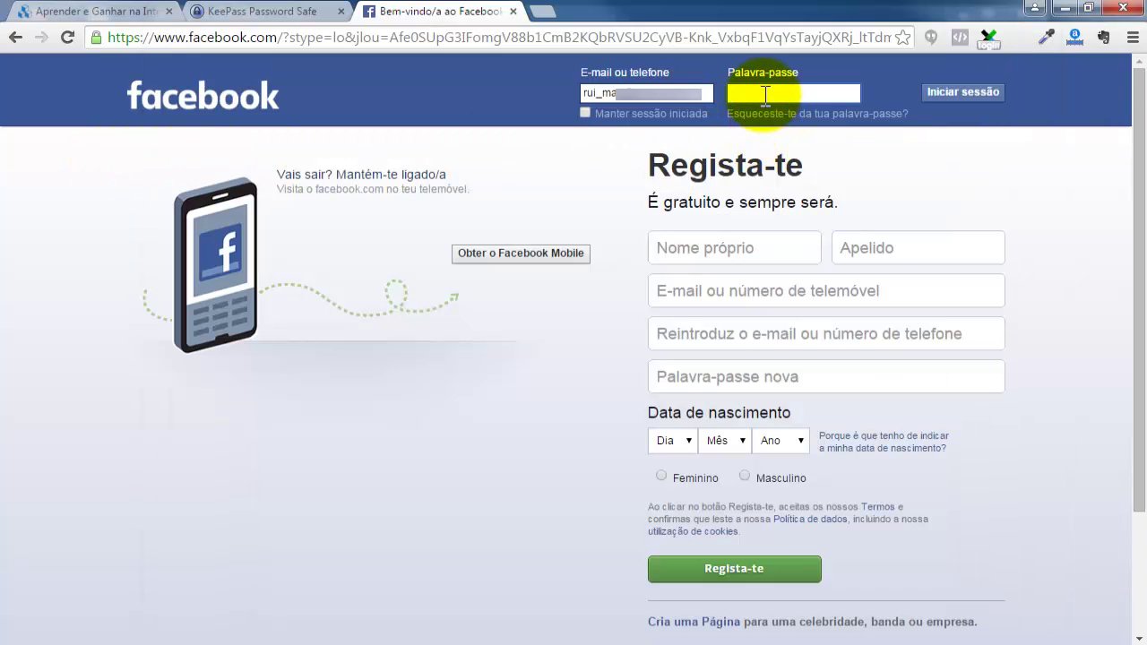
pyautogui.rightClick(766, 95)
pyautogui.click(810, 199)
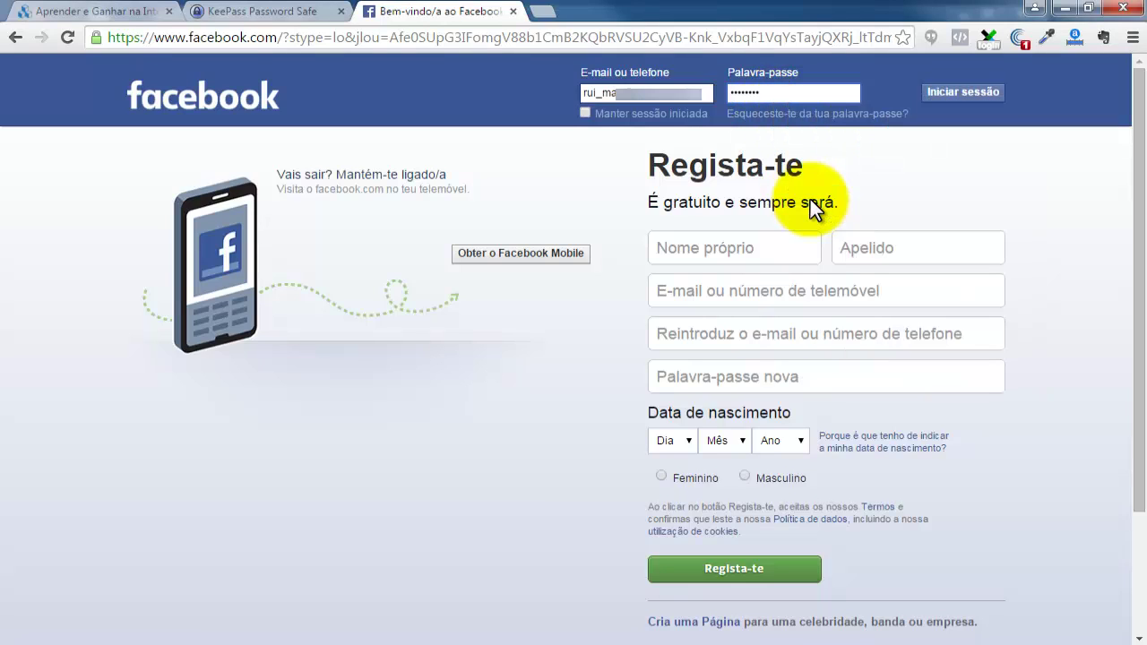
# Sign in to Facebook, decline Chrome's password save, then choose Terminar sessão and return to KeePass.
pyautogui.click(973, 92)
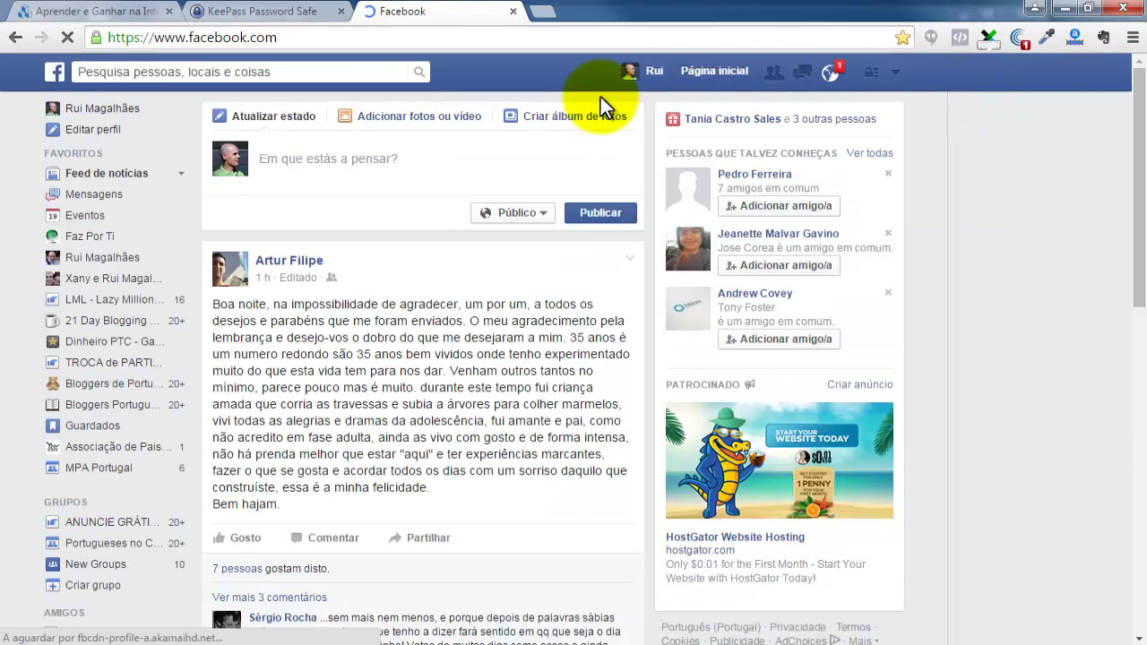
pyautogui.click(886, 70)
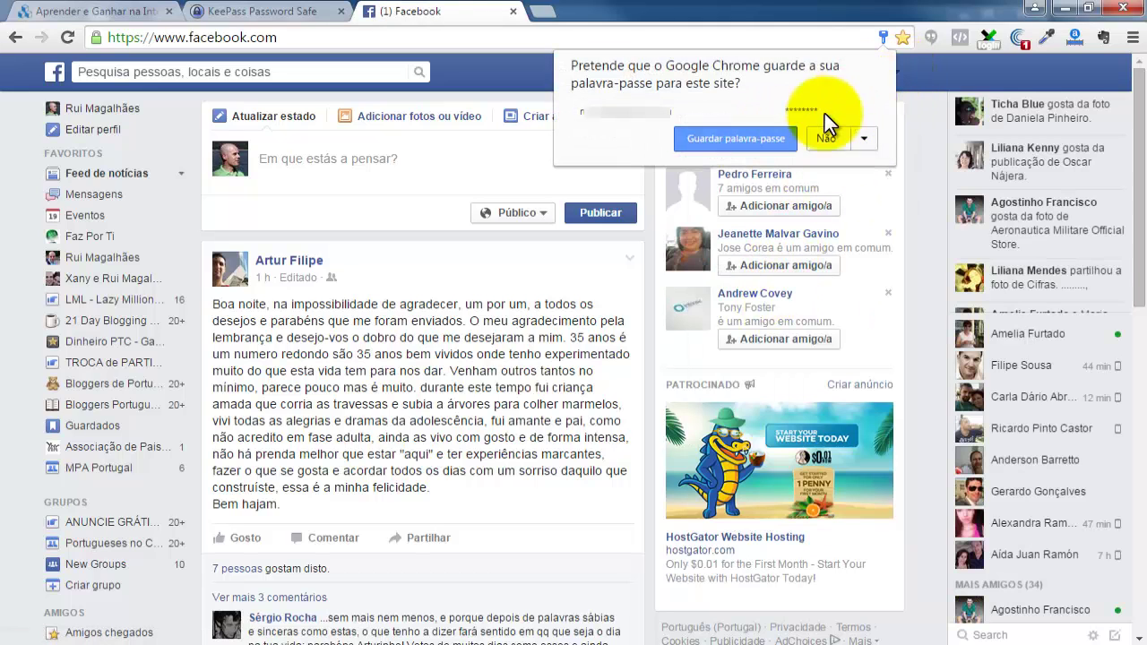
pyautogui.click(825, 137)
pyautogui.click(894, 71)
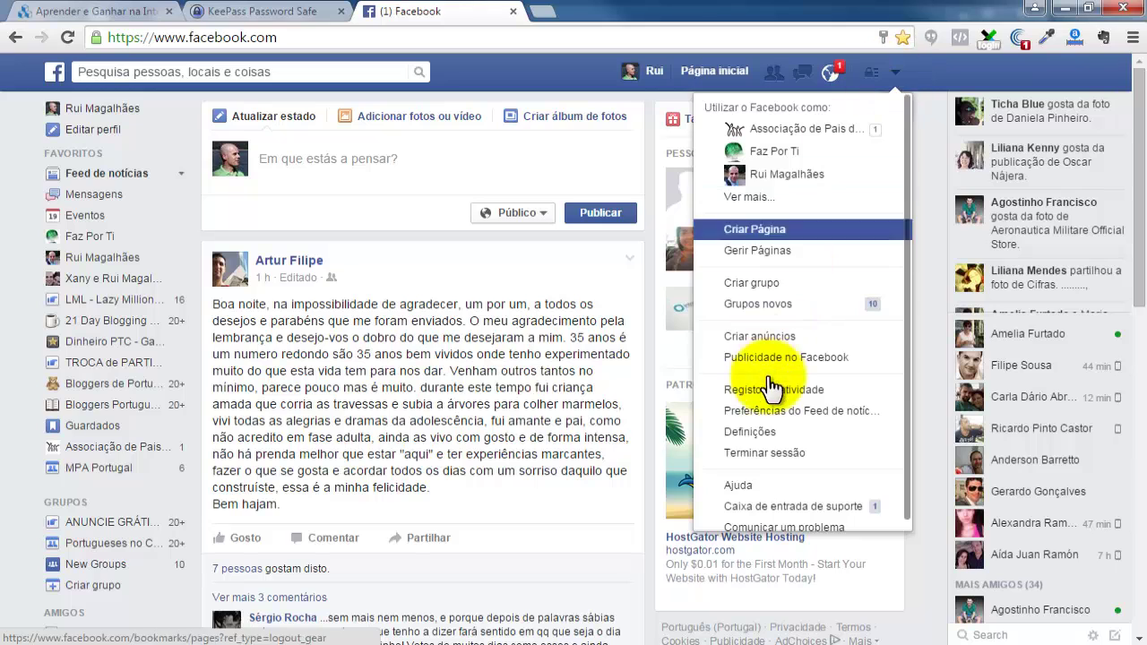
pyautogui.click(766, 454)
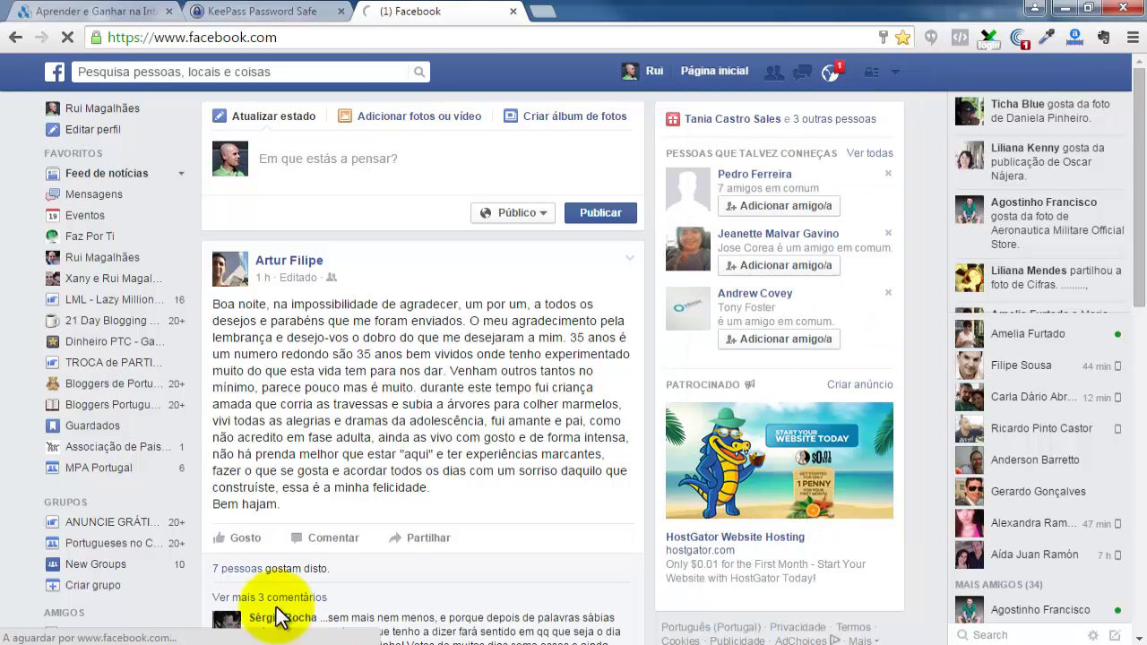
pyautogui.hotkey('alt', 'Tab')
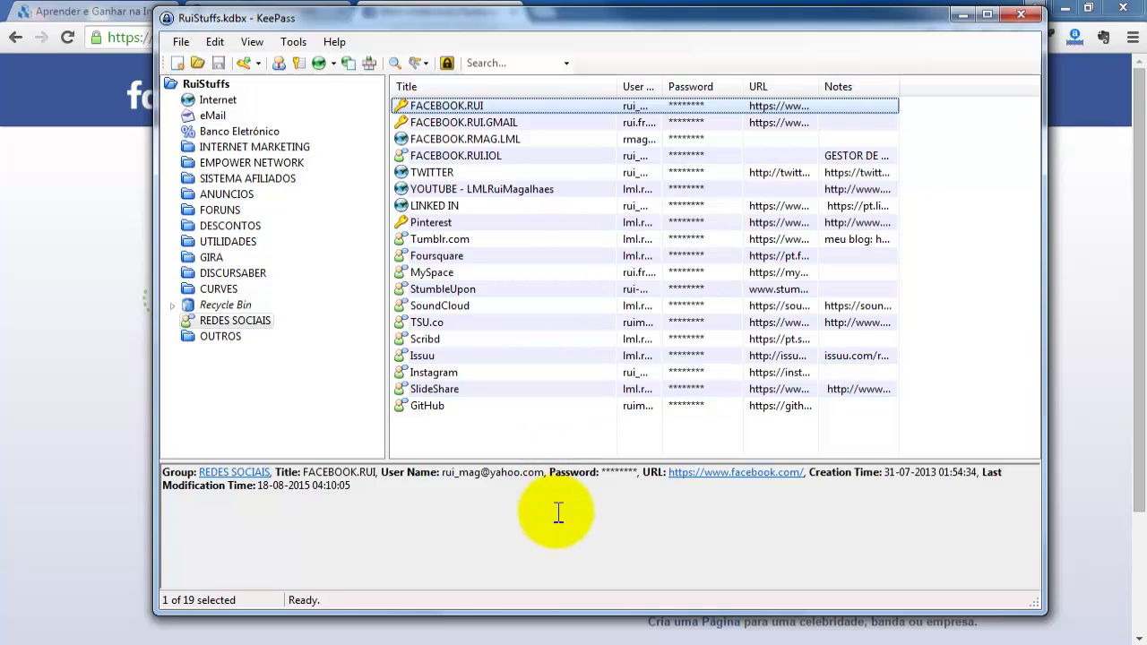
# Set the clipboard auto-clear time to 12 seconds in Tools > Options > Security.
pyautogui.click(296, 45)
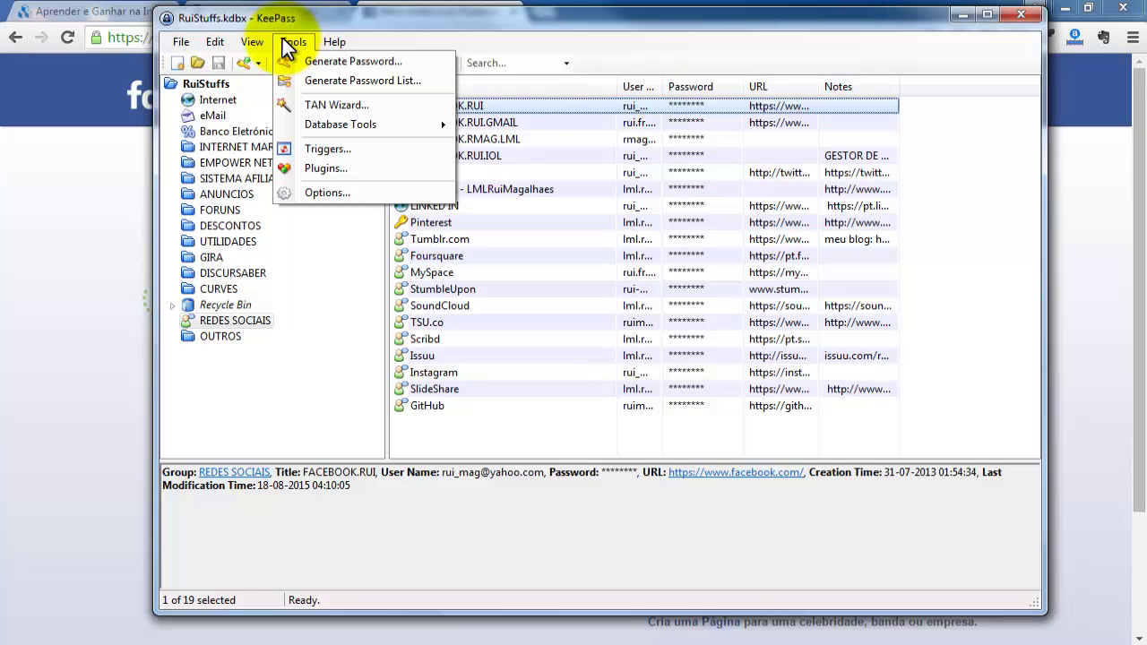
pyautogui.click(335, 190)
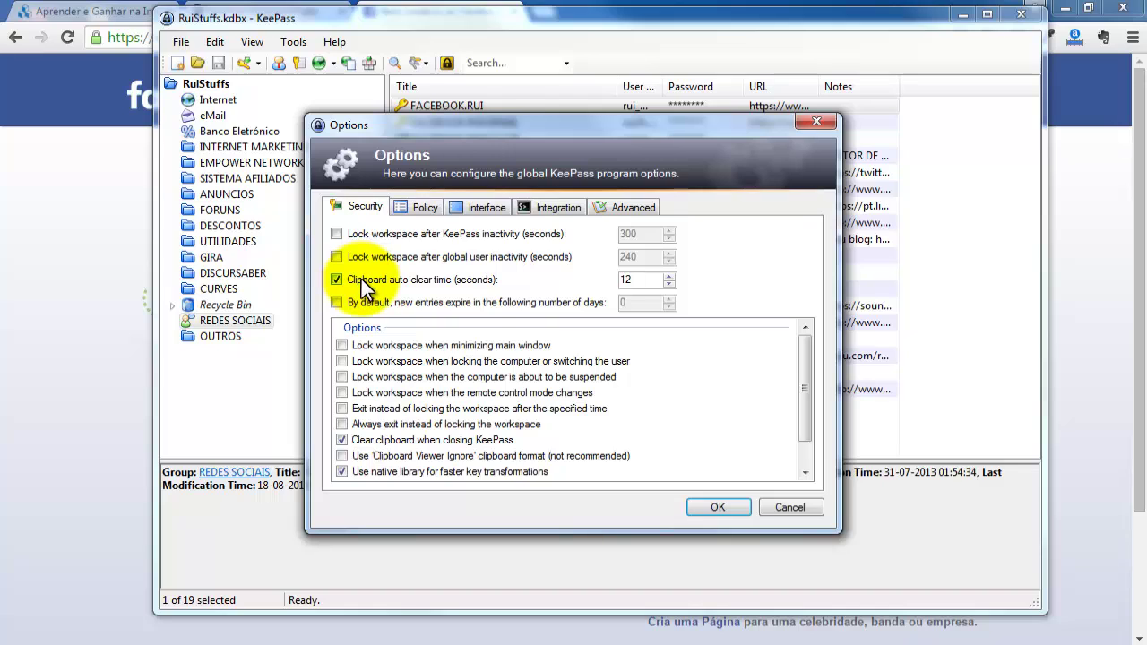
pyautogui.click(668, 275)
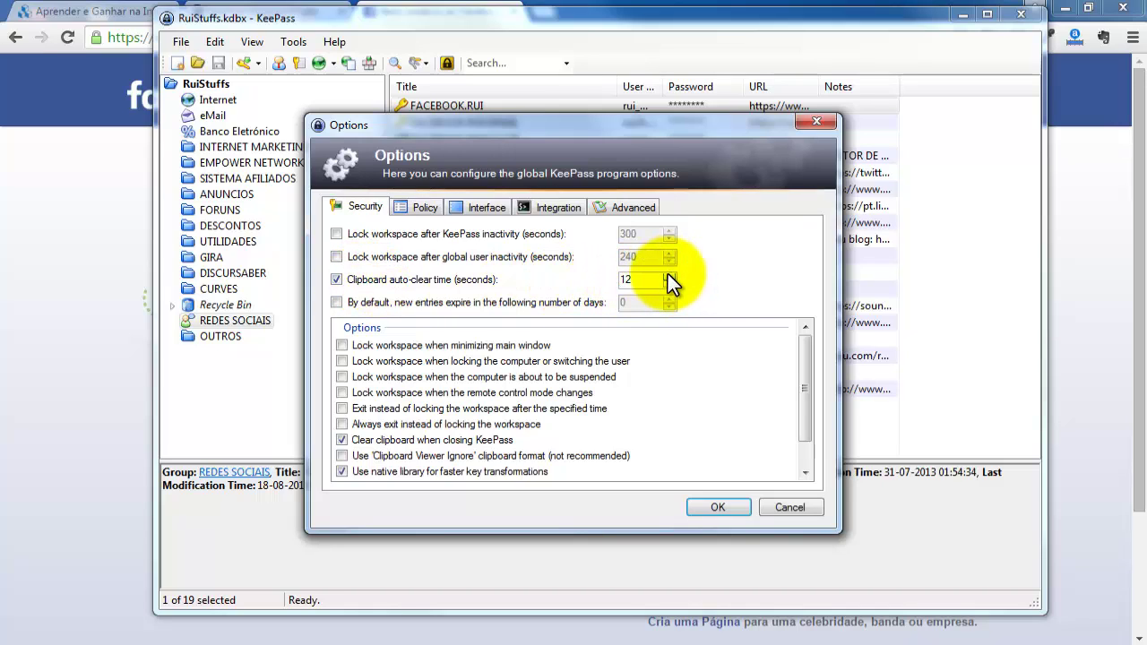
pyautogui.click(668, 275)
pyautogui.click(667, 274)
pyautogui.click(668, 274)
pyautogui.click(668, 283)
pyautogui.click(669, 283)
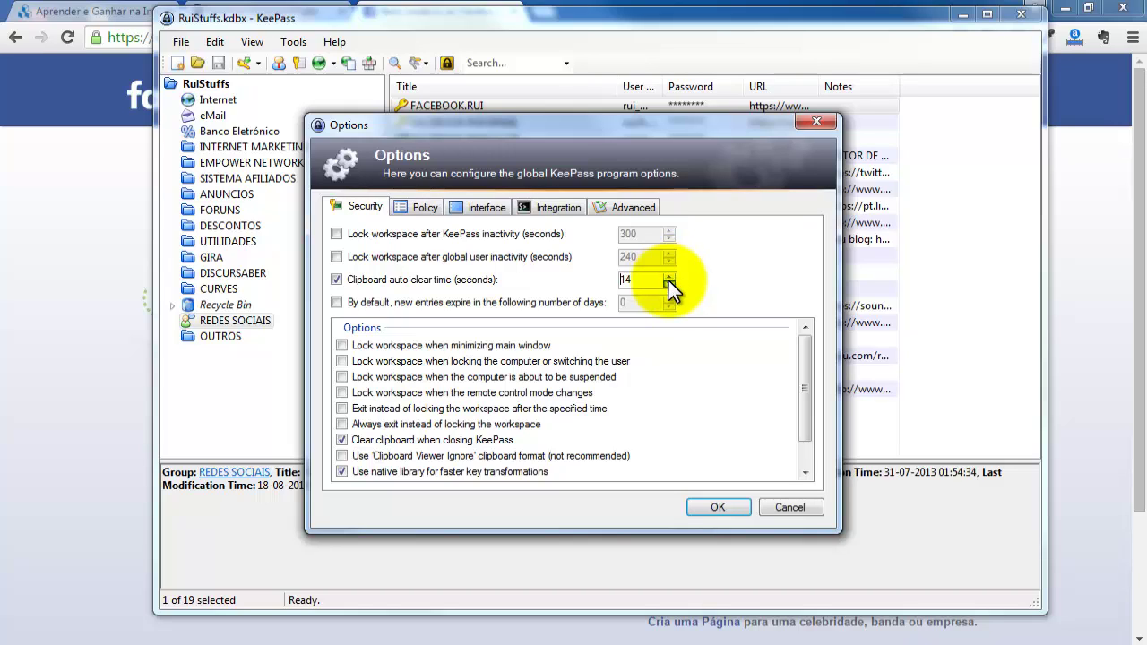
pyautogui.click(670, 283)
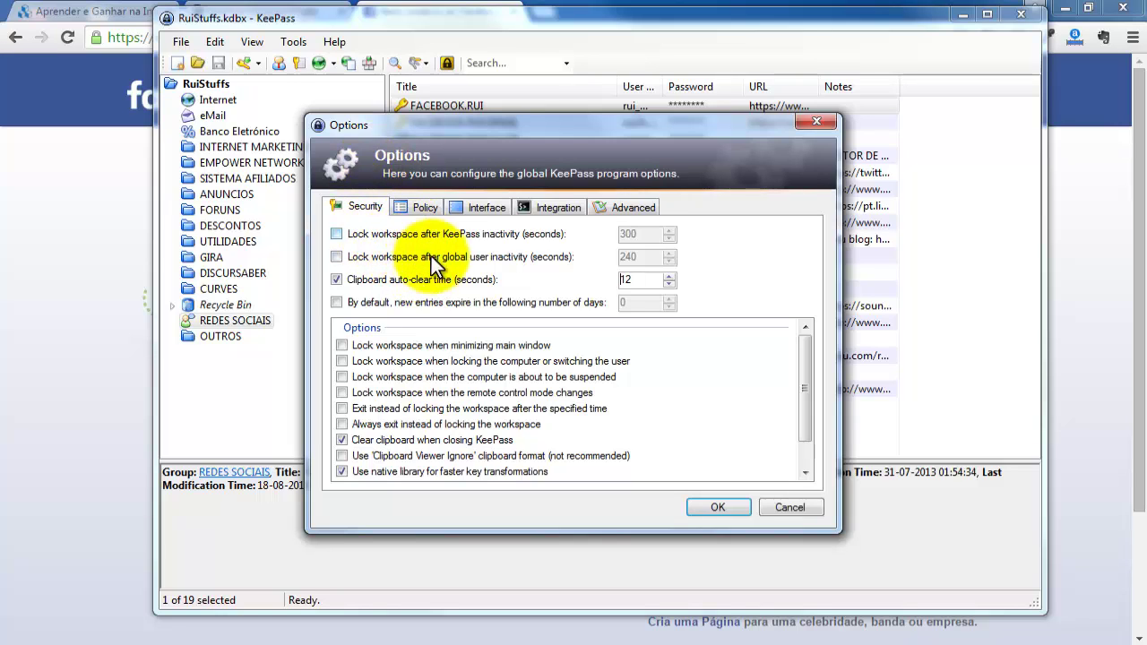
pyautogui.moveTo(807, 359)
pyautogui.mouseDown()
pyautogui.moveTo(806, 415)
pyautogui.moveTo(805, 348)
pyautogui.moveTo(795, 347)
pyautogui.mouseUp()
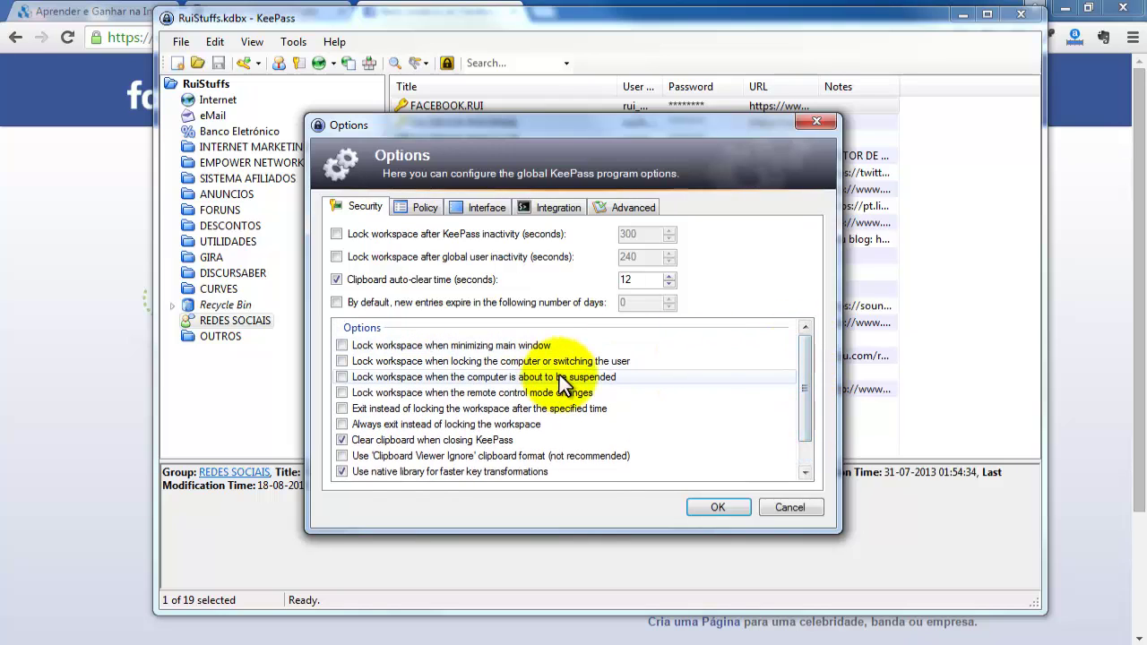
# Browse the Policy, Interface, Integration and Advanced tabs, then switch to the KeePass Features page.
pyautogui.click(419, 210)
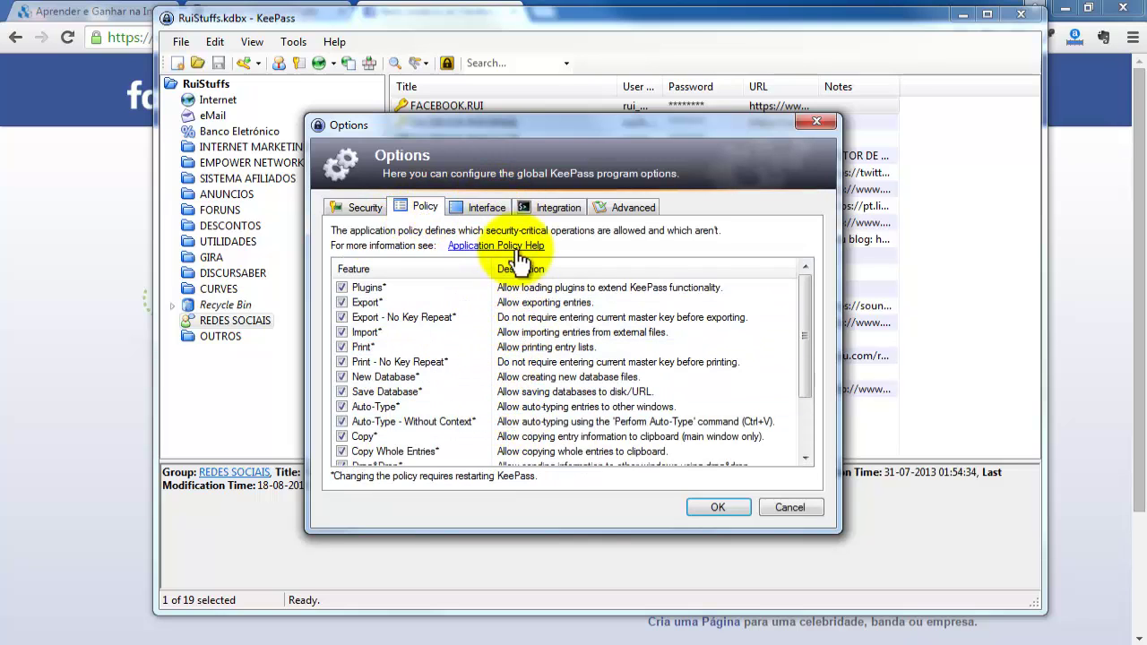
pyautogui.click(488, 205)
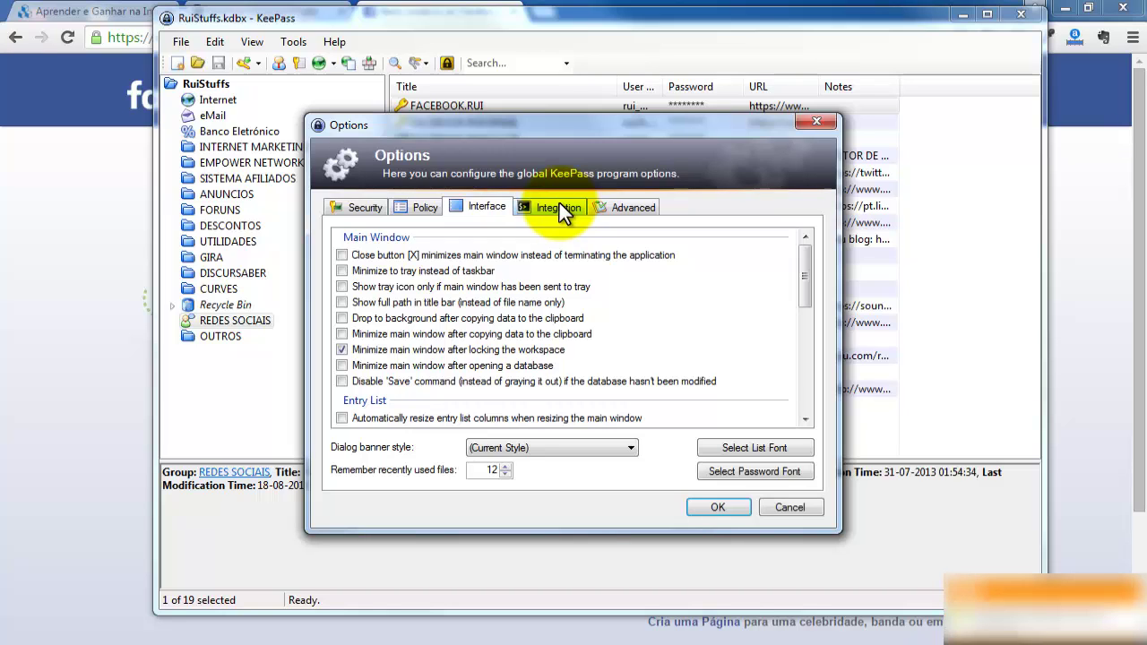
pyautogui.click(555, 206)
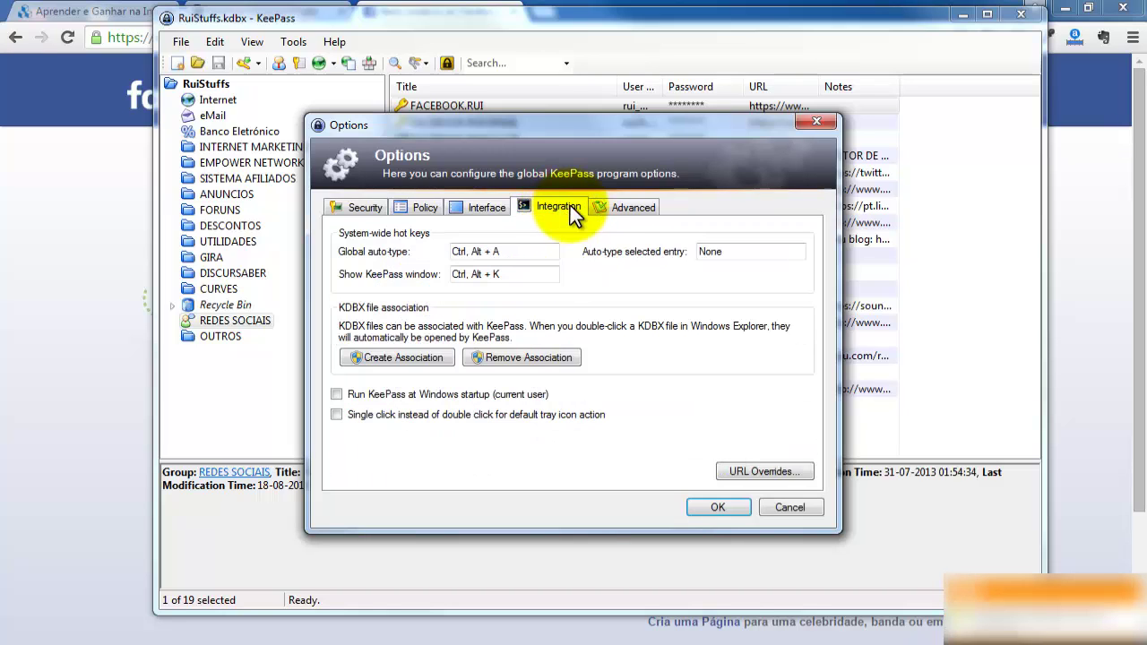
pyautogui.click(629, 202)
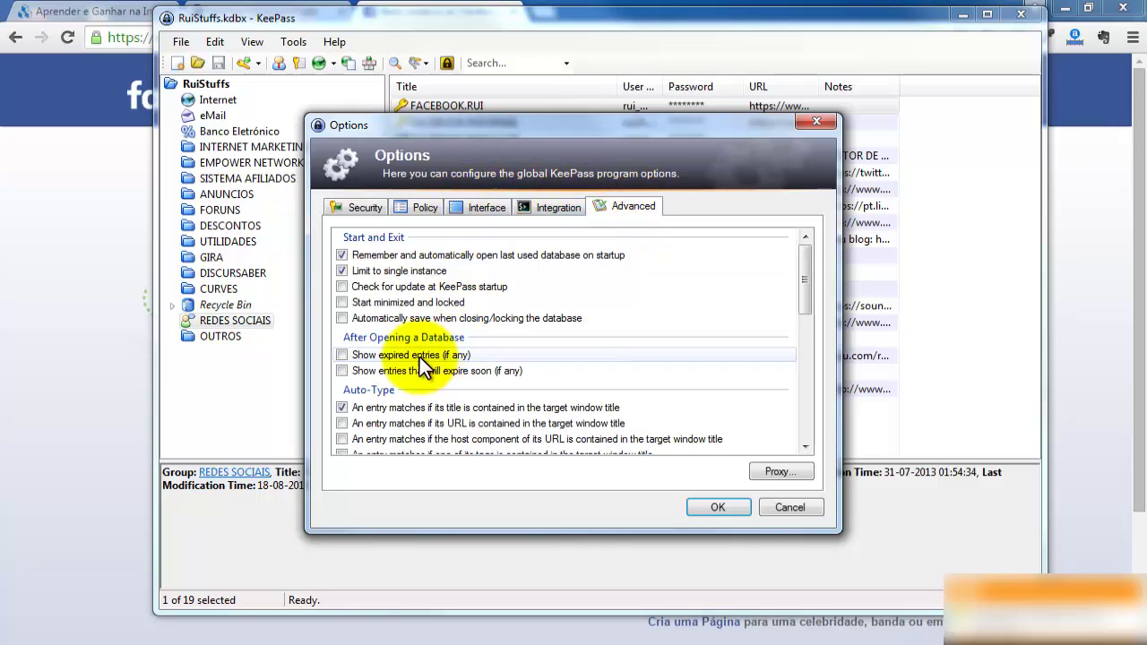
pyautogui.click(545, 207)
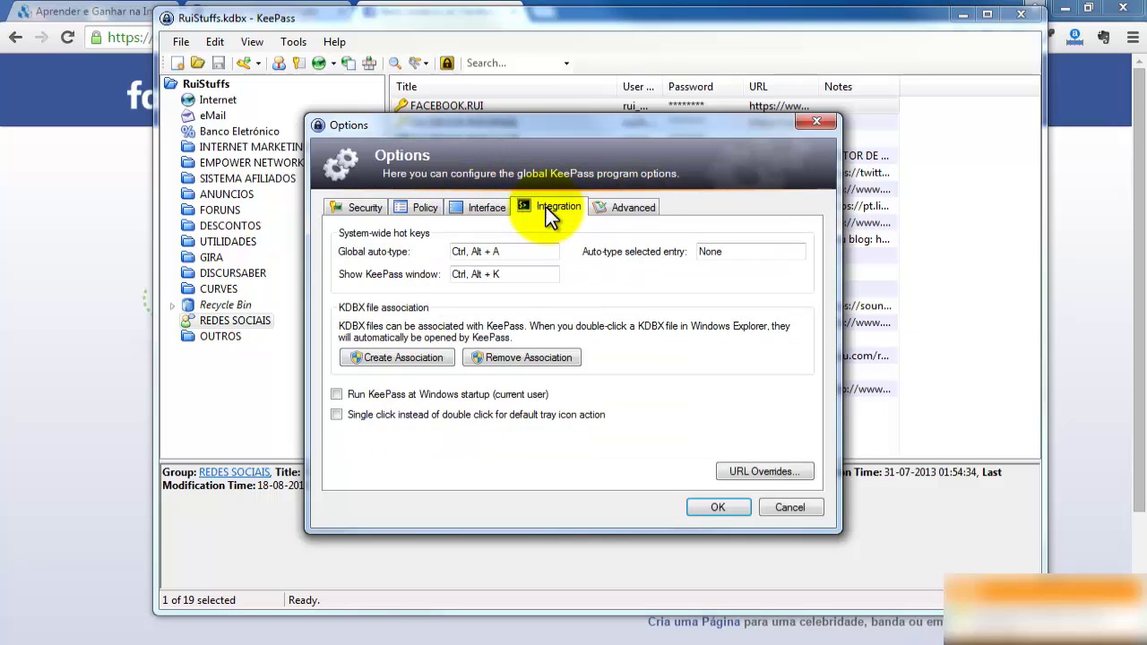
pyautogui.click(469, 207)
pyautogui.click(424, 207)
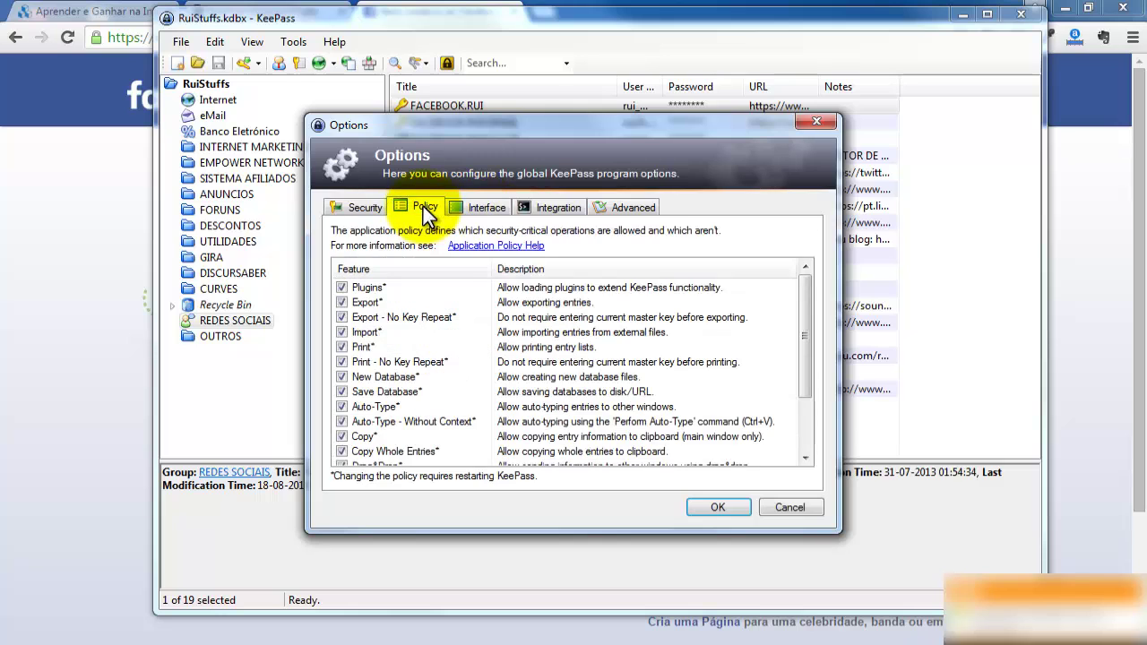
pyautogui.click(344, 205)
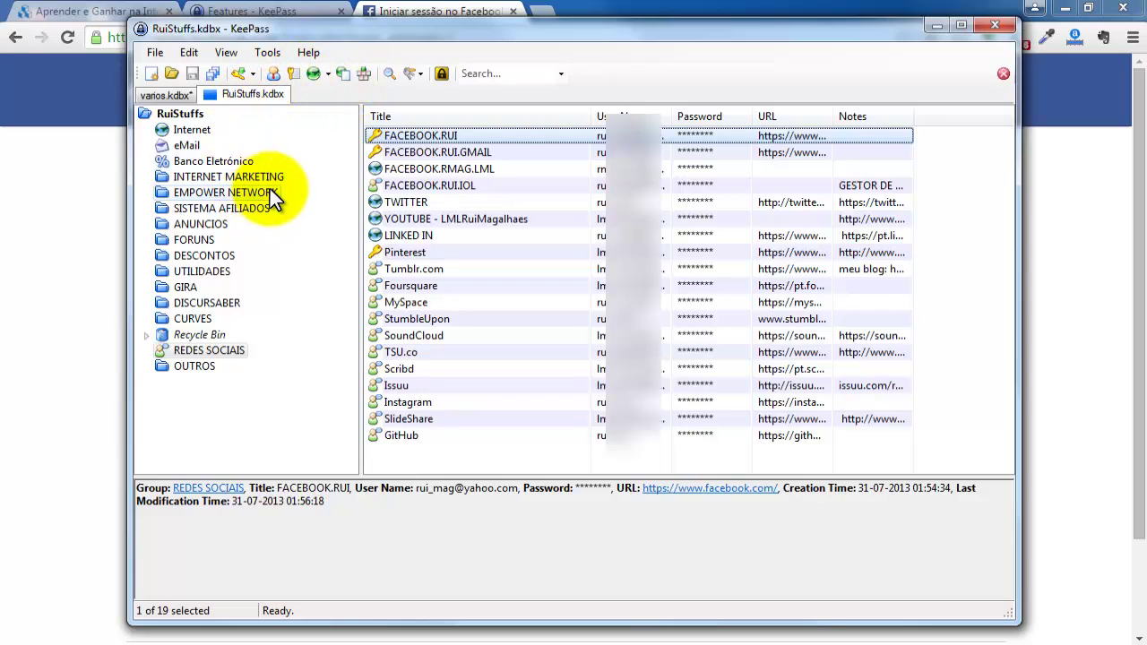
pyautogui.click(260, 16)
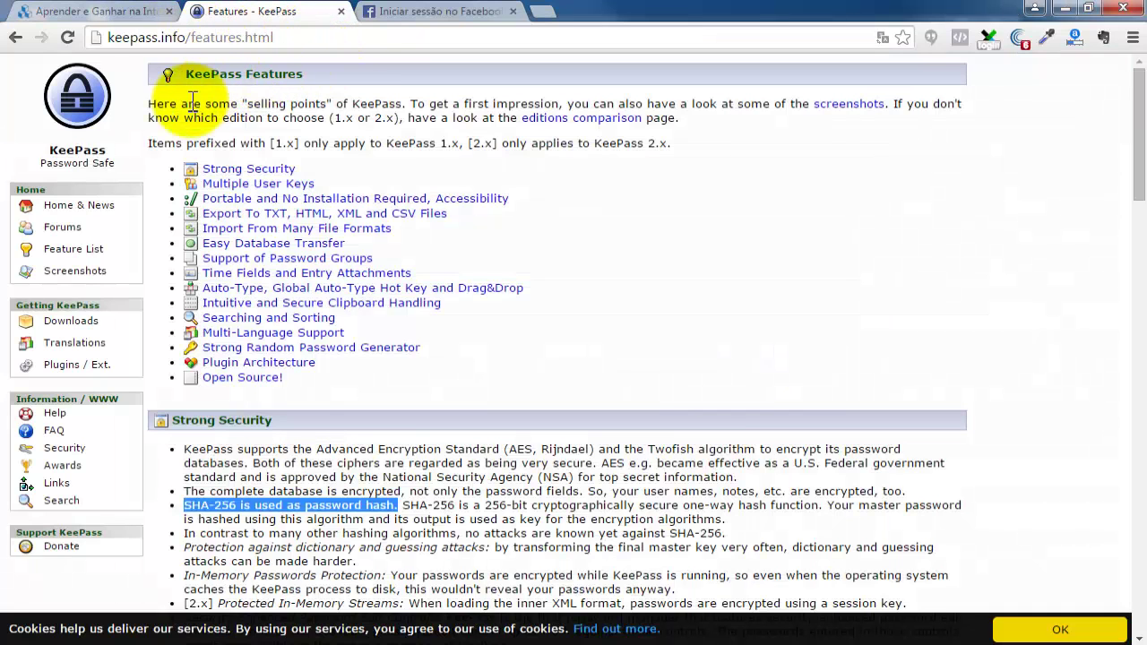
# Open keepass.info Translations and scroll down to the Portuguese, PT [2.30+] row.
pyautogui.click(76, 343)
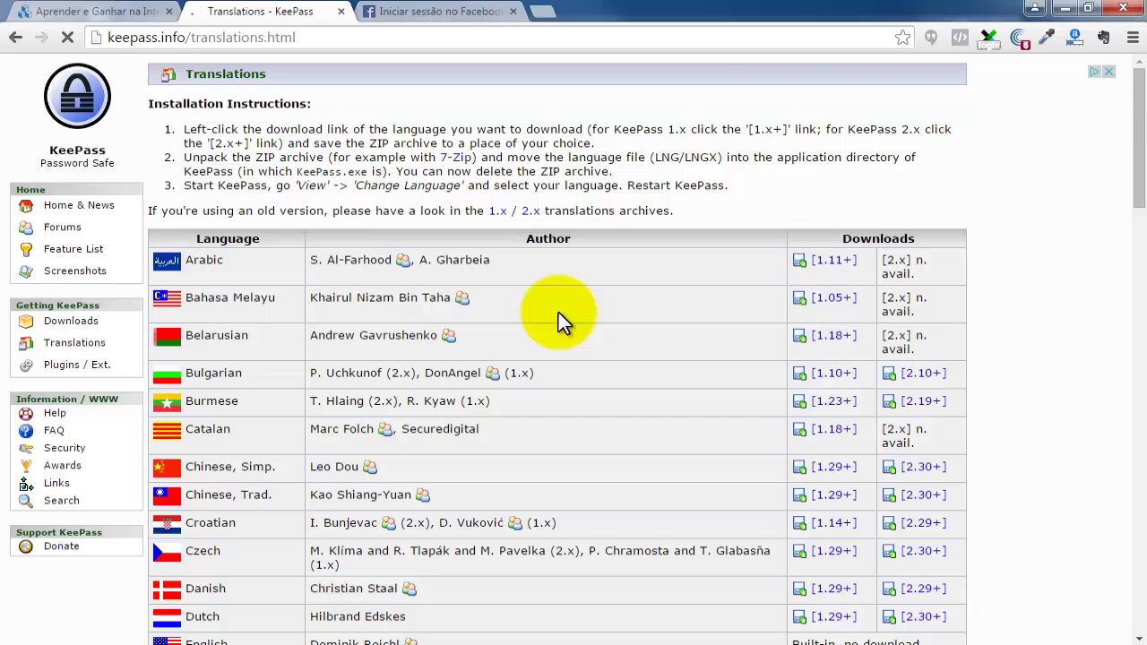
pyautogui.scroll(-6, 523, 357)
pyautogui.scroll(-5, 523, 357)
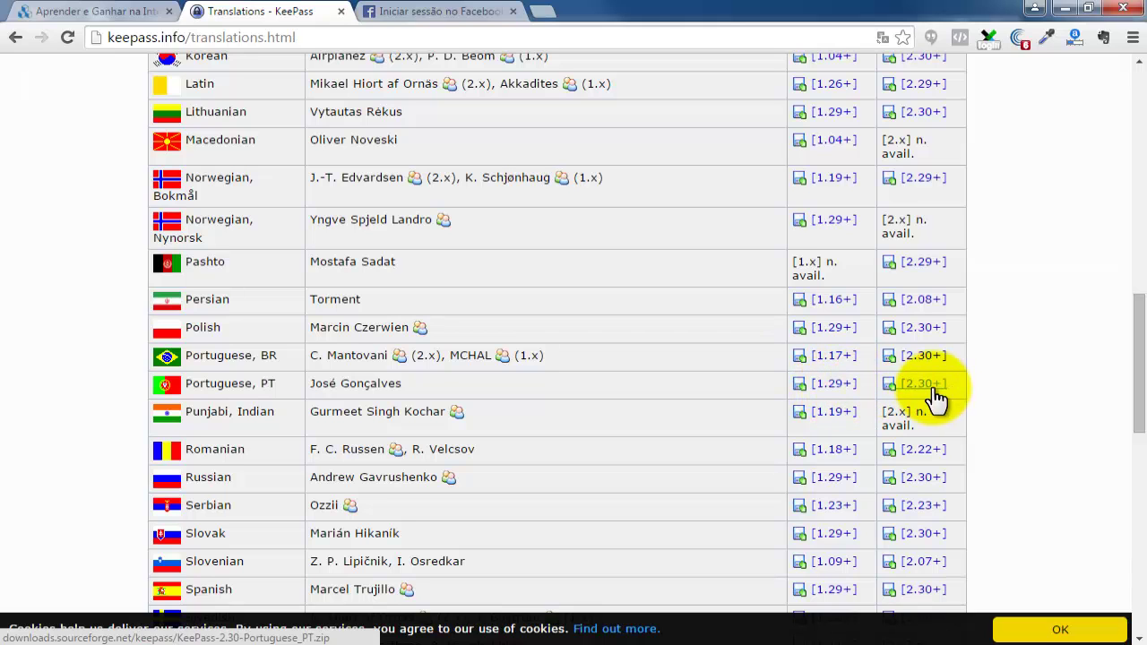
pyautogui.scroll(15, 851, 394)
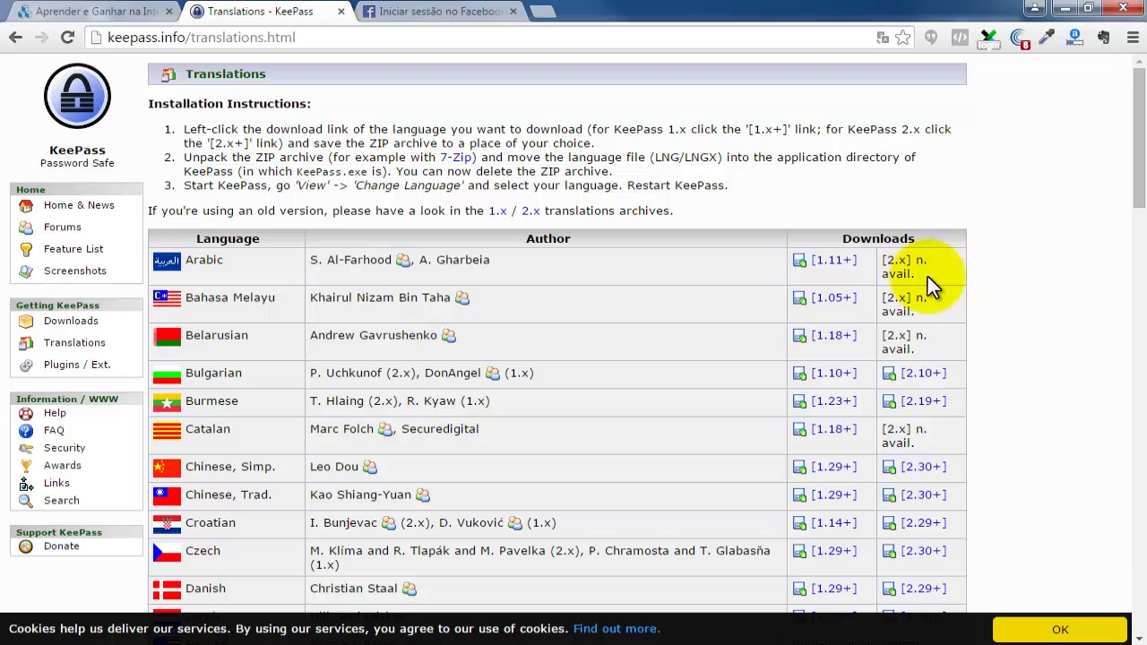
pyautogui.scroll(-10, 927, 276)
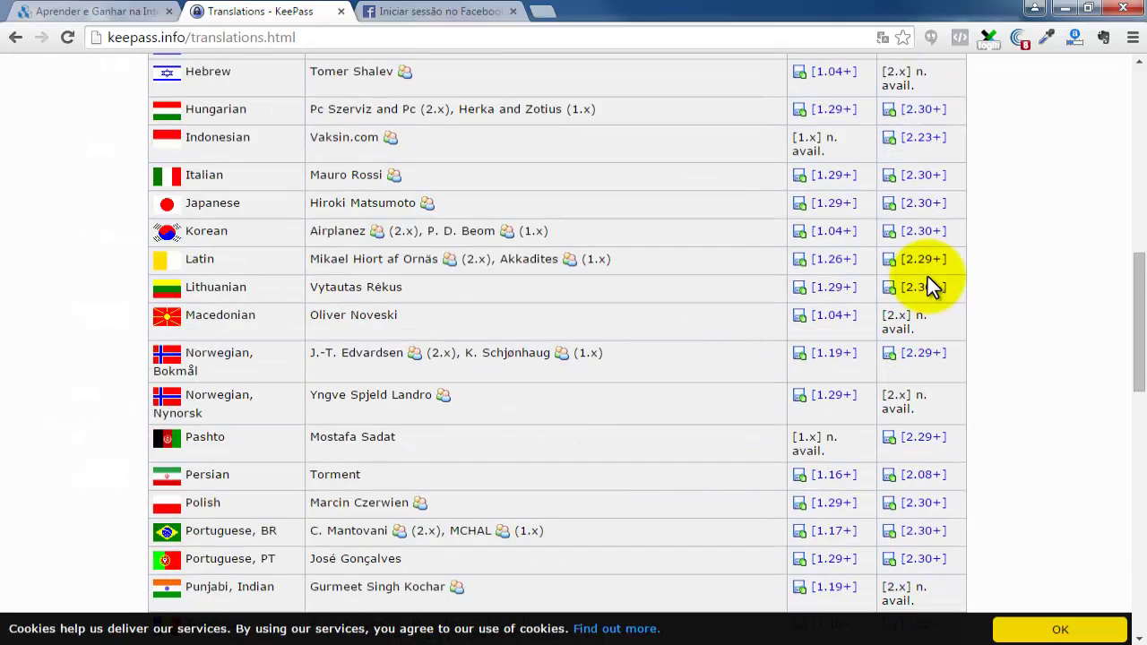
pyautogui.scroll(-2, 928, 276)
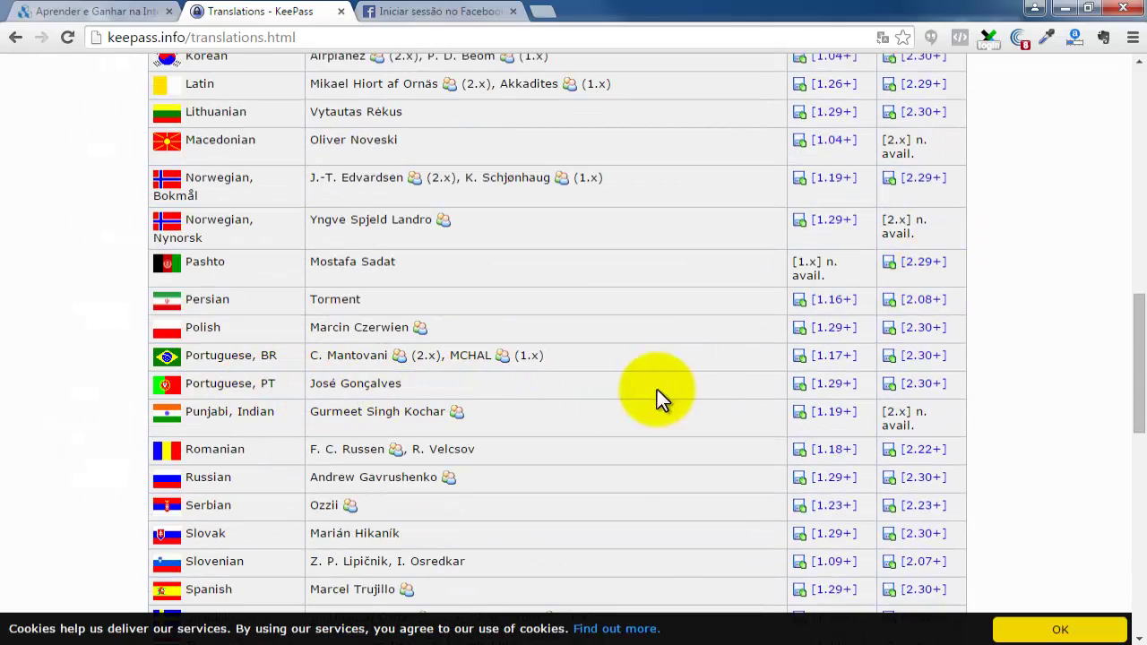
# Save KeePass-2.30-Portuguese_PT.zip to the desktop with Guardar and dismiss the download bar.
pyautogui.click(929, 391)
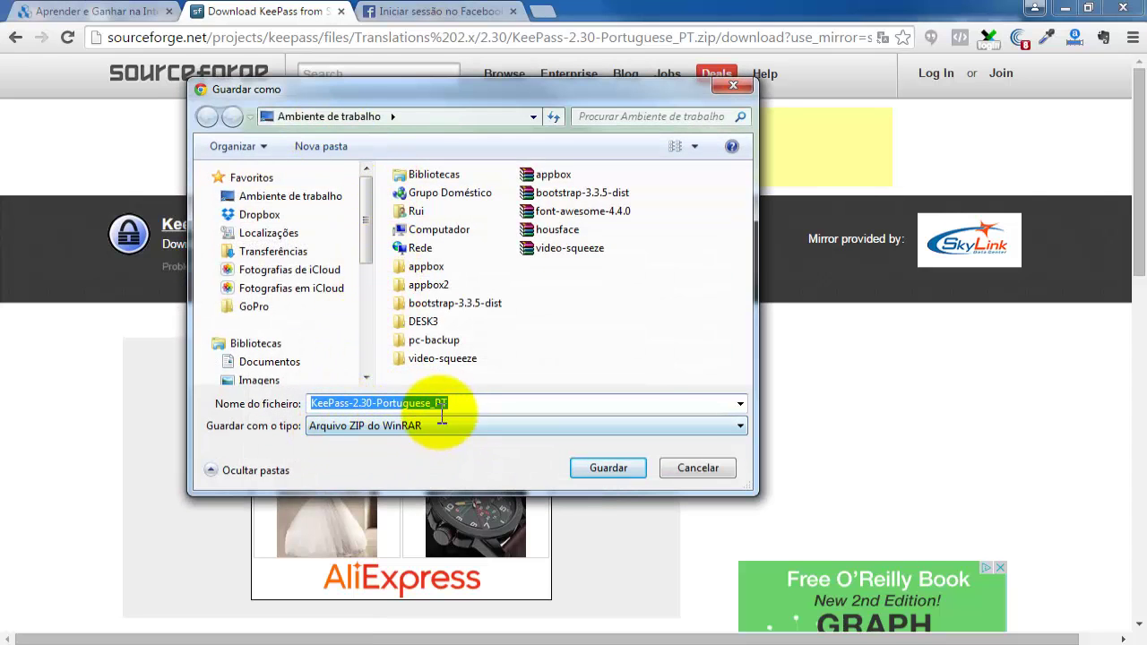
pyautogui.click(610, 468)
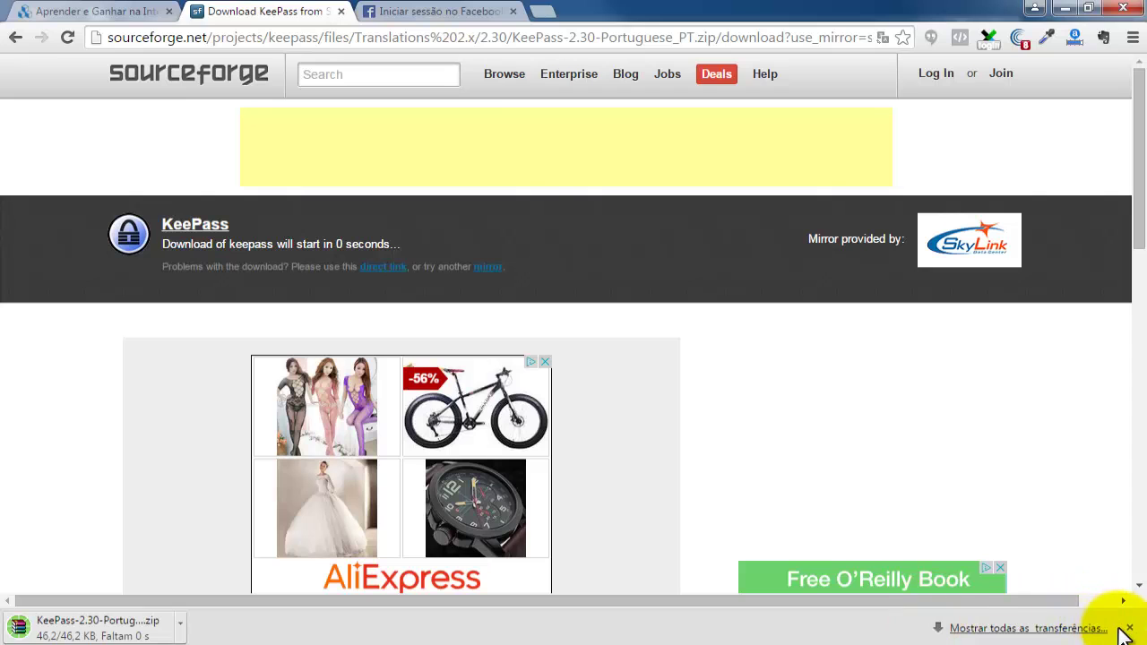
pyautogui.click(1129, 628)
# Move the Portuguese zip to the desktop centre, reopen the Translations page, then return to the desktop.
pyautogui.click(1145, 644)
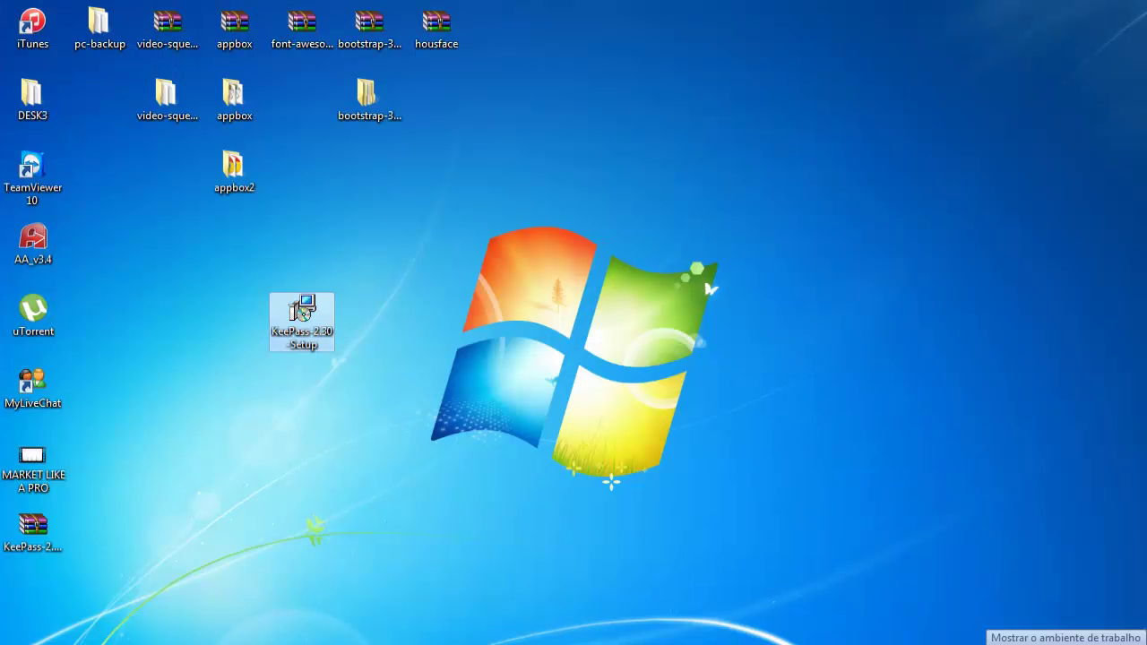
pyautogui.moveTo(31, 537); pyautogui.dragTo(398, 310)
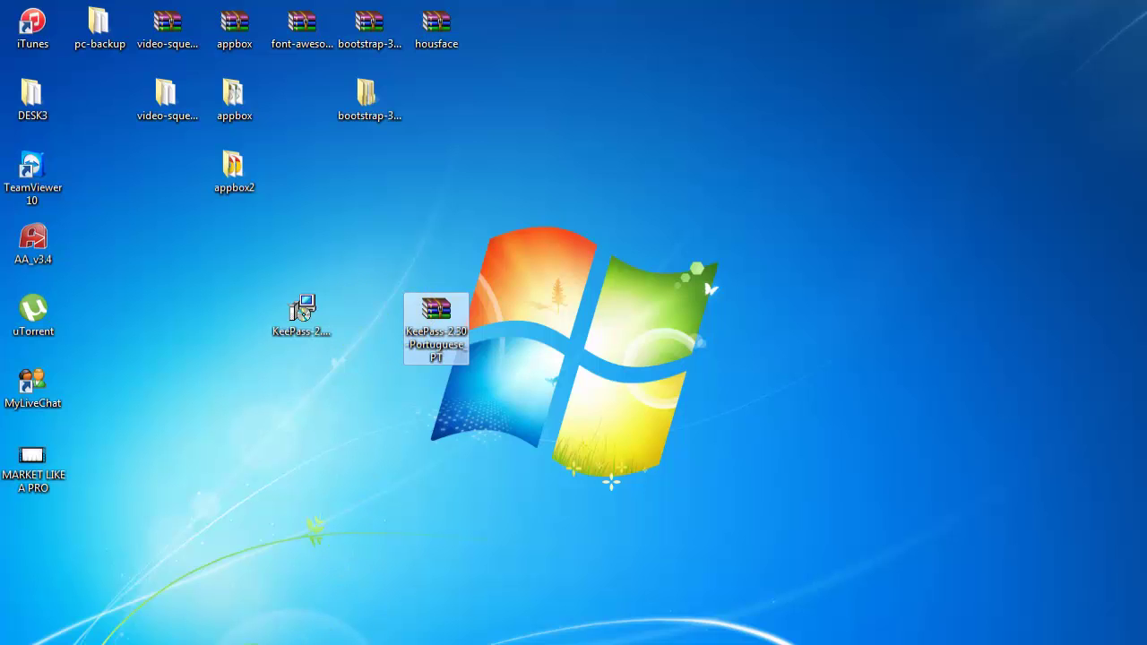
pyautogui.hotkey('alt', 'Tab')
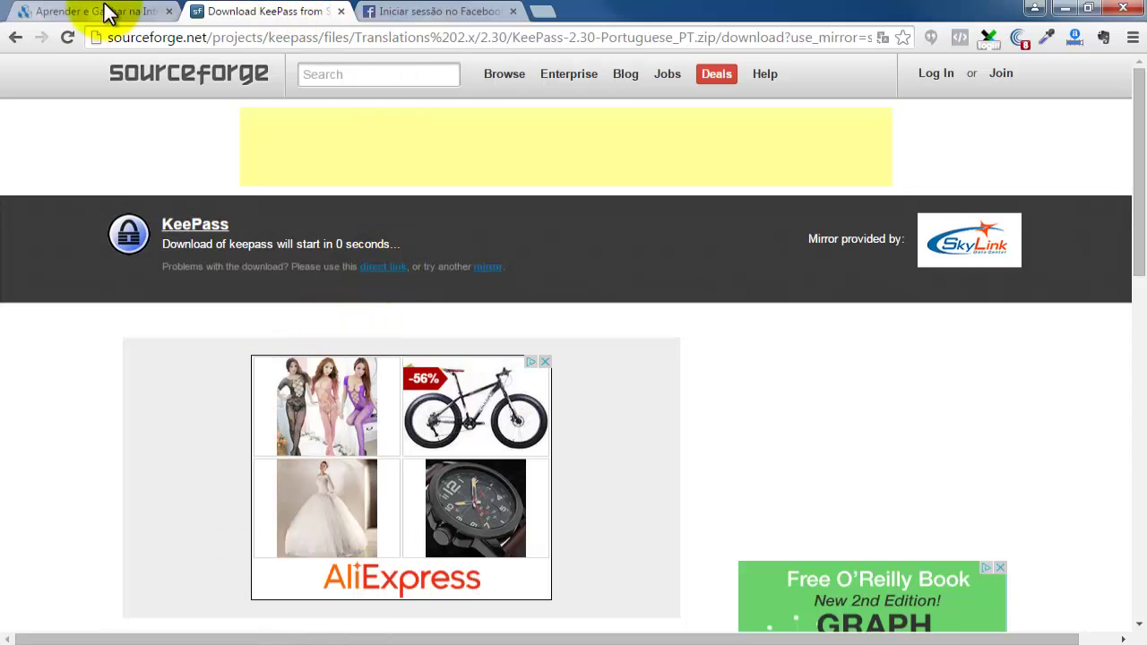
pyautogui.click(16, 37)
pyautogui.click(17, 37)
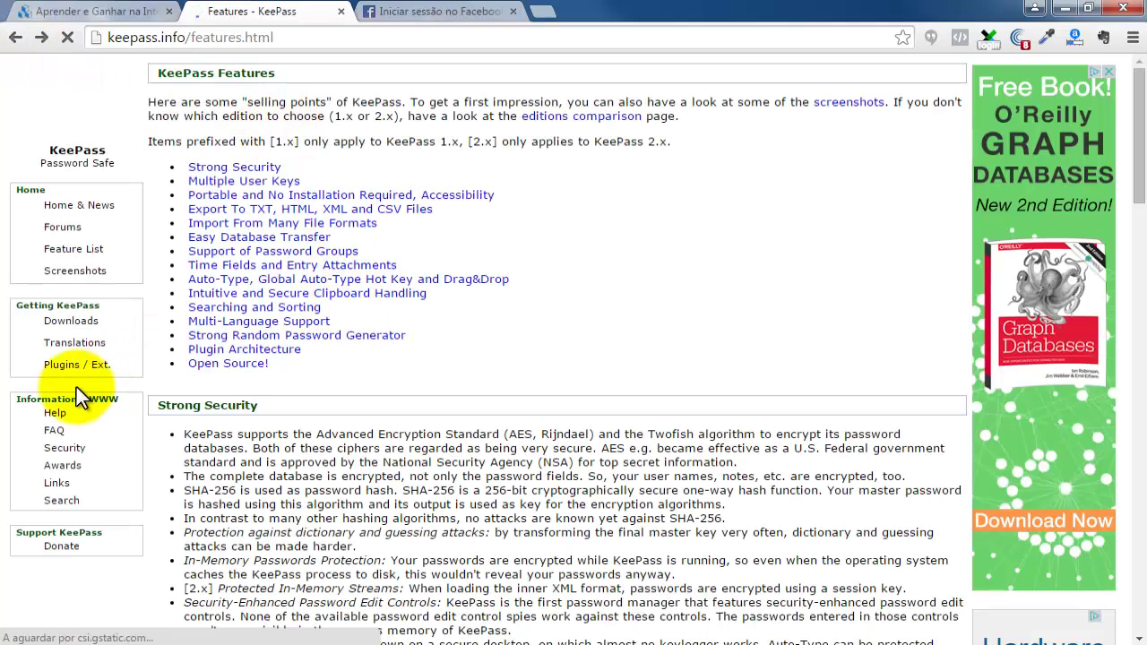
pyautogui.click(68, 346)
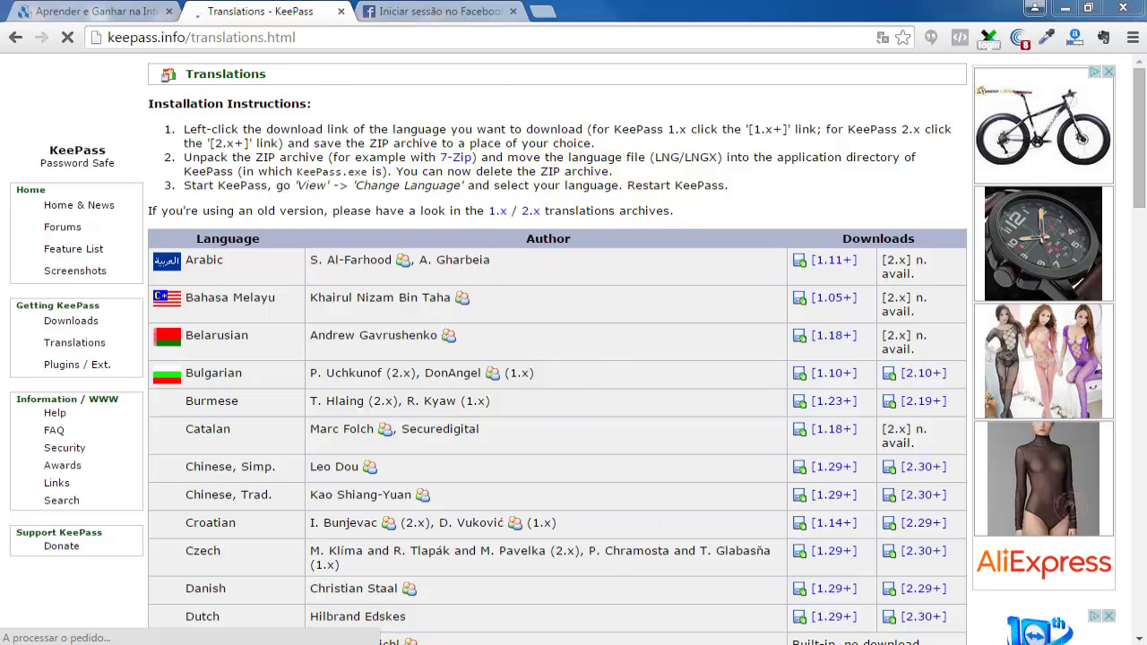
pyautogui.hotkey('alt', 'Tab')
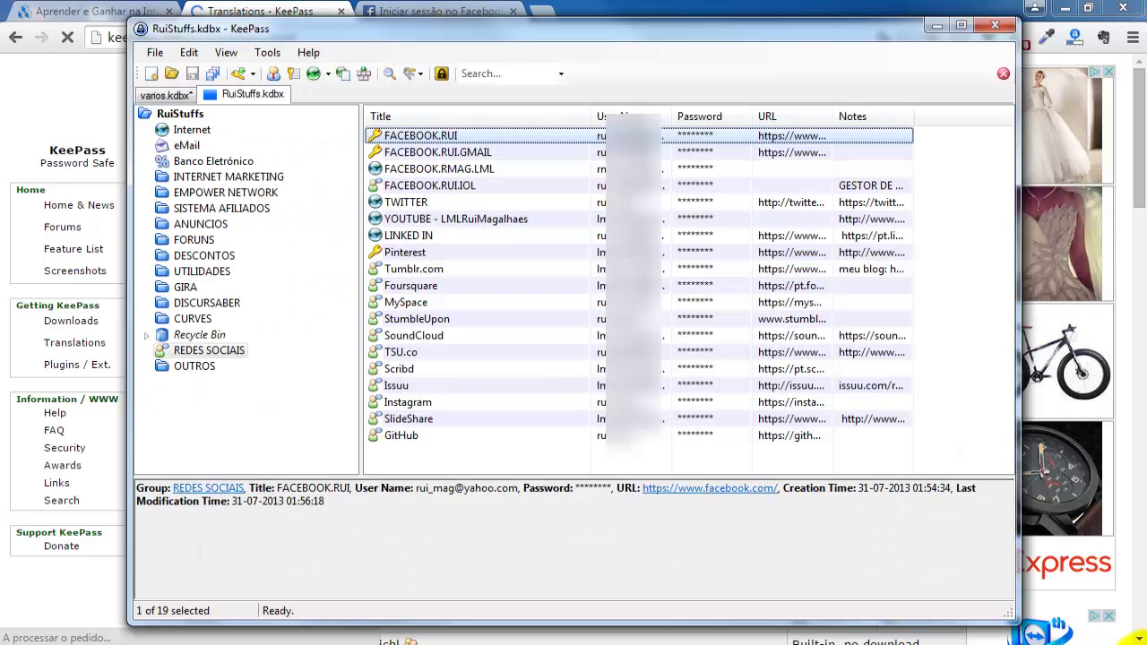
pyautogui.hotkey('alt', 'Tab')
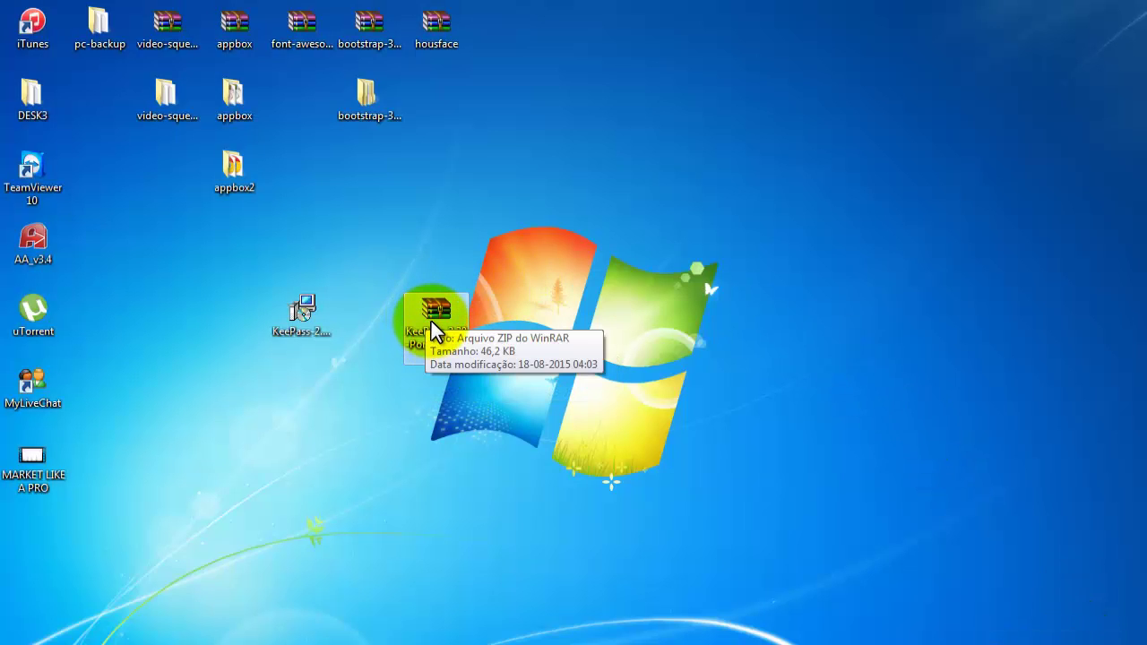
# Extract Portuguese_PT.lngx from the zip in WinRAR and place it below the zip.
pyautogui.doubleClick(431, 321)
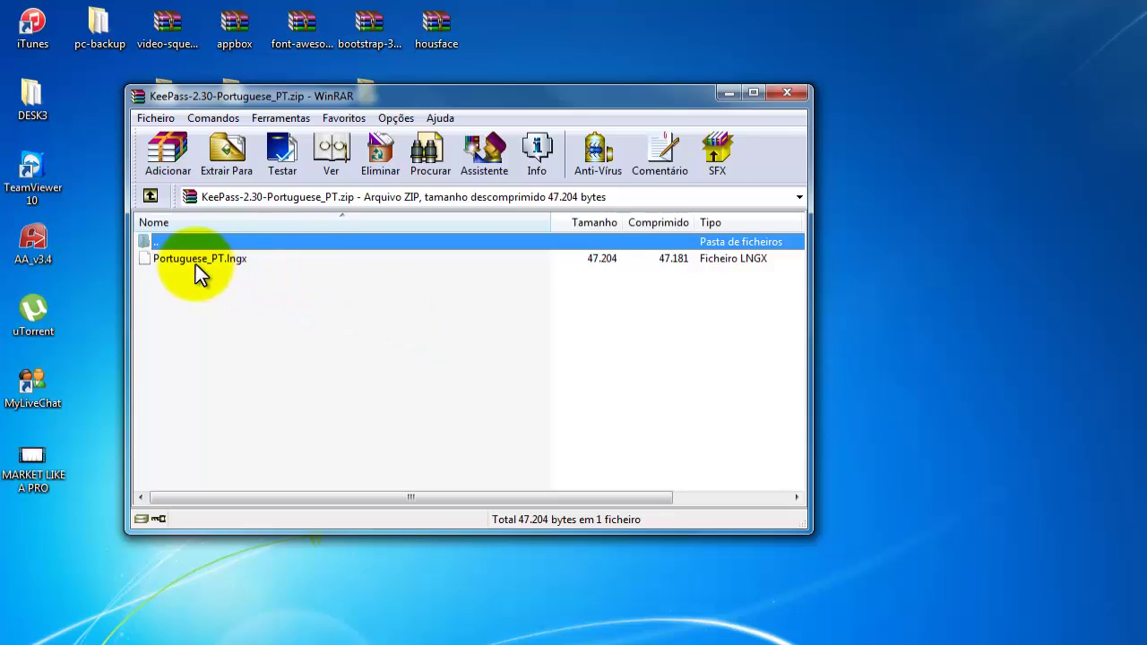
pyautogui.click(197, 272)
pyautogui.moveTo(186, 266); pyautogui.dragTo(848, 382)
pyautogui.click(780, 95)
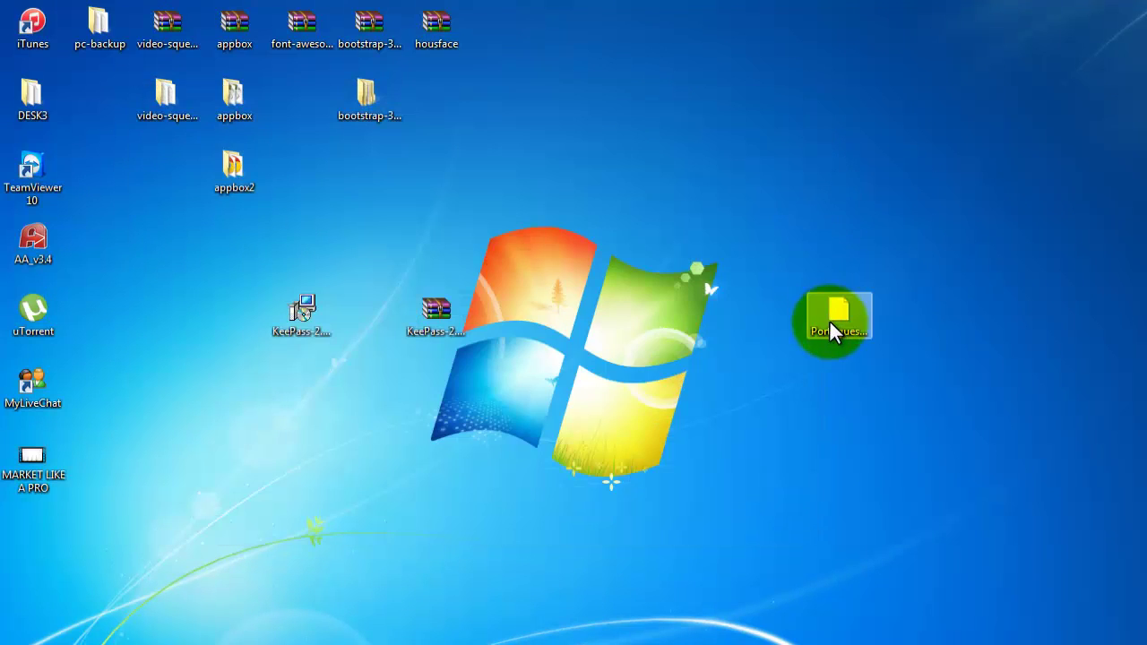
pyautogui.moveTo(832, 327); pyautogui.dragTo(423, 381)
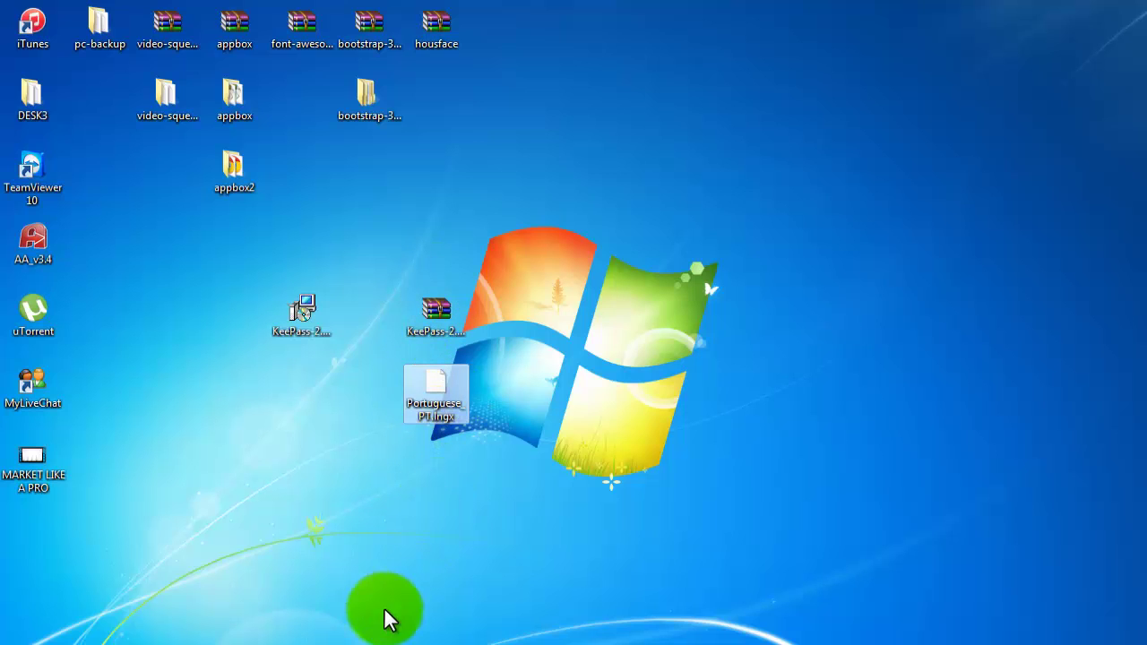
# Check KeePass's Tools menu for the interface language list, then switch back to the Translations page.
pyautogui.click(385, 642)
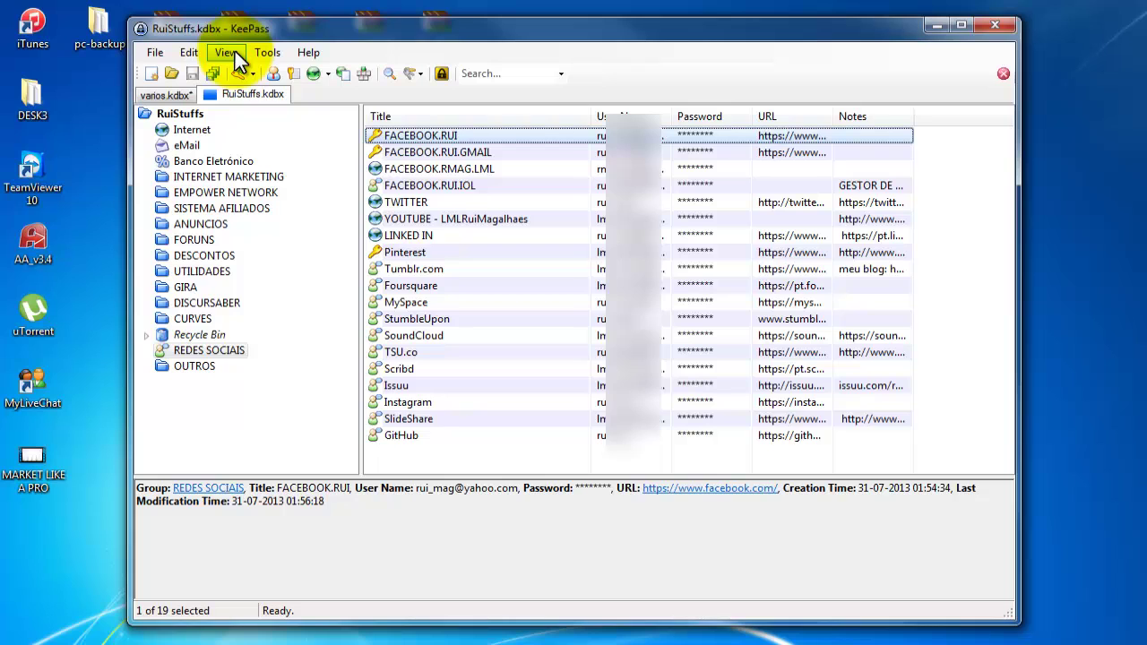
pyautogui.click(262, 55)
pyautogui.moveTo(232, 54)
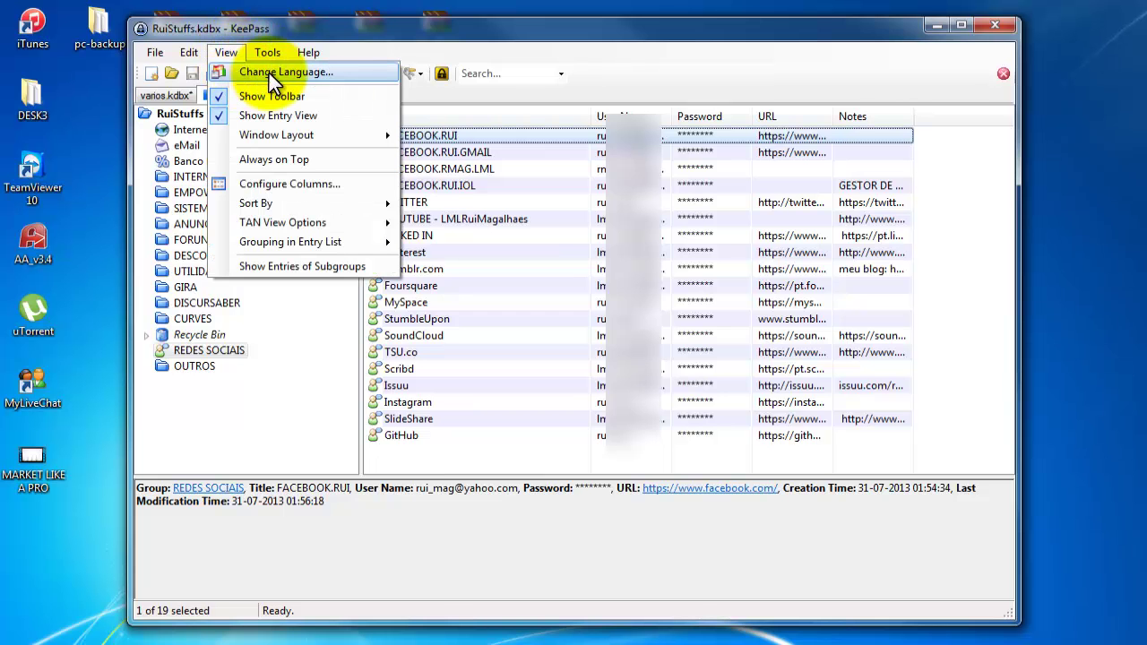
pyautogui.click(349, 75)
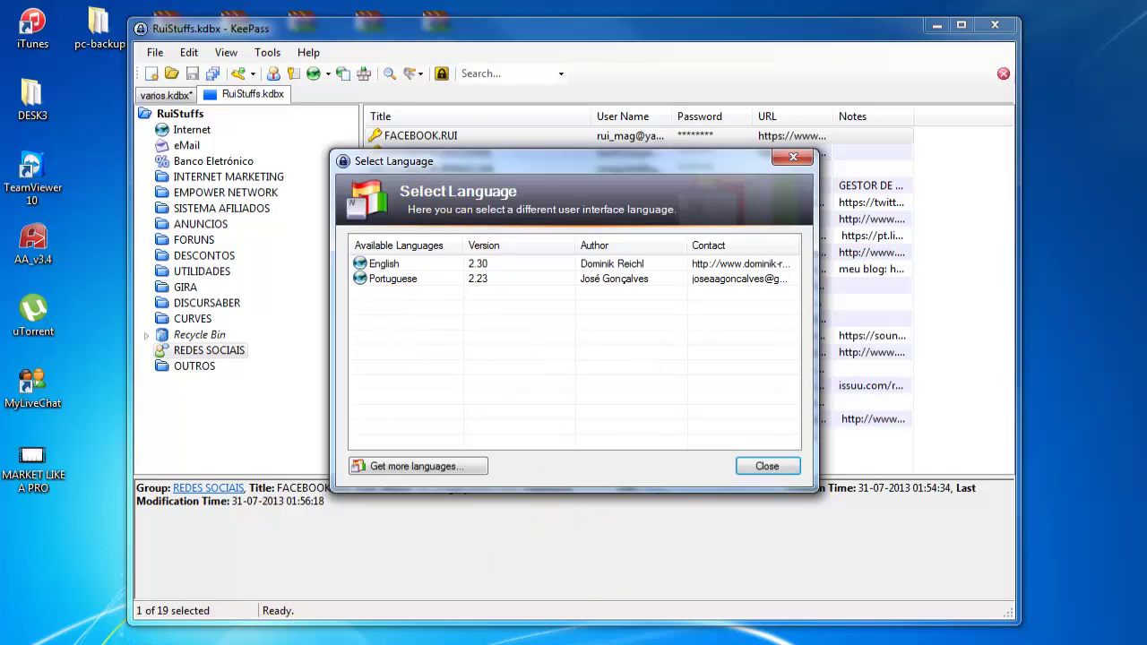
pyautogui.moveTo(126, 641)
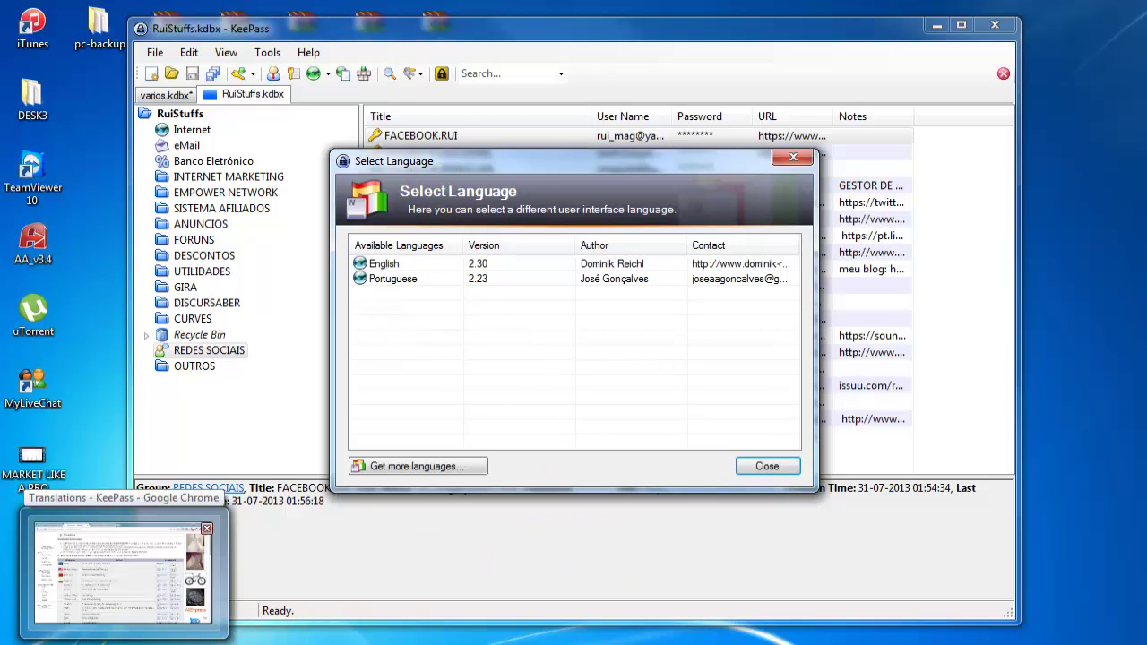
pyautogui.click(124, 574)
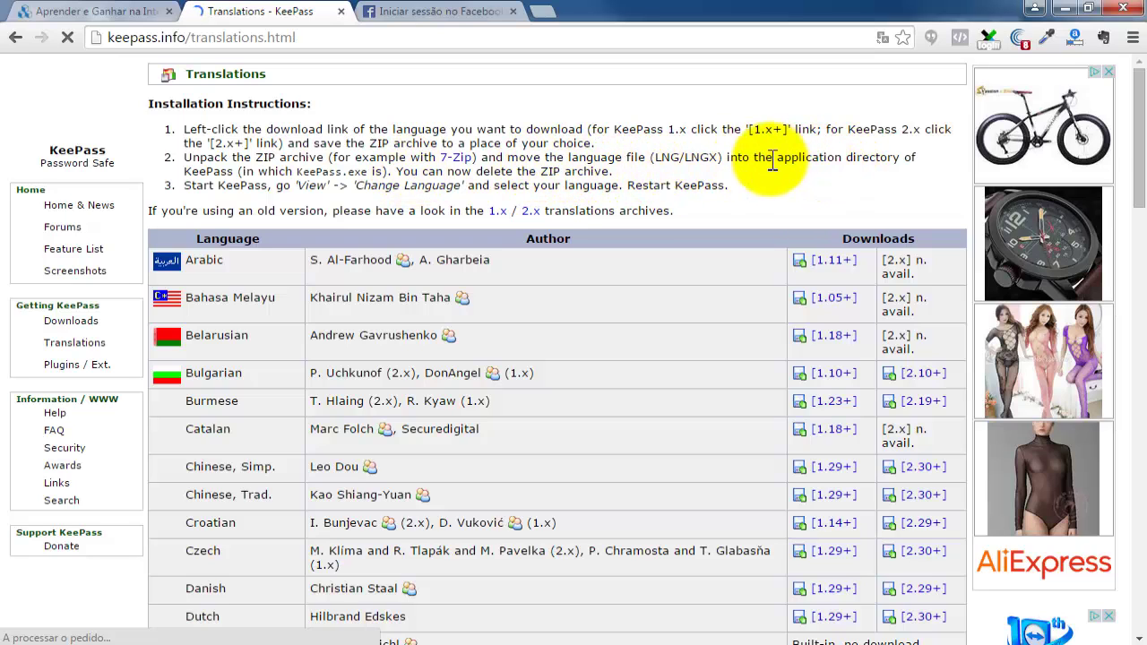
# Highlight 'application directory of' in the installation instructions, then show the desktop.
pyautogui.moveTo(774, 158); pyautogui.dragTo(926, 158)
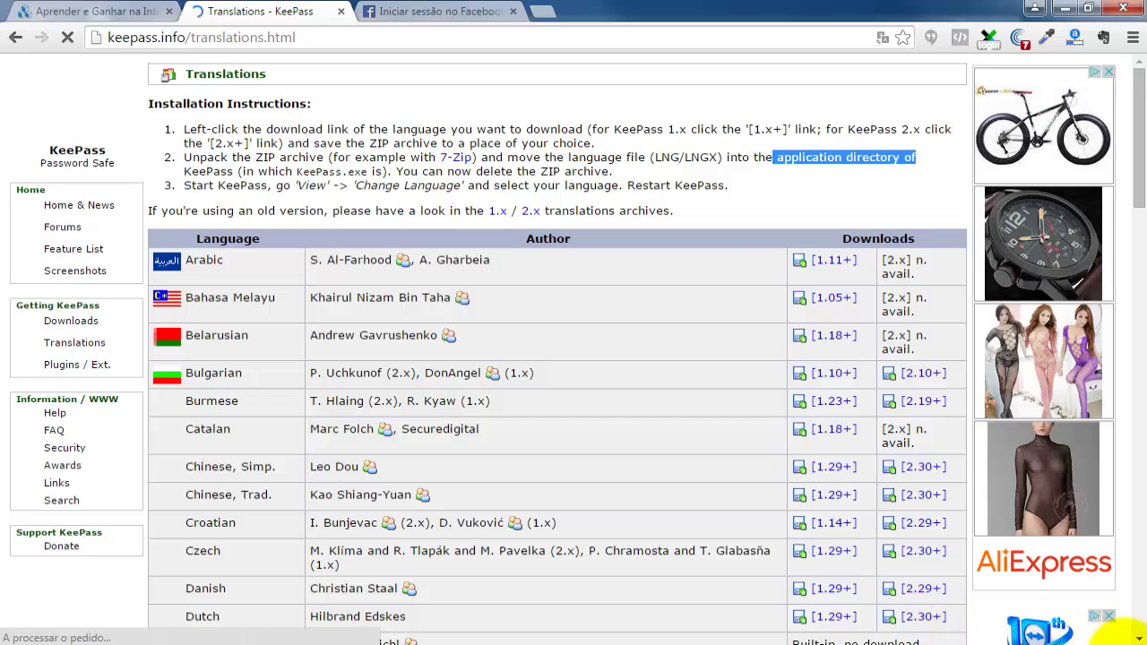
pyautogui.click(1139, 638)
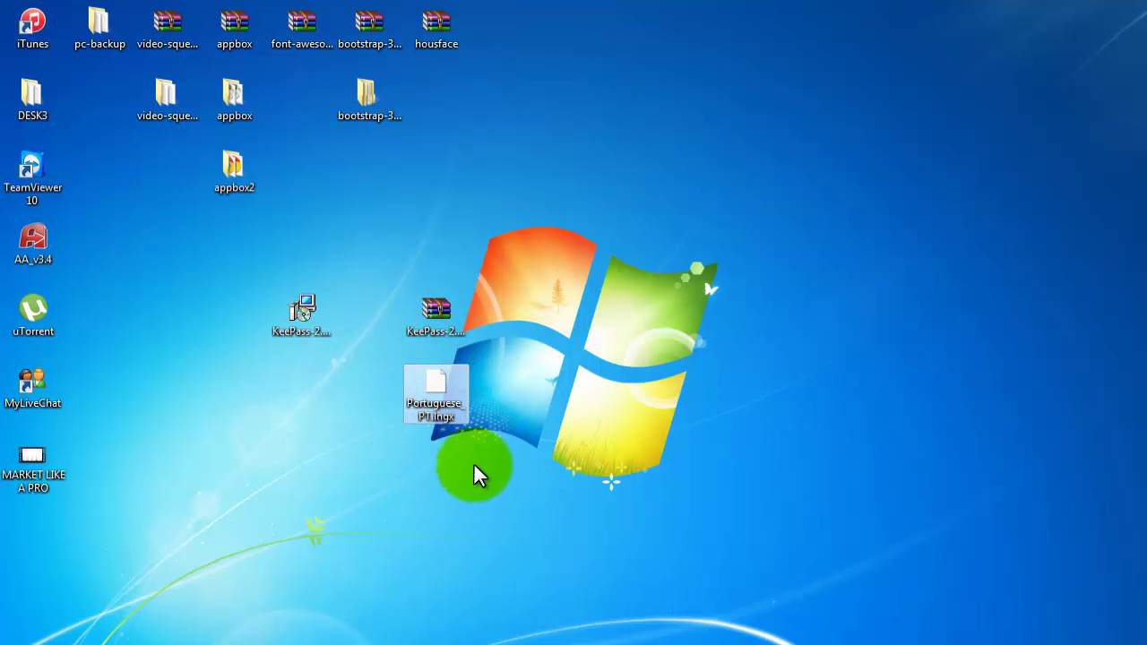
# Open the C:\Program Files (x86)\KeePass Password Safe 2 folder in Explorer.
pyautogui.moveTo(476, 475); pyautogui.dragTo(570, 256)
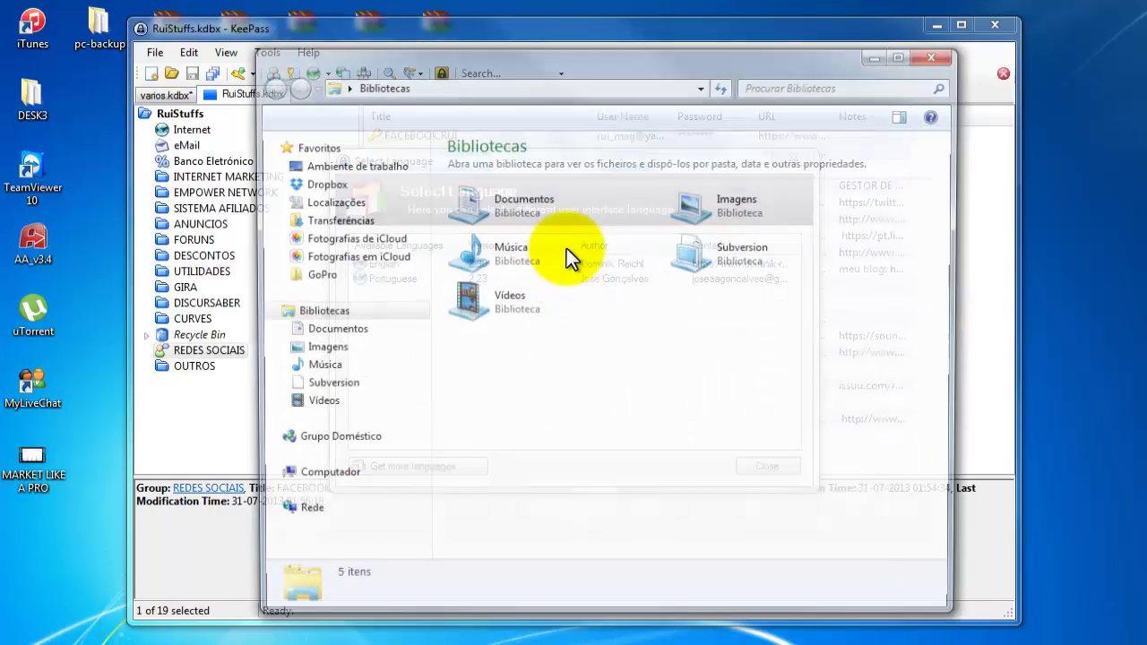
pyautogui.click(331, 498)
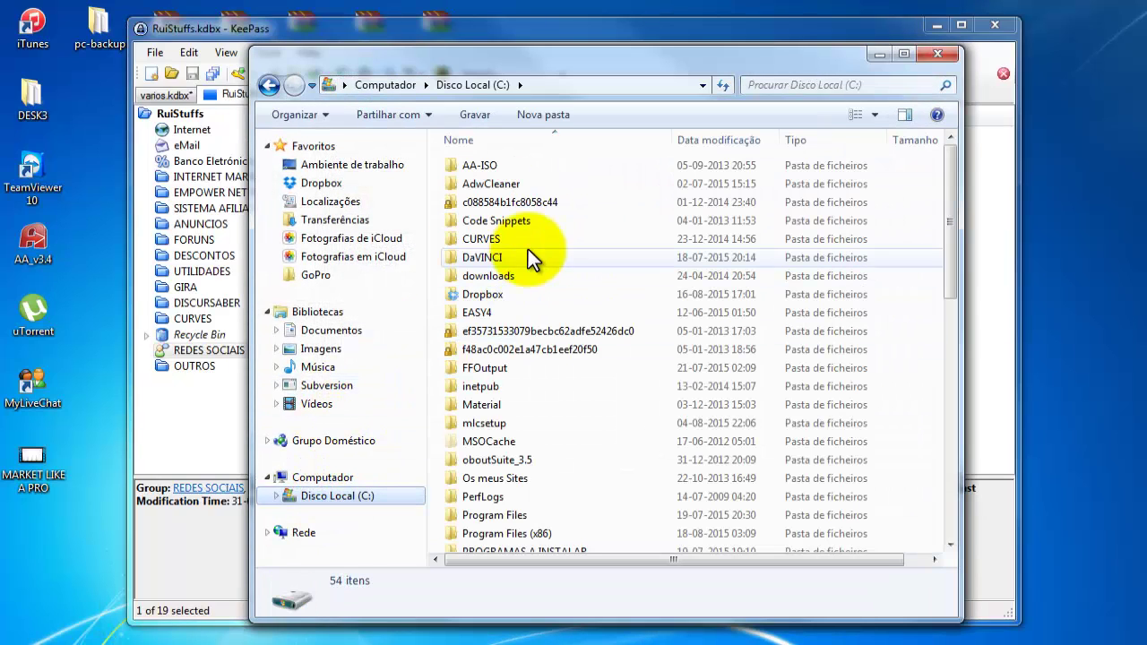
pyautogui.doubleClick(521, 533)
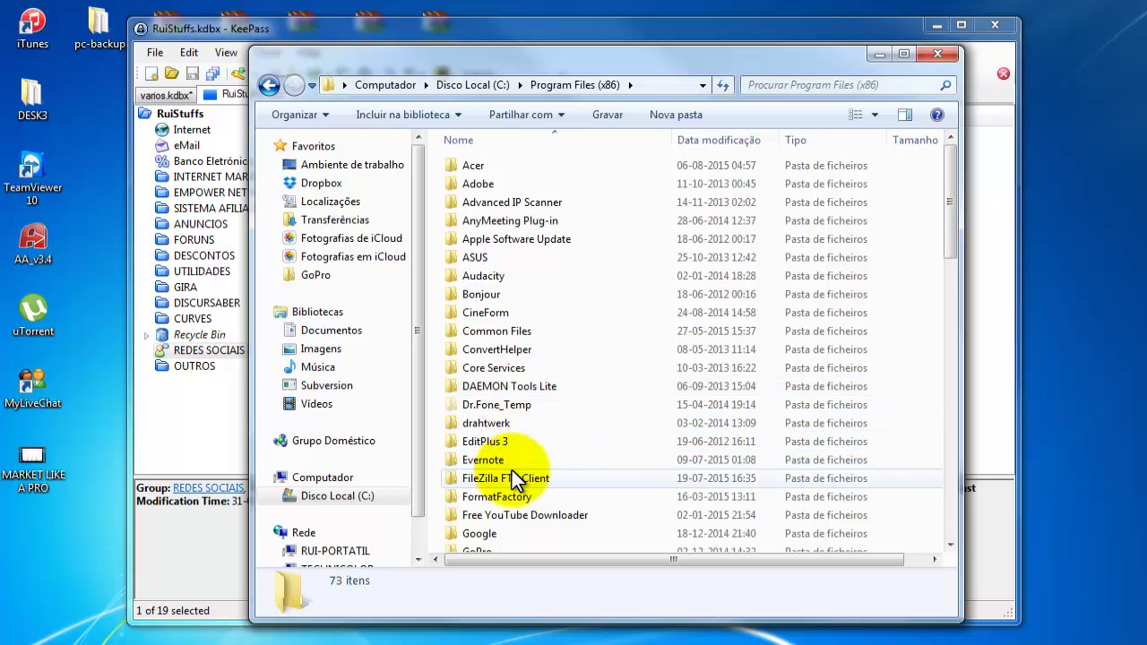
pyautogui.scroll(-5, 512, 470)
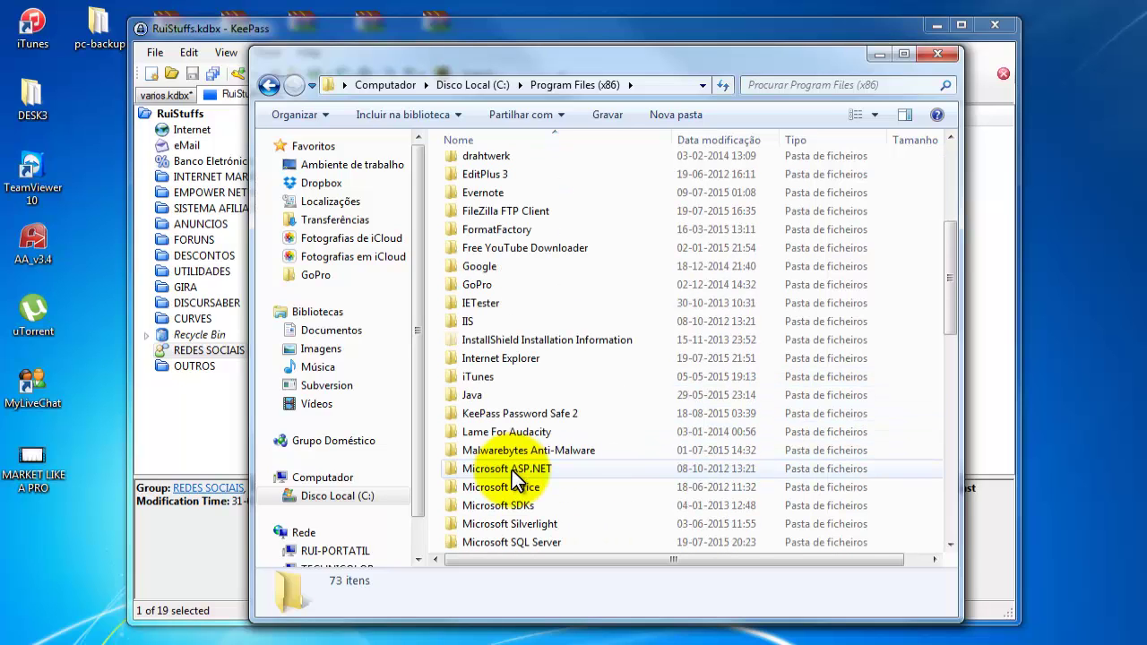
pyautogui.doubleClick(483, 414)
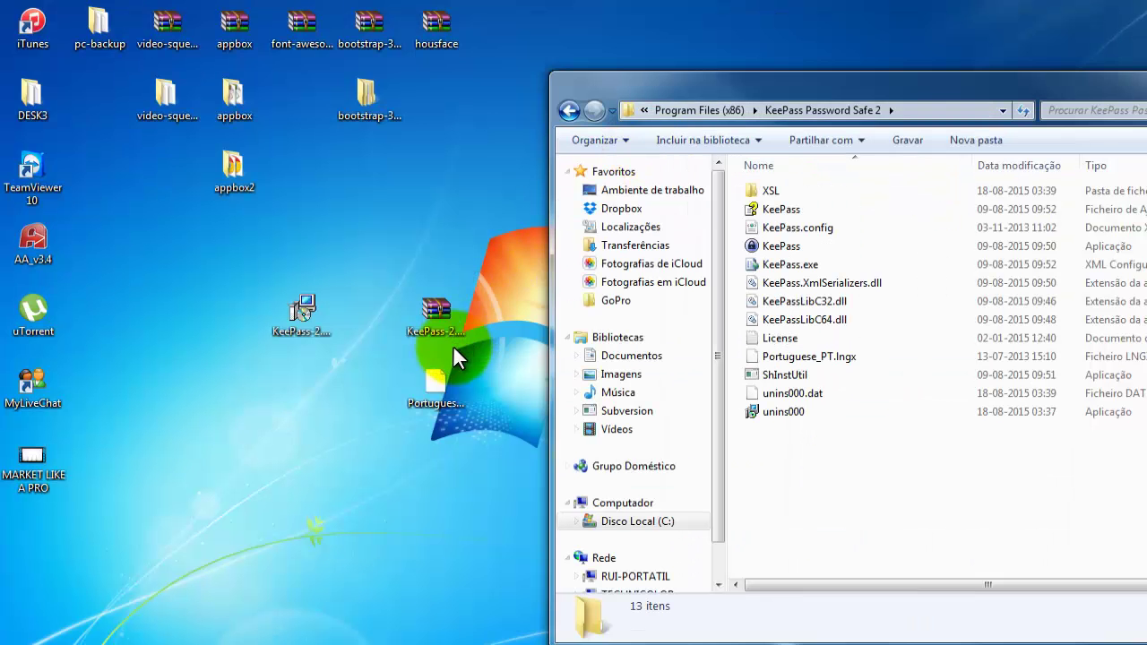
# Move Portuguese_PT.lngx from the desktop into that folder, replacing the old copy with admin permission.
pyautogui.click(435, 395)
pyautogui.moveTo(436, 388); pyautogui.dragTo(837, 482)
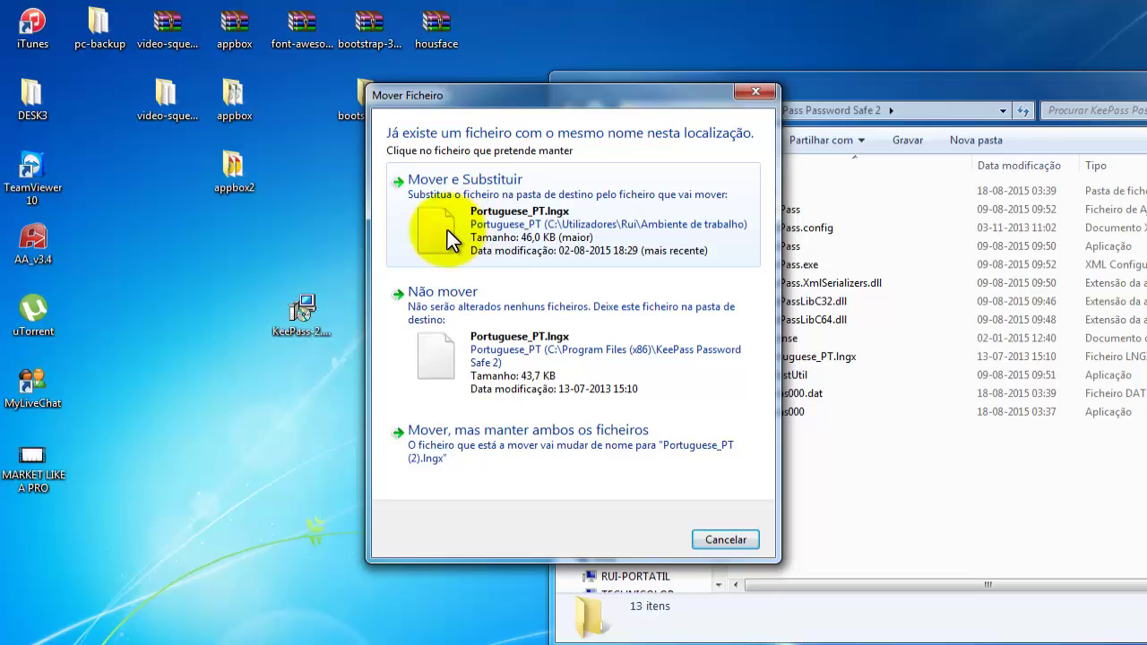
pyautogui.click(447, 231)
pyautogui.click(556, 410)
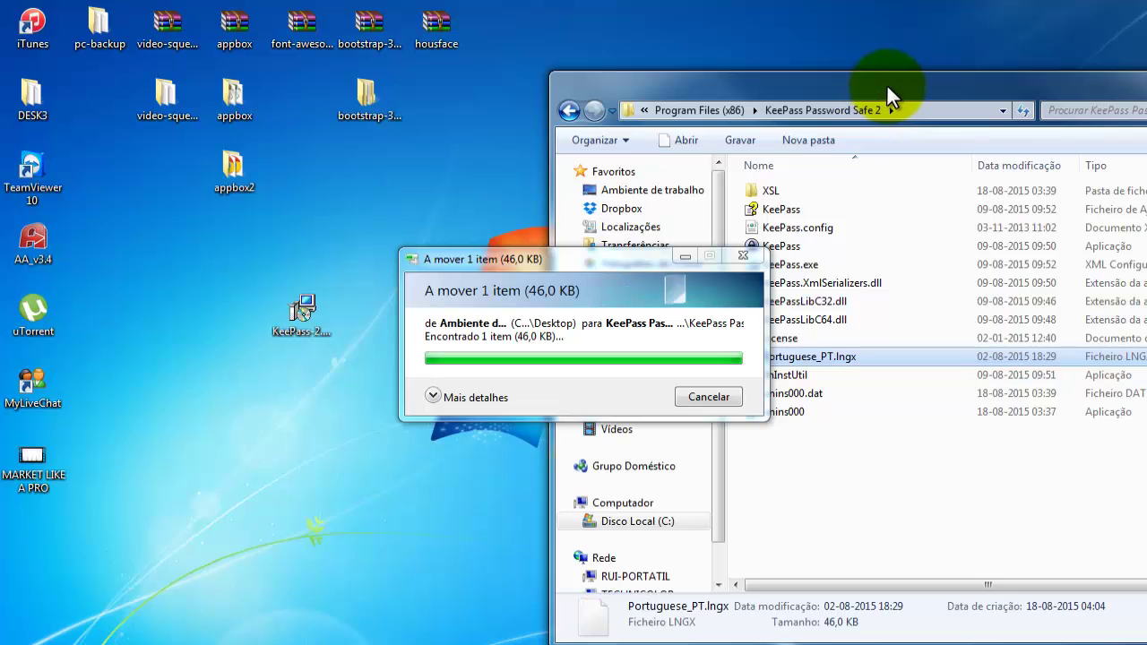
pyautogui.moveTo(883, 85); pyautogui.dragTo(500, 79)
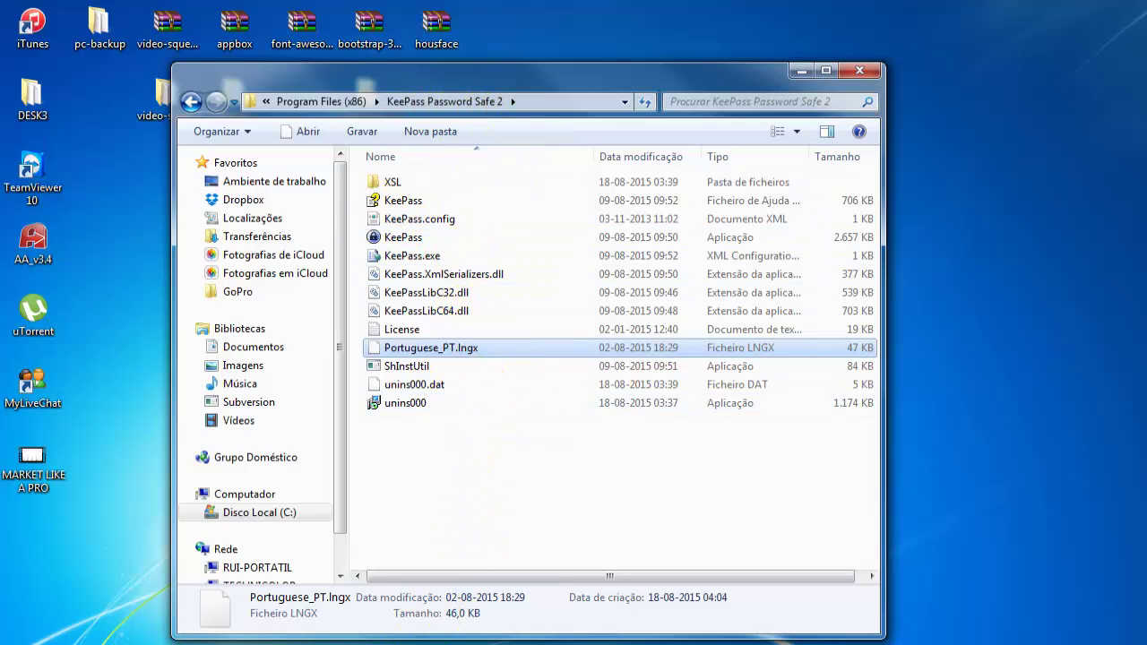
pyautogui.hotkey('alt', 'Tab')
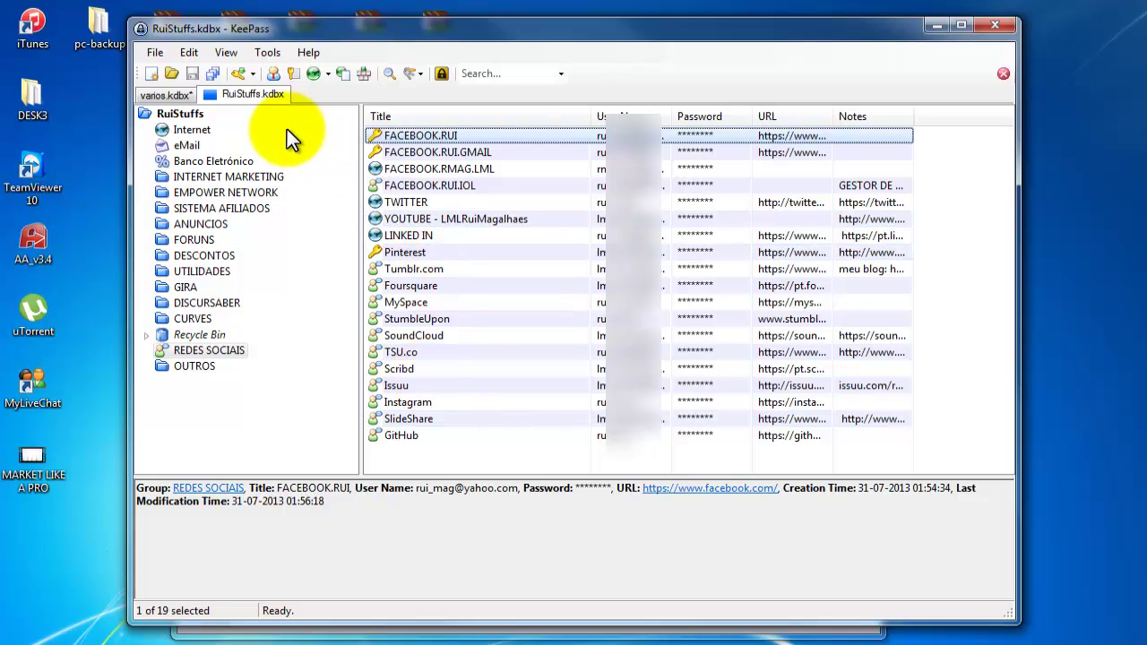
# Activate the Portuguese language, accept the restart, and save varios.kdbx changes before KeePass closes.
pyautogui.click(265, 53)
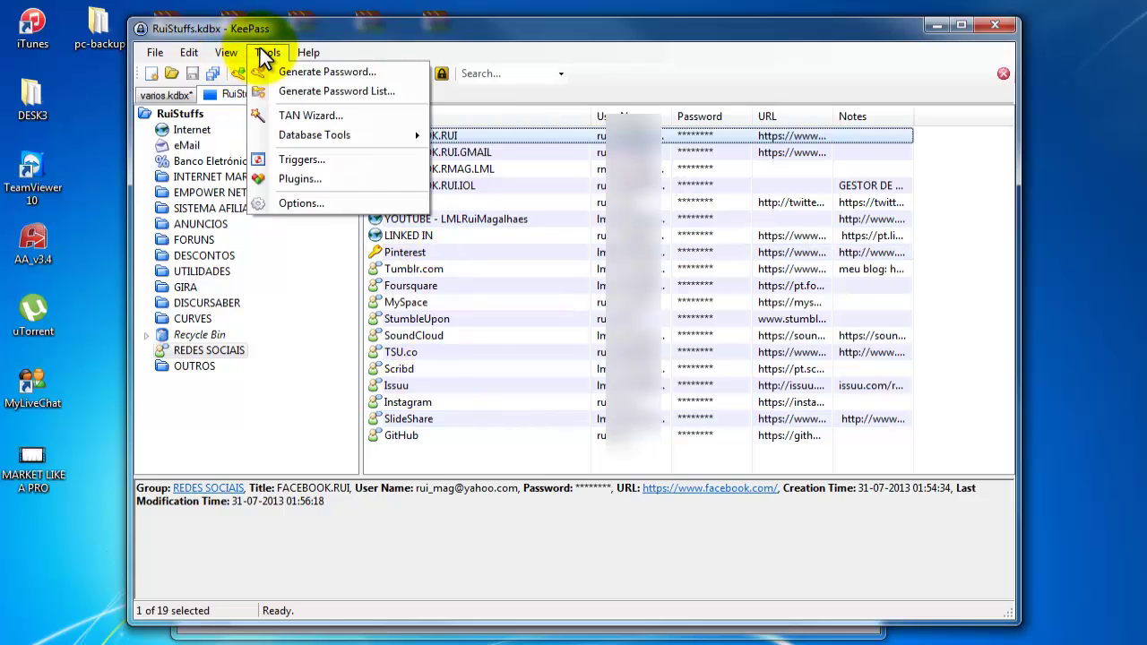
pyautogui.moveTo(226, 56)
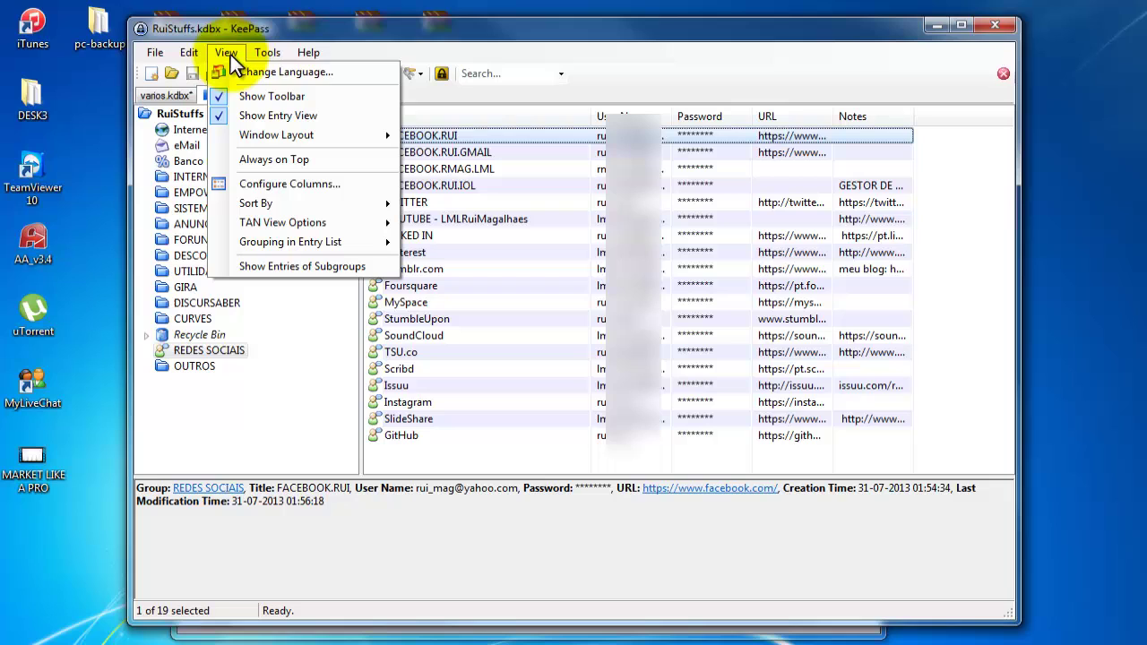
pyautogui.click(350, 72)
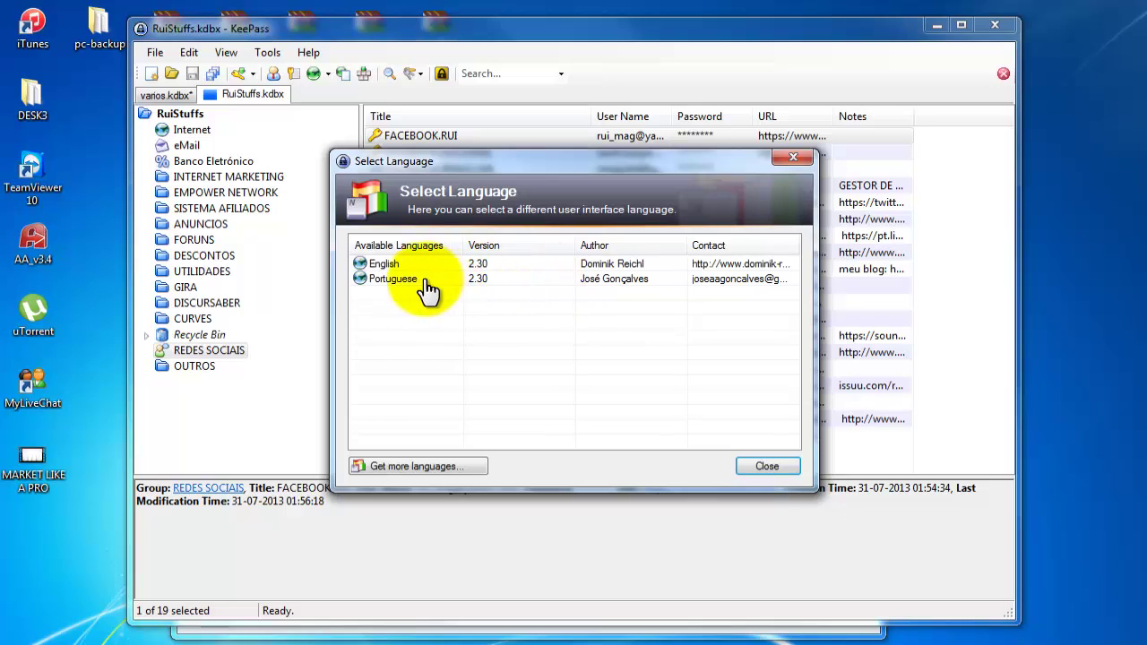
pyautogui.doubleClick(404, 278)
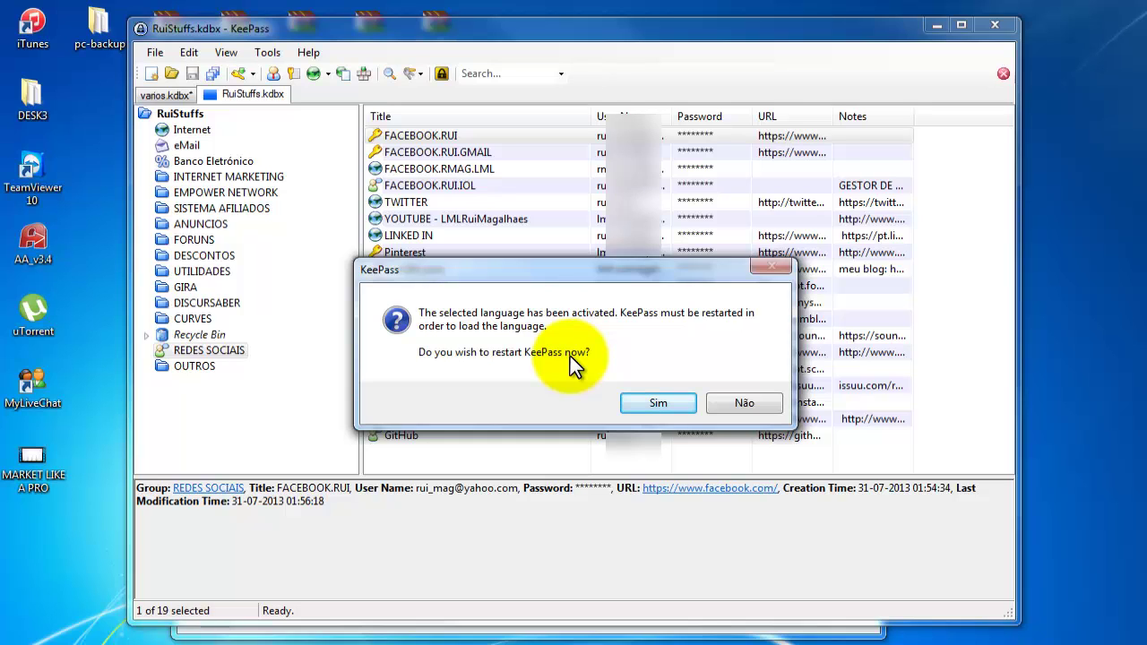
pyautogui.click(659, 404)
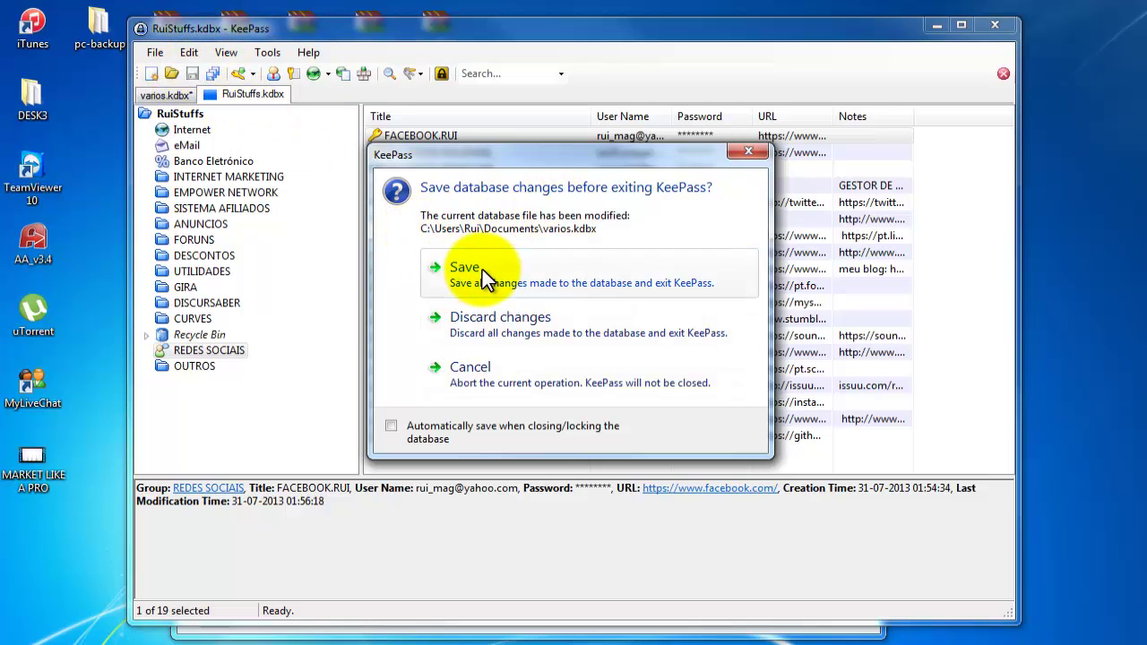
pyautogui.click(482, 269)
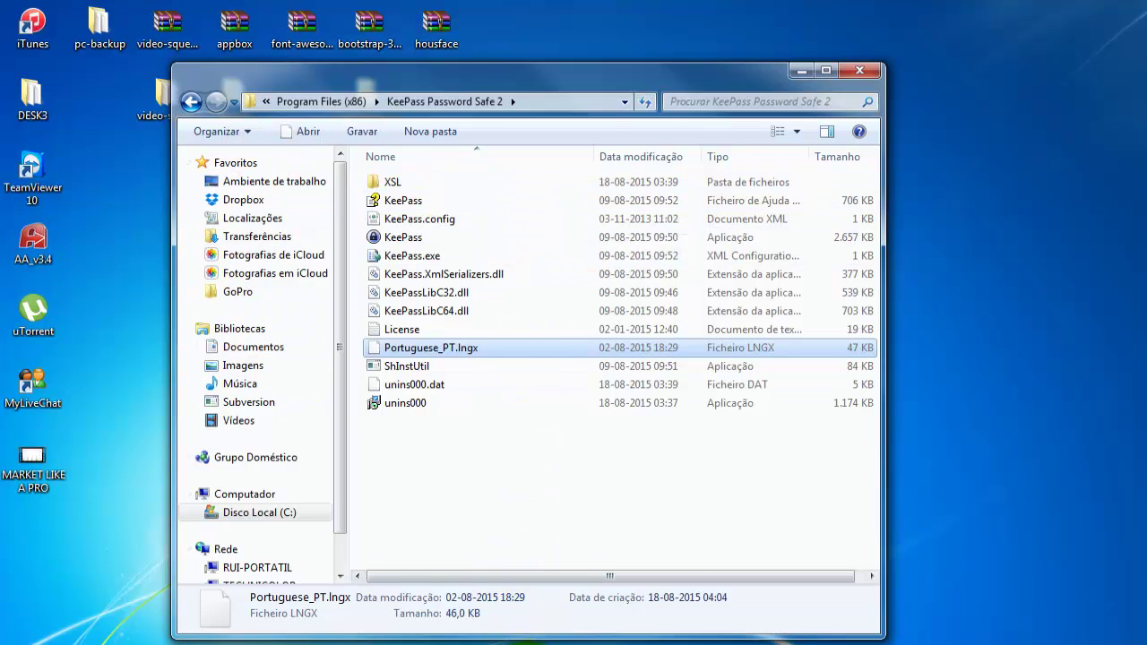
# Relaunch KeePass and unlock the database with the master password.
pyautogui.click(527, 644)
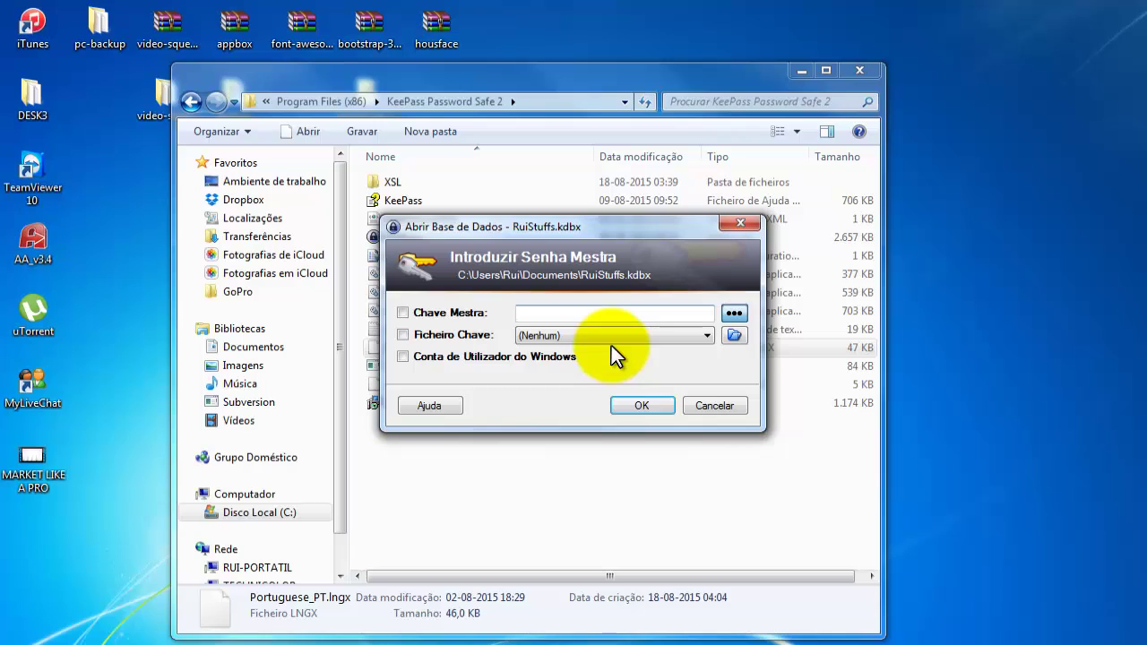
pyautogui.write('••••••••')
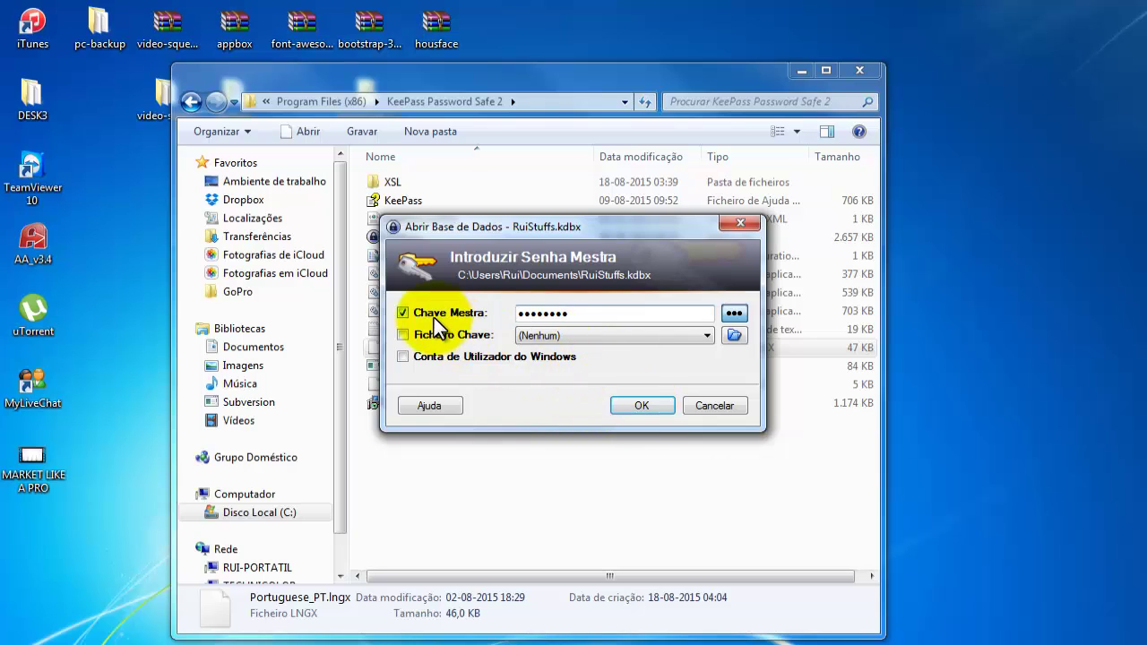
pyautogui.click(651, 406)
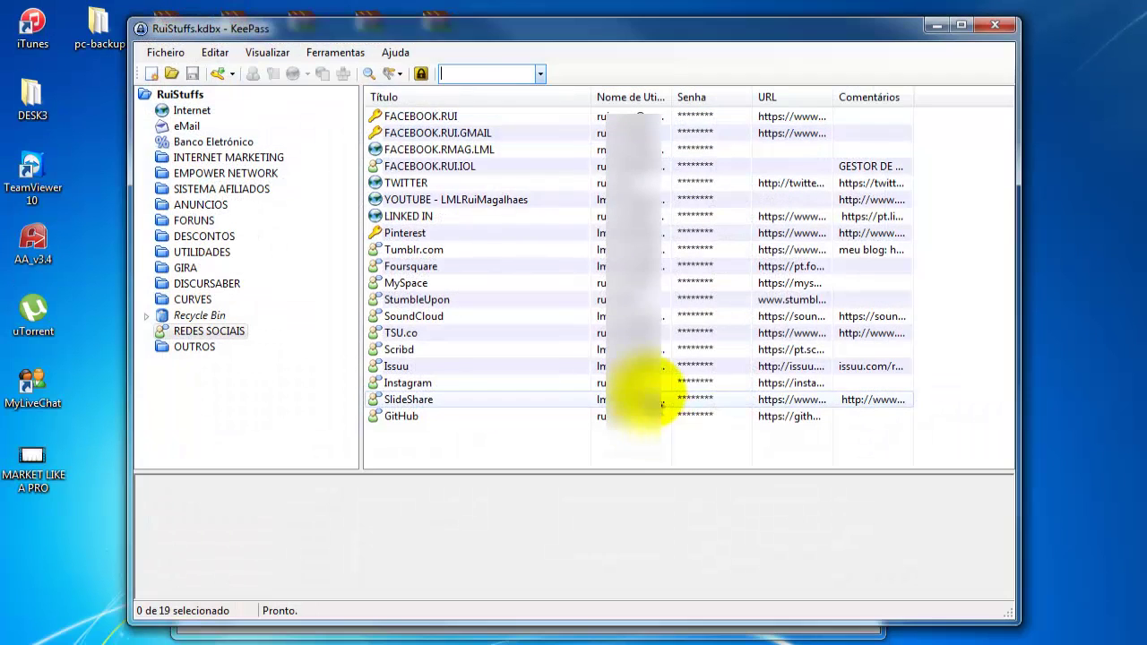
# Check the Visualizar and Ferramentas menus are in Portuguese, then show INTERNET MARKETING entries.
pyautogui.click(172, 56)
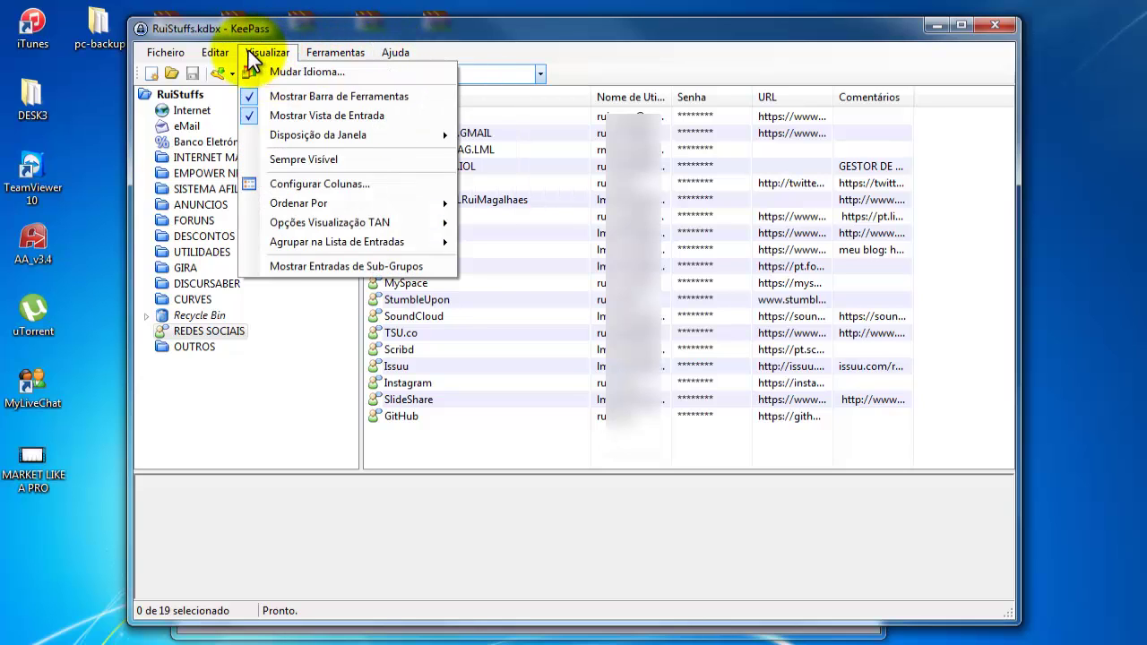
pyautogui.moveTo(173, 61)
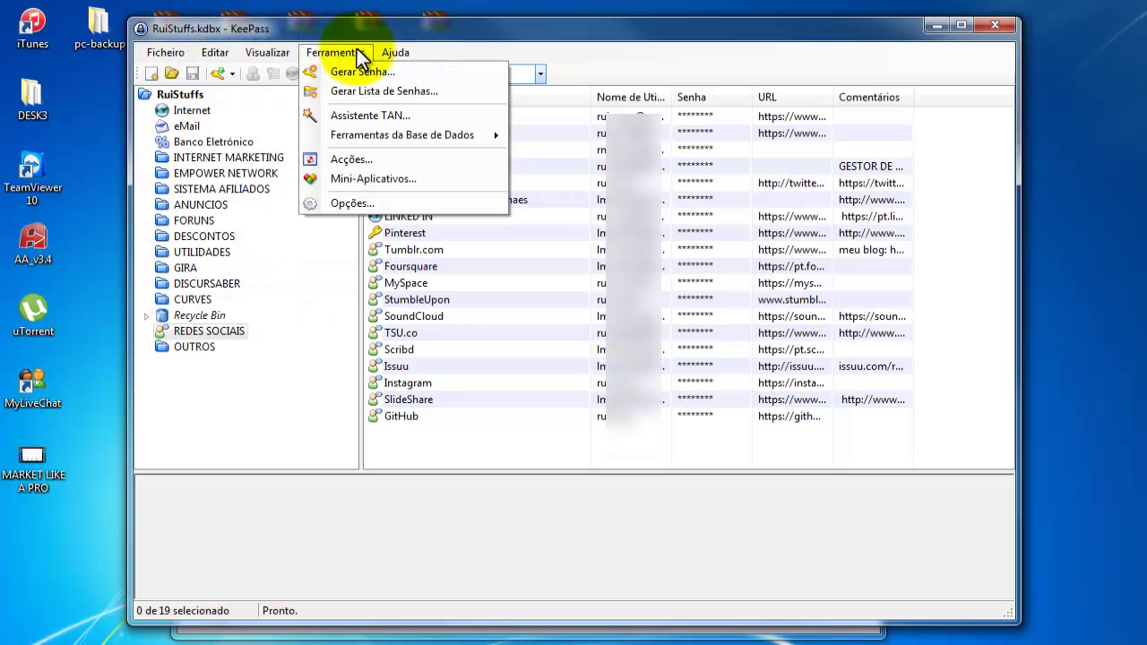
pyautogui.moveTo(274, 54)
pyautogui.moveTo(308, 57)
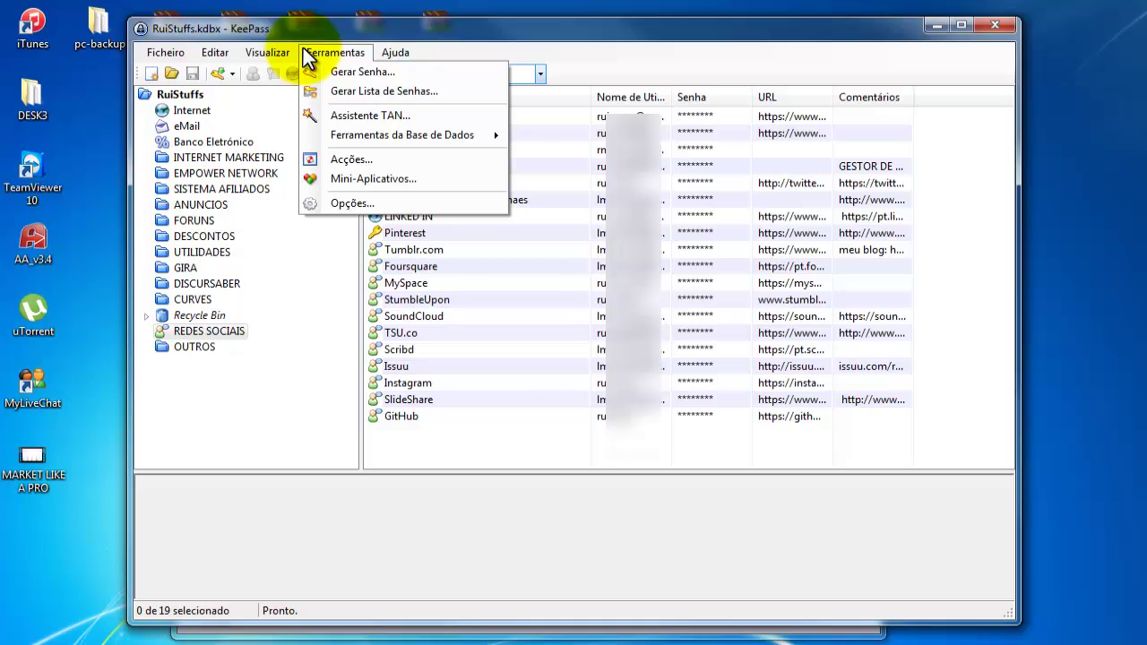
pyautogui.click(323, 415)
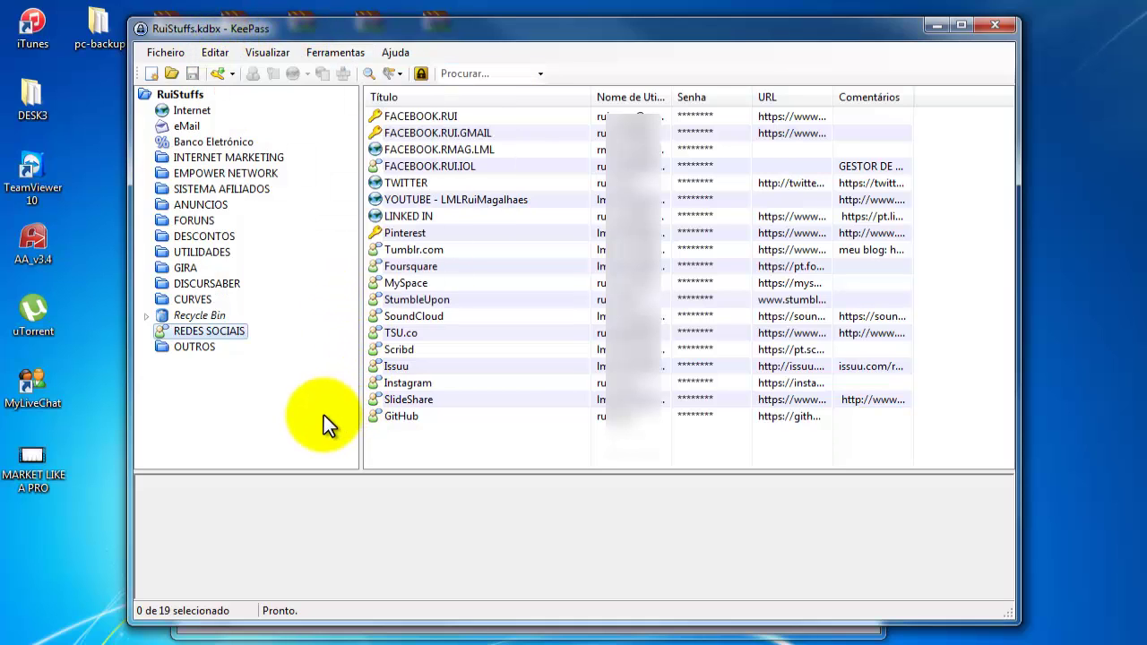
pyautogui.click(226, 161)
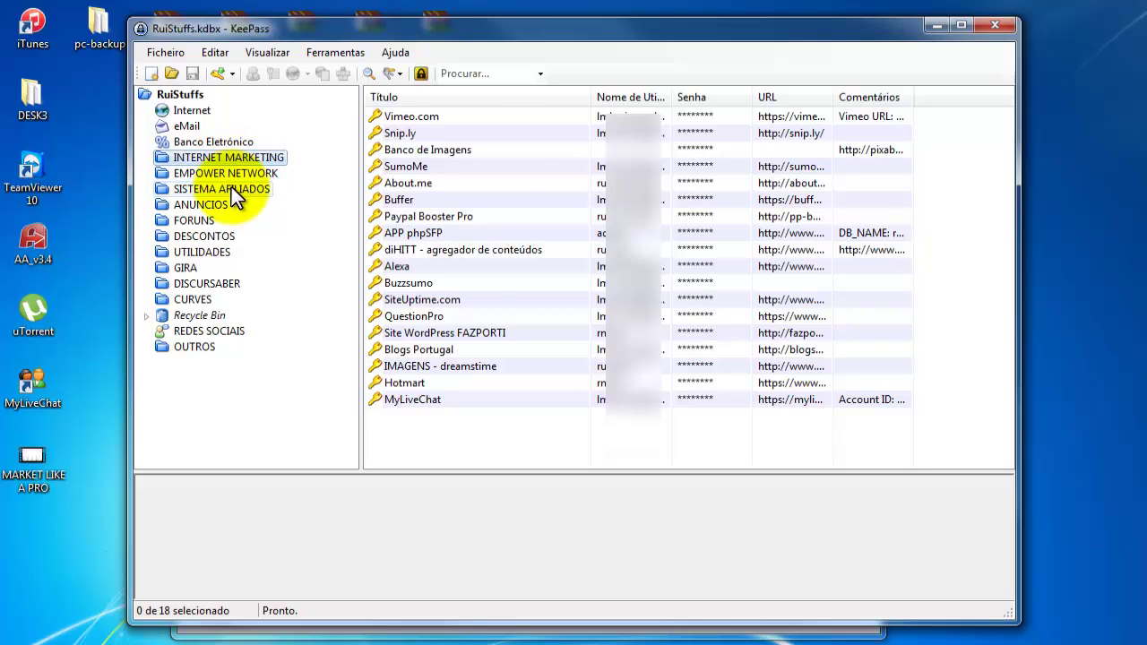
# View the SISTEMA AFILIADOS entries, then return to the 'Aprender e Ganhar na Internet' Chrome tab.
pyautogui.click(231, 187)
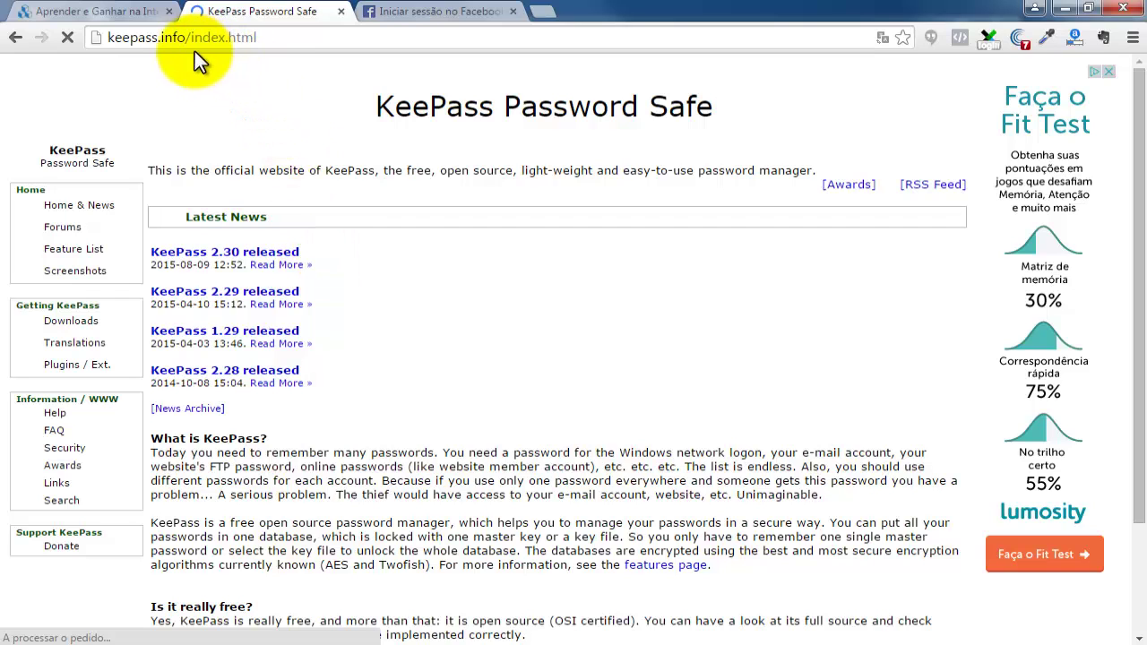
pyautogui.click(136, 13)
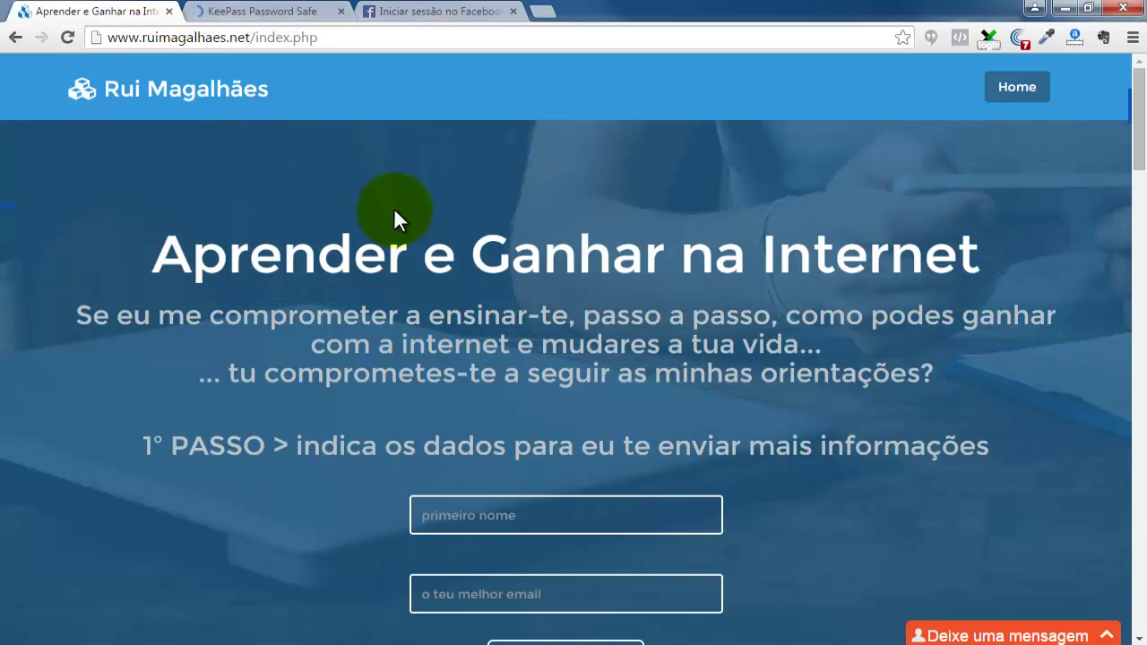